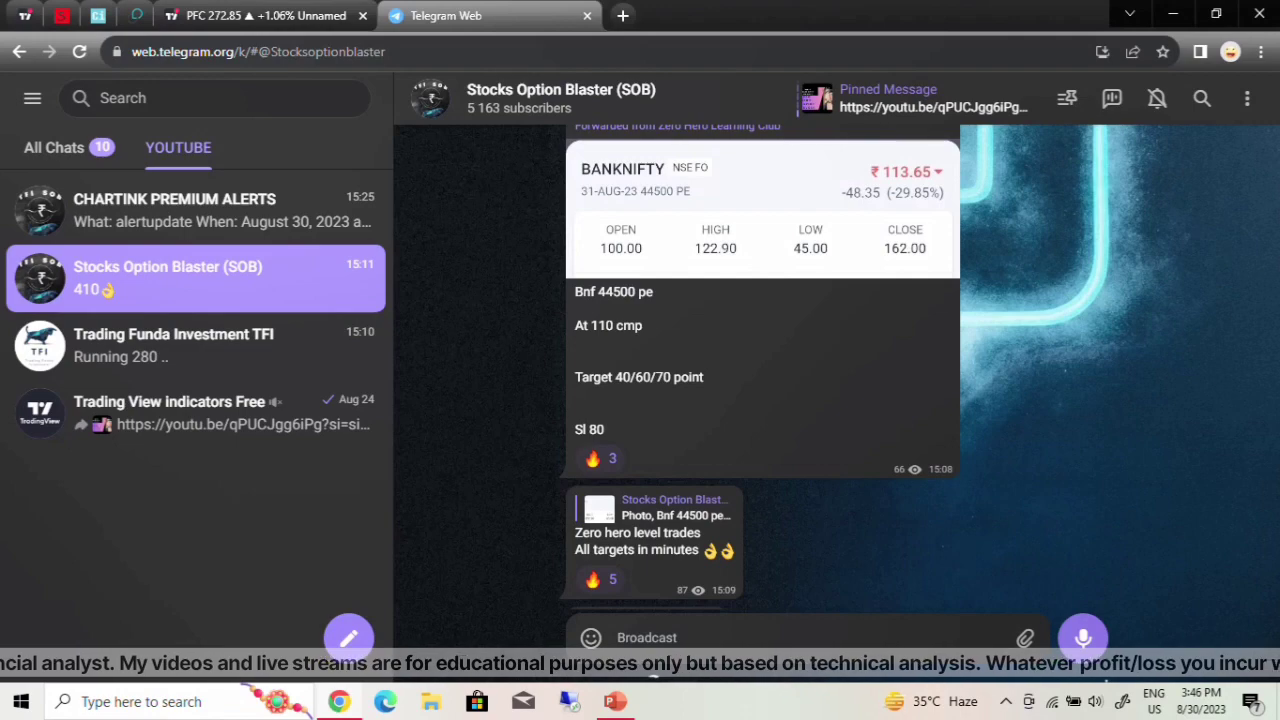
Step: Switch to TradingView and examine the Power Finance Corp daily price chart from April to September
click(255, 15)
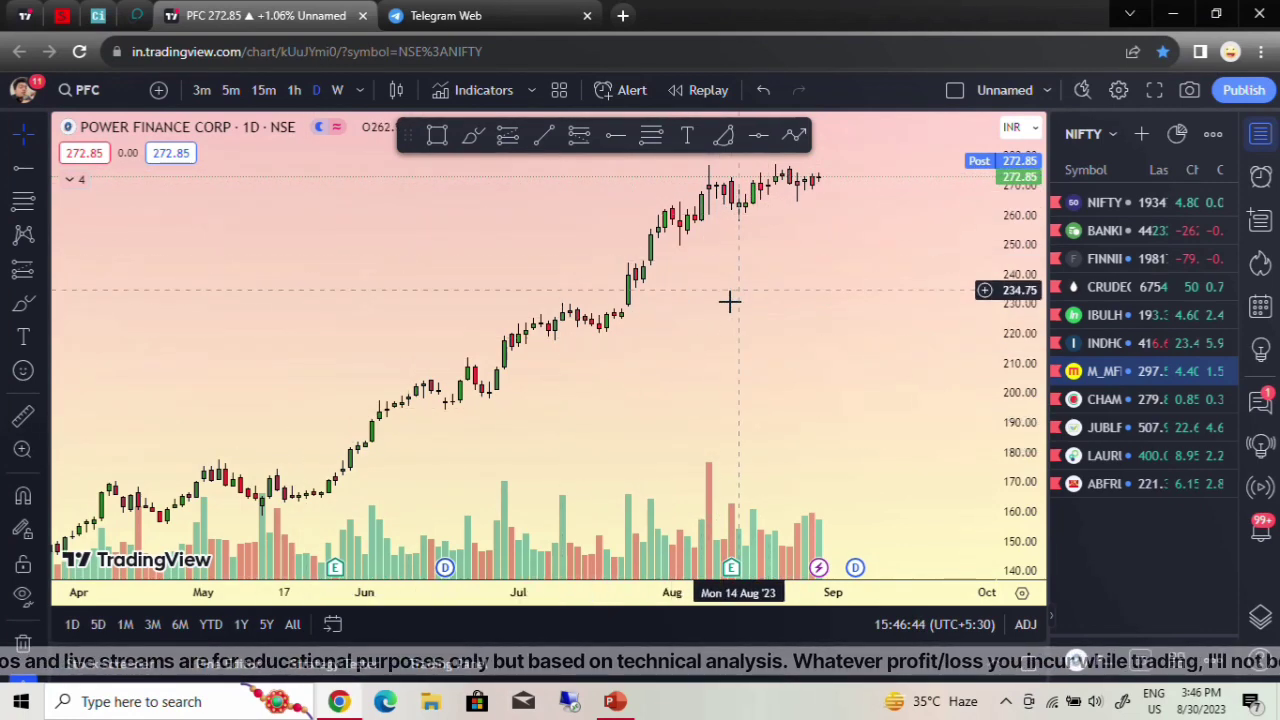
drag(768, 325, 801, 372)
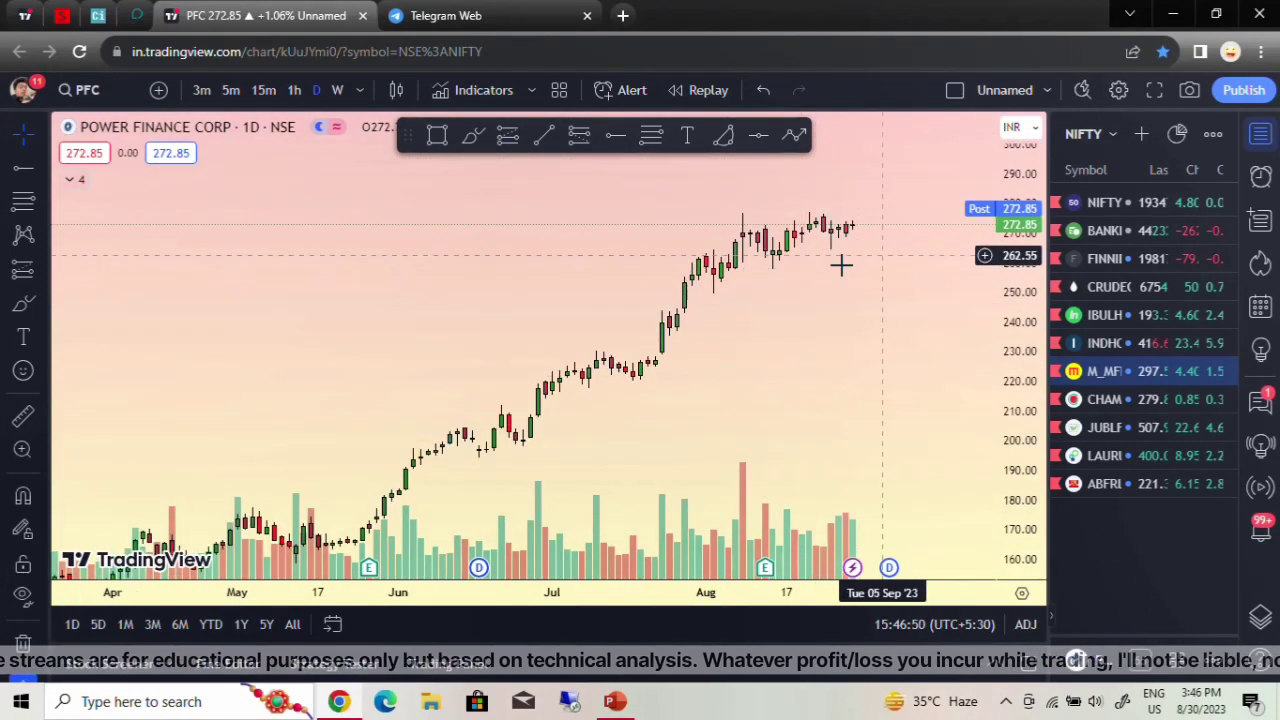
drag(780, 376, 604, 327)
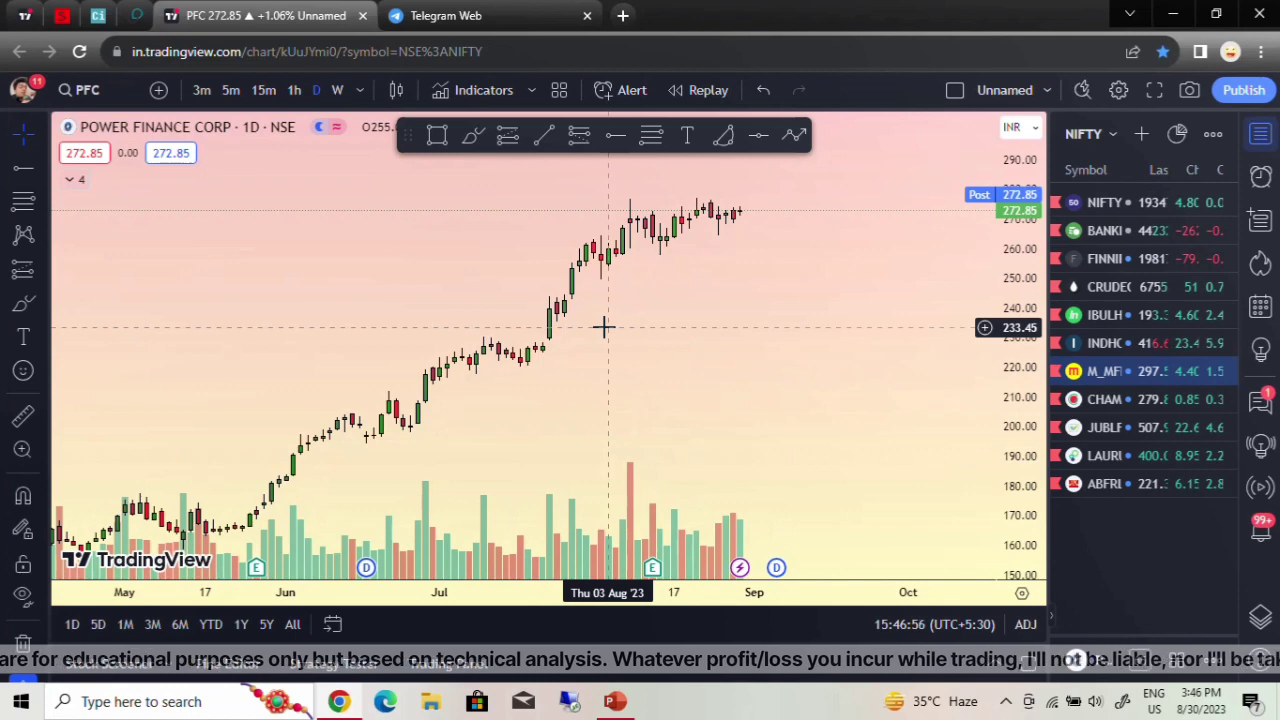
drag(740, 334, 749, 331)
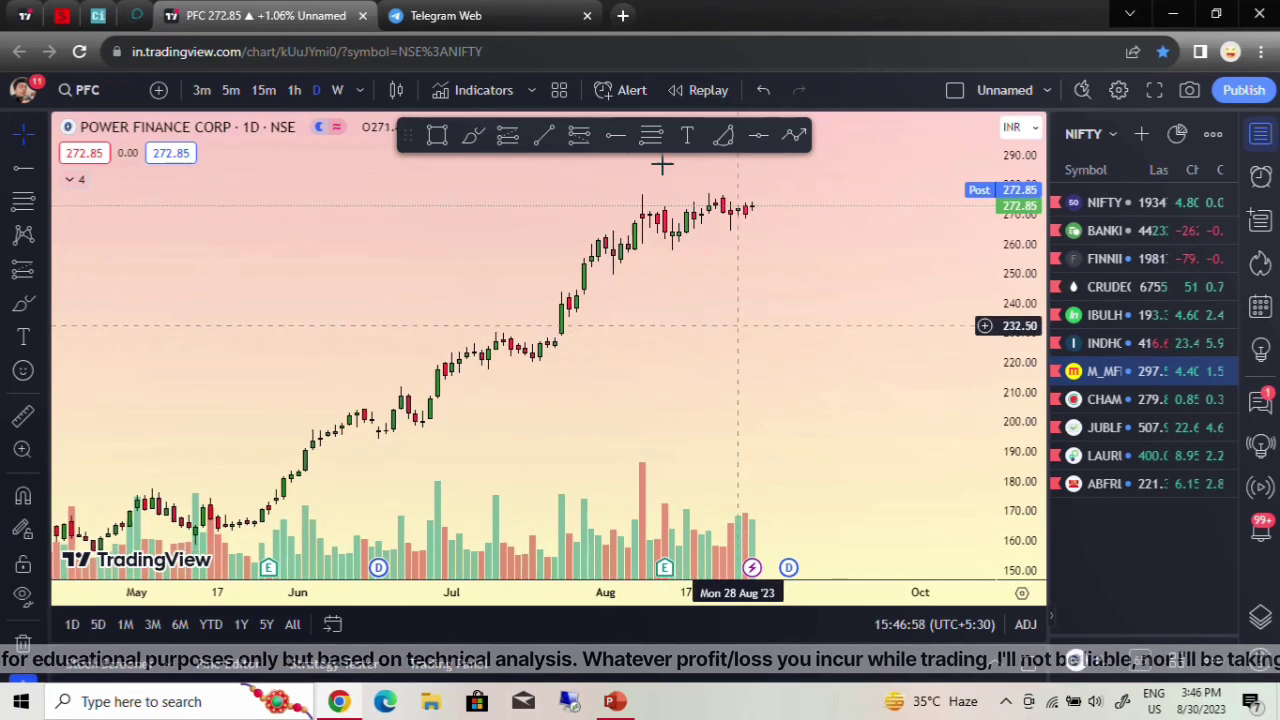
Step: Search the web for google sheets in a new browser tab and create a blank Google Sheets spreadsheet
click(622, 15)
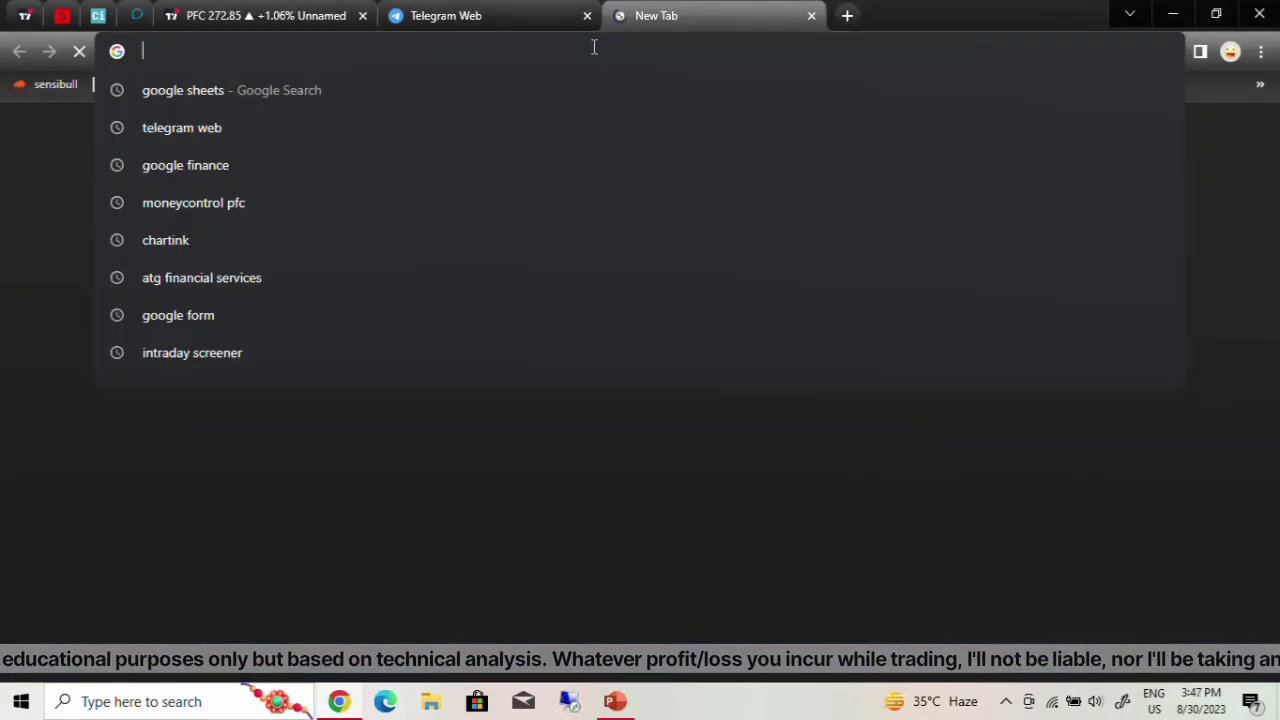
text(goo)
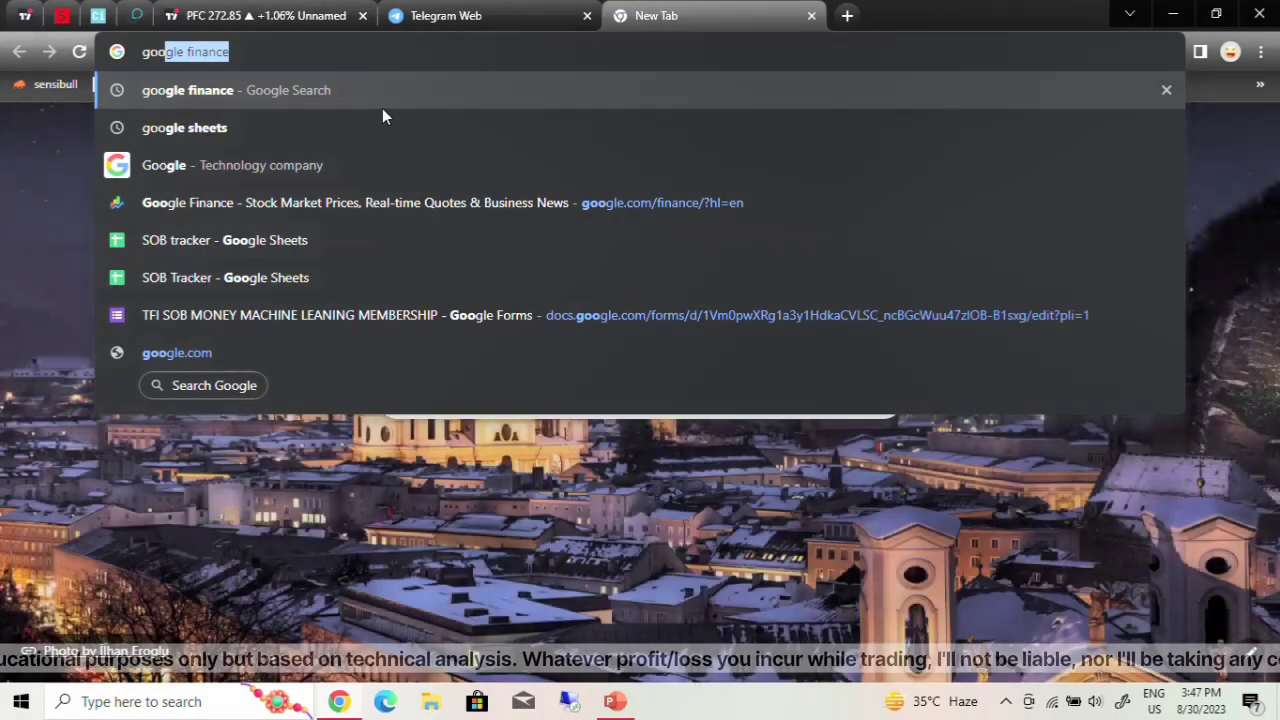
click(343, 127)
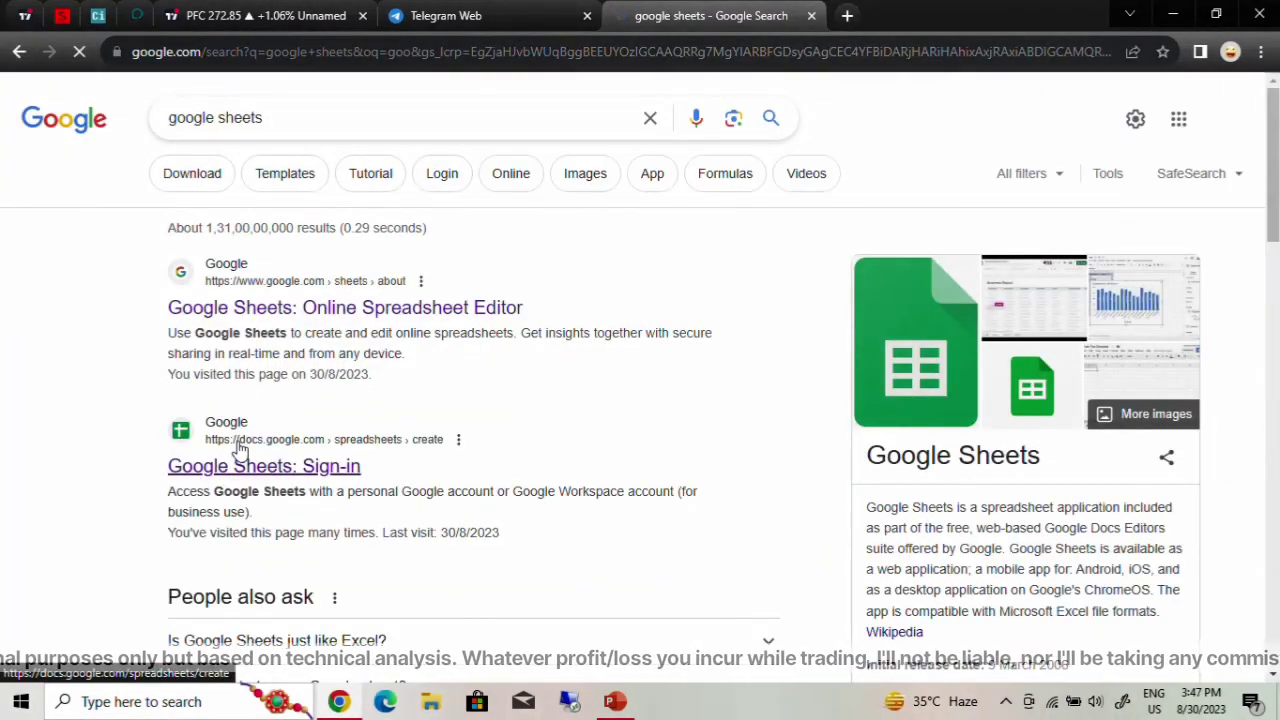
click(238, 448)
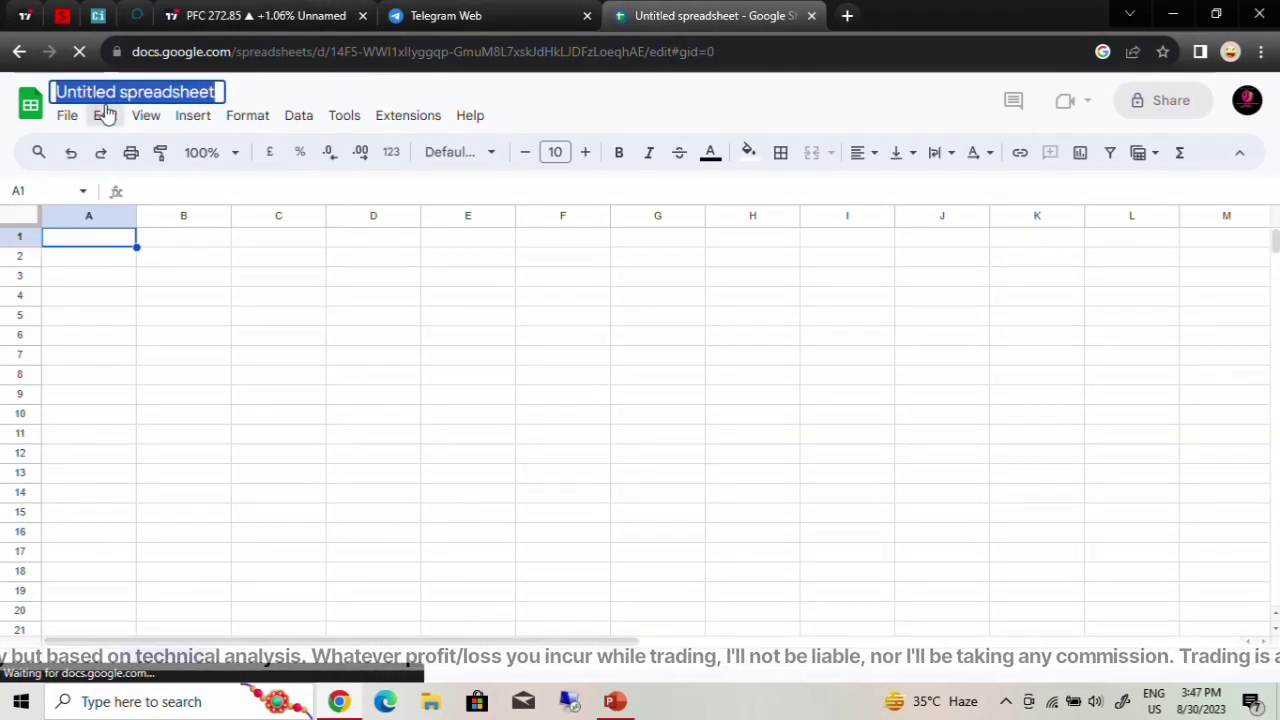
Step: Name the new spreadsheet "SOB Tracker"
text(SOB )
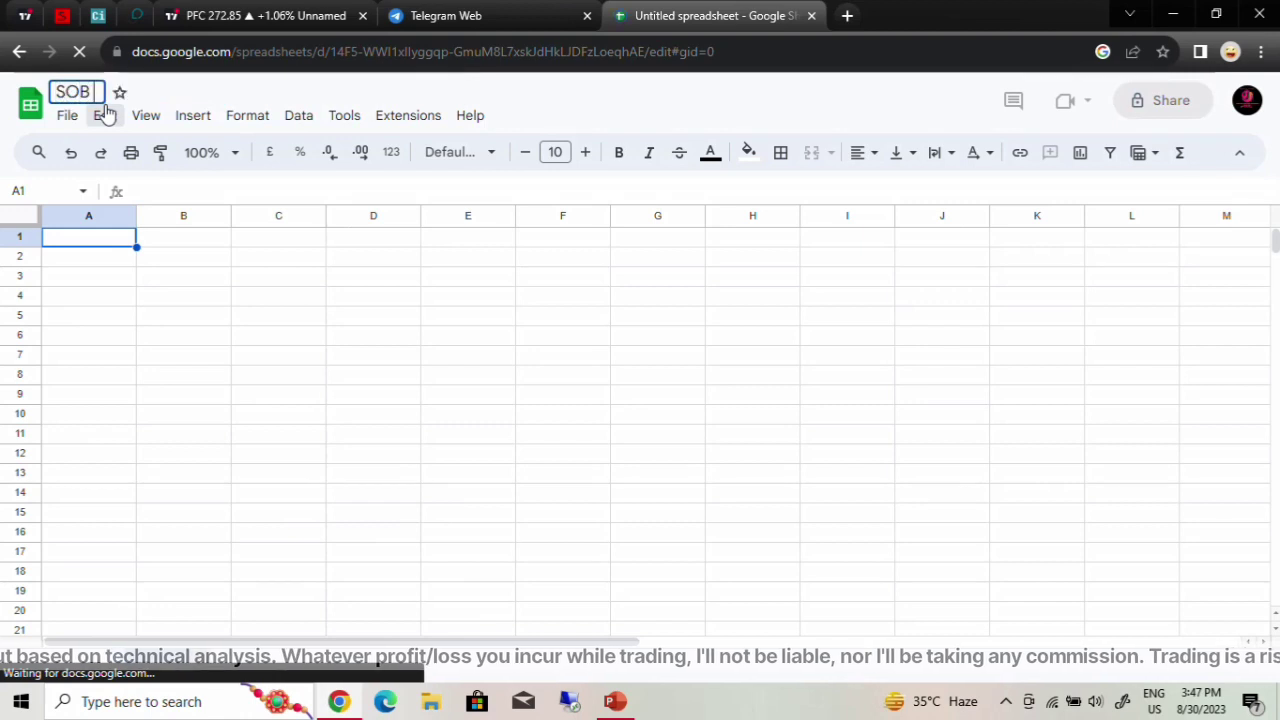
text(Tracker)
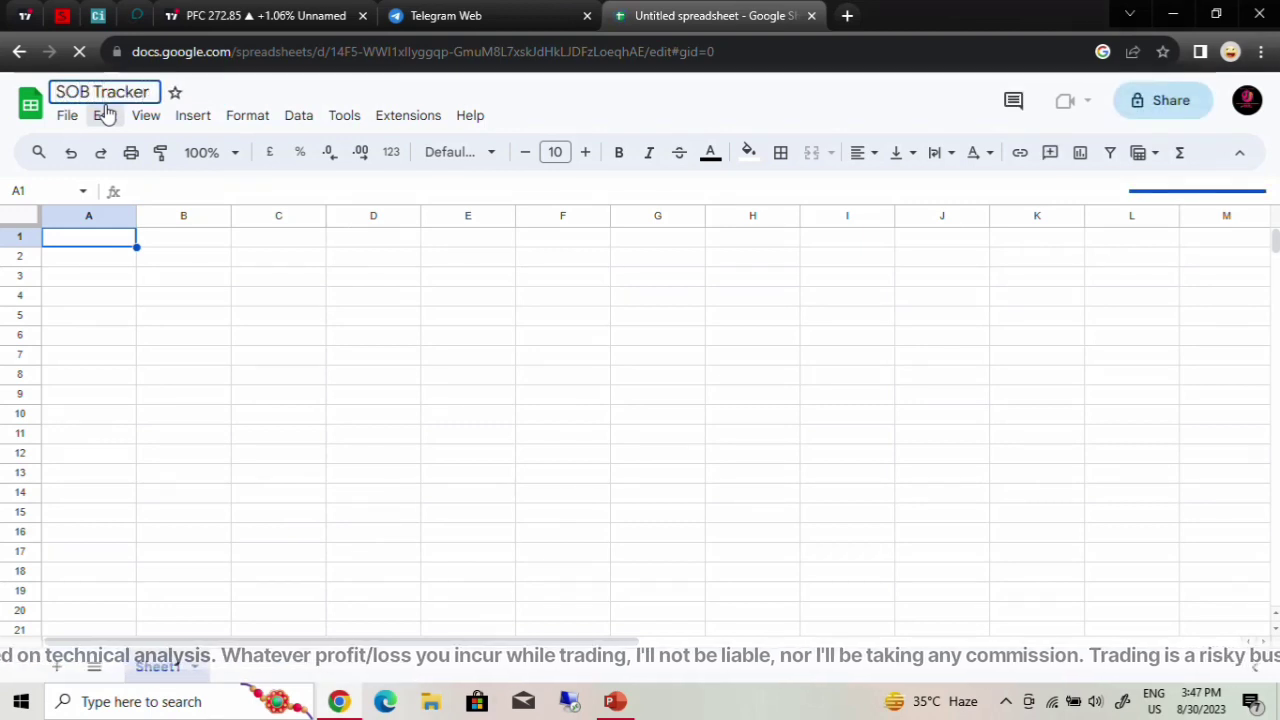
click(206, 258)
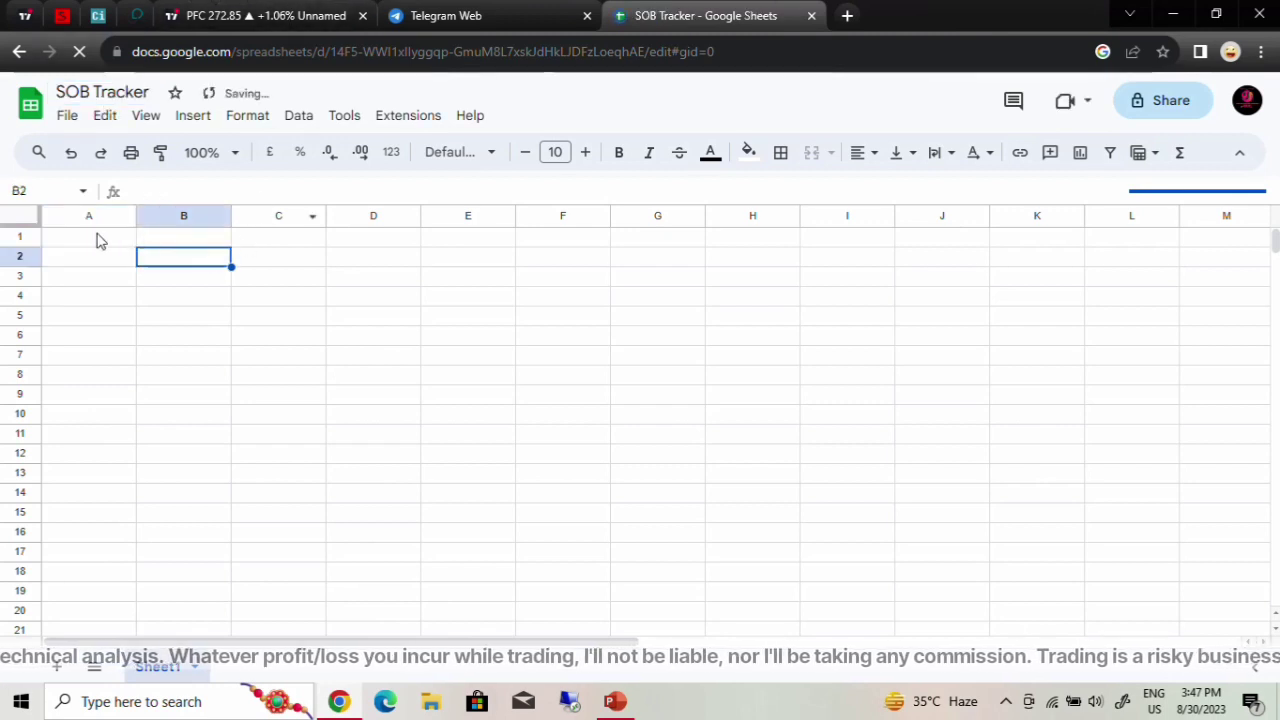
Step: Enter the column headers "Sector", "Stock Name" and "TIKR" in cells A1 to C1
click(100, 240)
text(Sector)
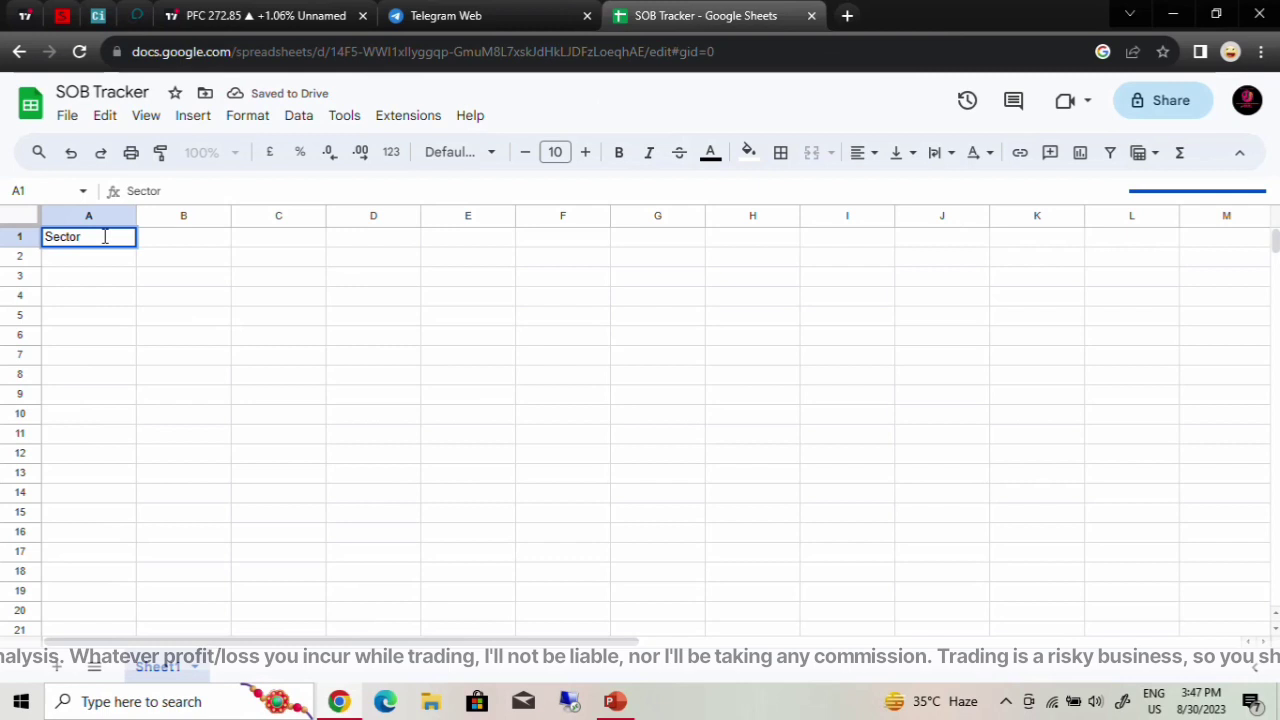
key(Tab)
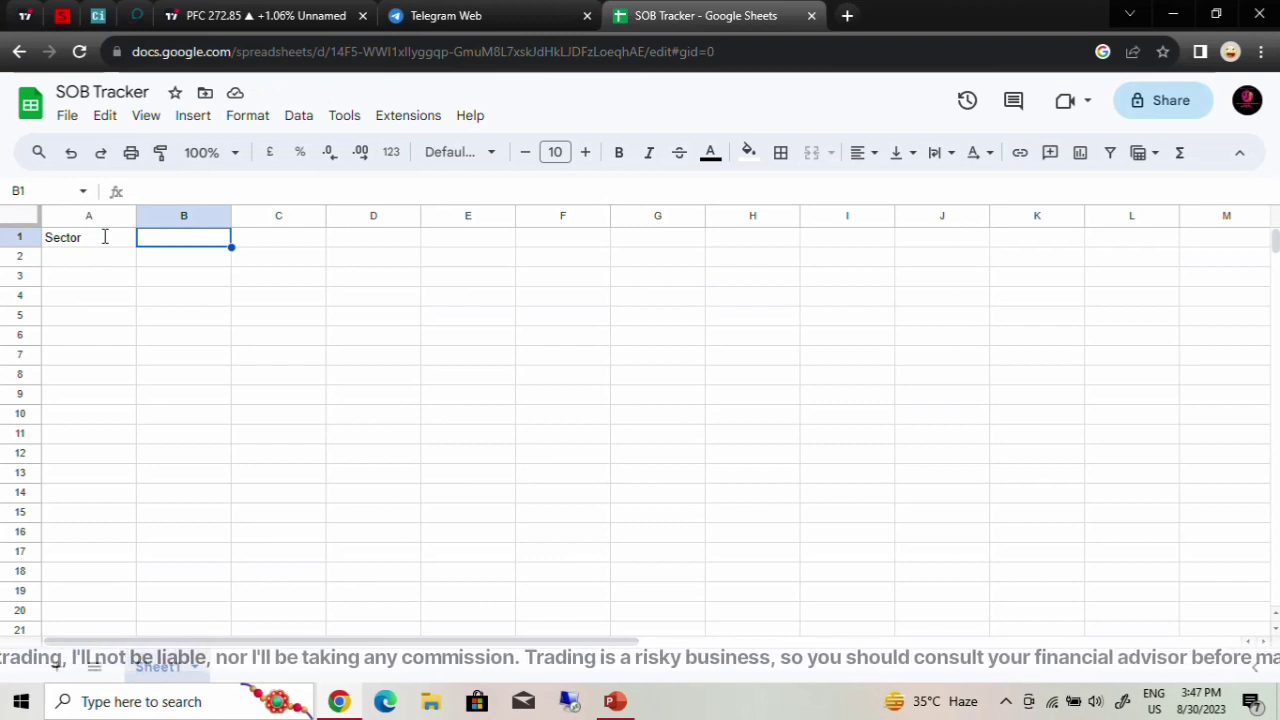
text(Stocj)
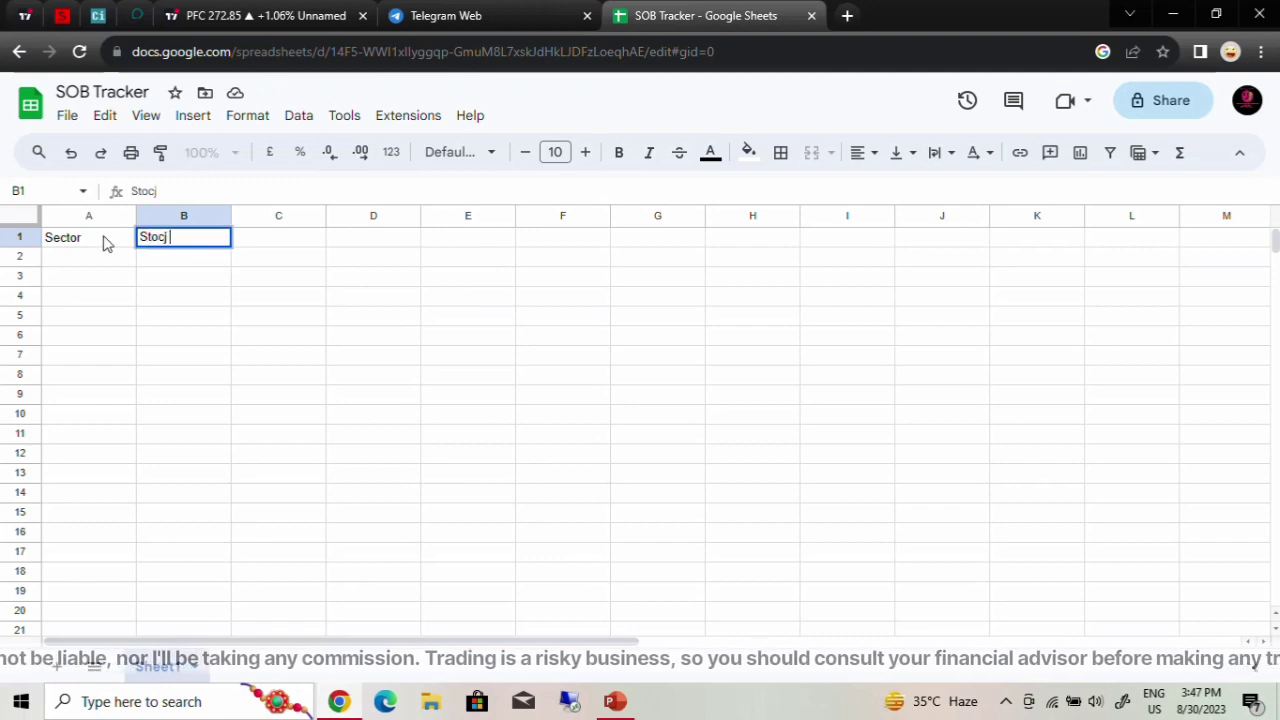
key(BackSpace)
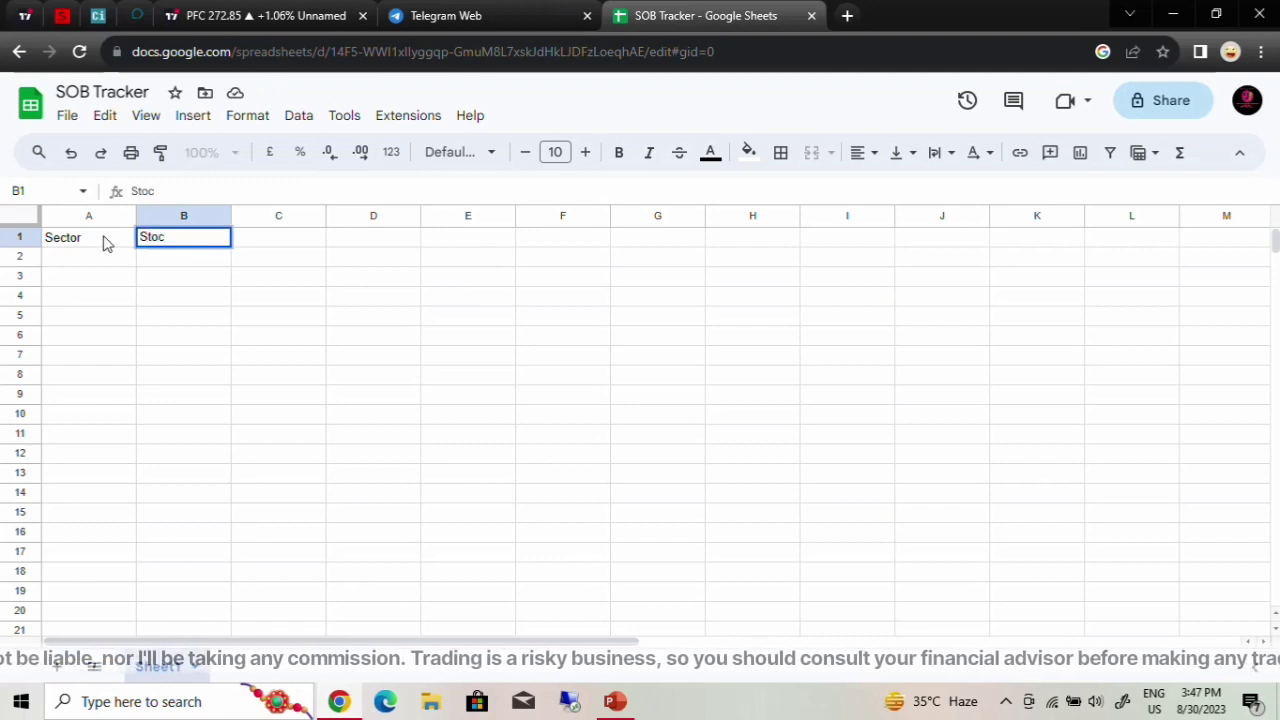
text(k Name)
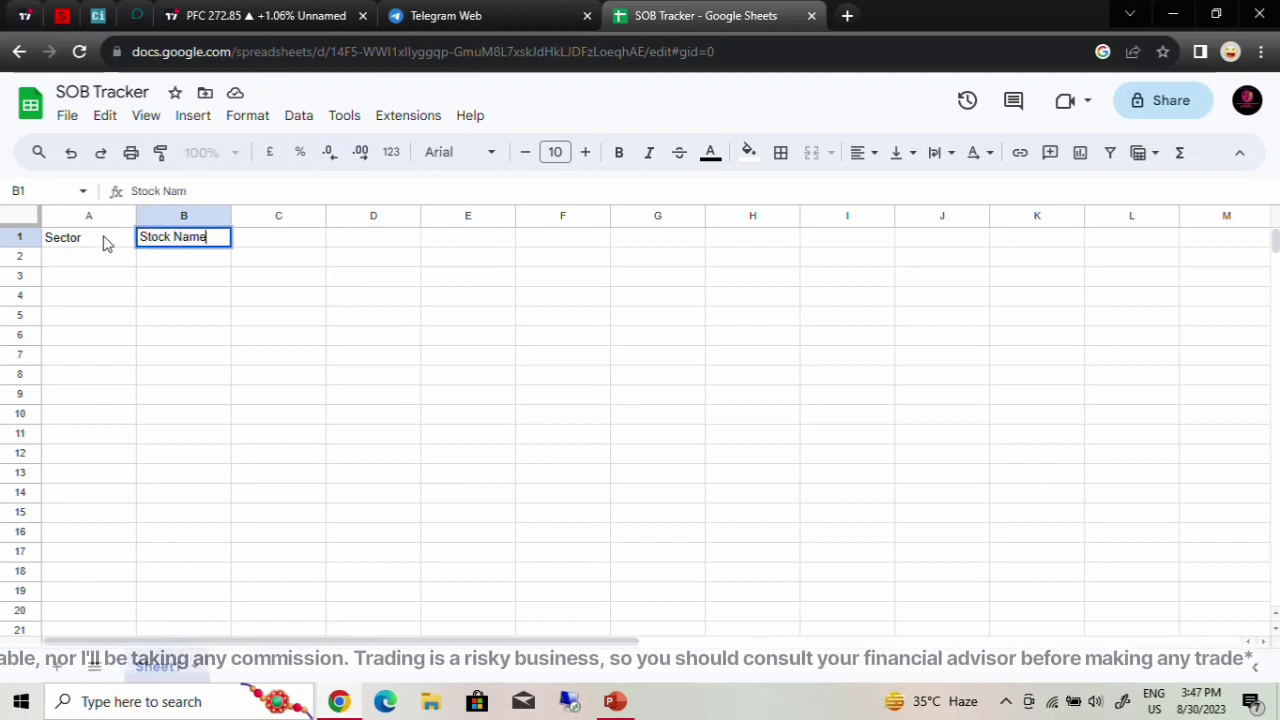
key(Tab)
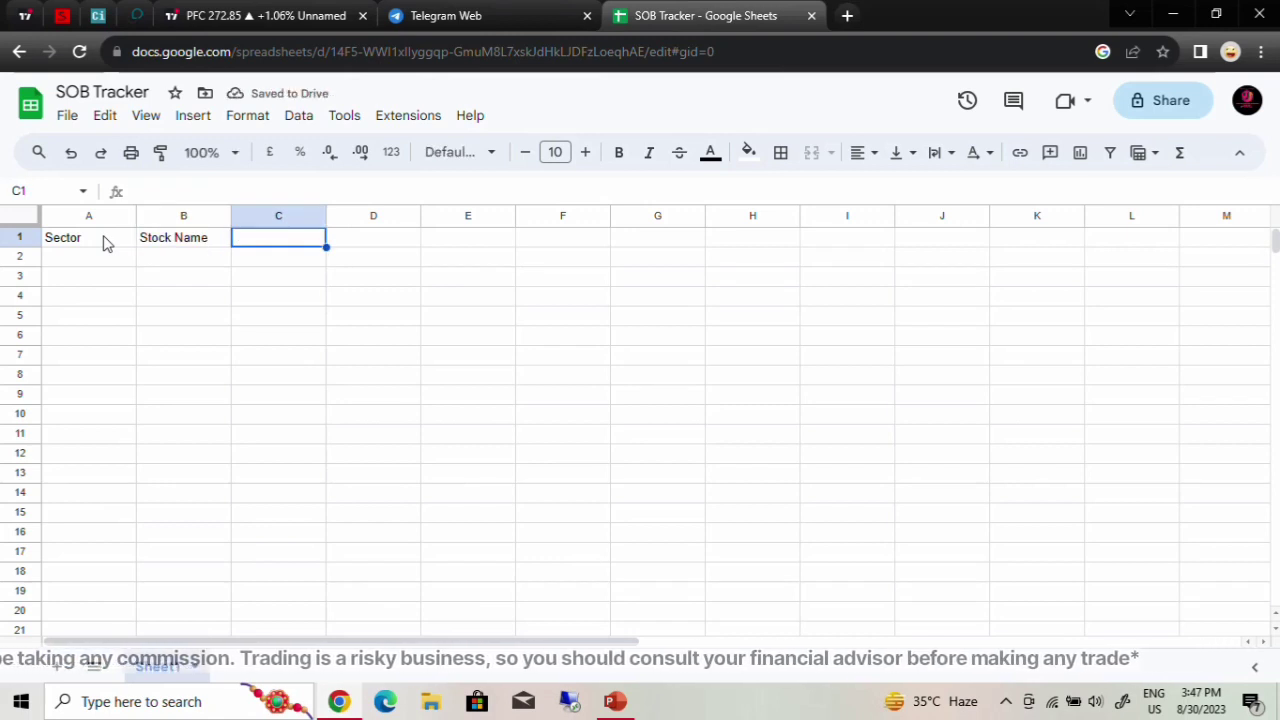
text(TIKR)
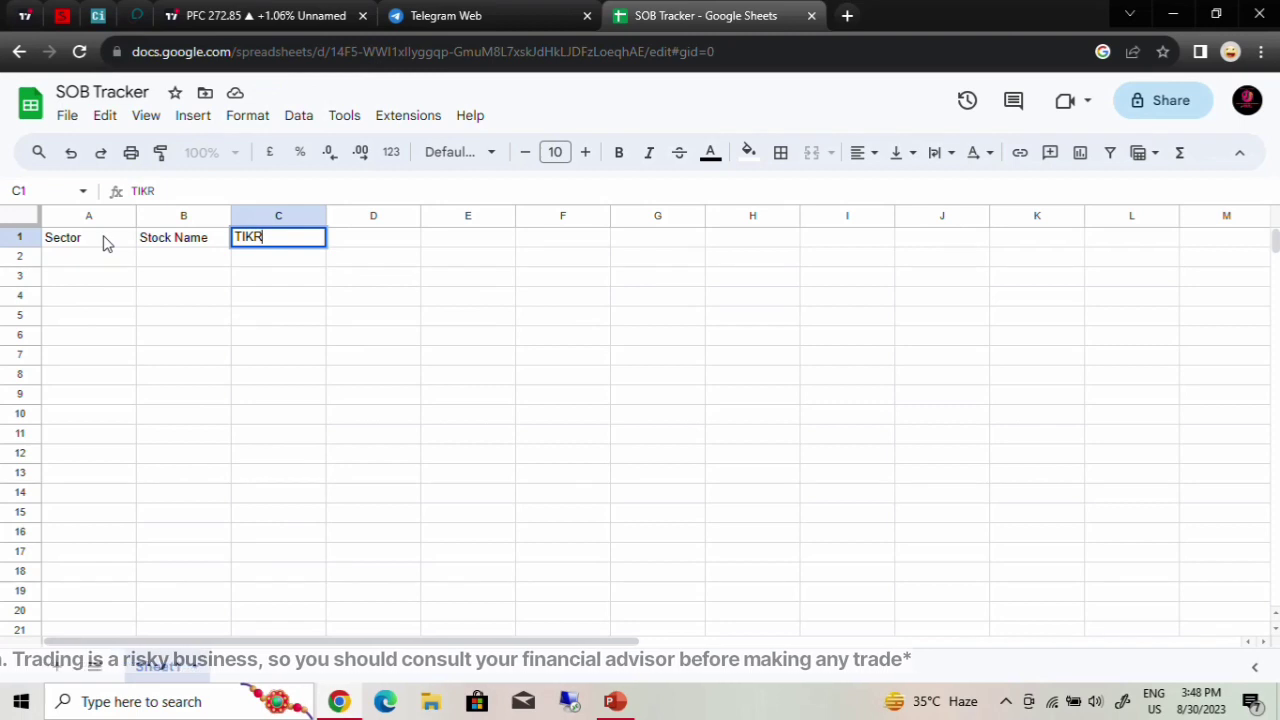
key(Tab)
Step: Enter the header "Current Market Price(CMP)" in D1 and widen column D to fit it
text(CUrre)
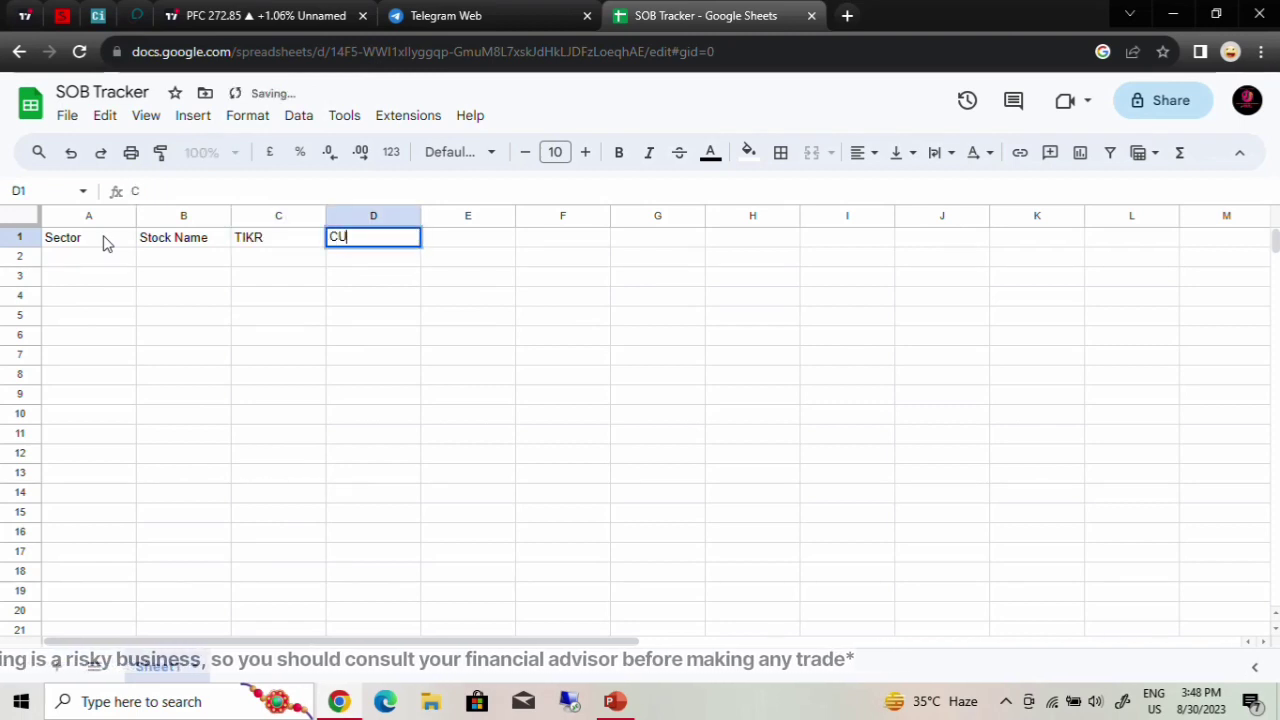
key(BackSpace)
key(BackSpace)
key(BackSpace)
key(BackSpace)
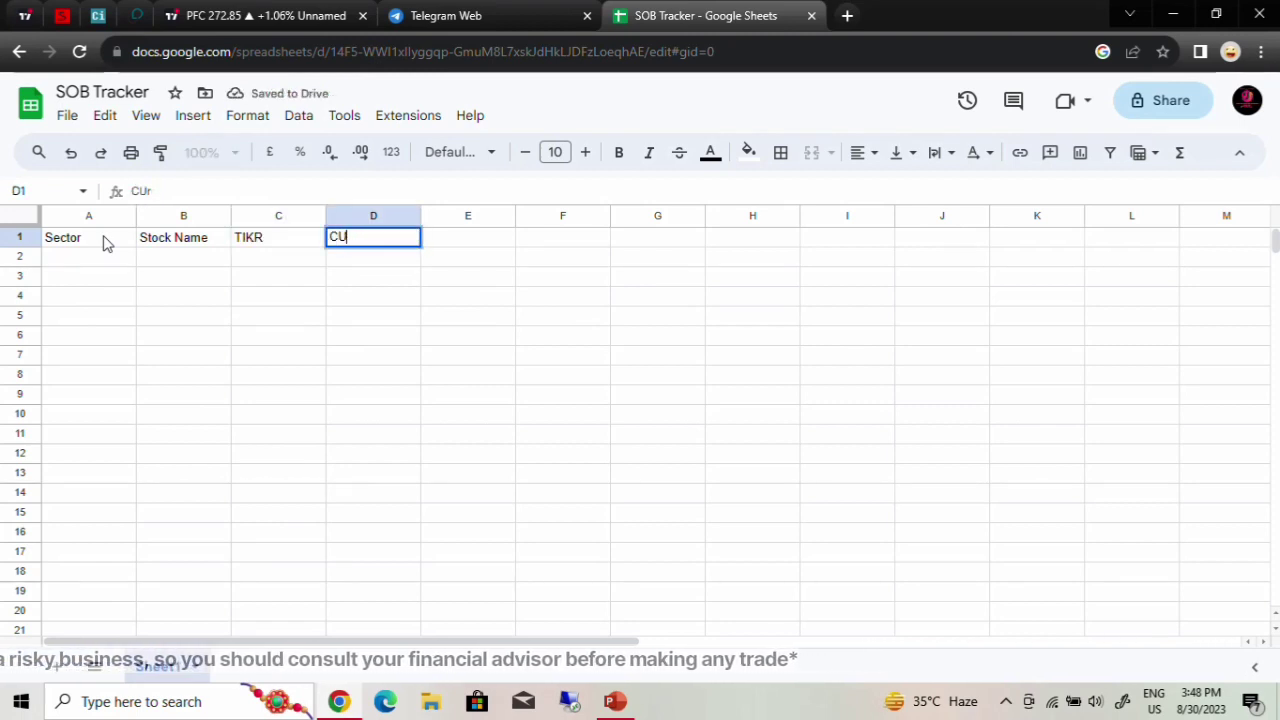
text(urre)
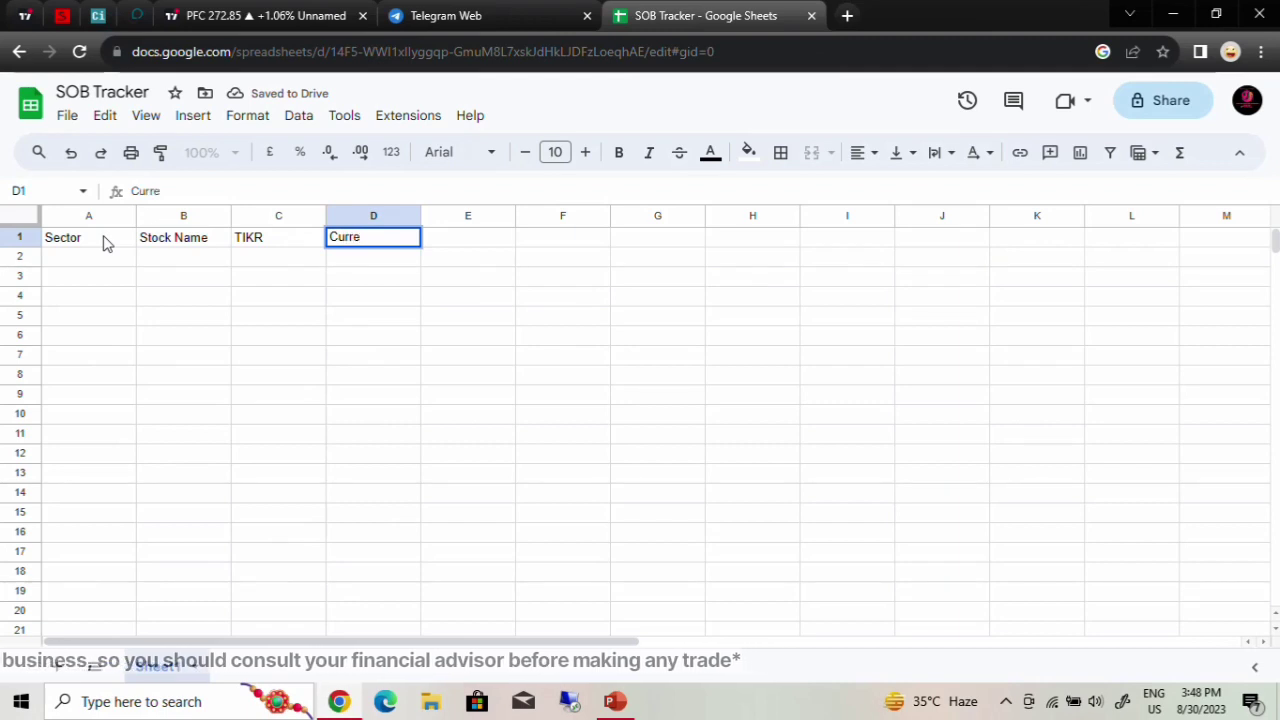
text(nt Mar)
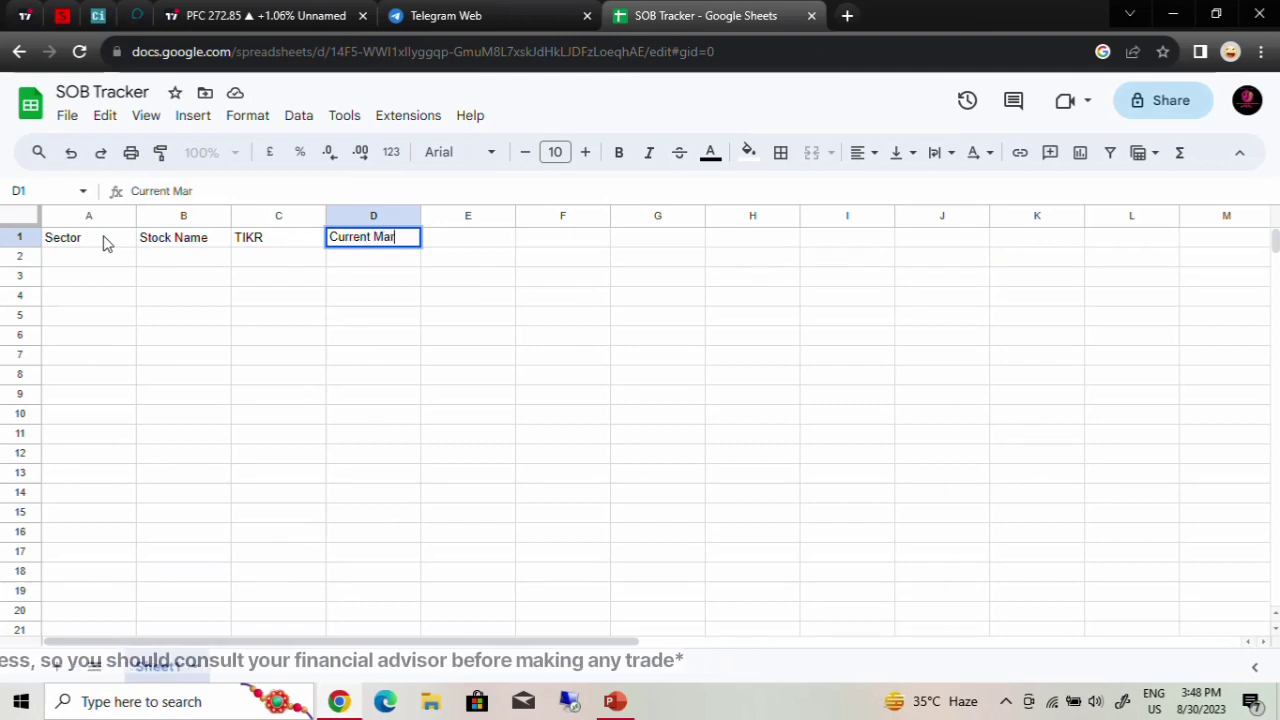
text(ket Price)
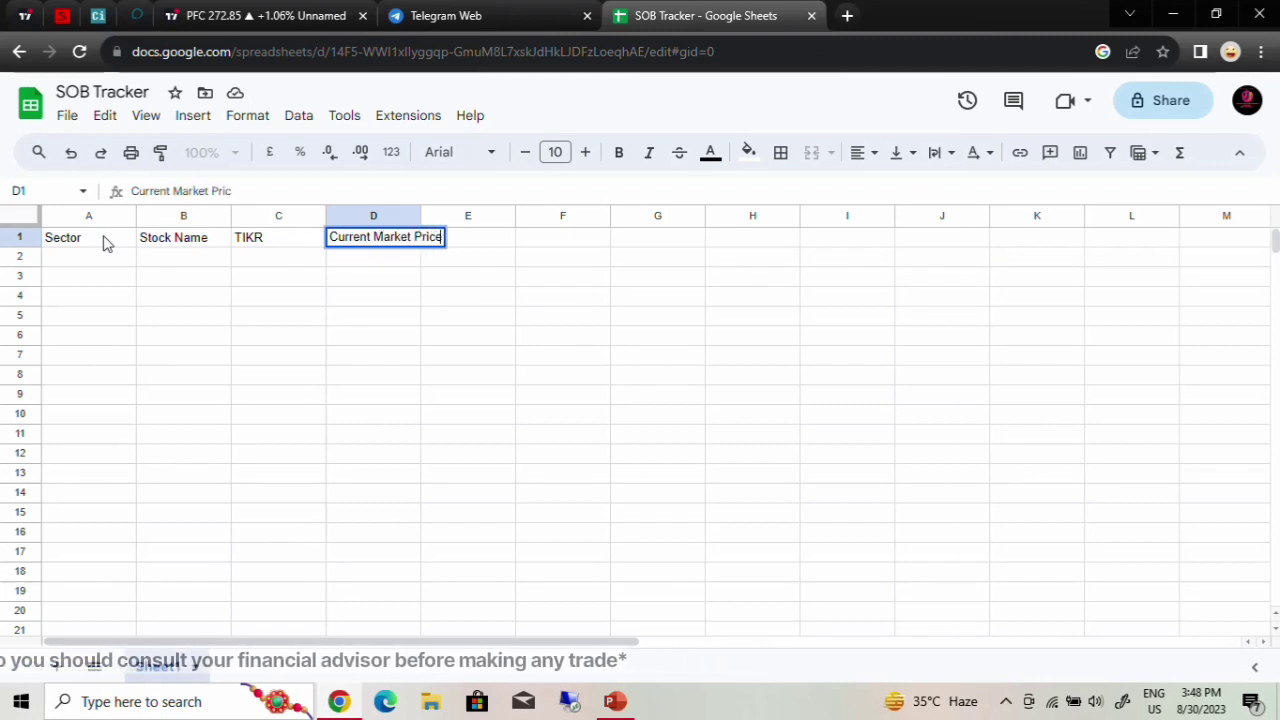
text((CM)
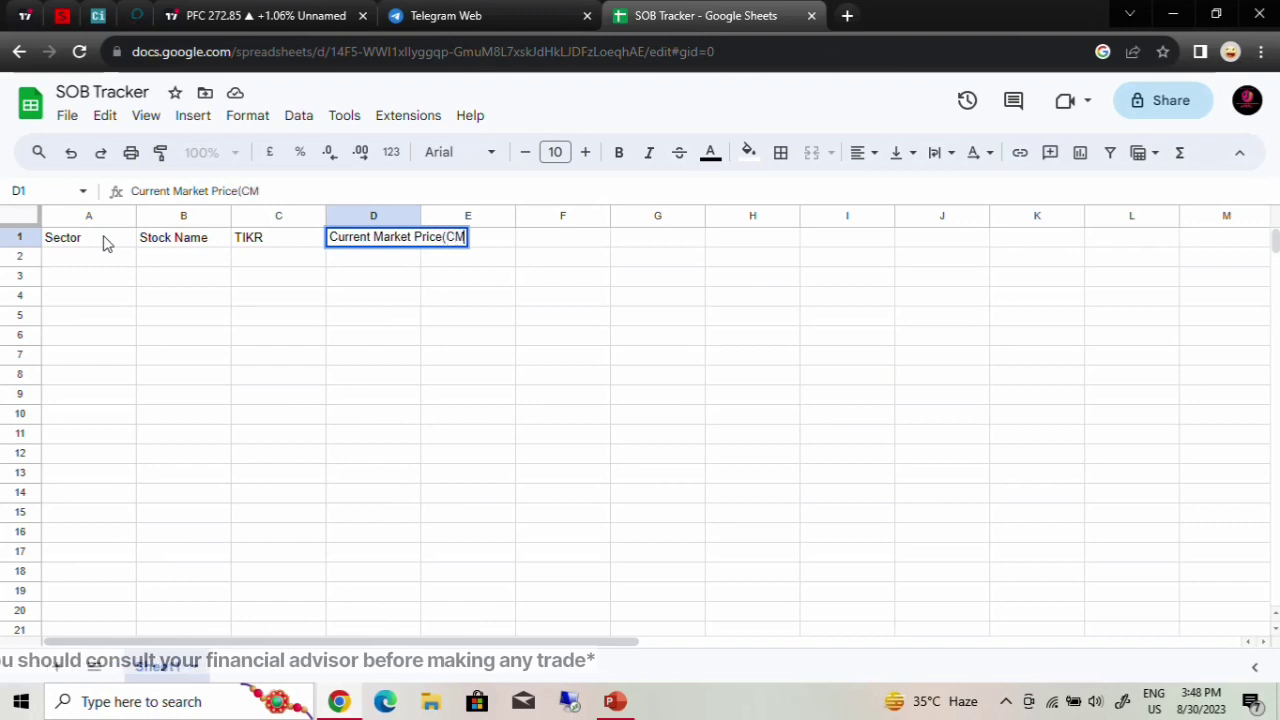
text(P))
key(Return)
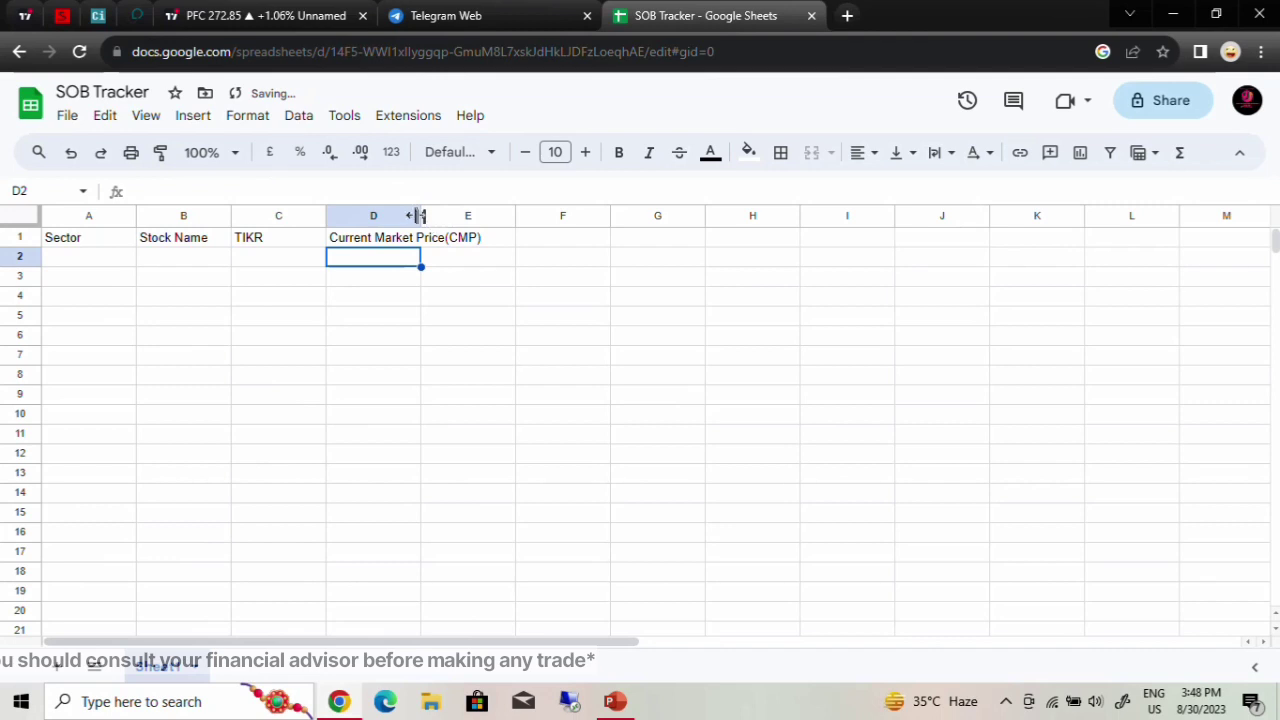
drag(416, 216, 485, 216)
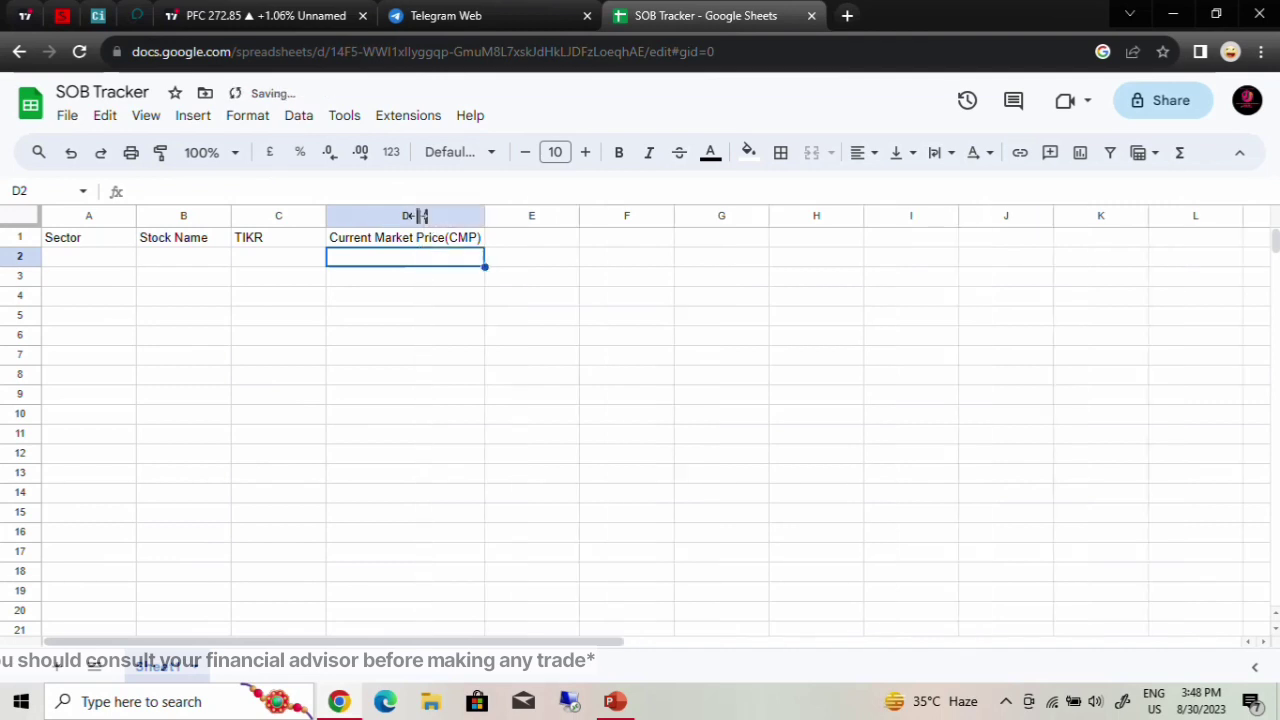
Step: Enter "FInance term Lending" as the sector in A2 and fit column A's width to the text
click(112, 244)
click(112, 258)
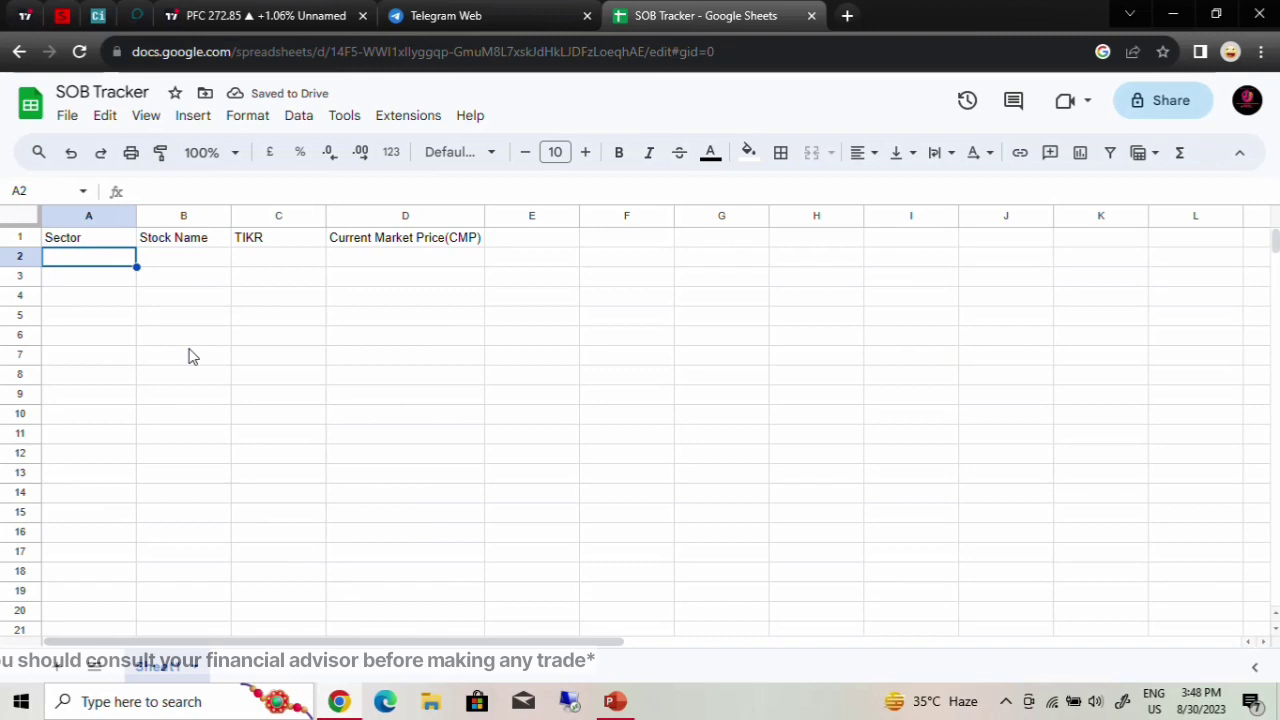
text(iFI)
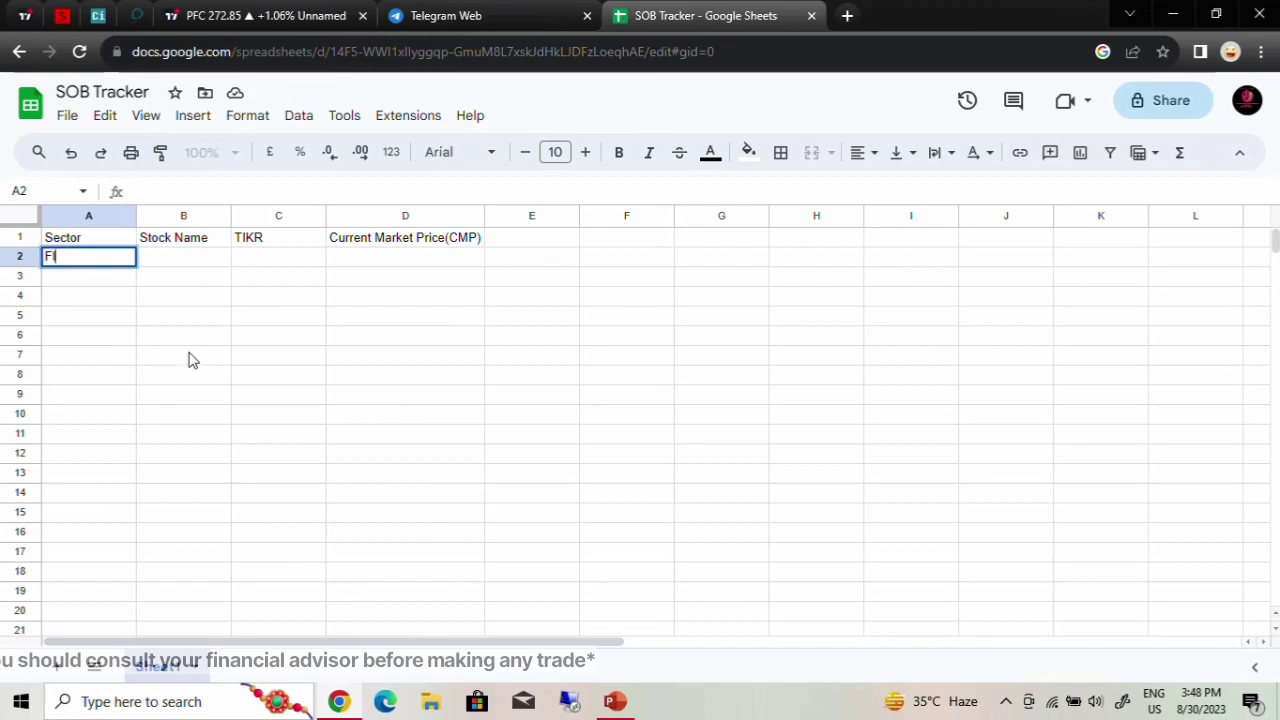
text(nance term L)
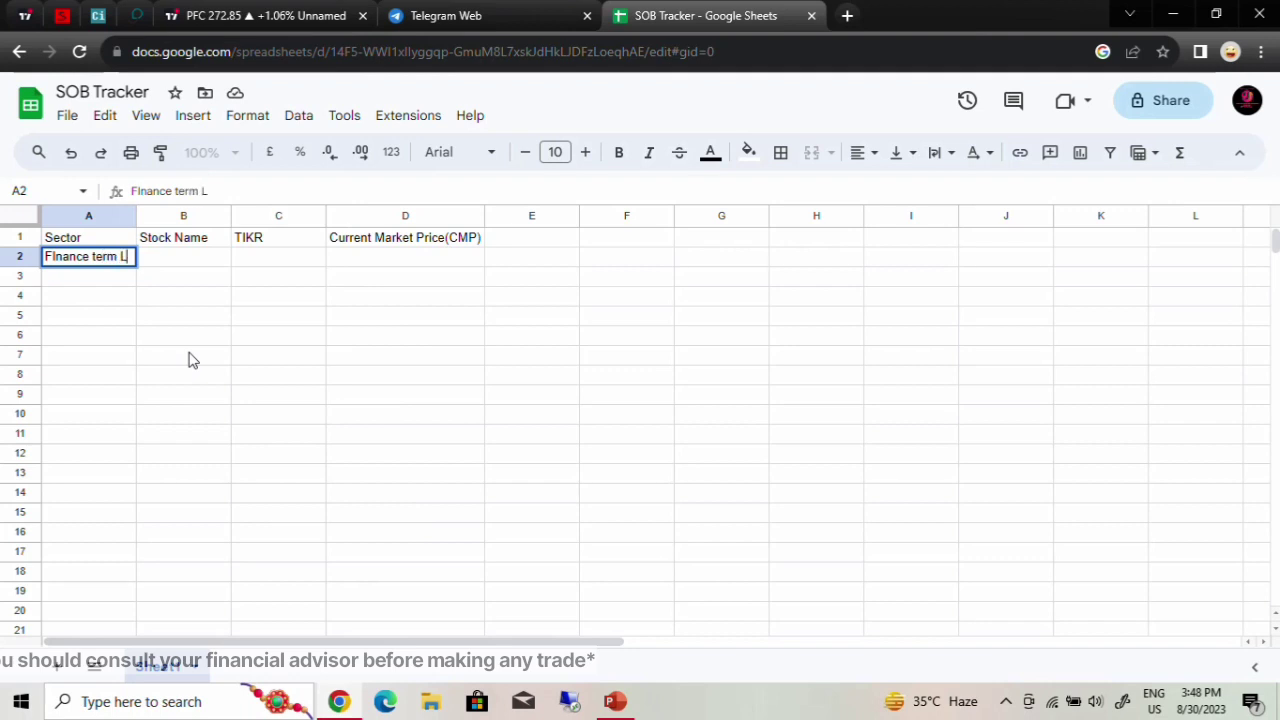
text(ending)
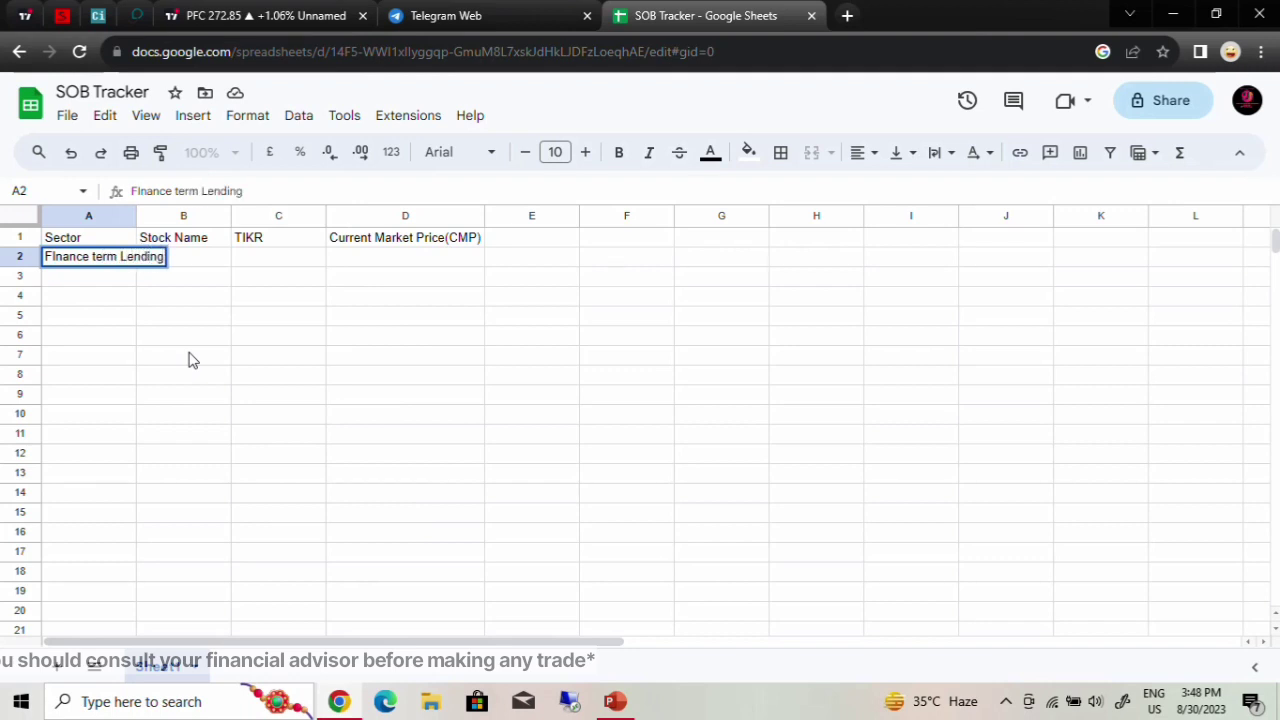
click(103, 274)
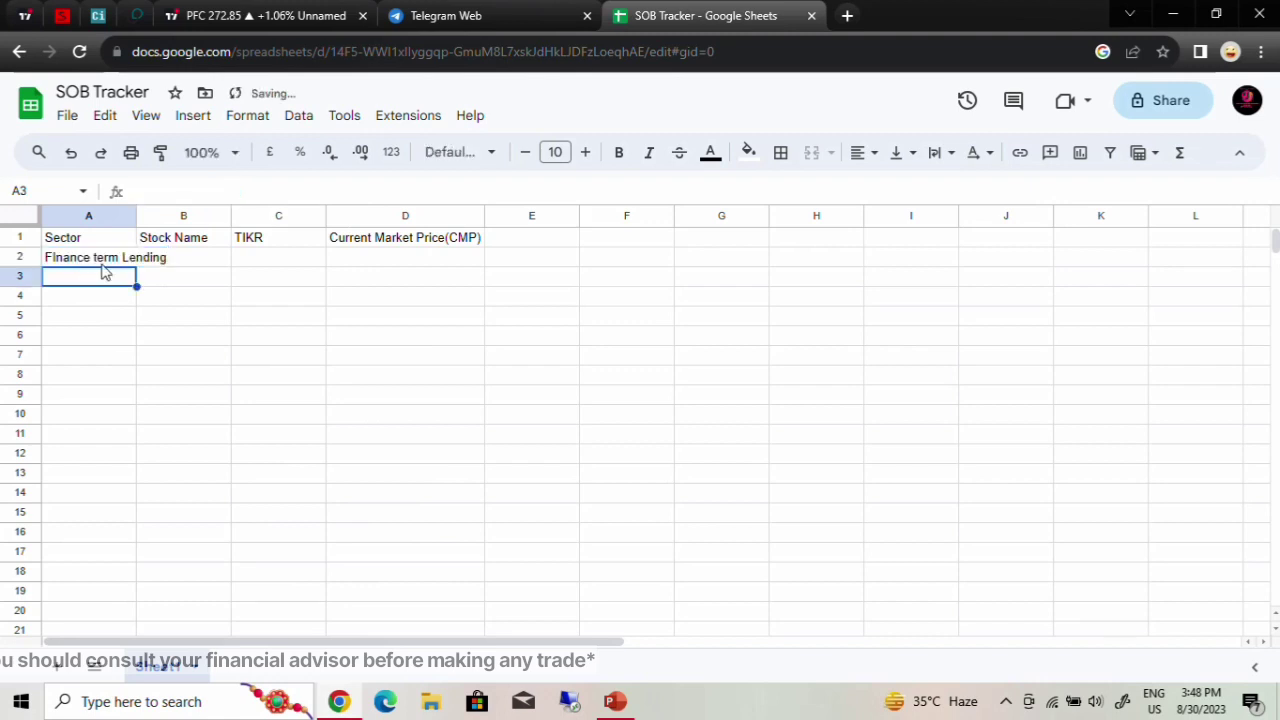
double_click(137, 215)
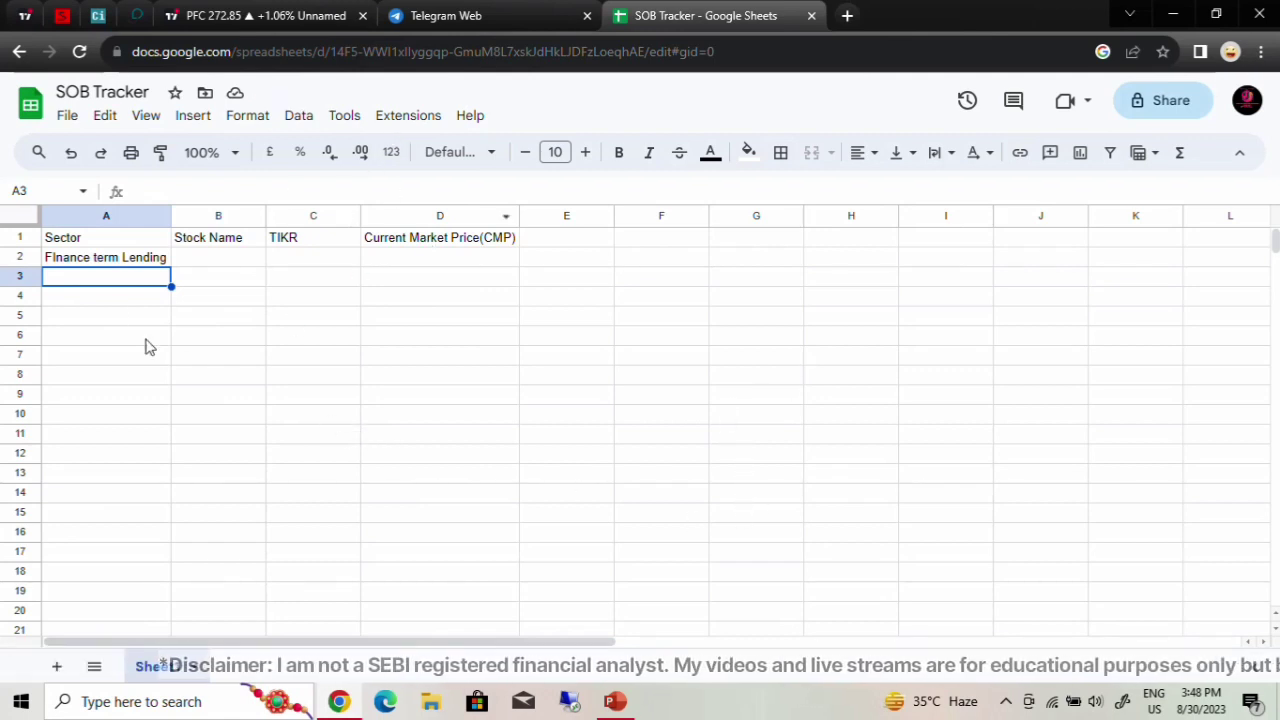
Step: Enter "Power Finance Corporation" as the stock name in B2
click(190, 258)
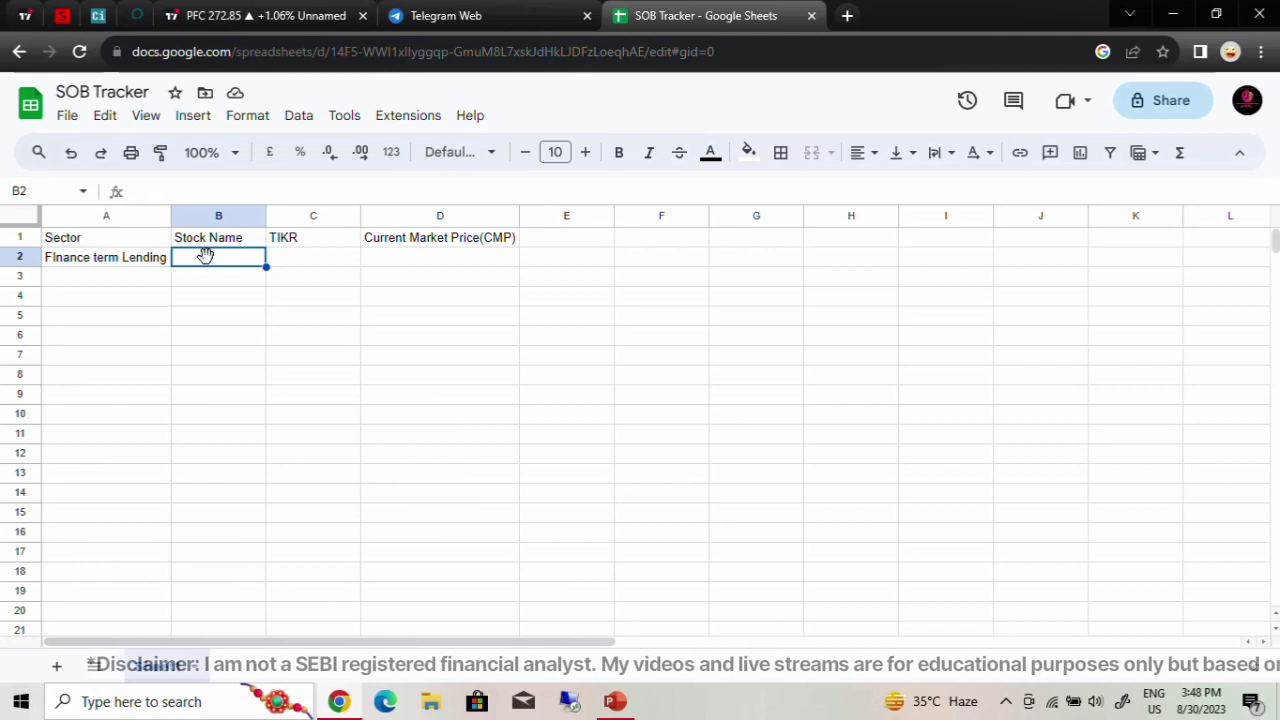
text(Pwre)
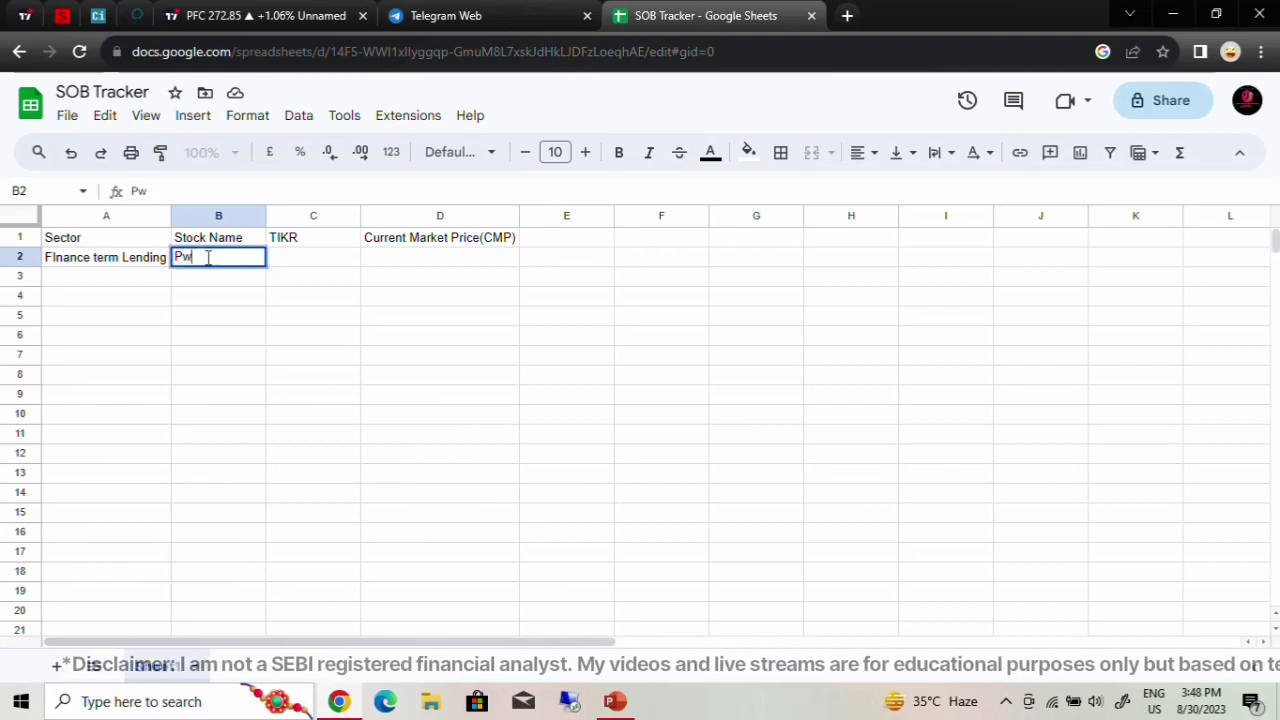
key(BackSpace)
key(BackSpace)
key(BackSpace)
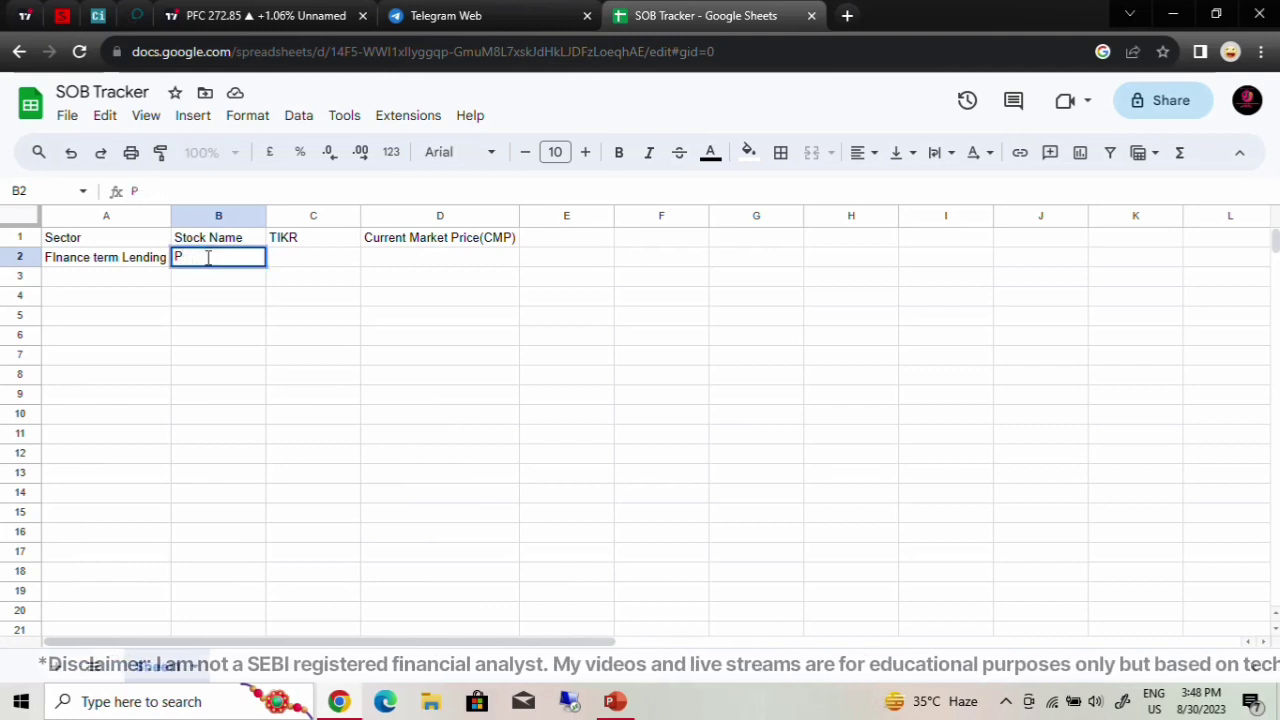
text(ower Fina)
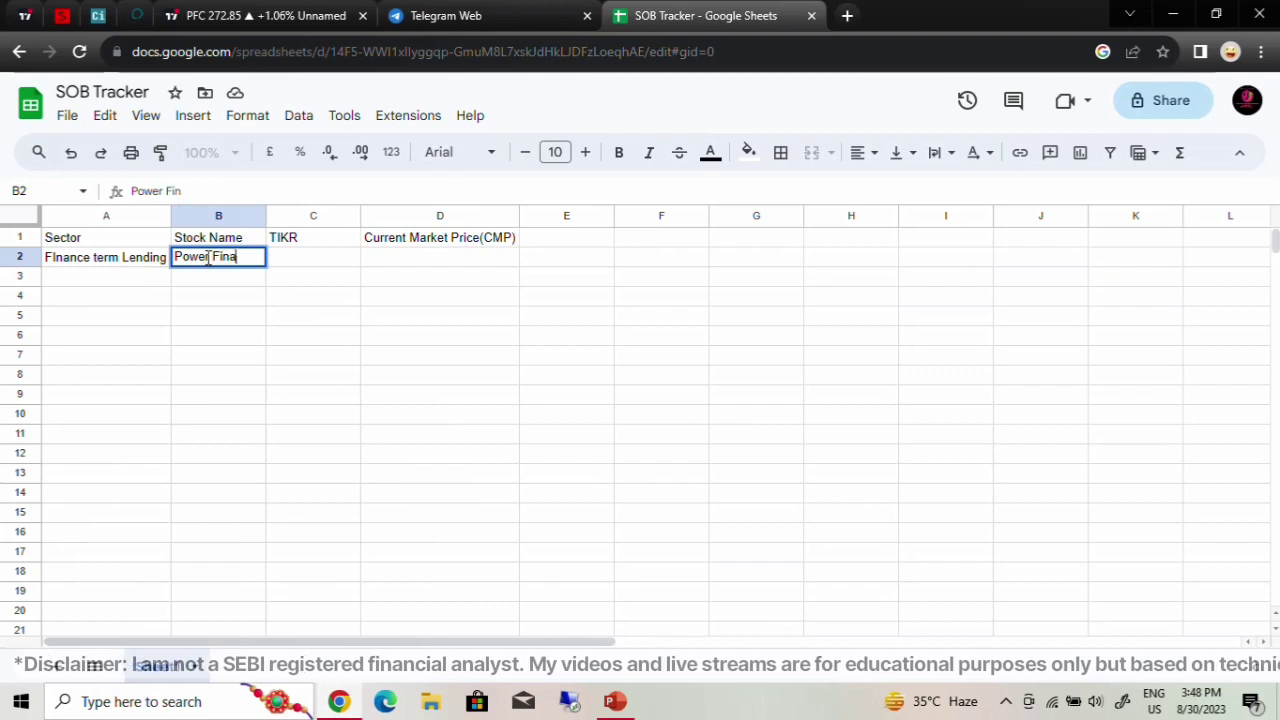
text(nce COr)
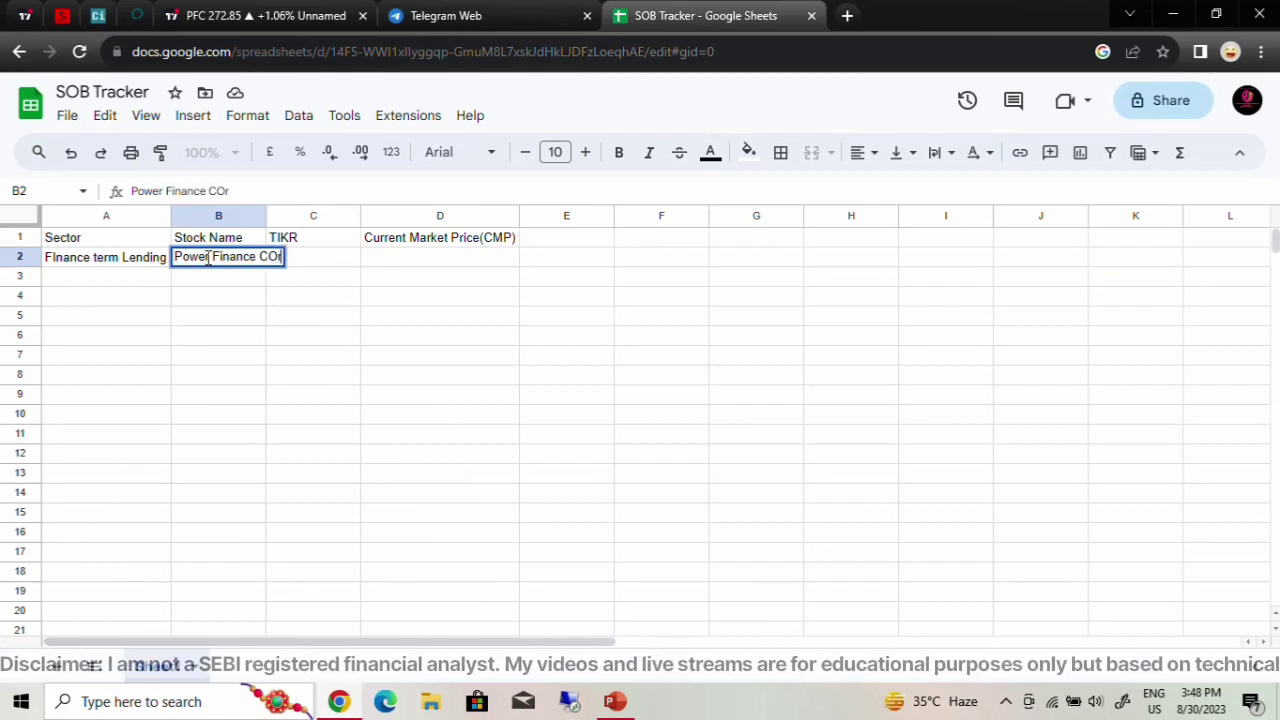
key(BackSpace)
key(BackSpace)
text(orp)
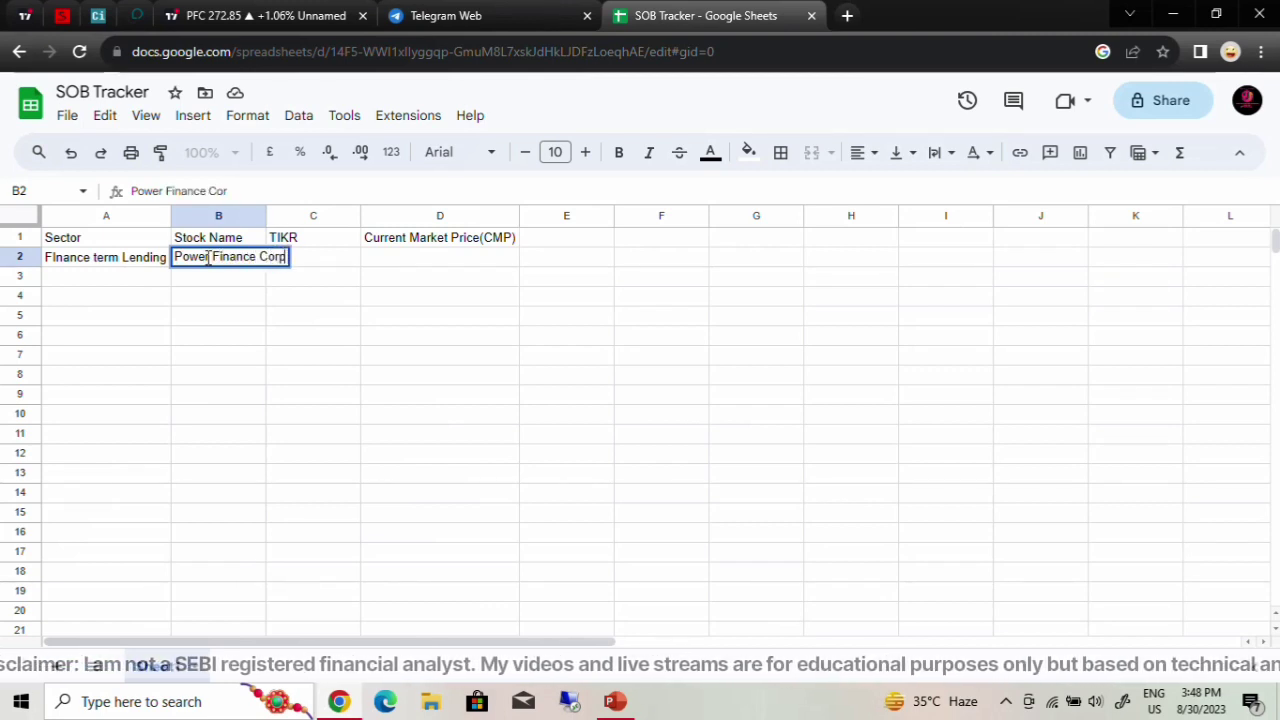
text(oration)
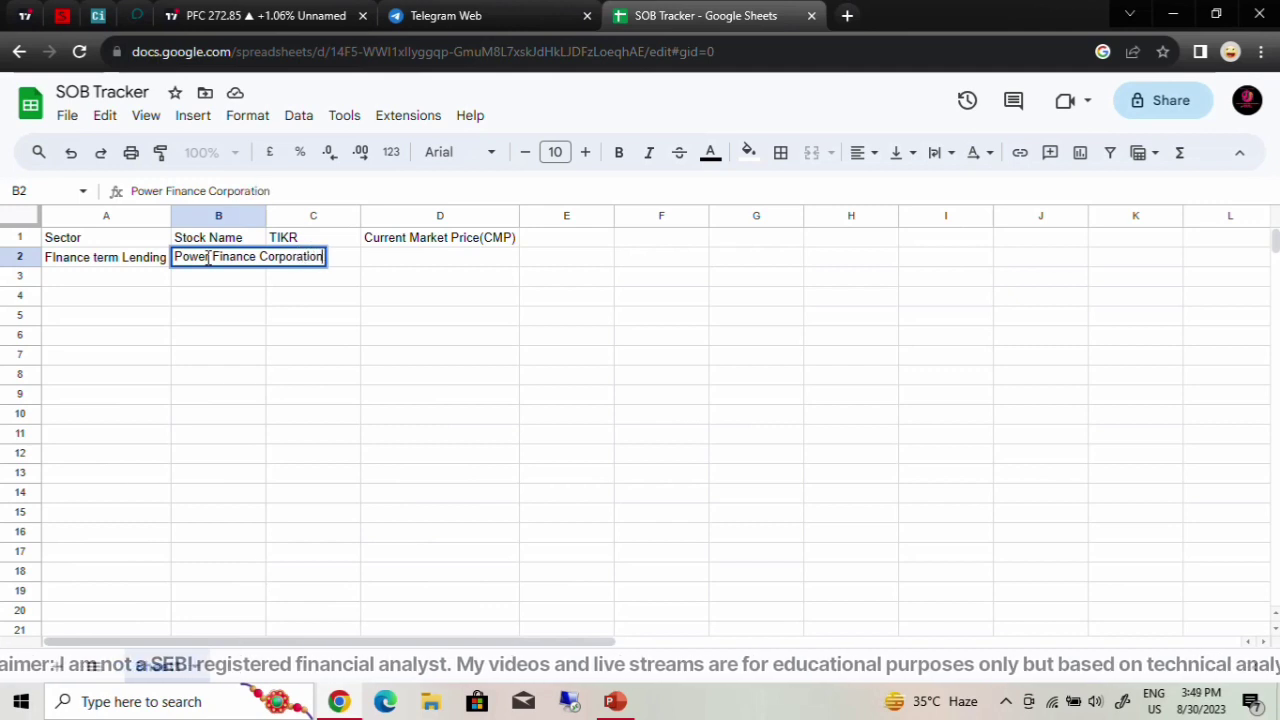
click(284, 322)
Step: Open Google Finance in a new browser tab and bring up the NSE quote for Power Finance Corporation Limited
click(323, 12)
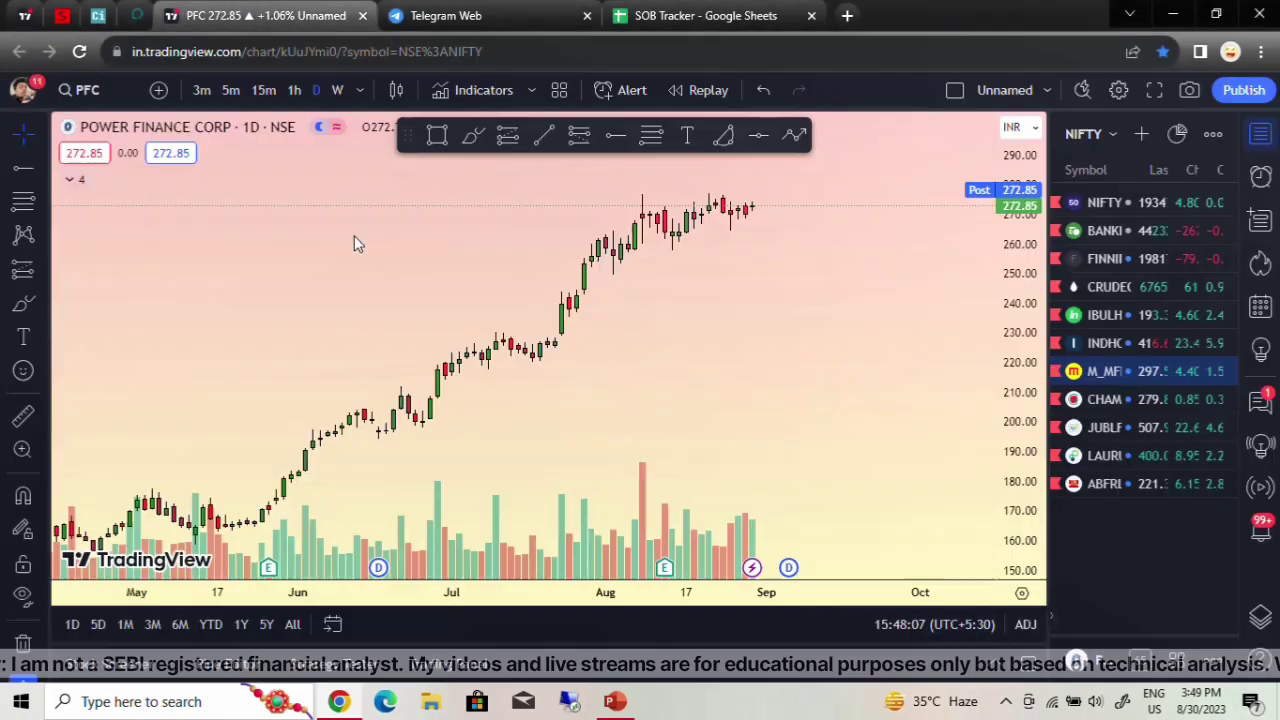
click(700, 15)
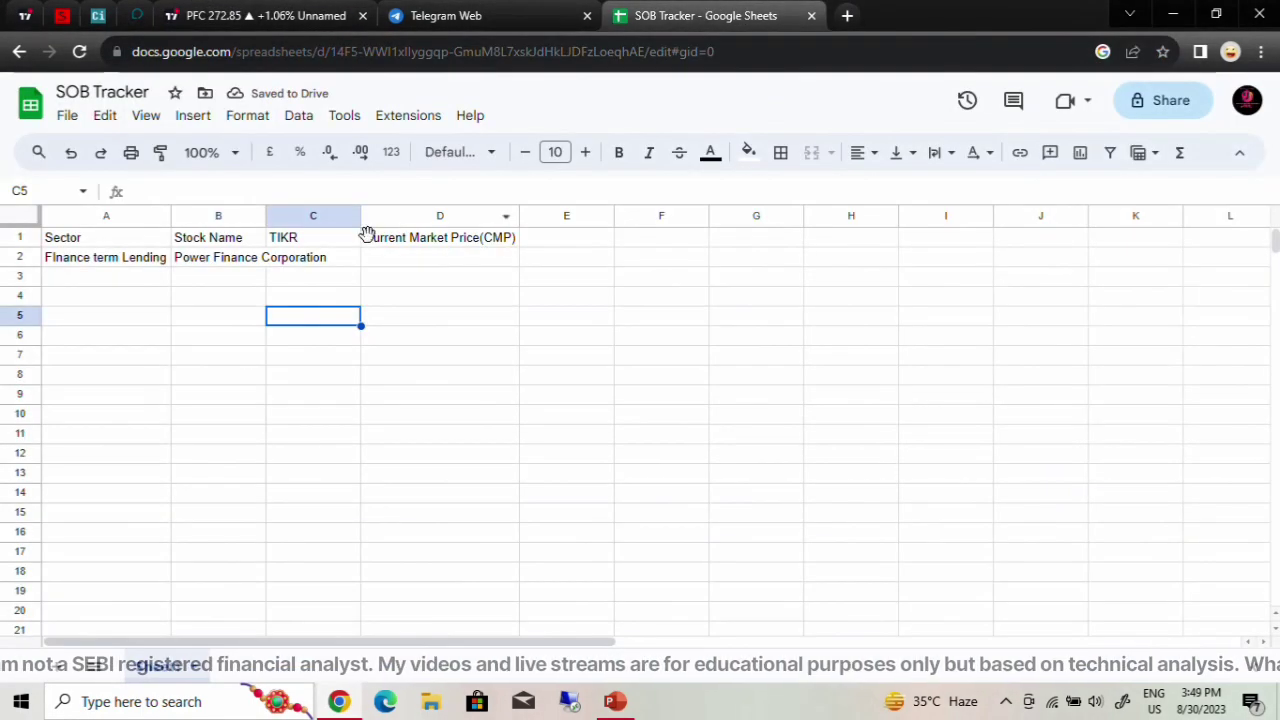
click(847, 15)
click(613, 47)
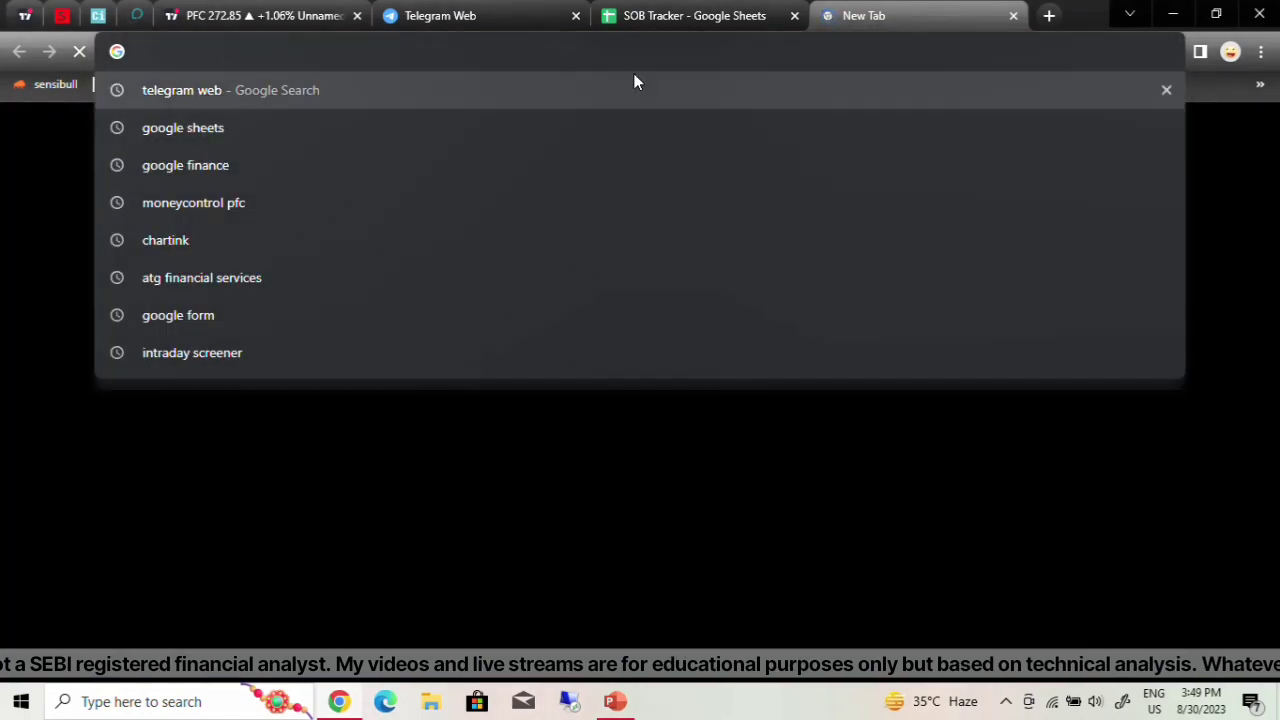
text(g)
click(517, 130)
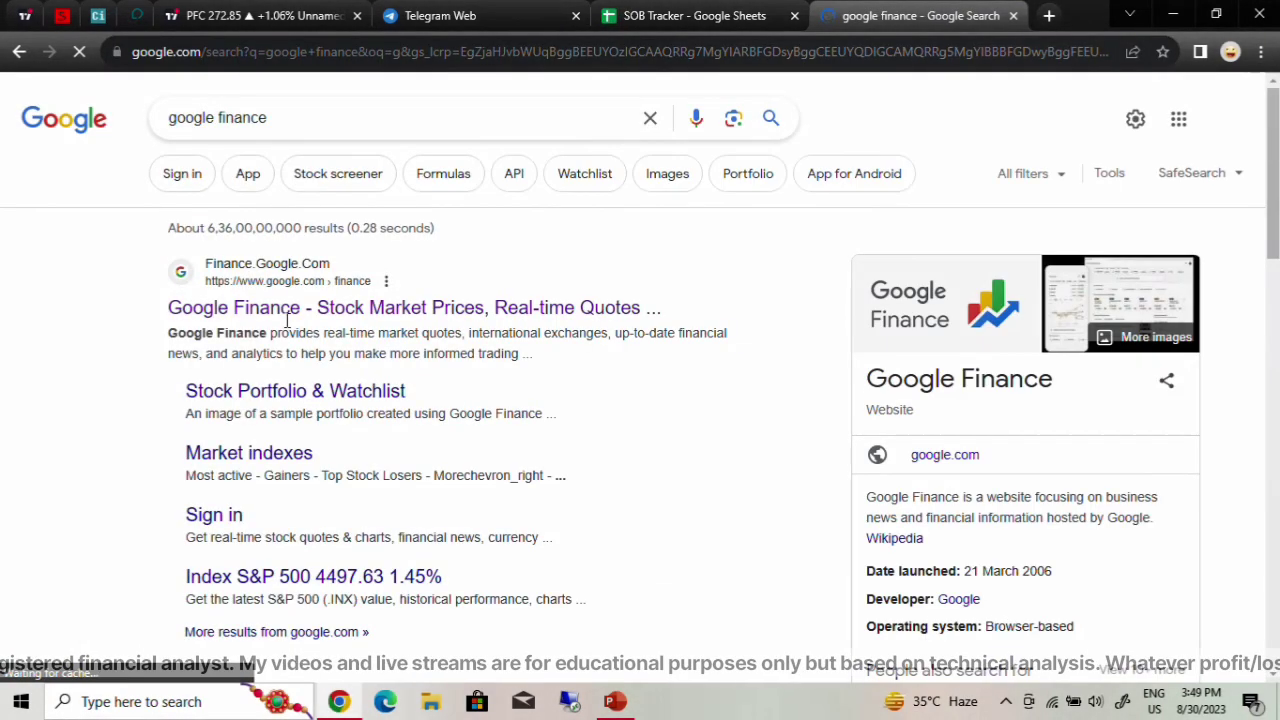
click(293, 312)
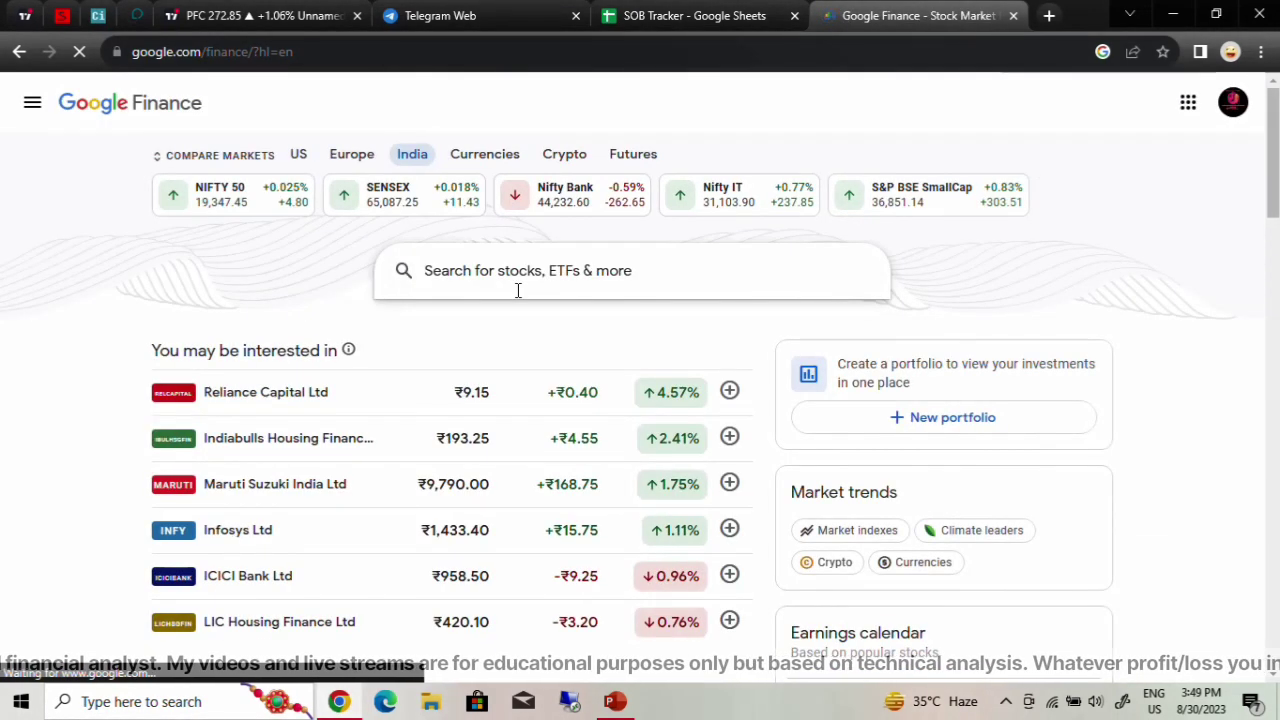
text(power finan)
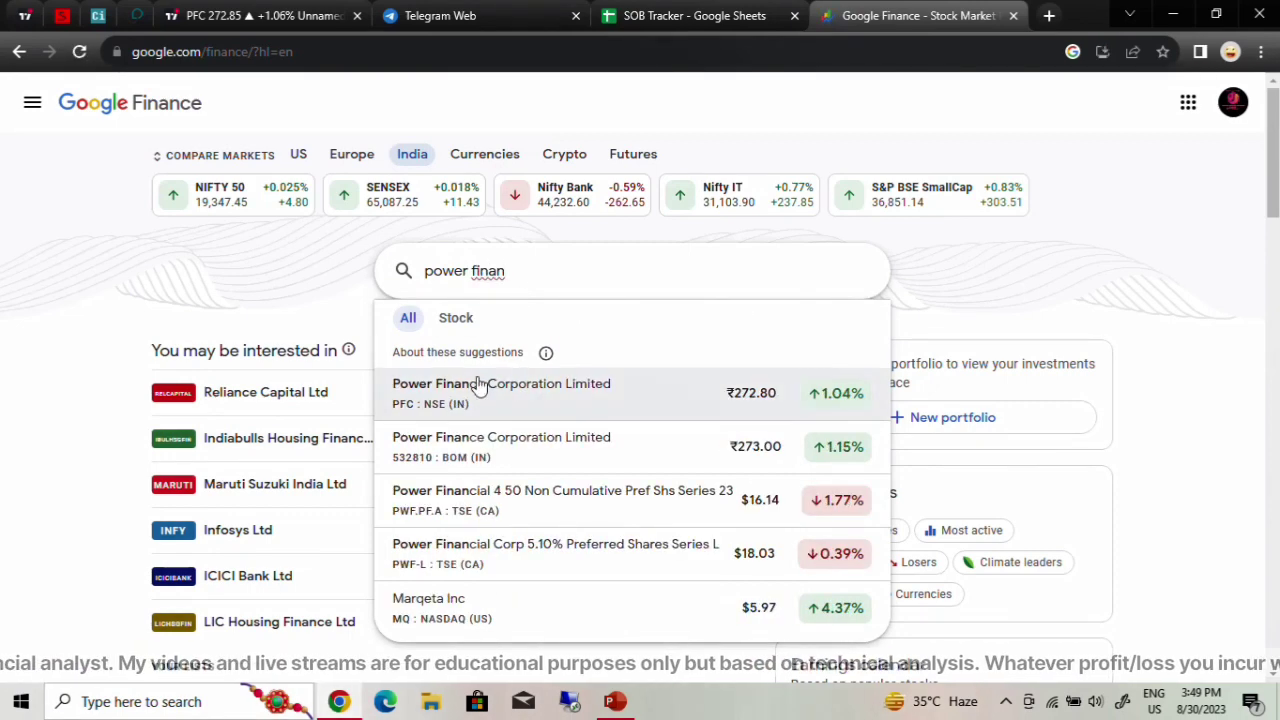
click(484, 385)
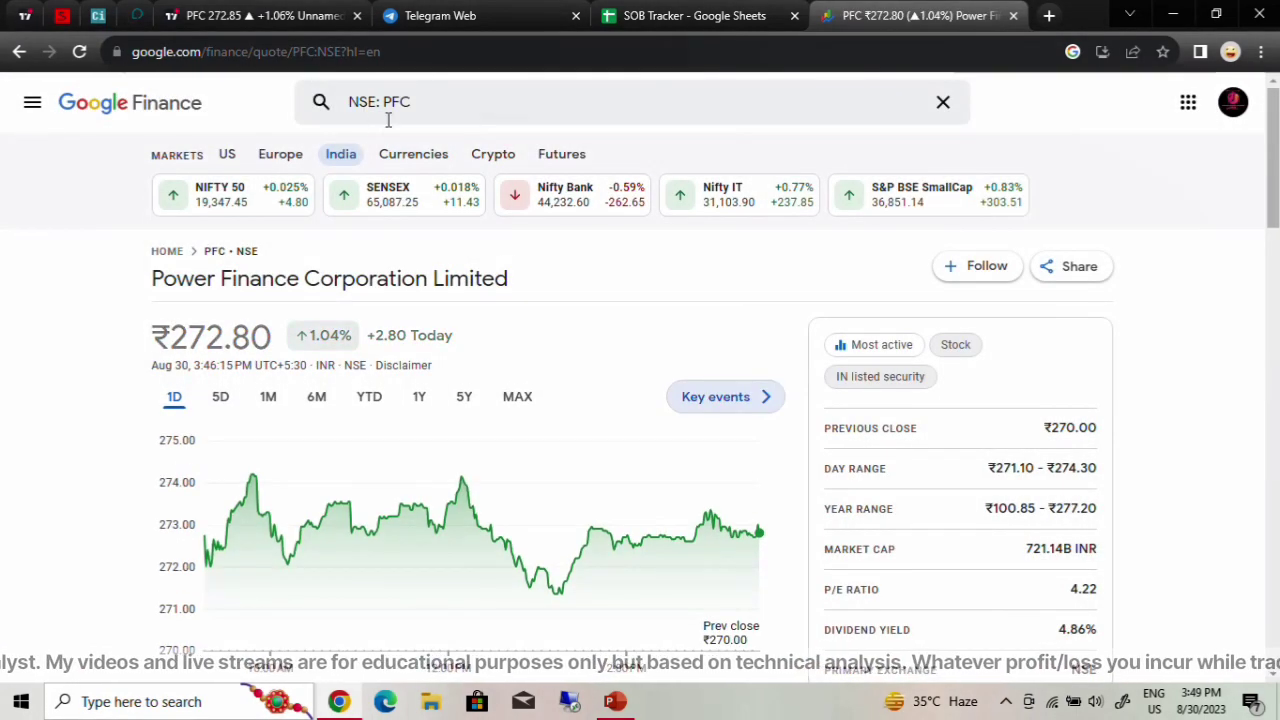
Step: Remove the space from the ticker in Google Finance's search, copy "NSE:PFC" and paste it into C2 of the SOB Tracker sheet
click(381, 105)
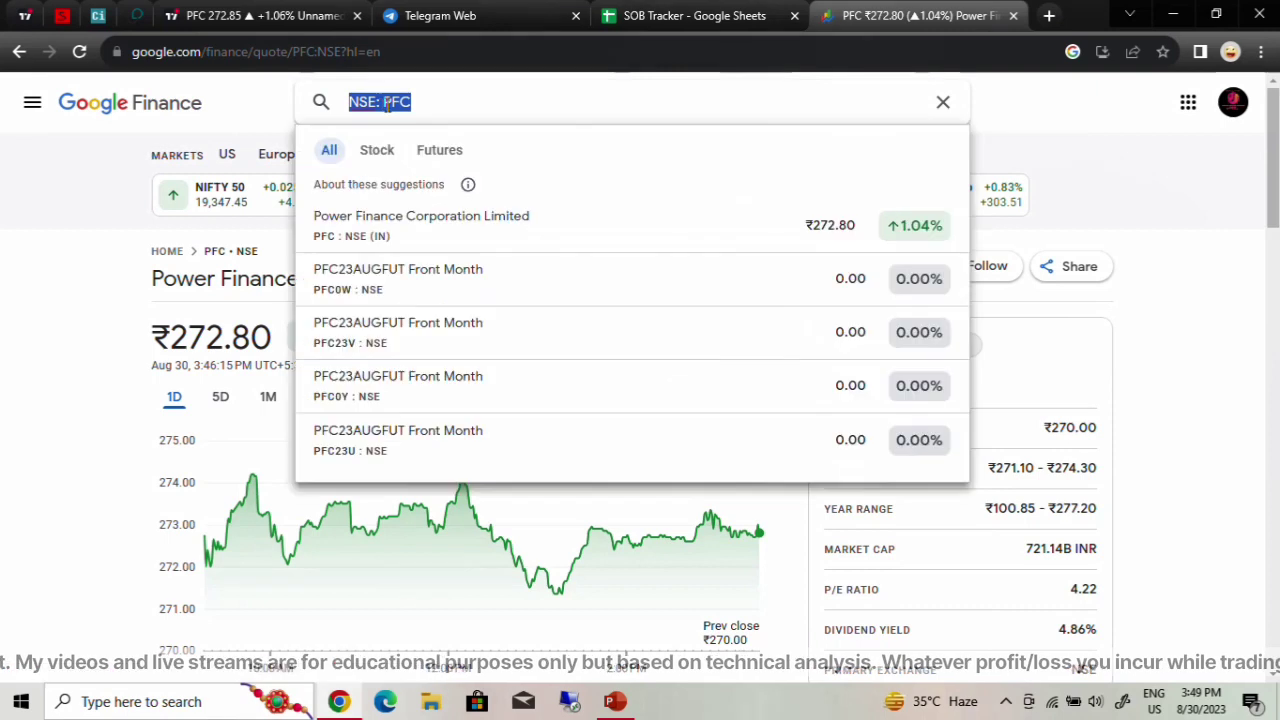
click(384, 103)
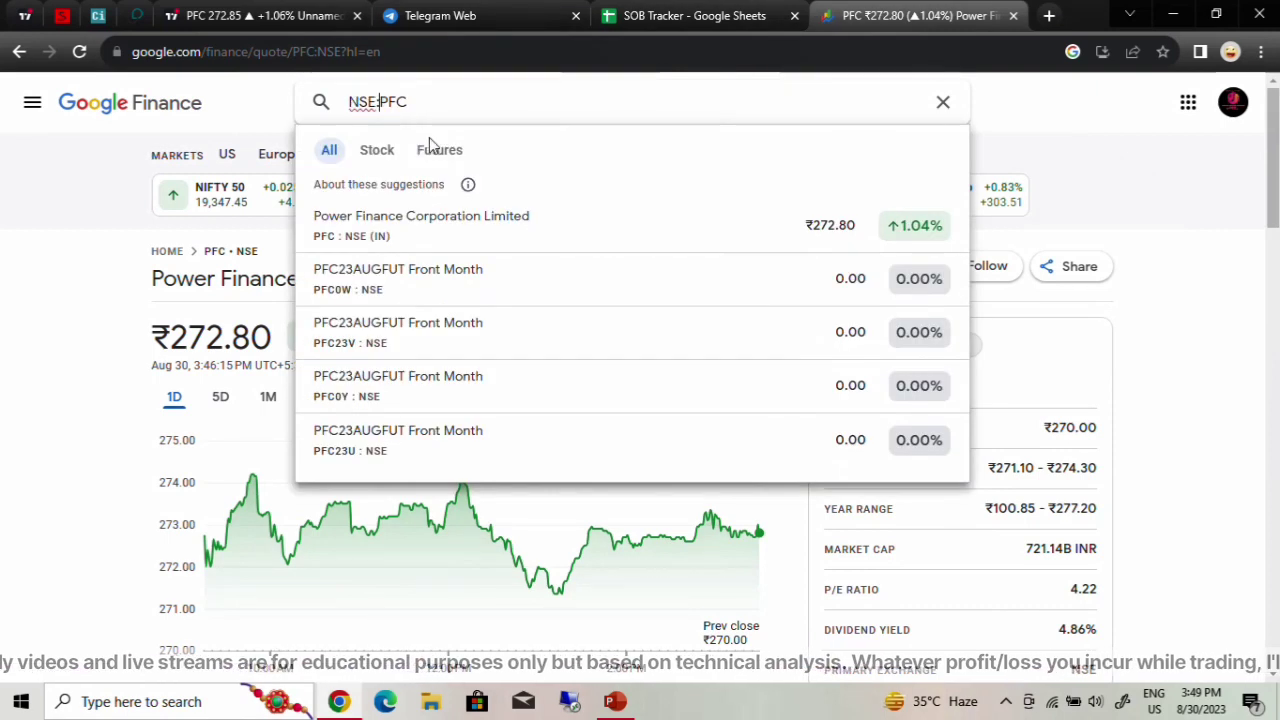
key(BackSpace)
drag(405, 105, 350, 106)
key(ctrl+c)
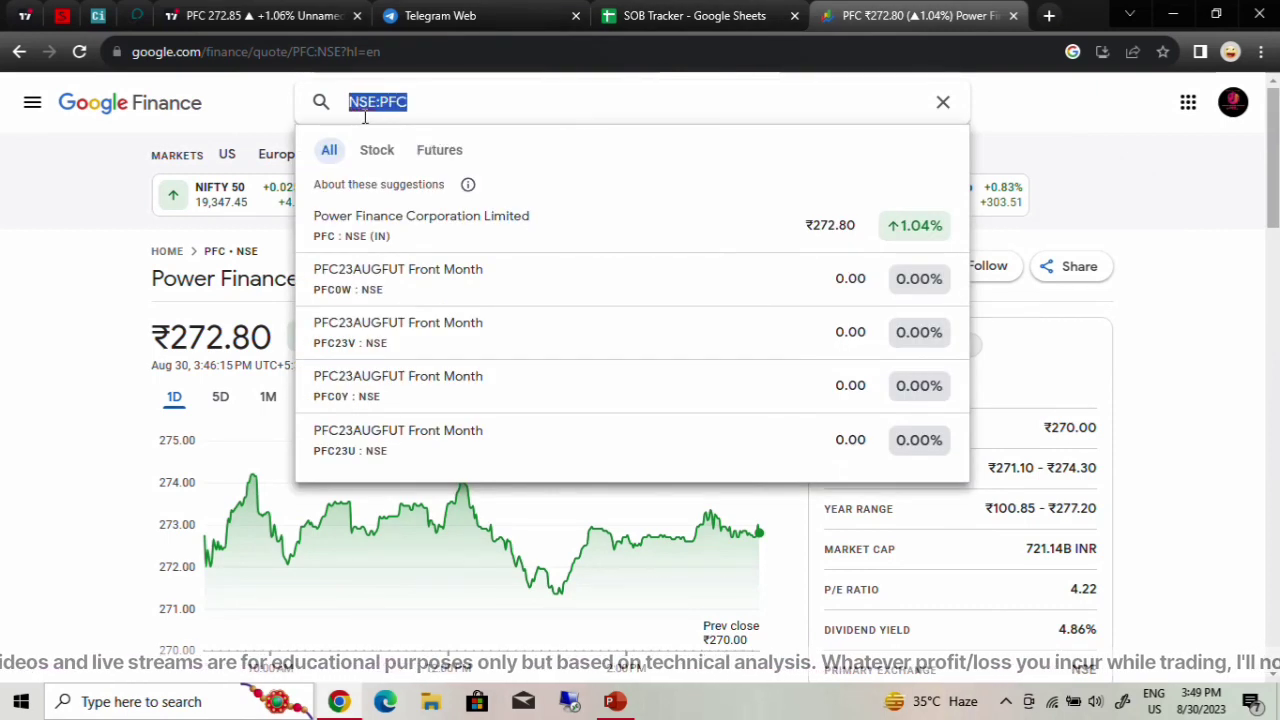
click(640, 16)
click(343, 258)
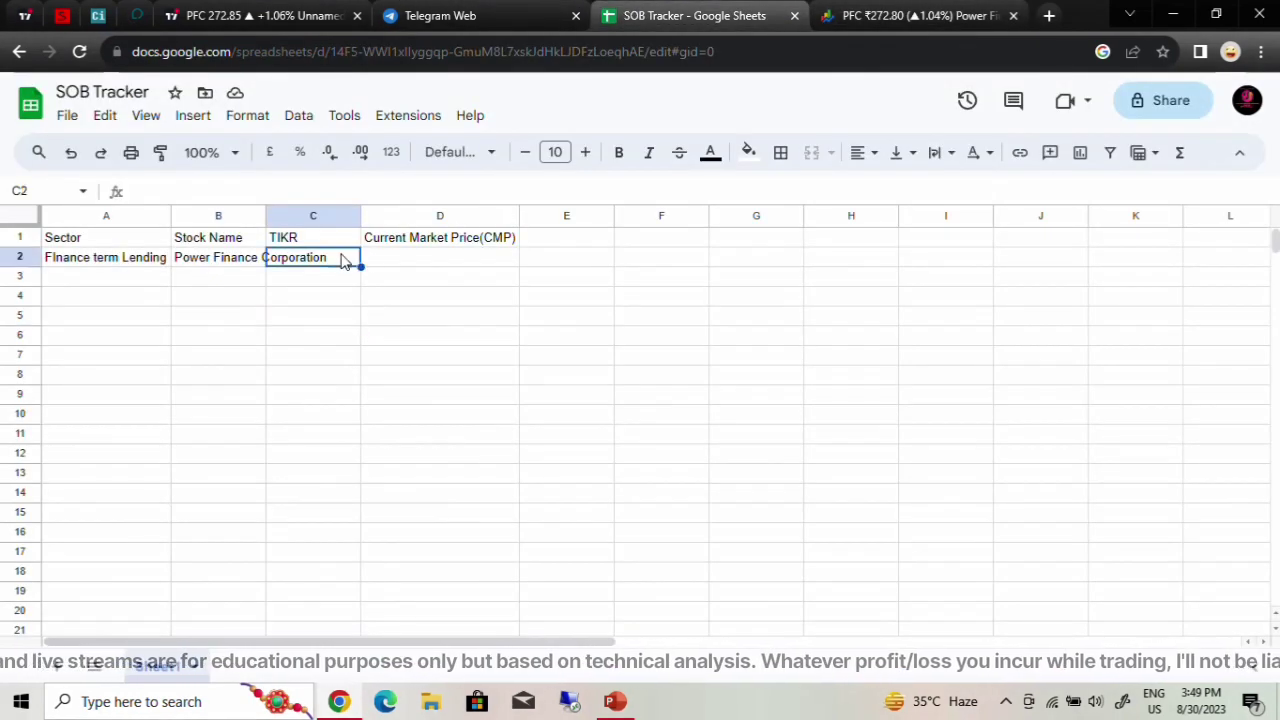
key(ctrl+v)
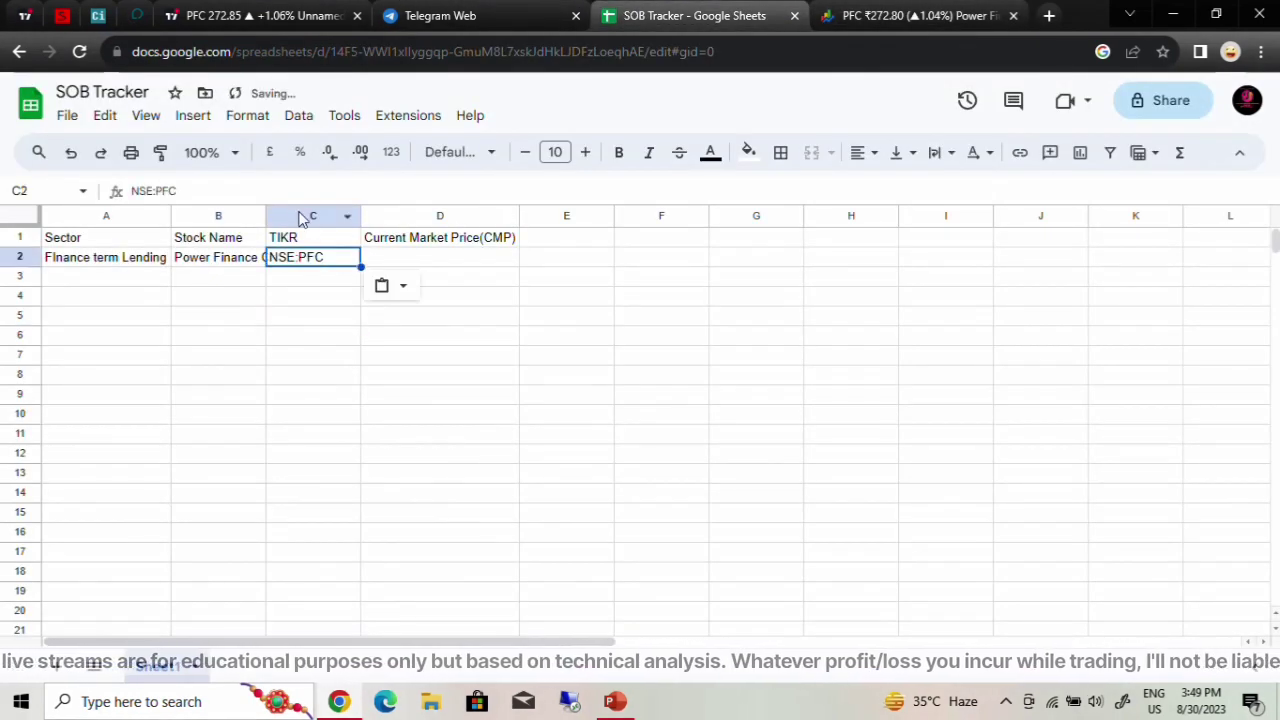
Step: Fit column B's width to the stock name text
click(268, 215)
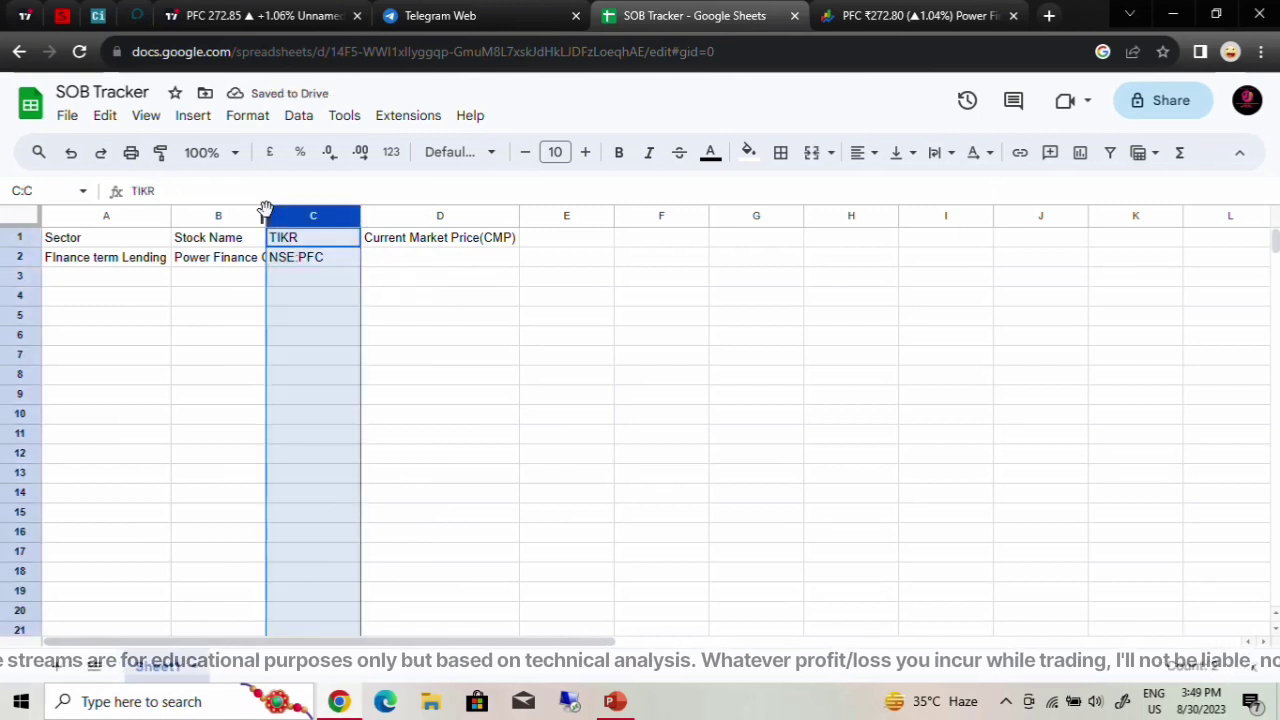
double_click(266, 213)
click(435, 365)
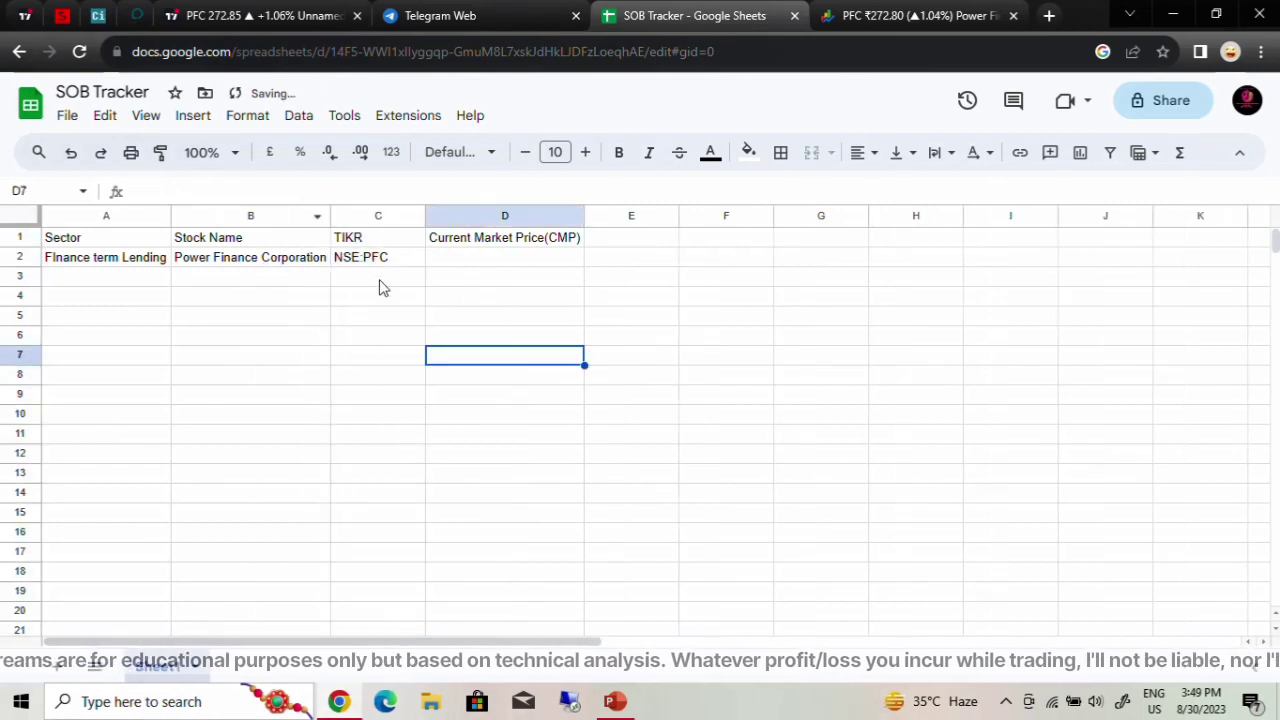
Step: Enter the formula =googlefinance(C2,"Price") in D2 to fetch the stock's current market price
click(455, 260)
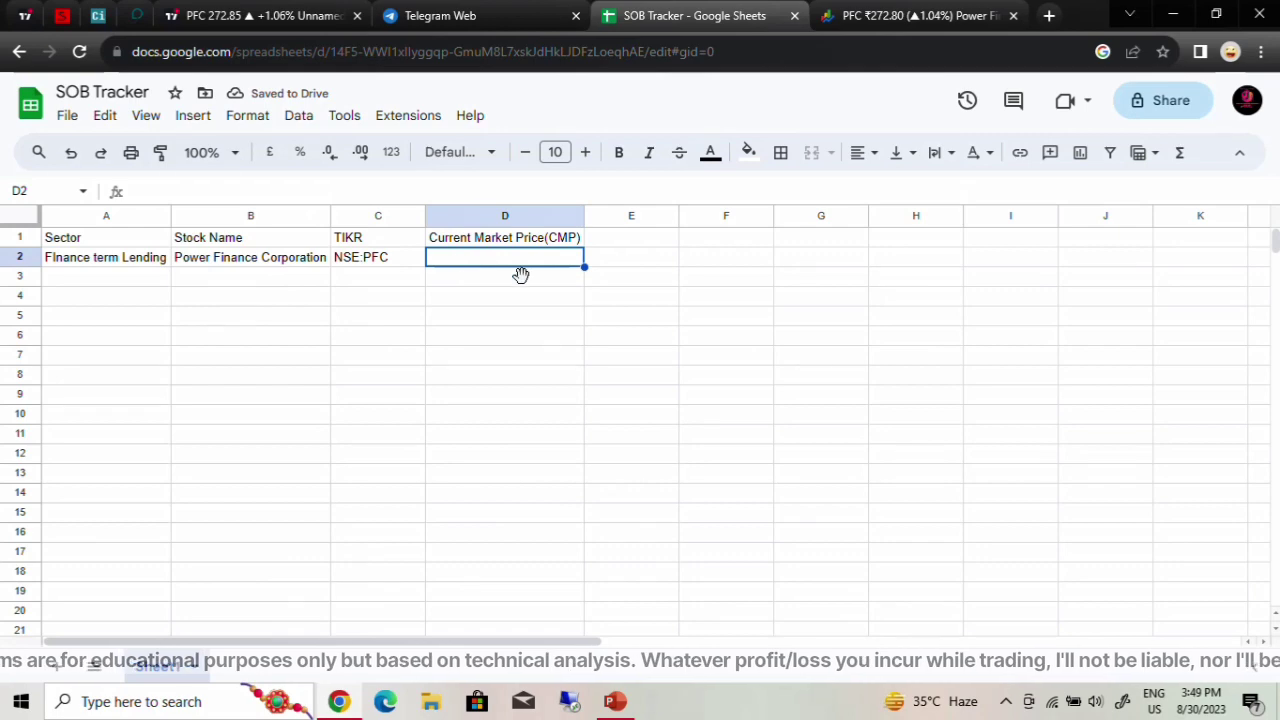
click(886, 18)
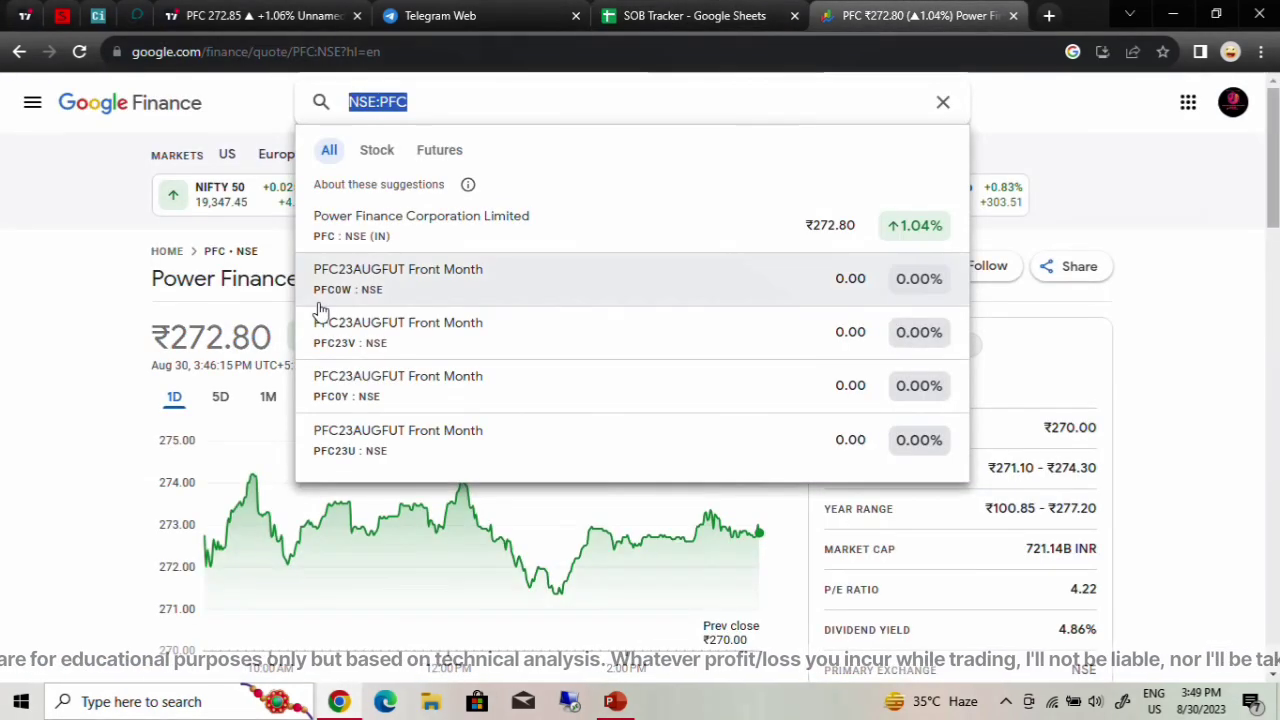
click(714, 12)
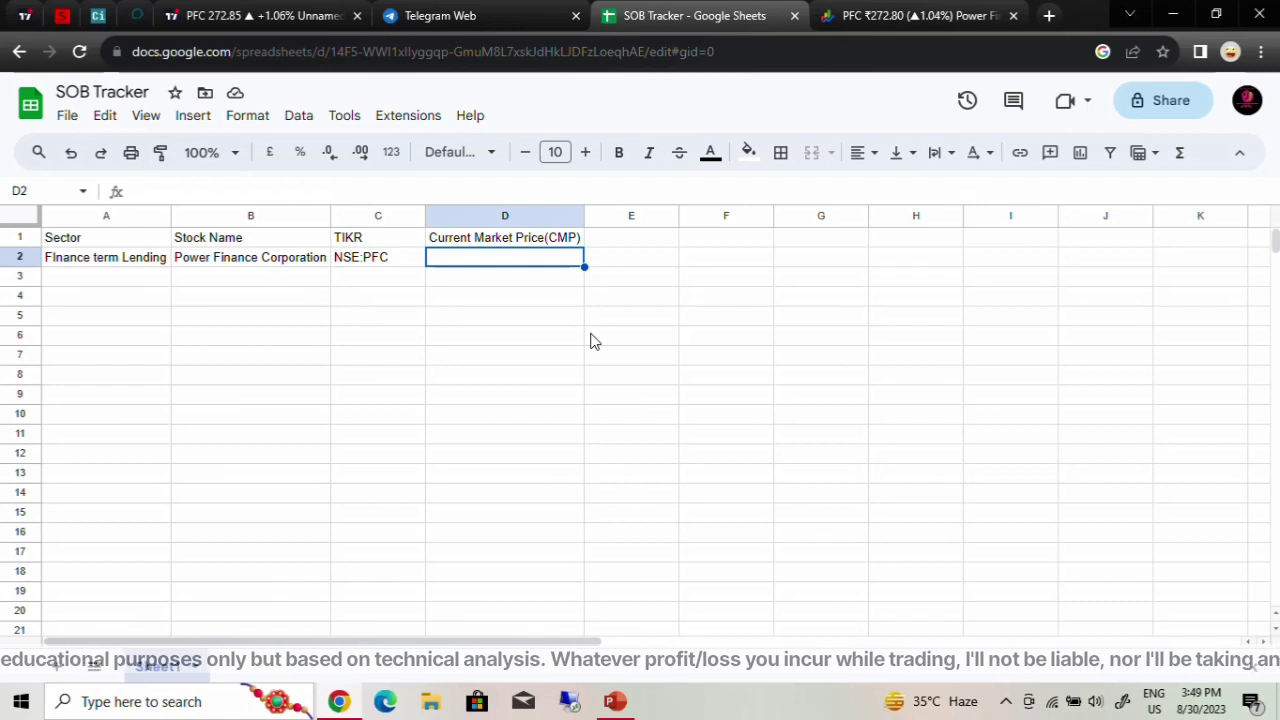
text(=g)
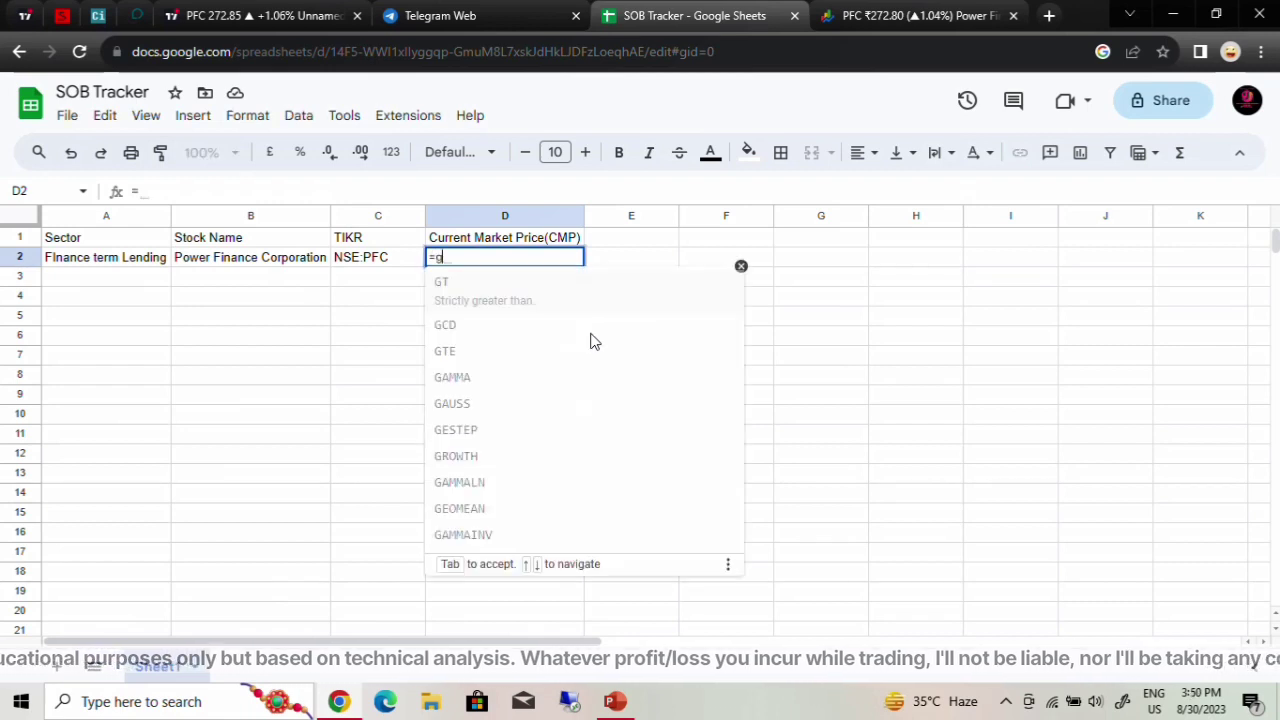
text(ooglefi)
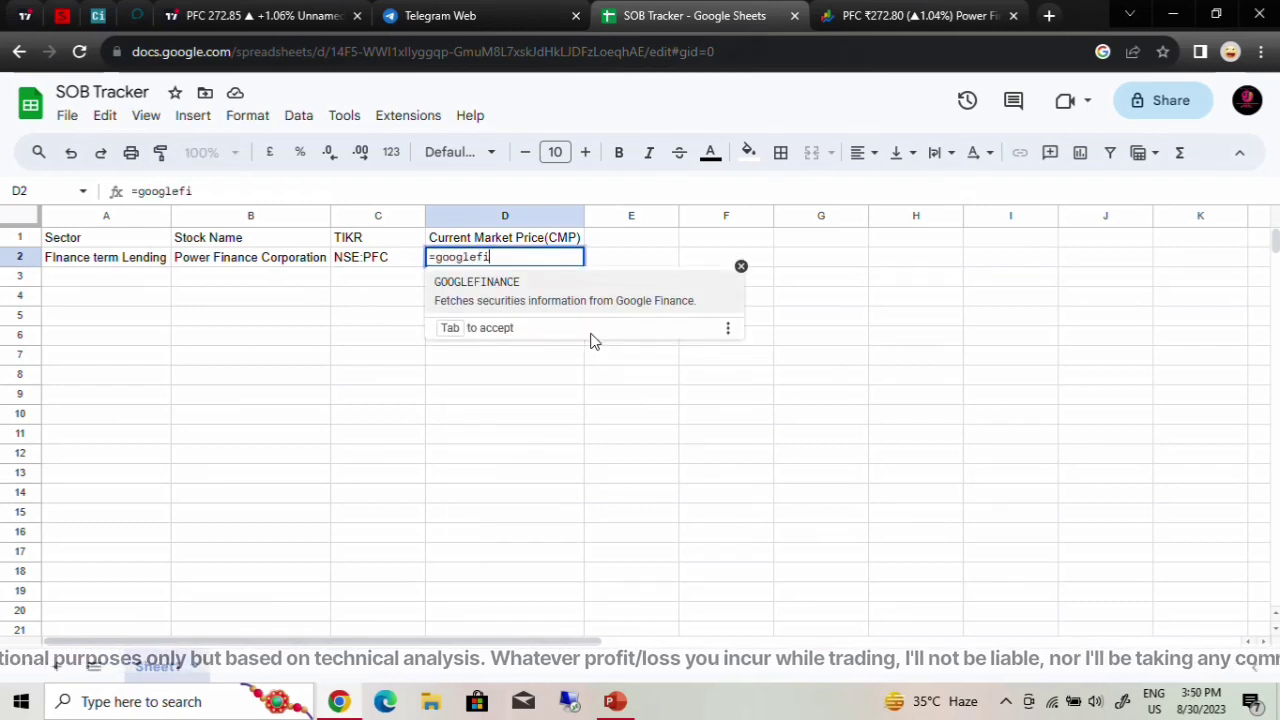
text(nance)
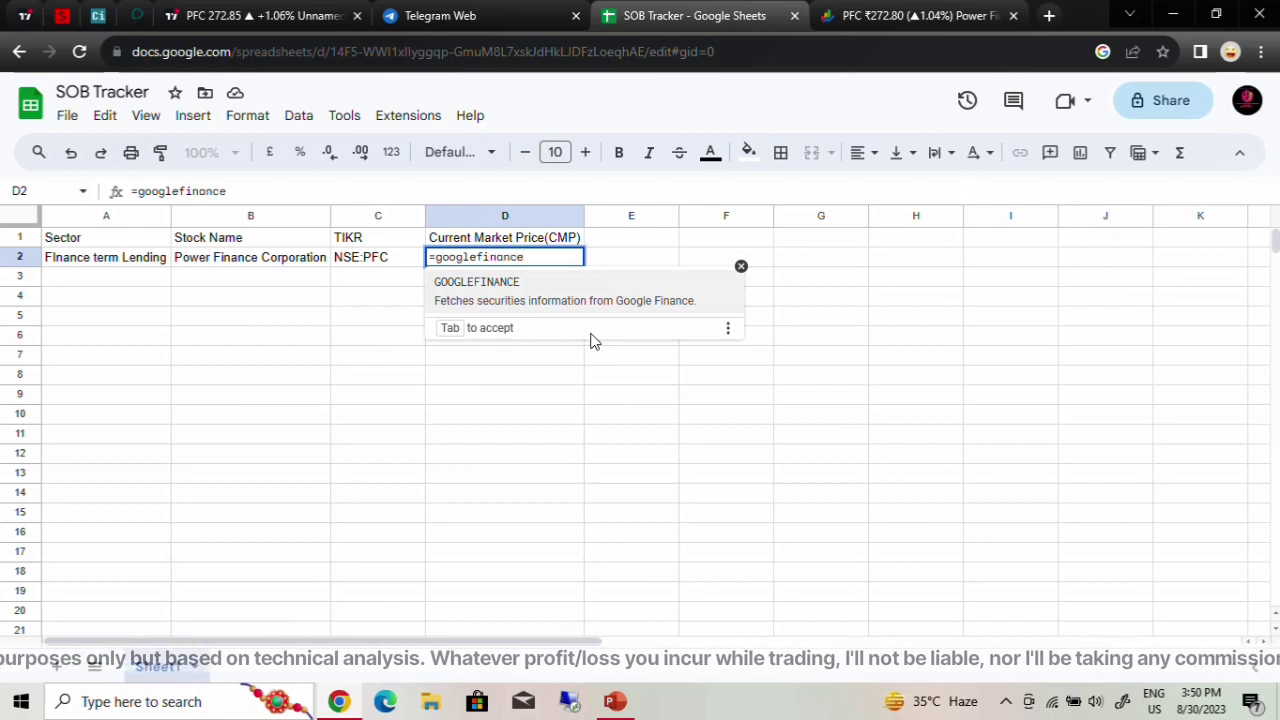
text(()
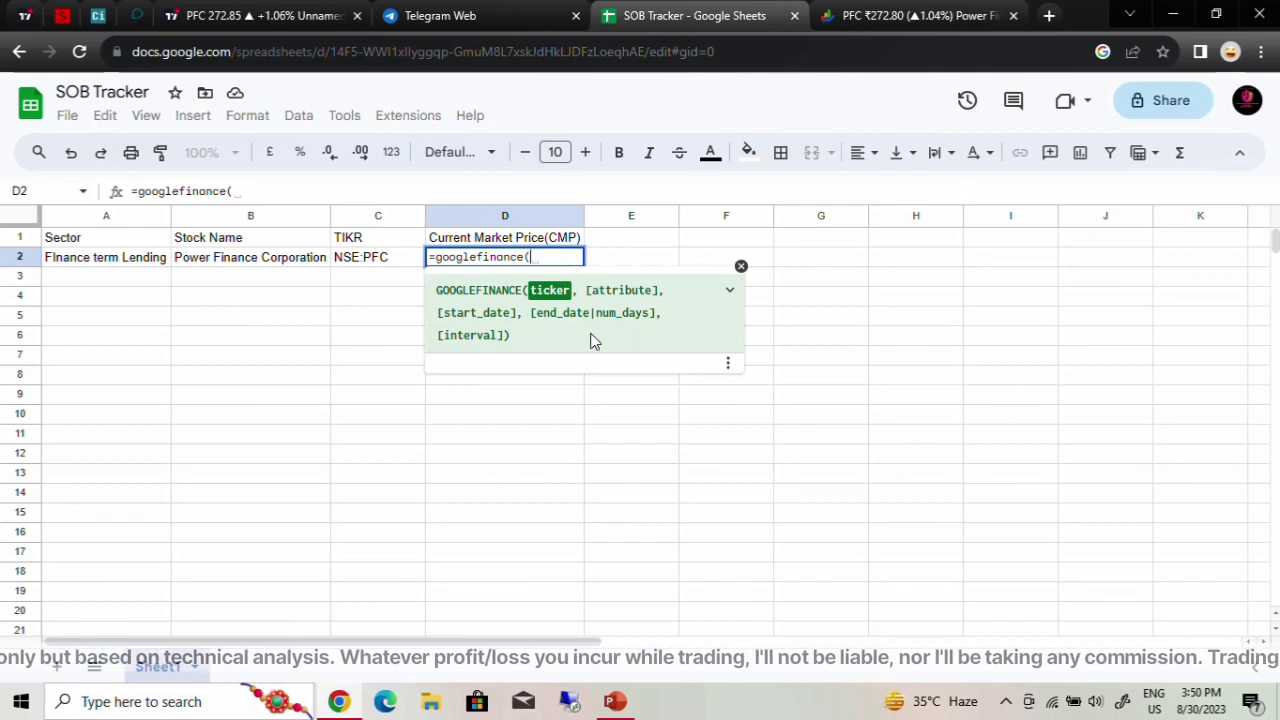
key(Left)
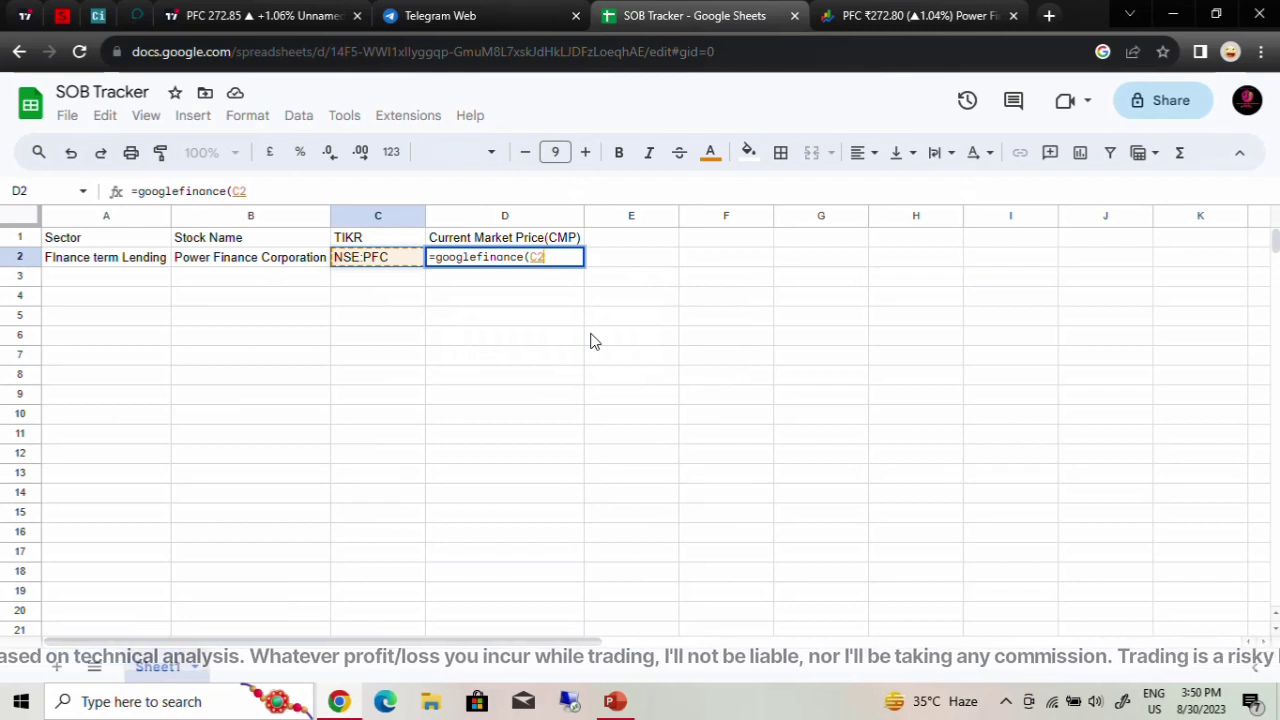
text(,)
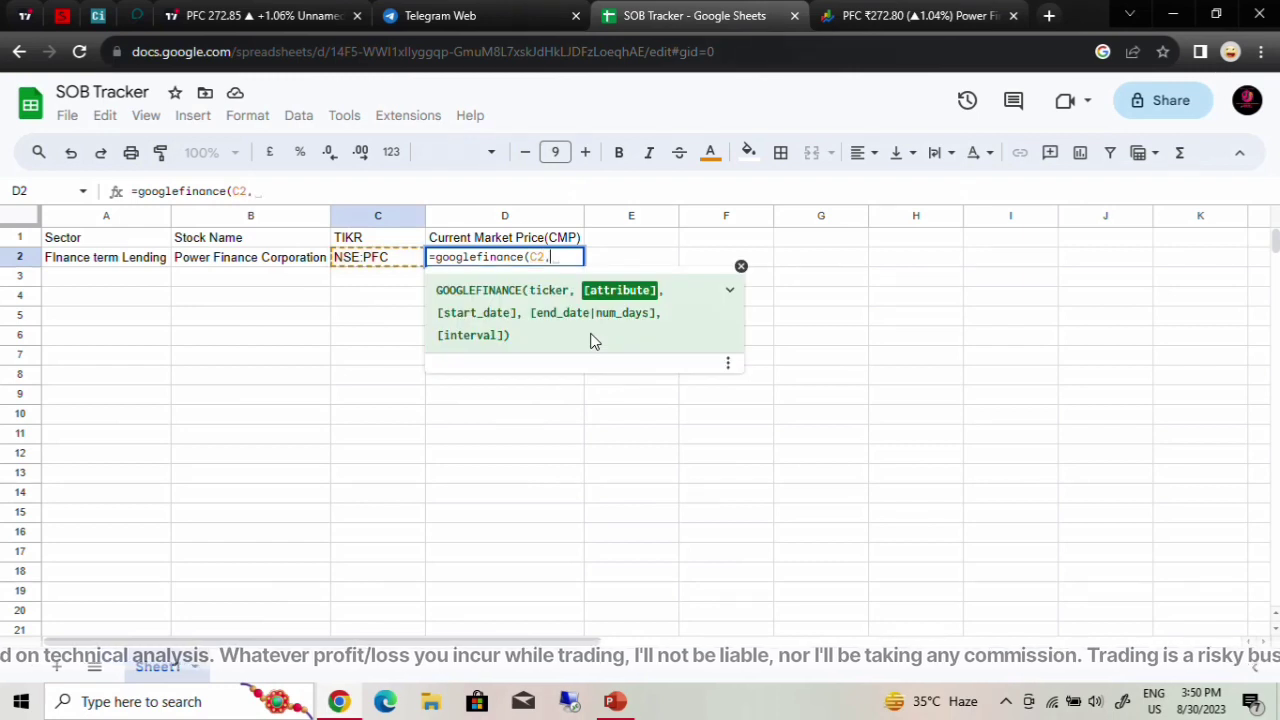
text("Pr)
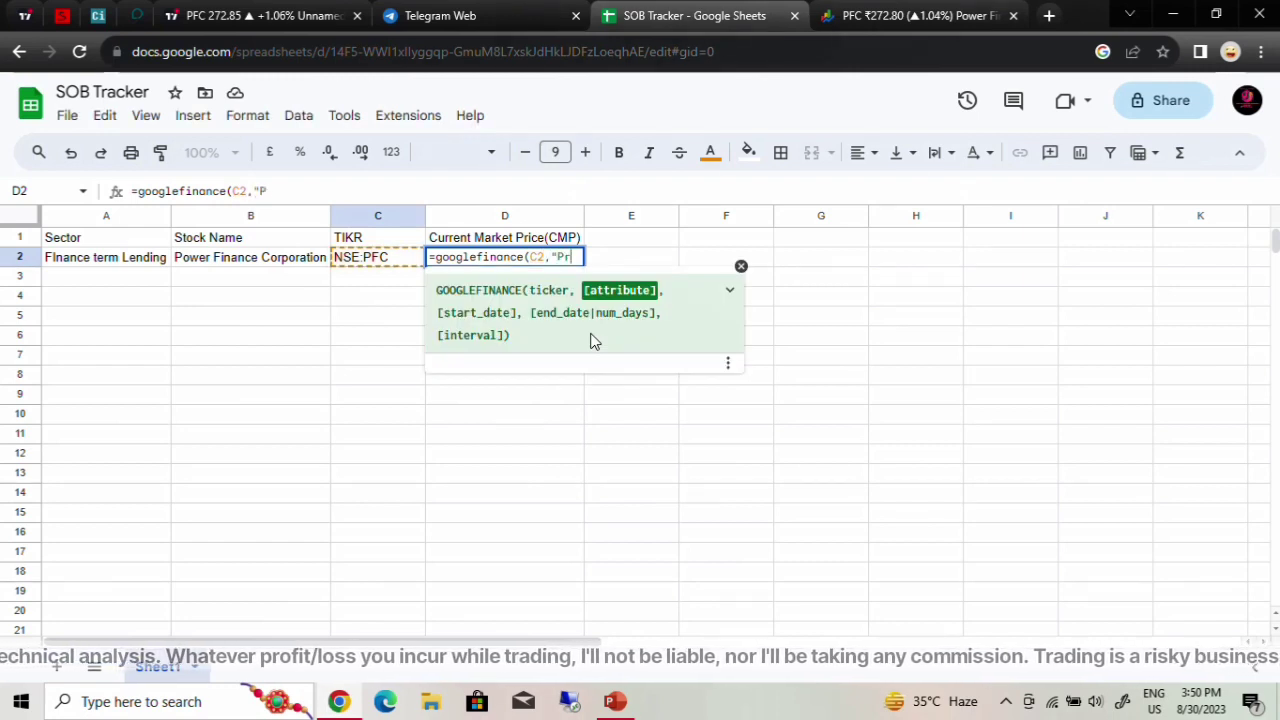
text(ice")
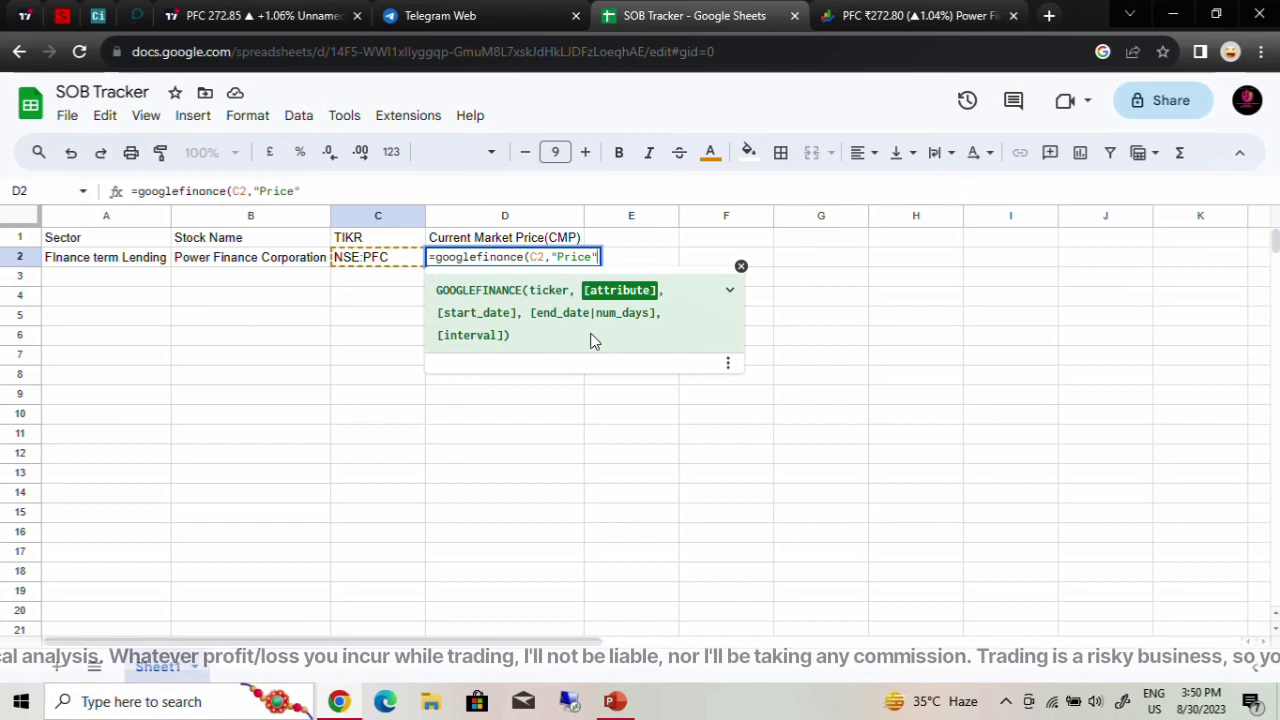
text())
key(Return)
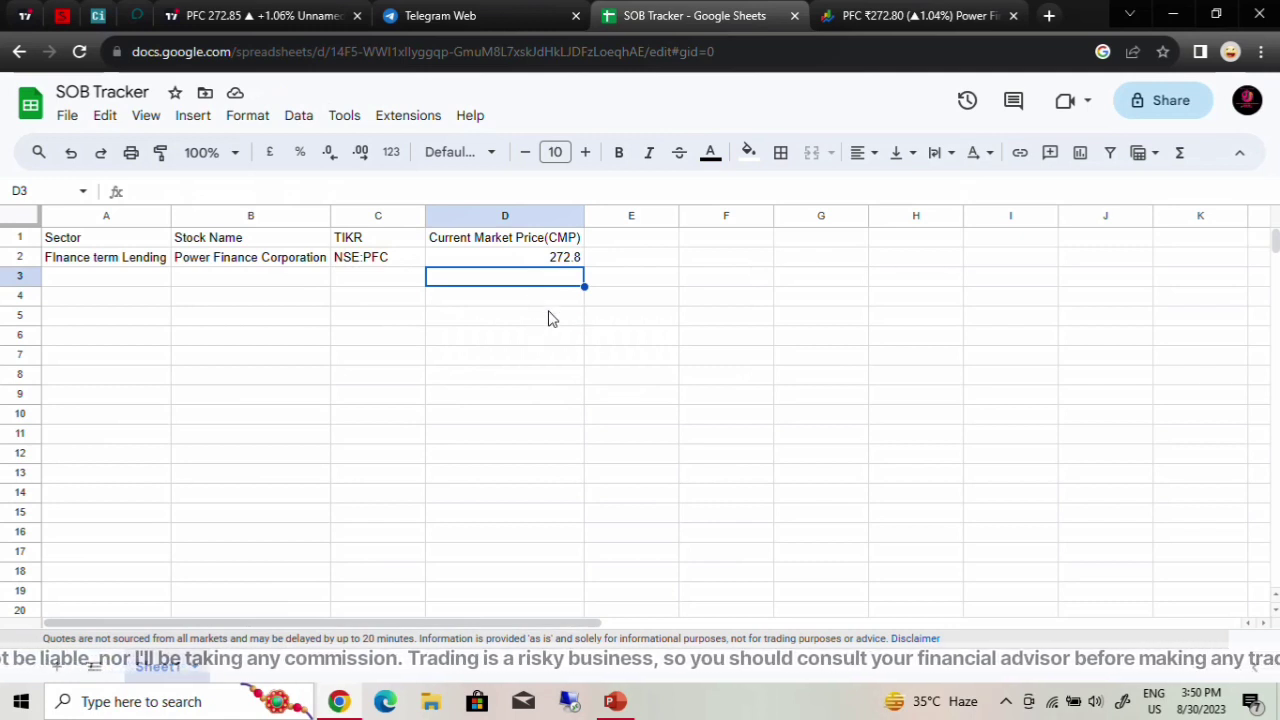
Step: Add a "Trend" column header in E1 and enter "Uptrend" in E2 for Power Finance Corporation
click(620, 245)
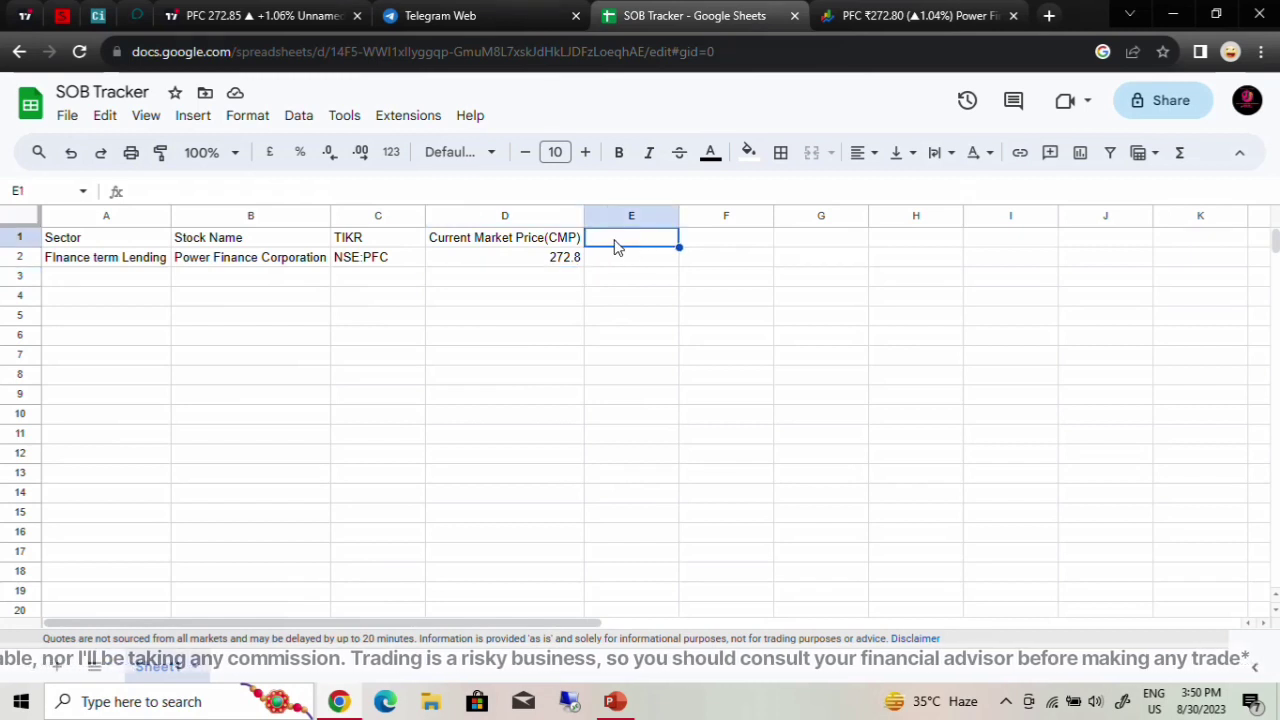
text(Trend)
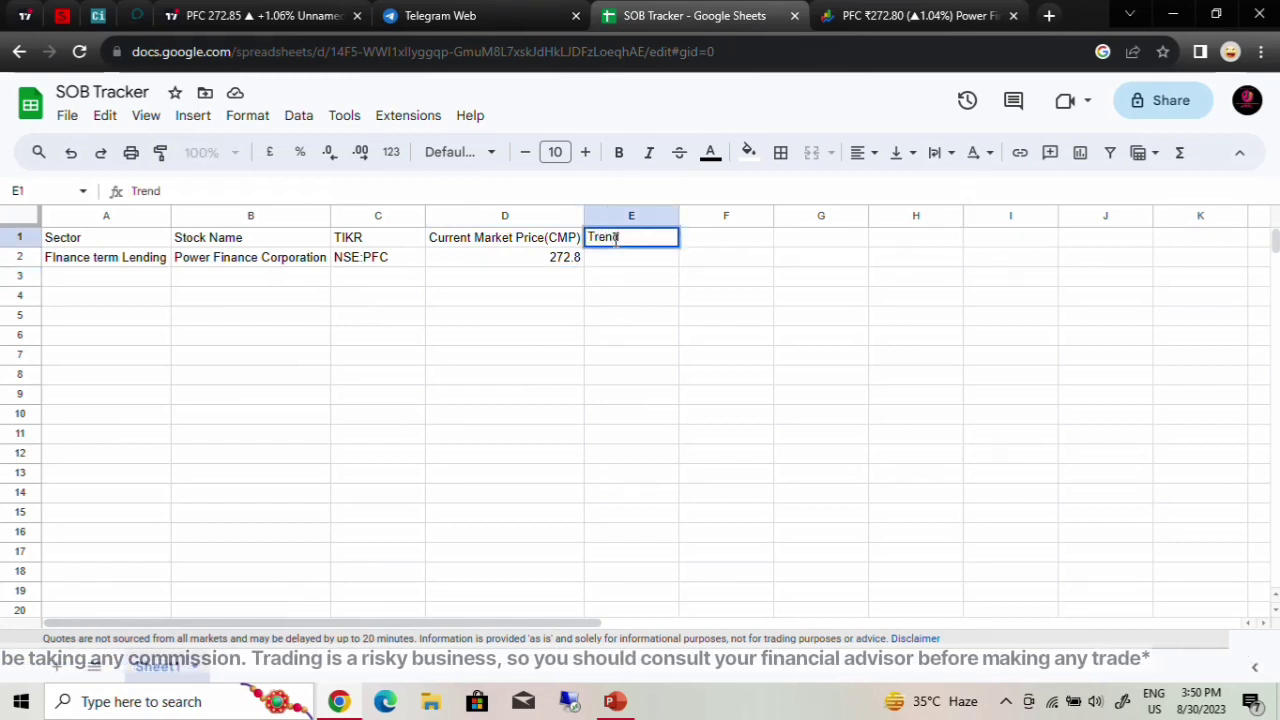
key(Return)
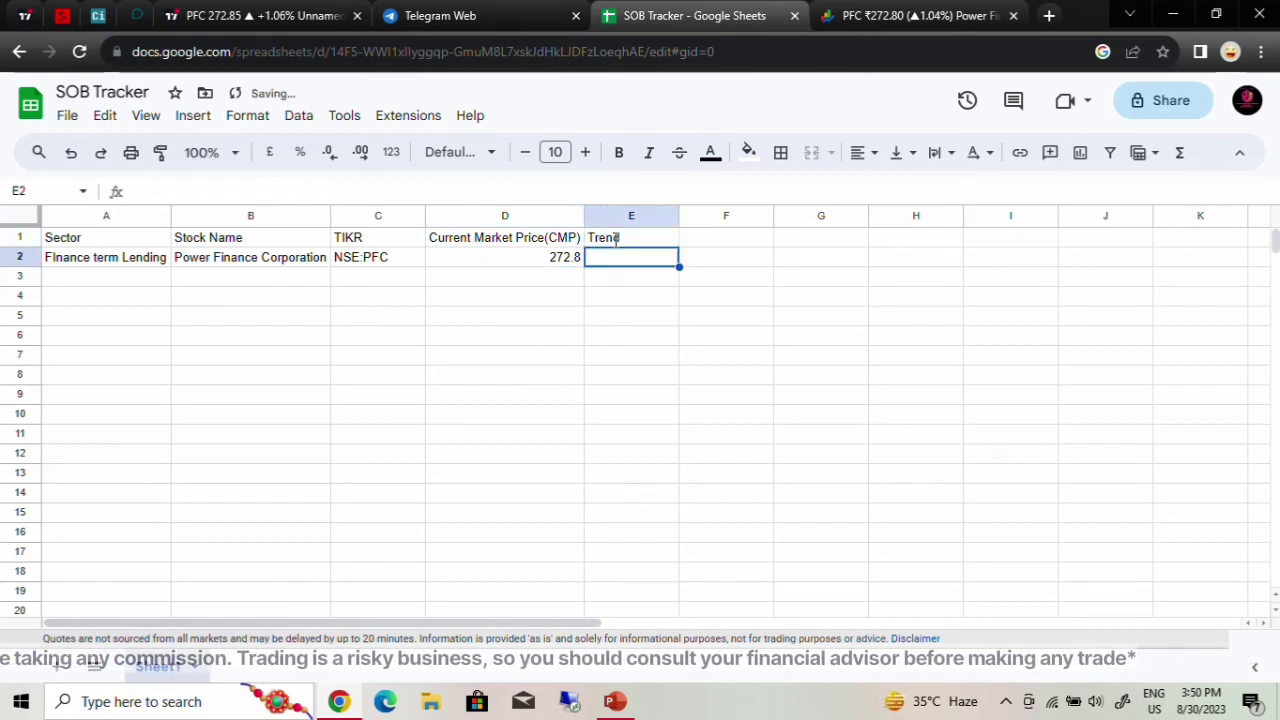
text(Uptre)
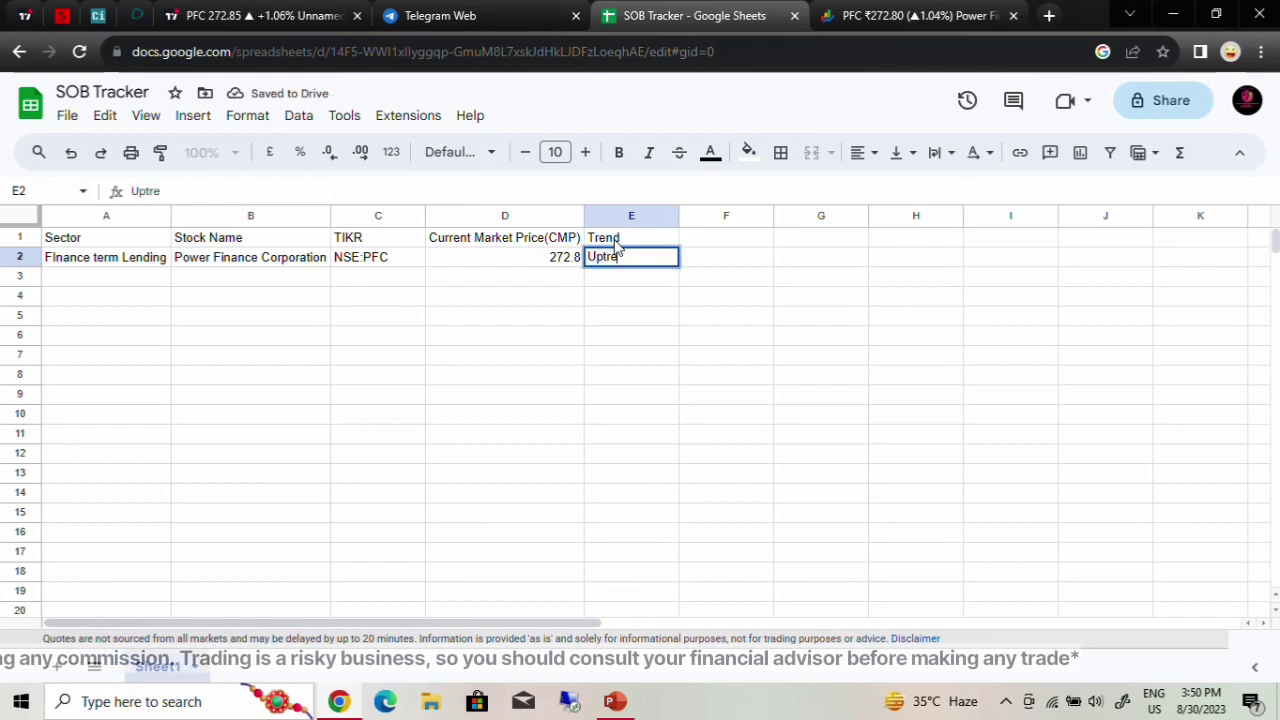
text(nd)
key(Tab)
Step: Check the Power Finance Corporation chart in TradingView, return to the SOB Tracker sheet and enter the header "Reverse Point/ SL" in F1
key(Up)
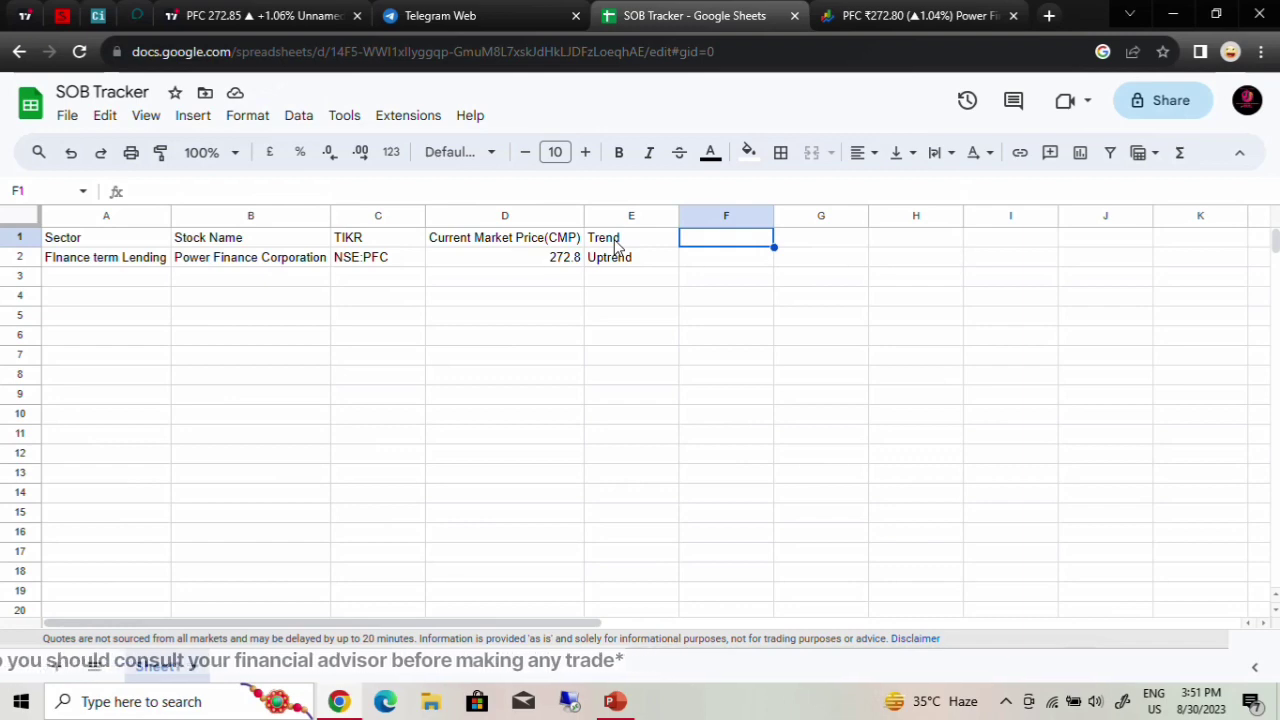
click(260, 15)
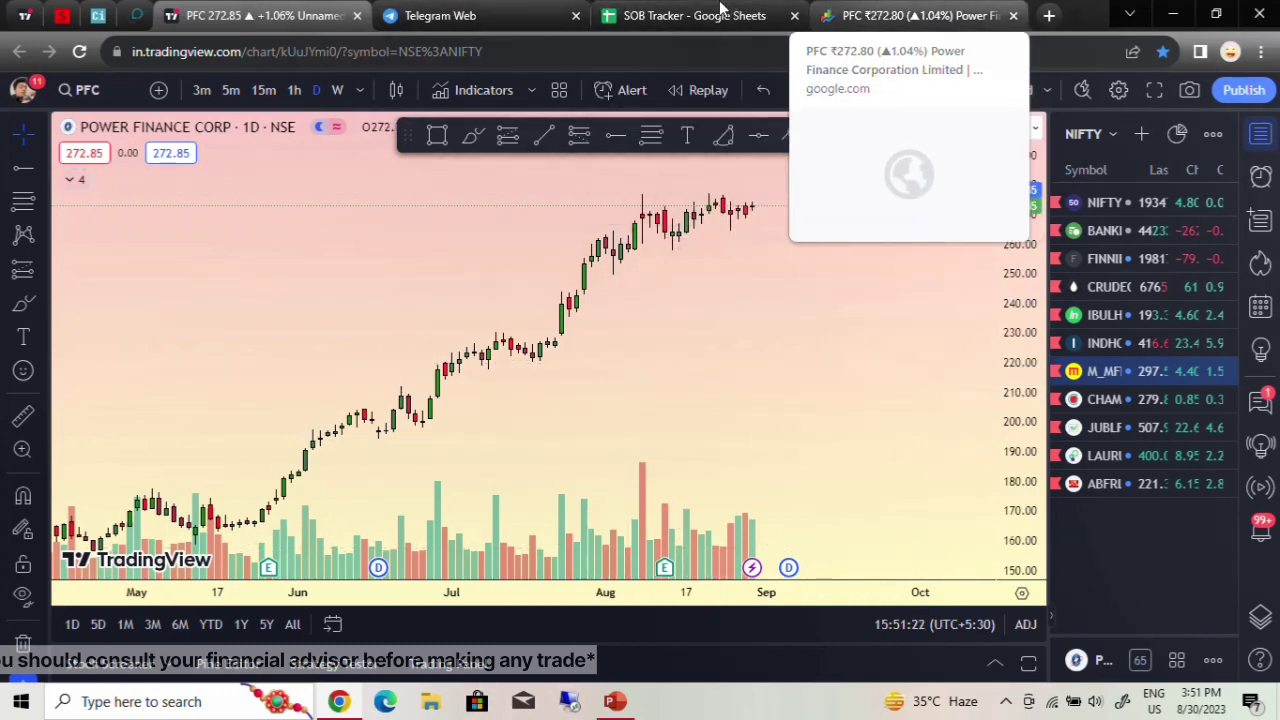
click(685, 15)
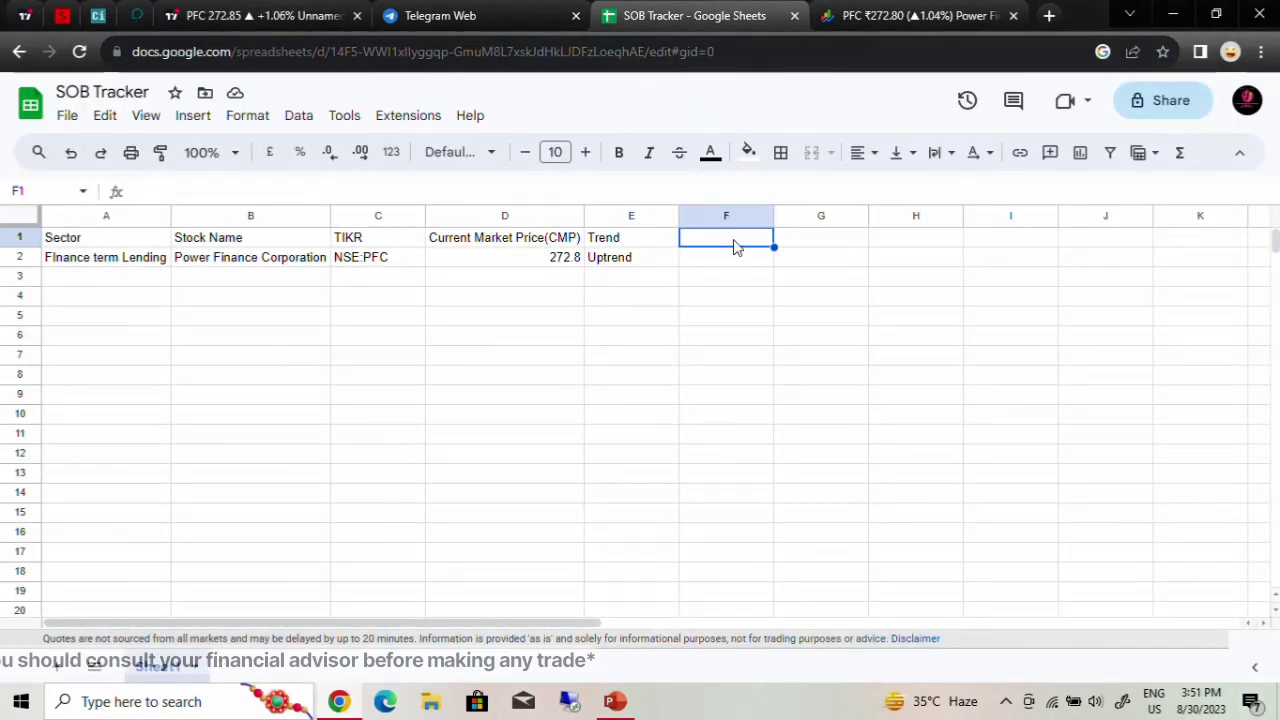
text(Reve)
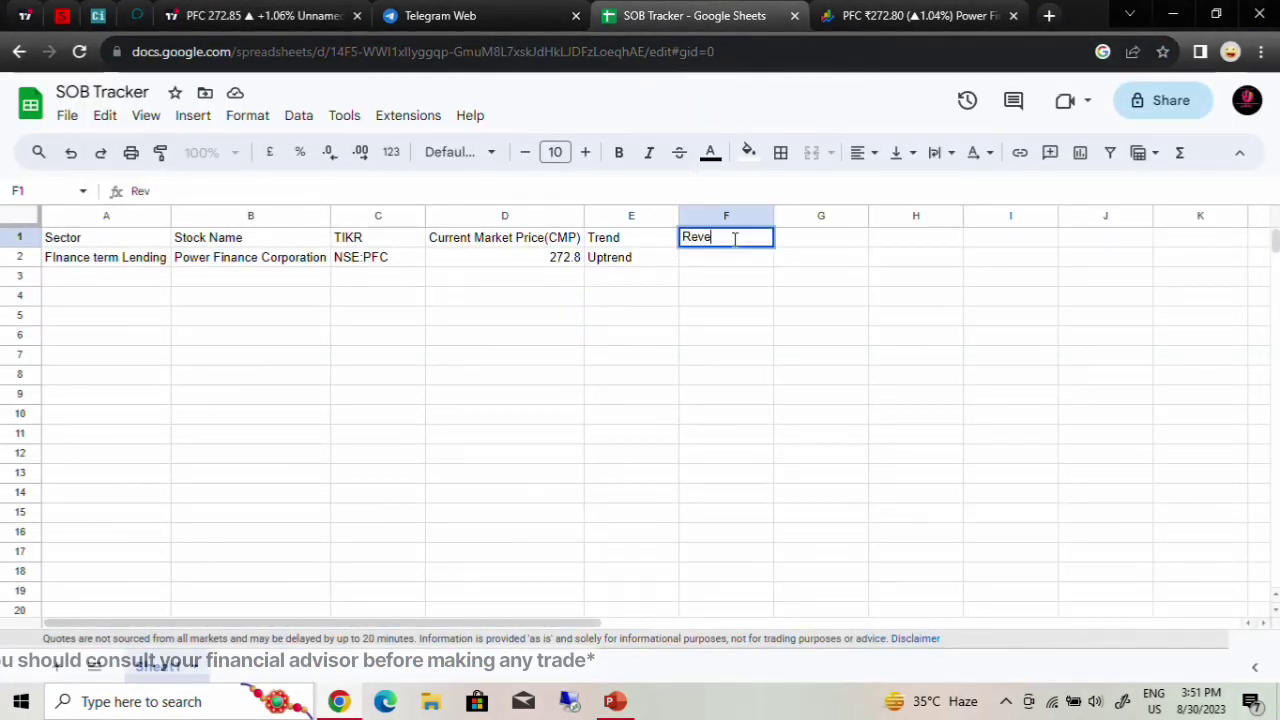
text(rse Point/ SL)
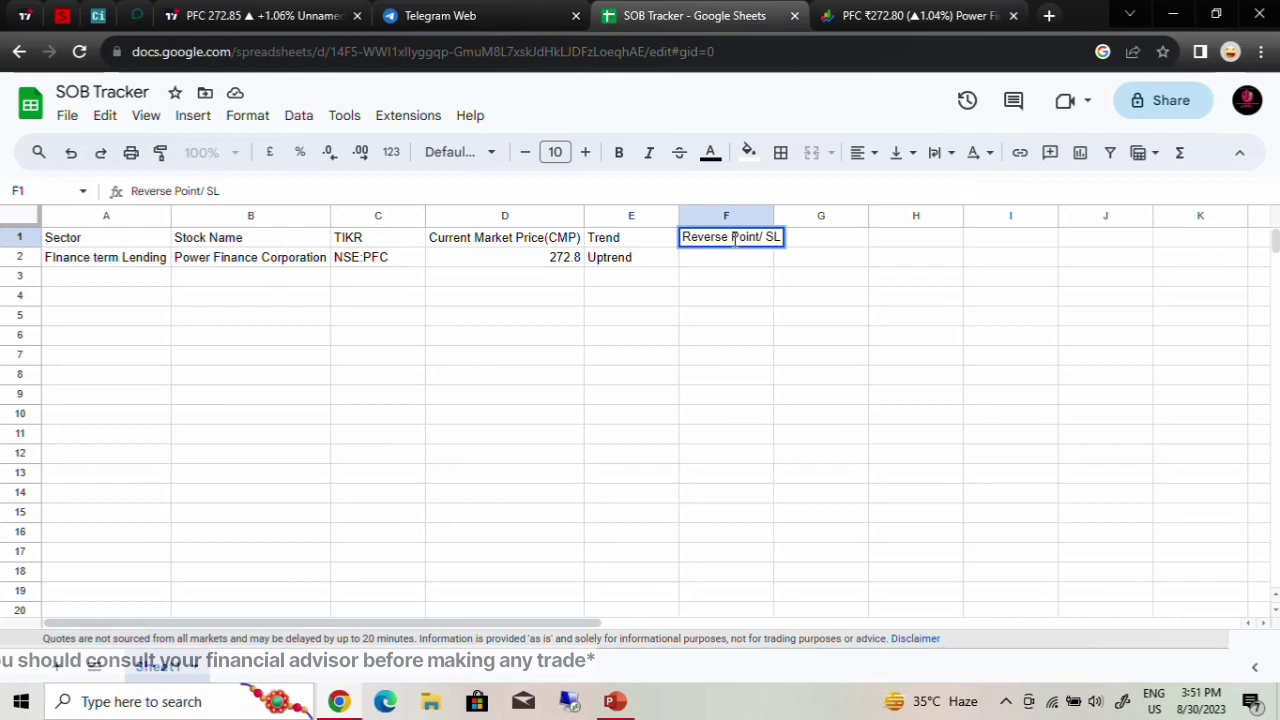
key(Return)
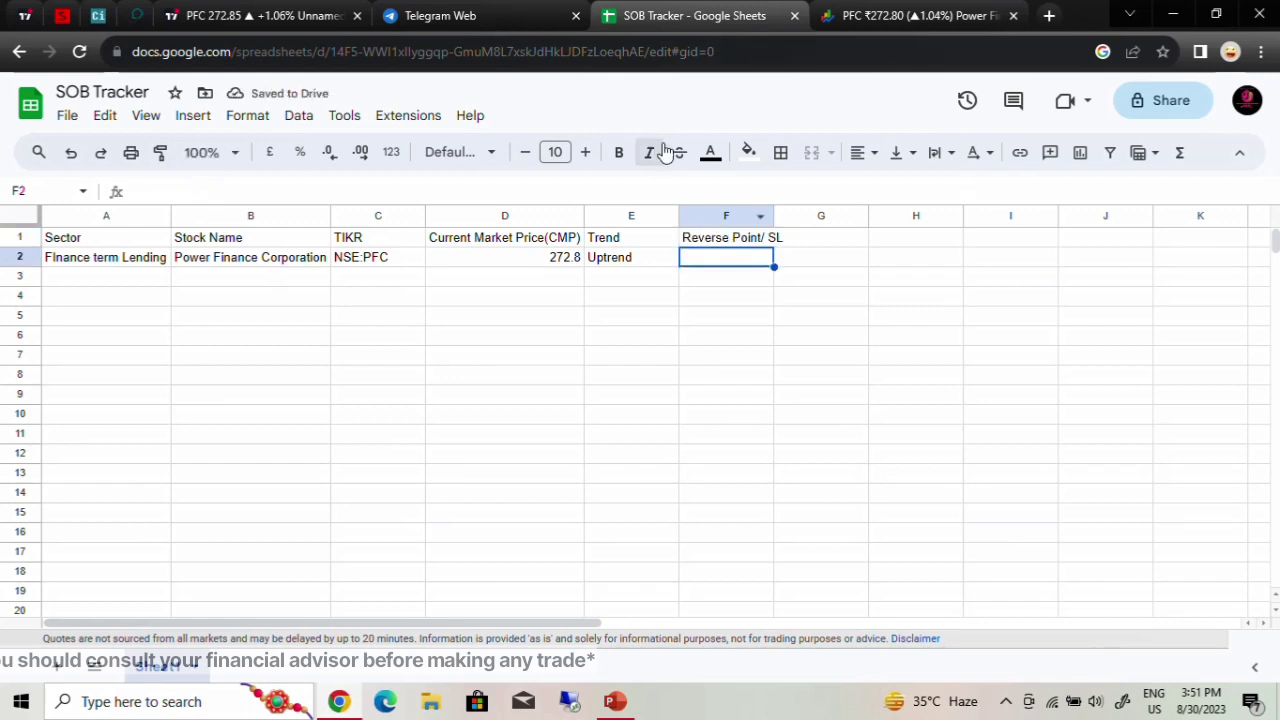
Step: Fit column F's width to its header text and enter 250 in F2
double_click(777, 216)
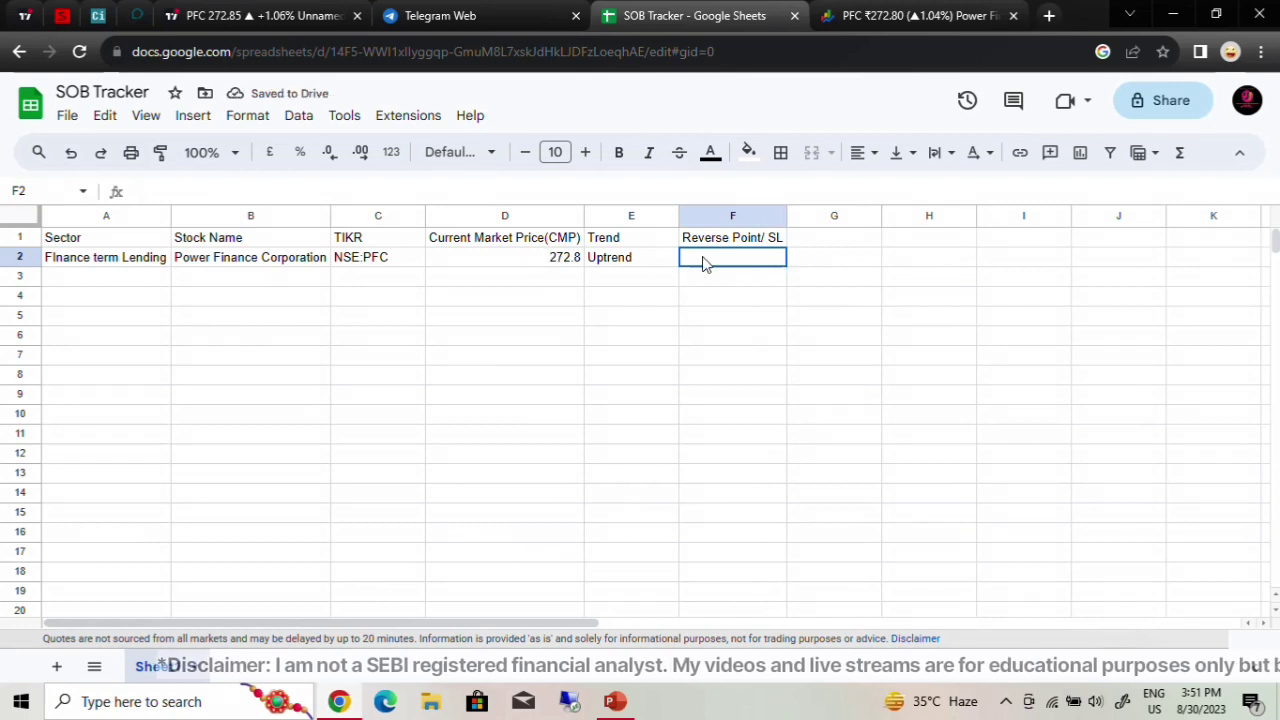
text(250)
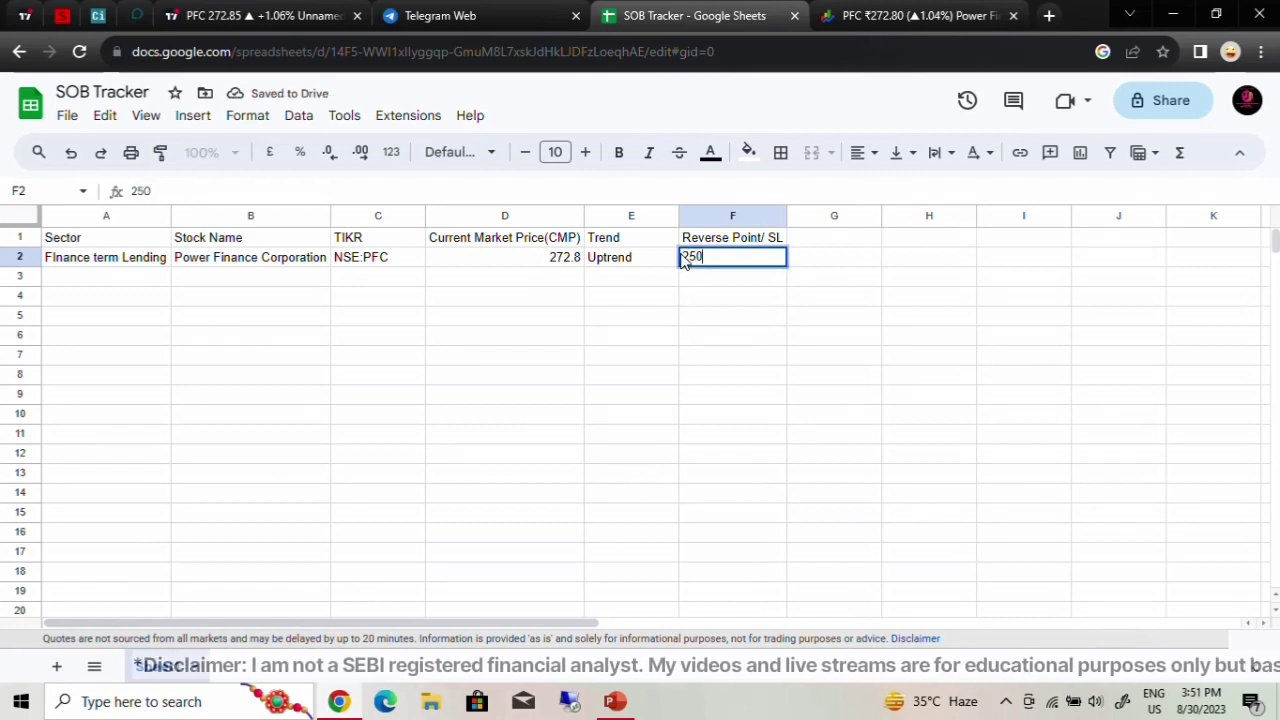
key(Tab)
Step: Add a "Target" column header in G1 and enter 300 in G2
key(Up)
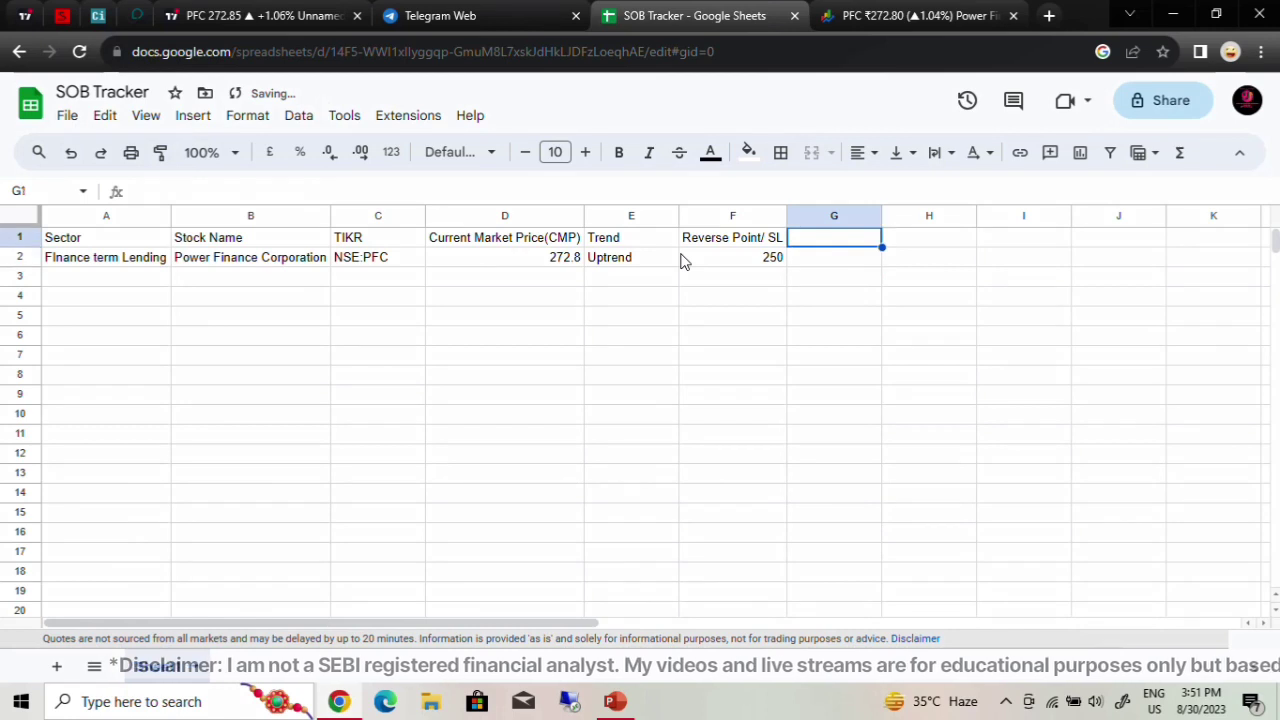
text(Tarhet)
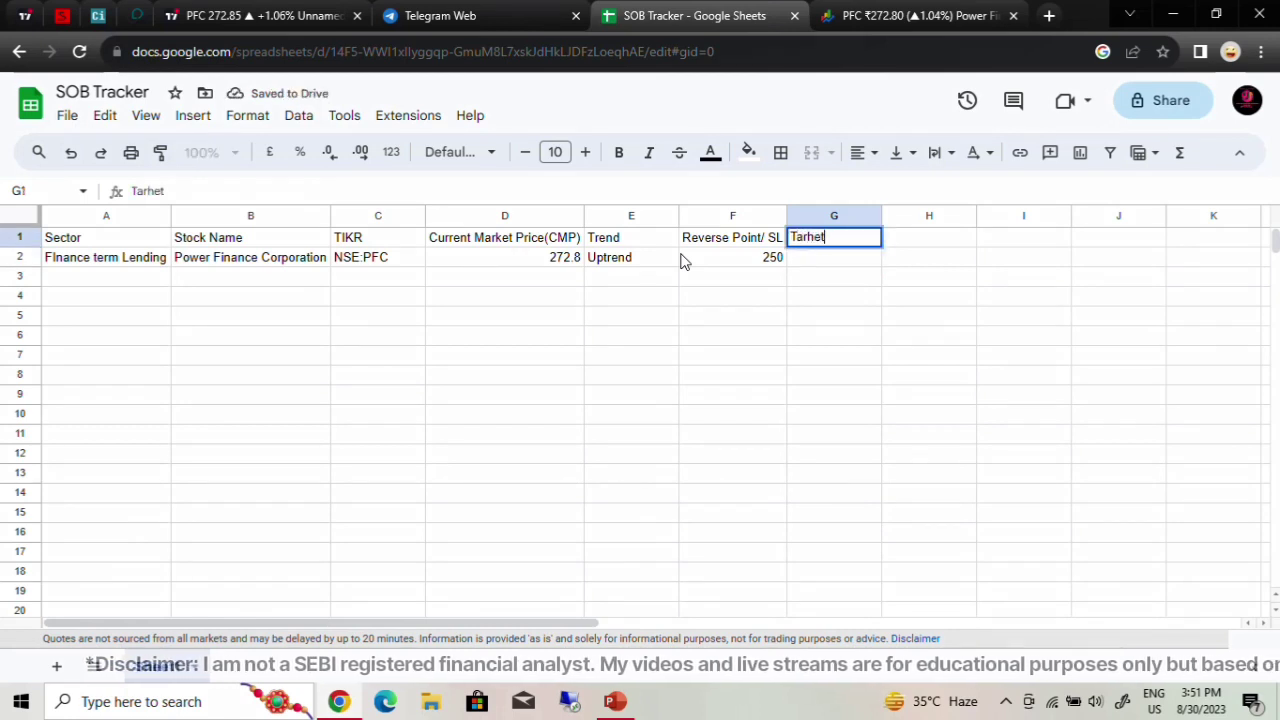
key(BackSpace)
key(BackSpace)
key(BackSpace)
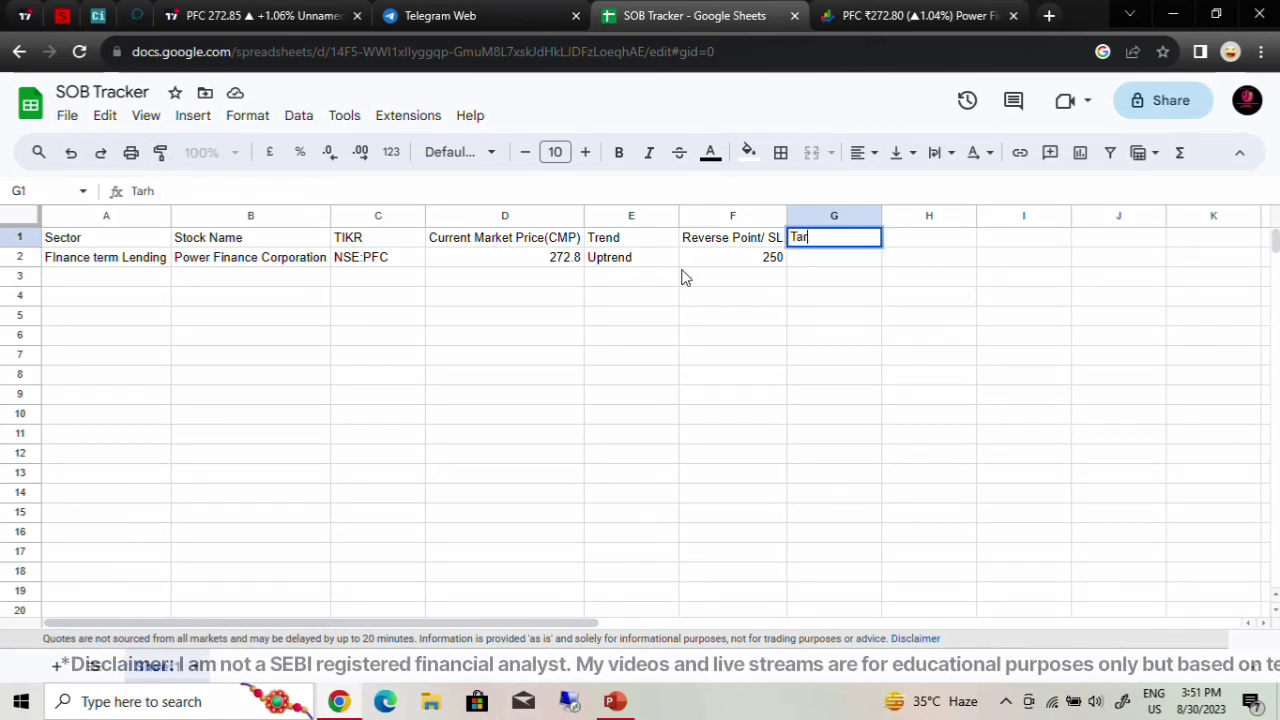
text(get)
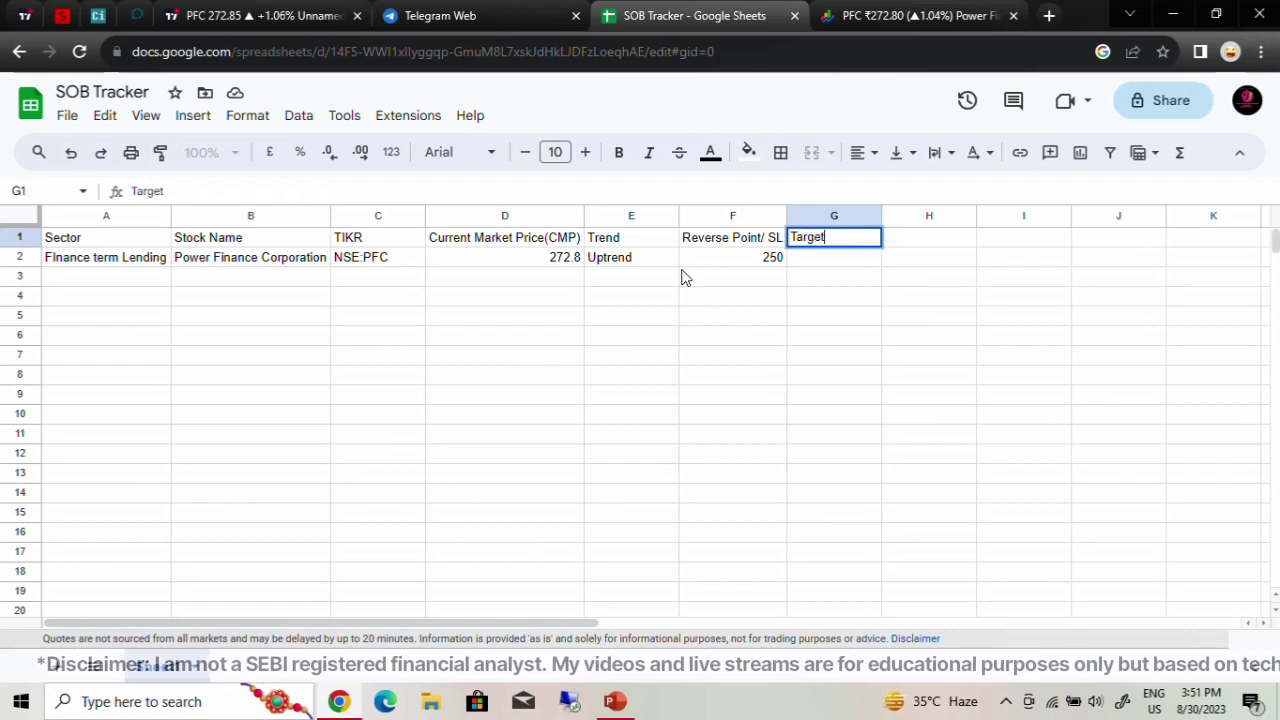
key(Return)
text(300)
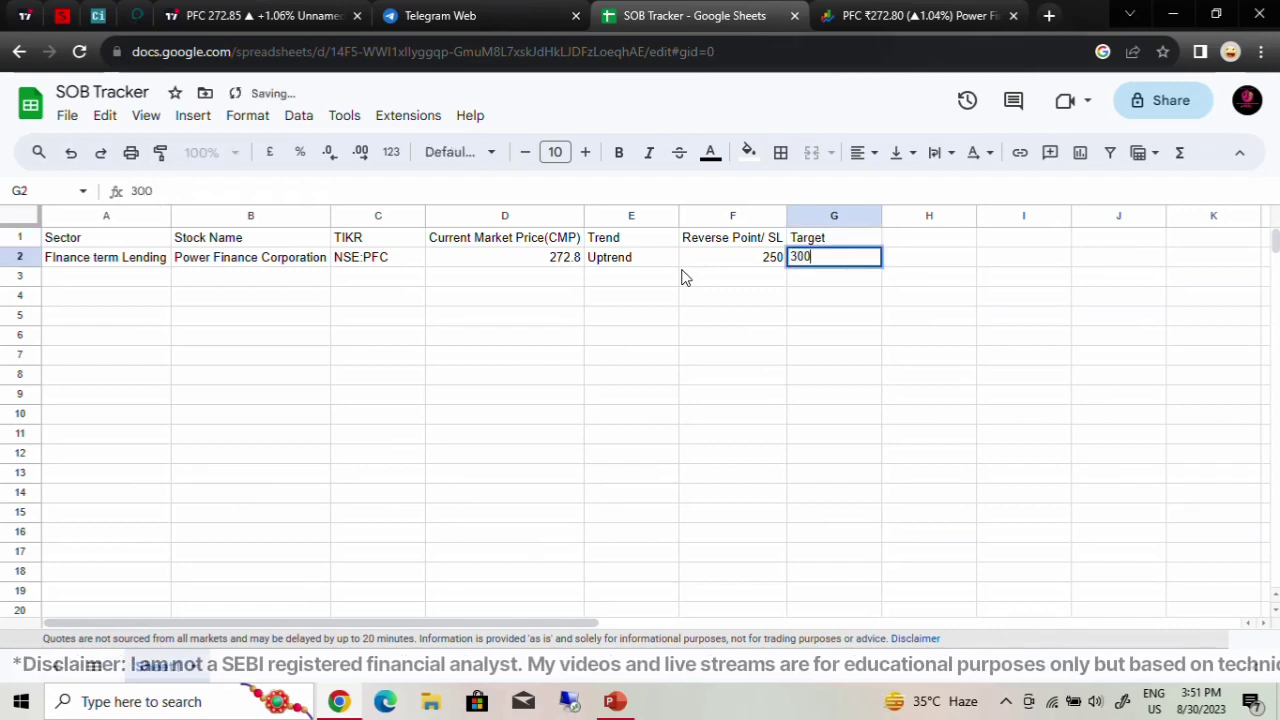
key(Tab)
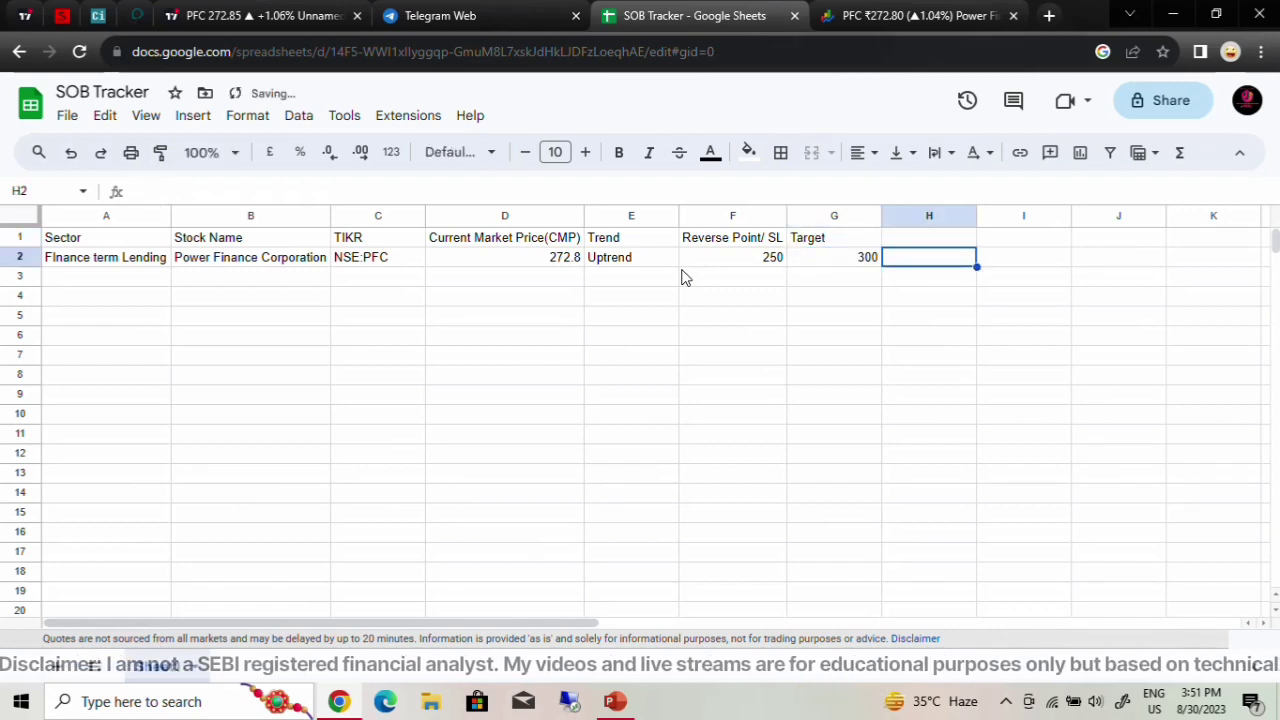
Step: Add a "Risk" column header in H1 and enter the formula =D2-F2 in H2
key(Up)
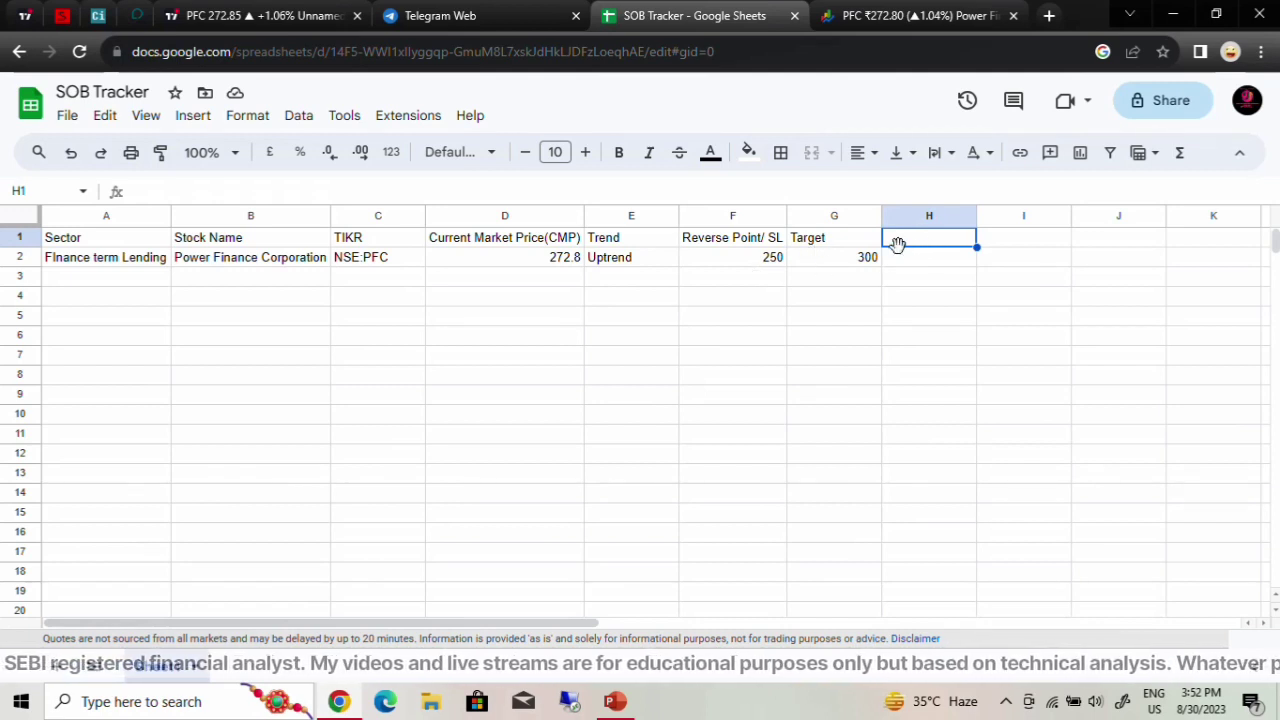
text(Risk)
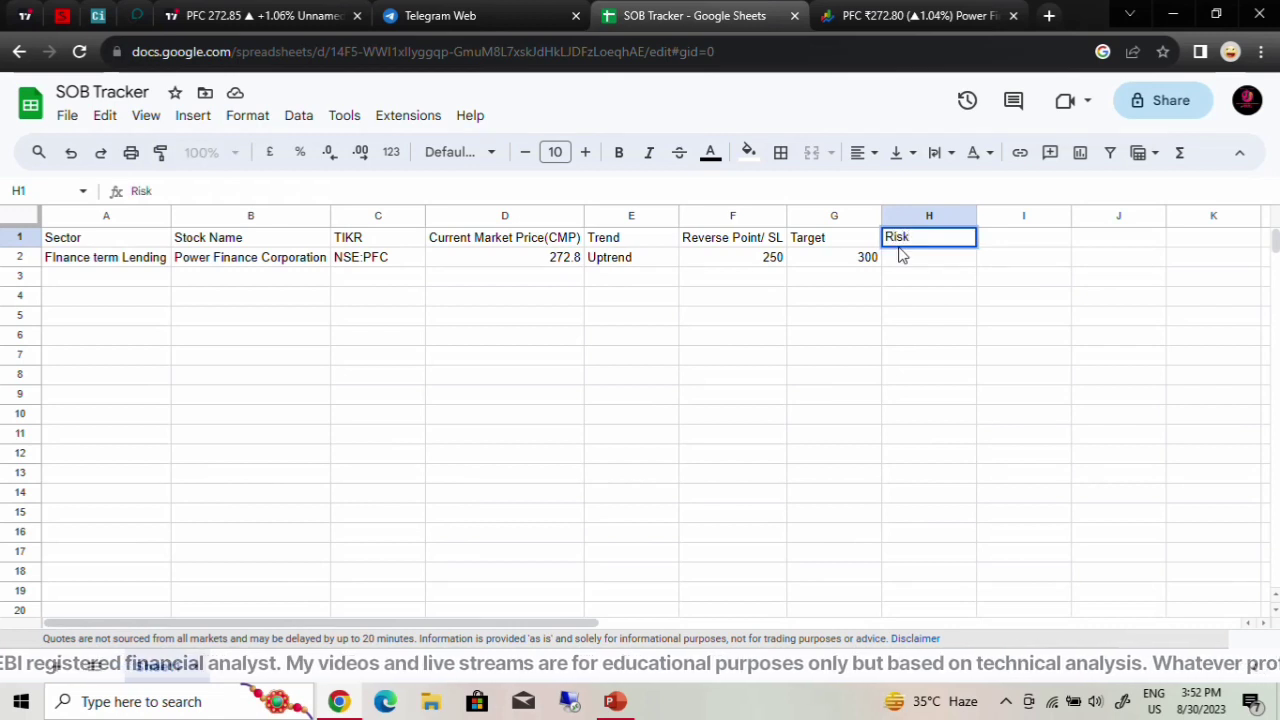
key(Return)
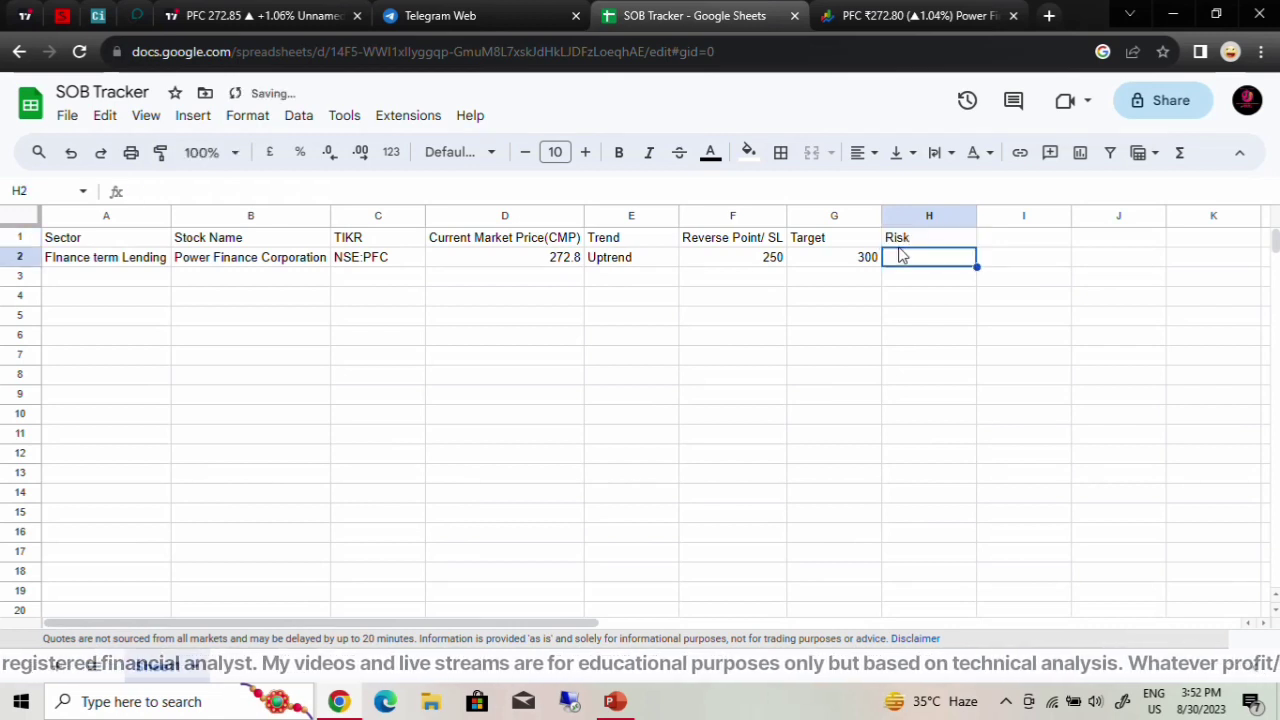
text(=)
key(Left)
key(Left)
key(Left)
key(Left)
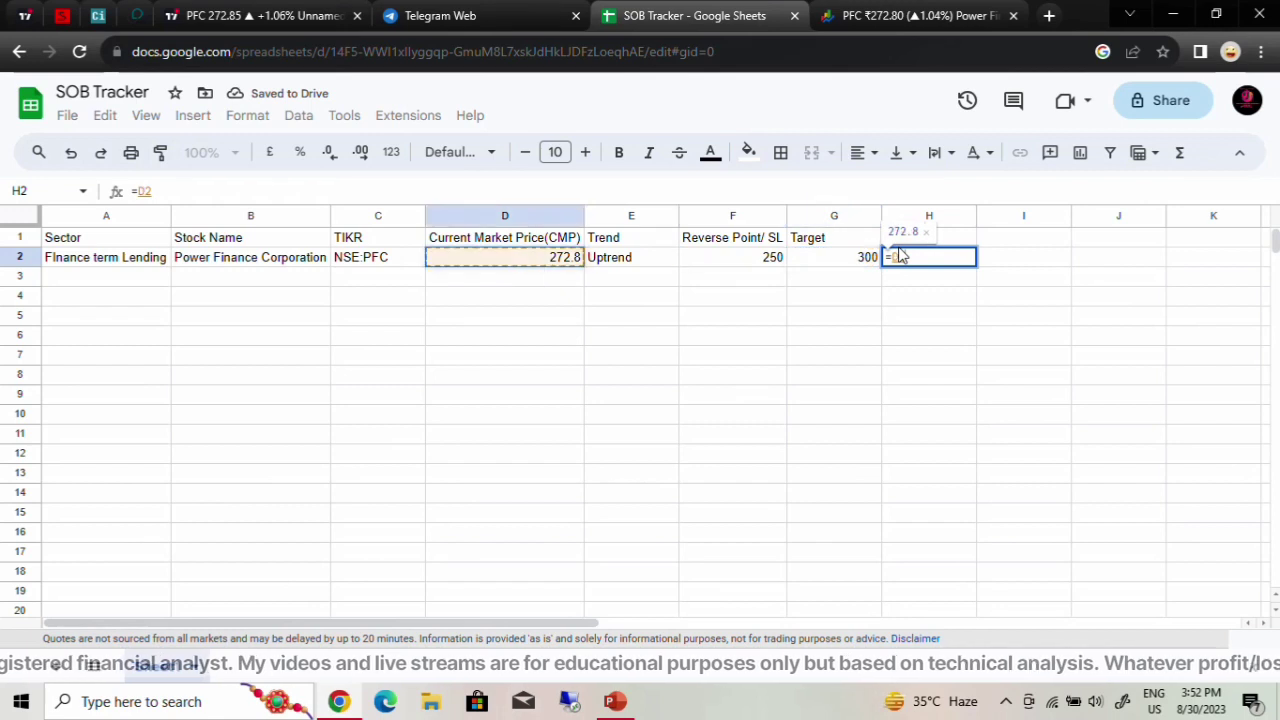
text(-)
key(Left)
key(Left)
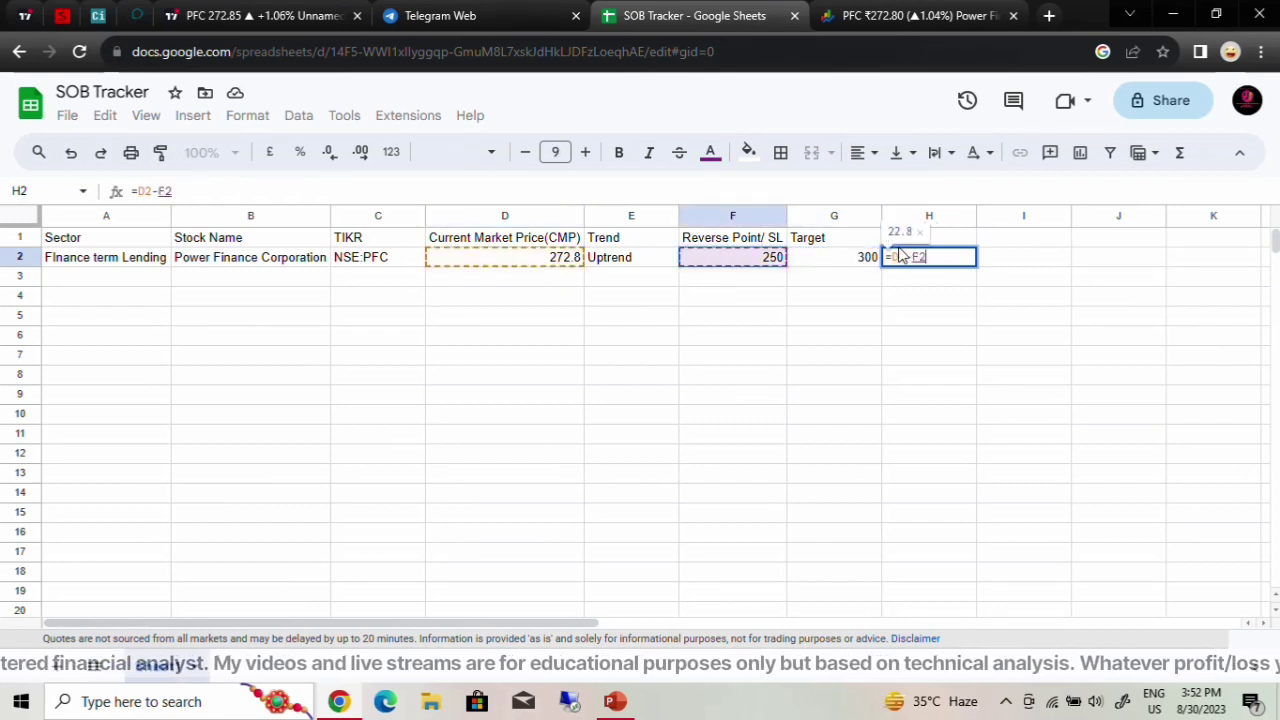
key(Return)
Step: Add a "Reward" column header in I1 and enter the formula =G2-D2 in I2
key(Up)
key(Up)
key(Right)
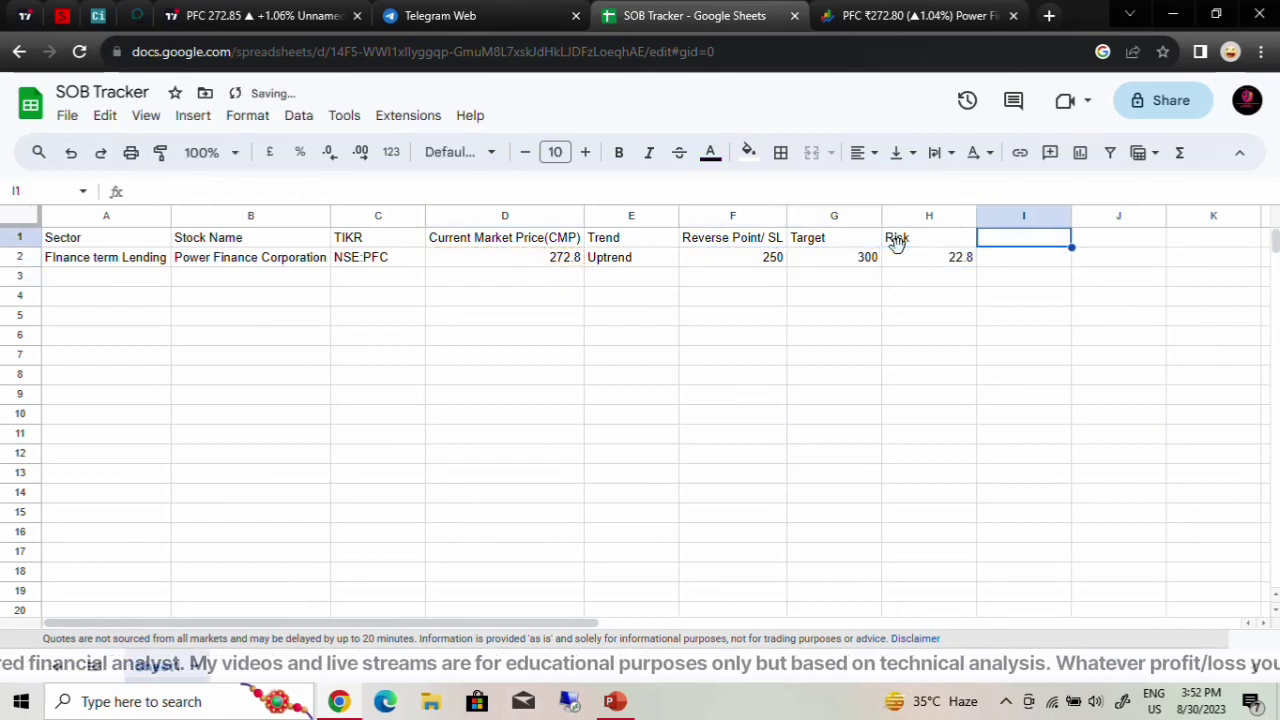
text(Reward)
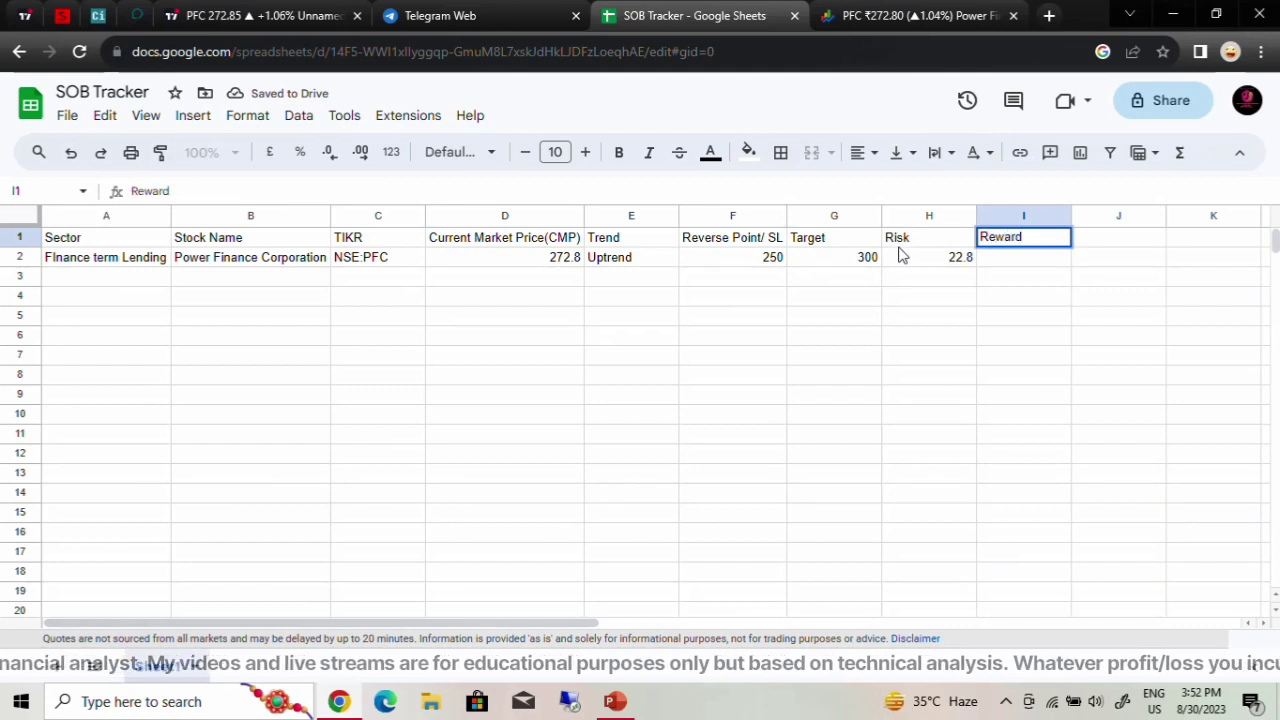
key(Return)
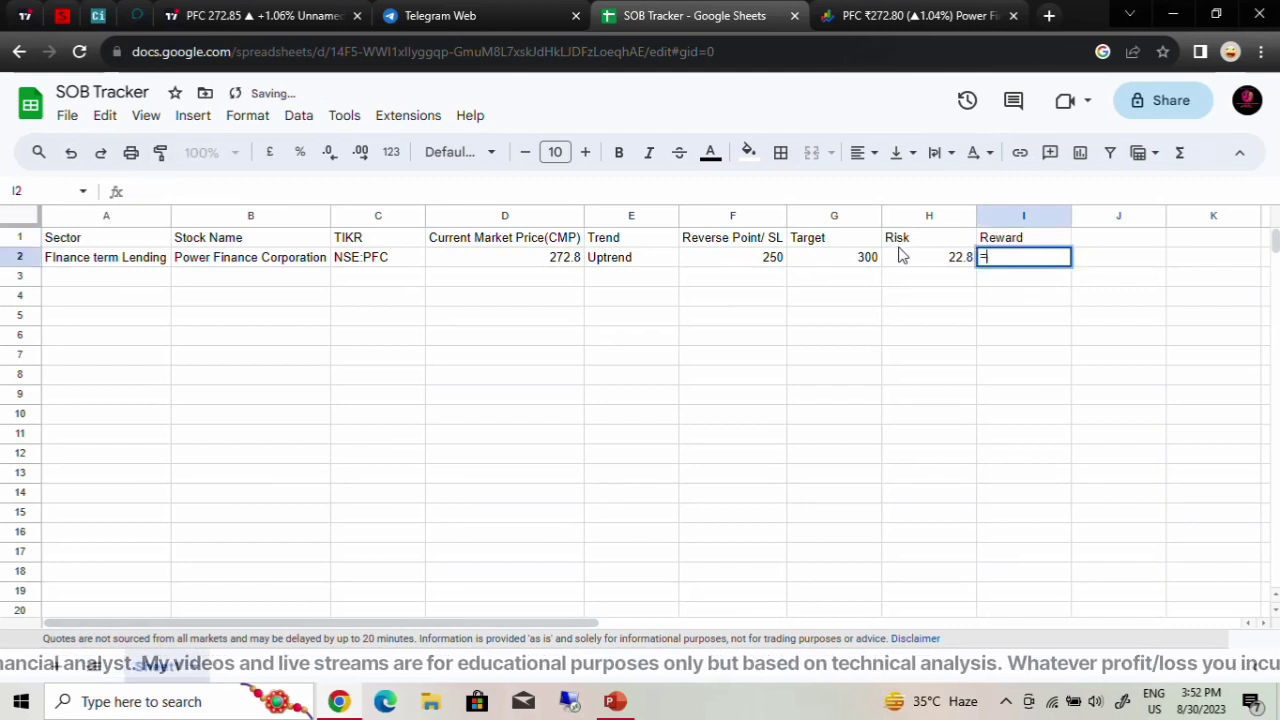
text(=G2-)
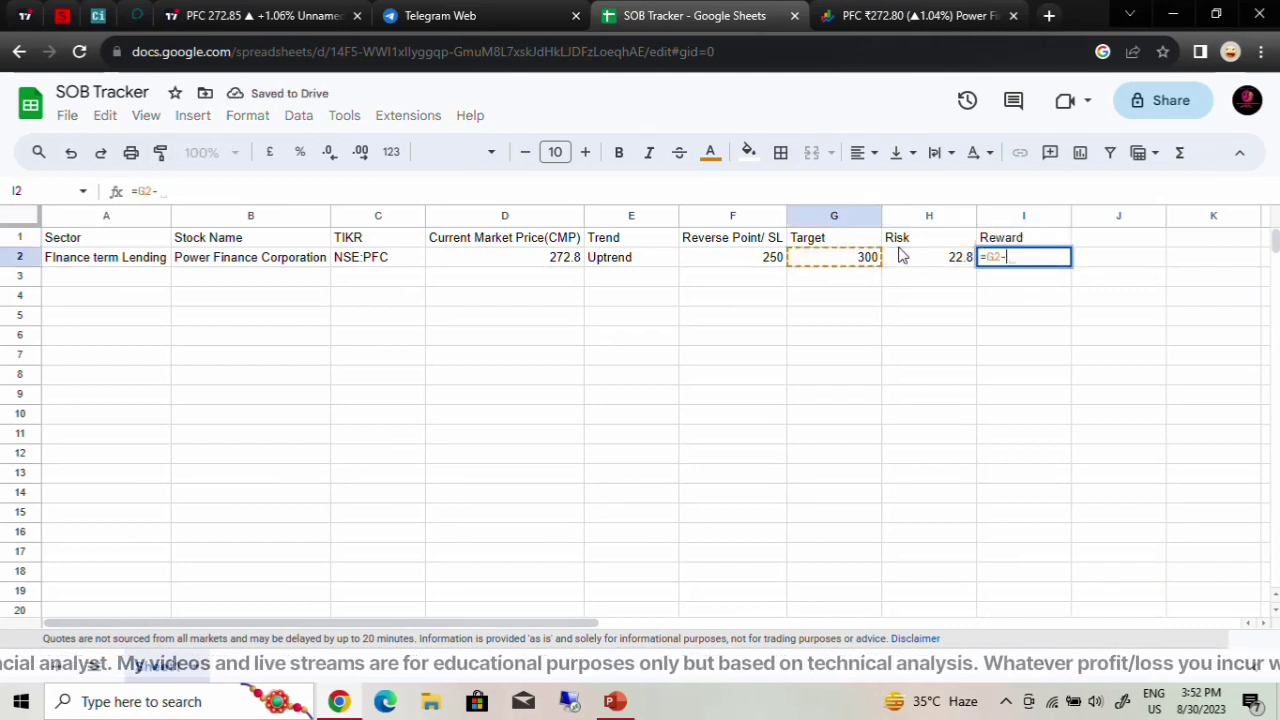
key(Left)
key(Left)
key(Left)
key(Left)
key(Left)
key(Return)
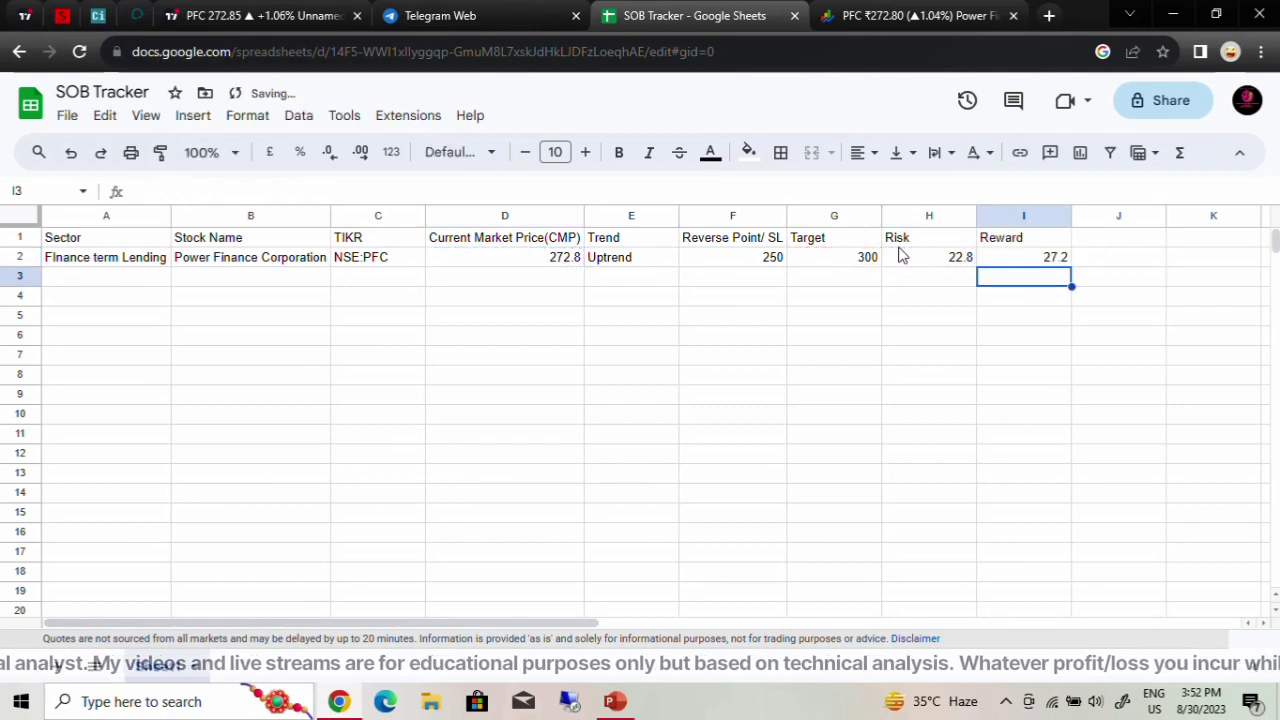
Step: Enter the header "RRR" in J1, beside the Reward column
key(Up)
key(Right)
key(Up)
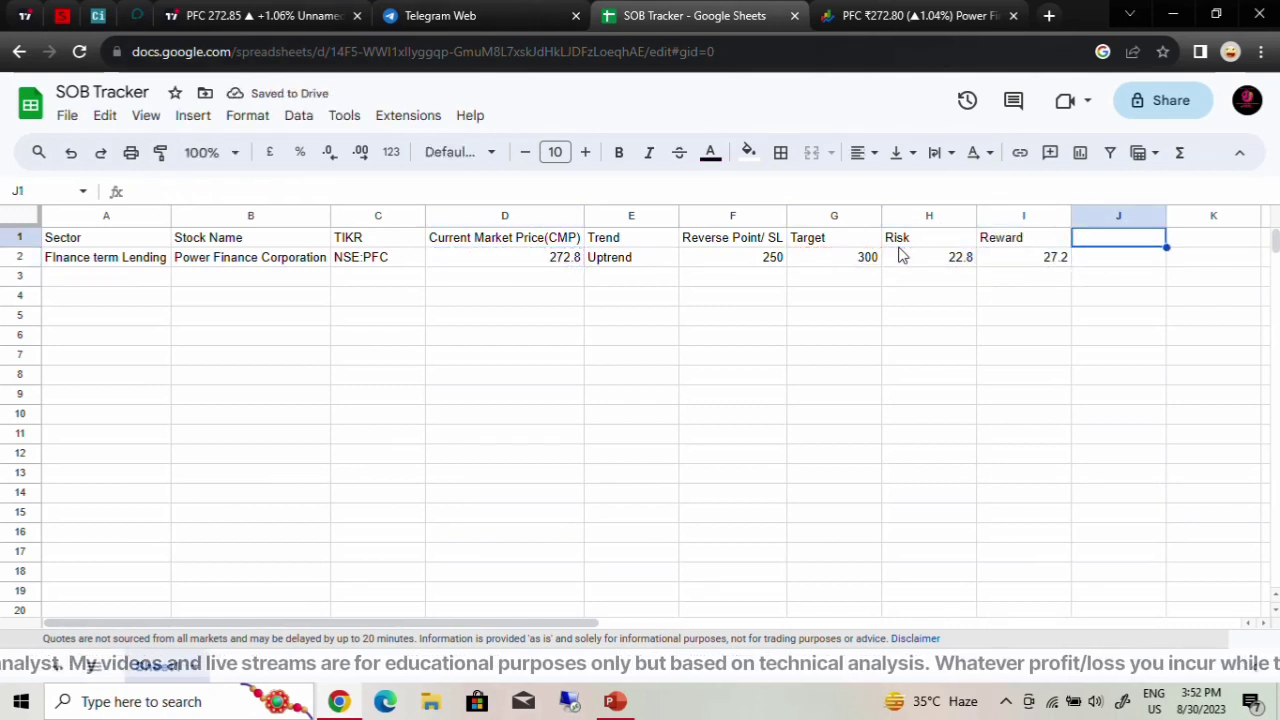
text(RRR)
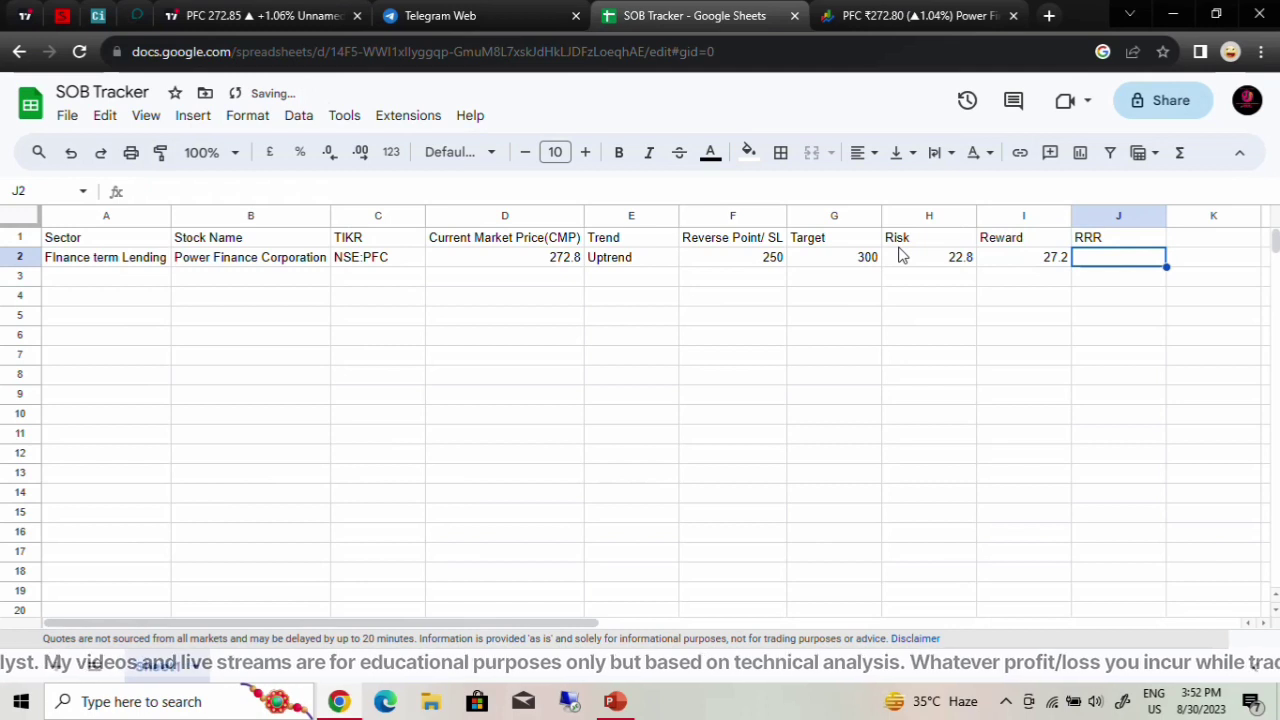
text(=)
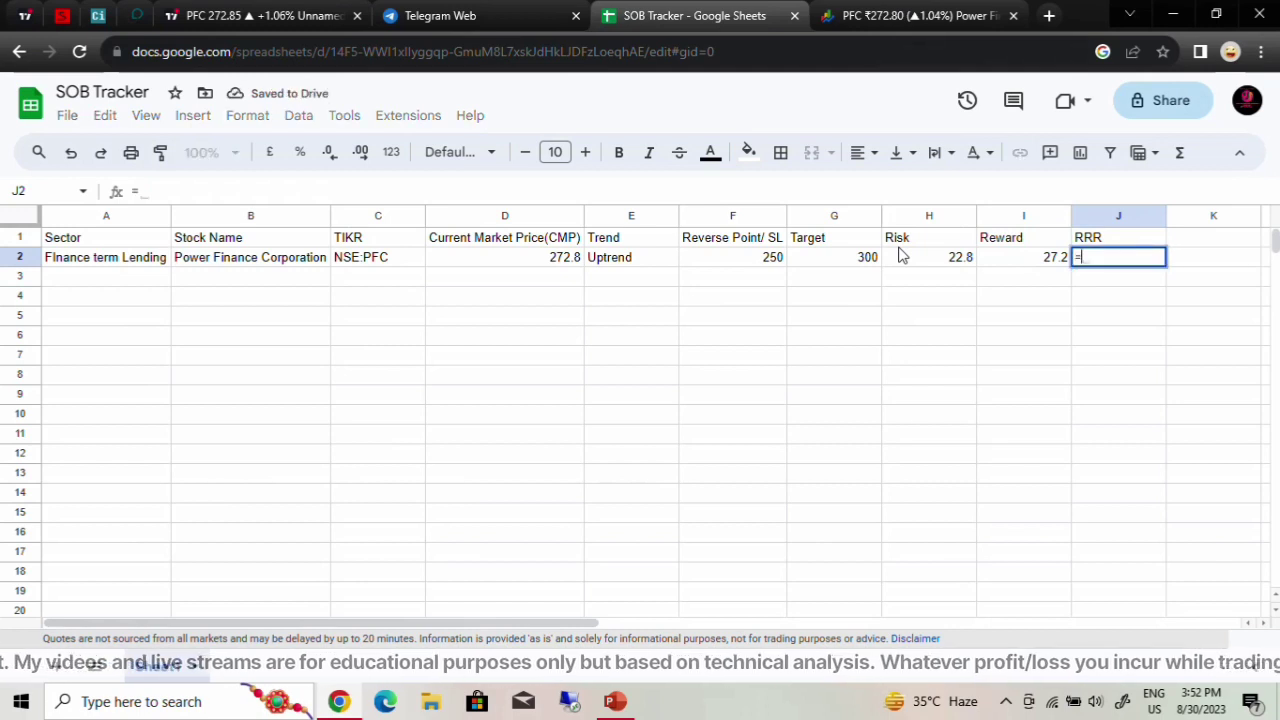
key(Left)
key(Left)
key(Left)
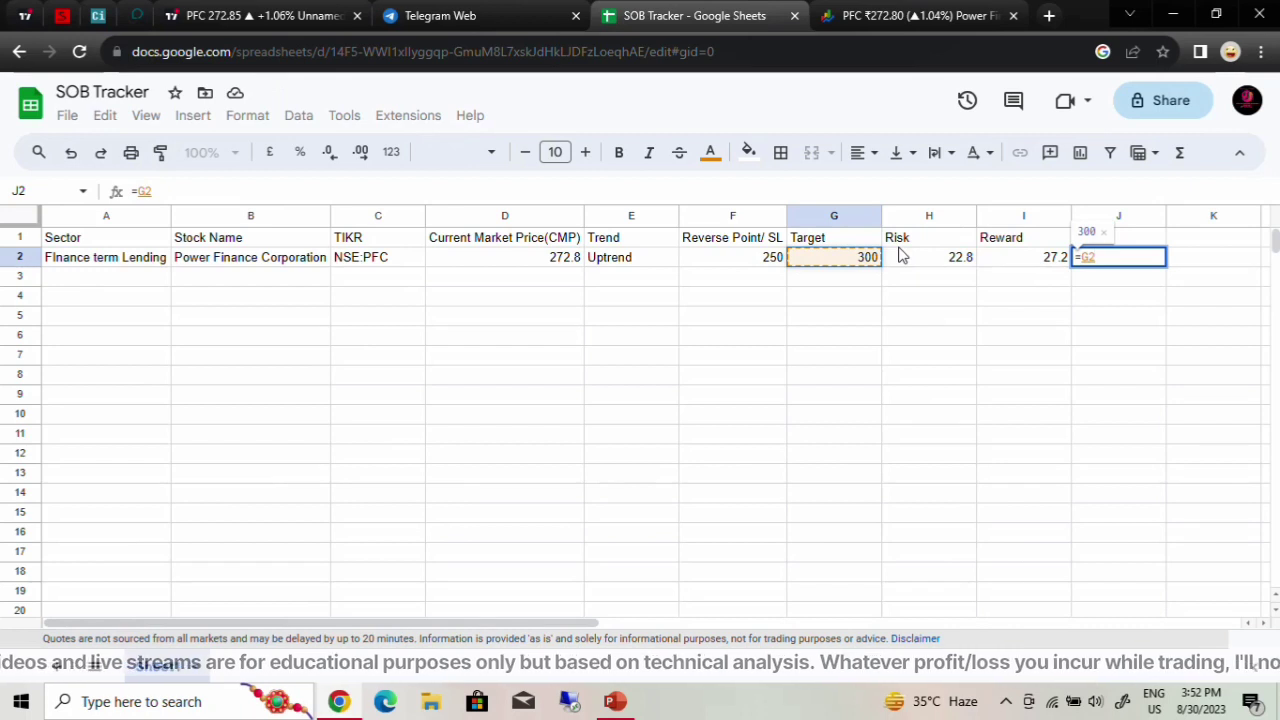
text(350)
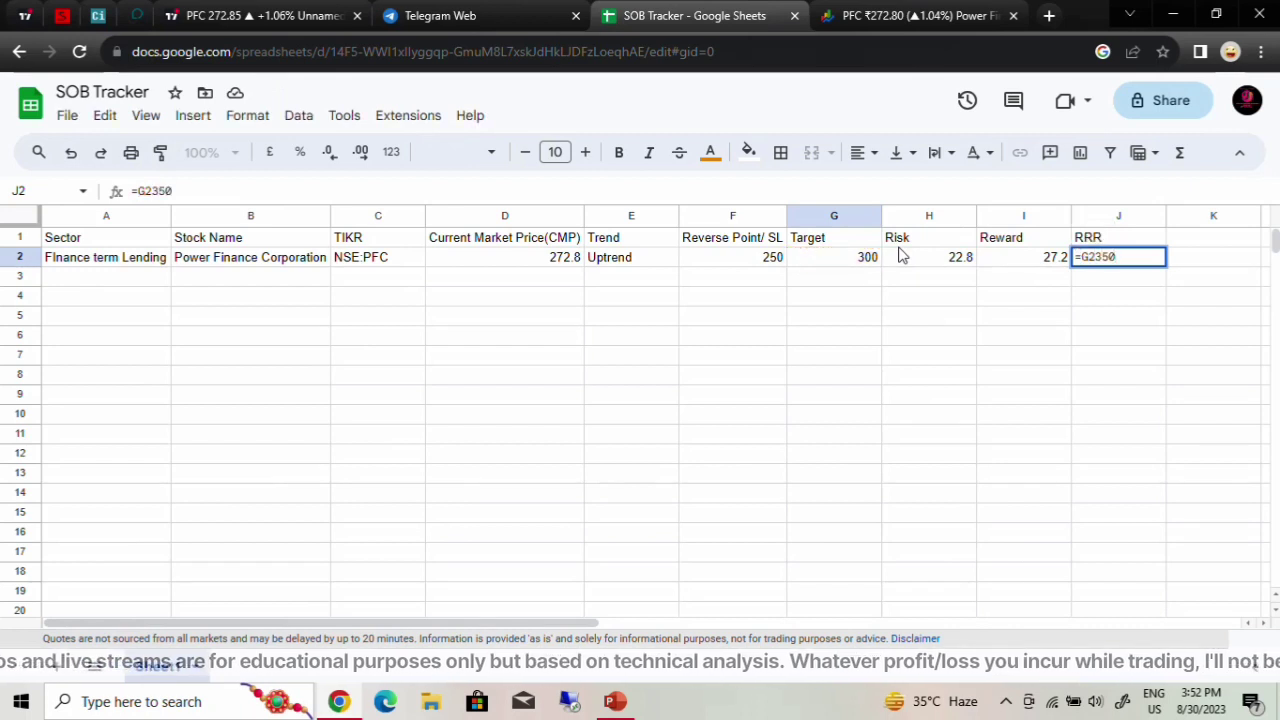
key(BackSpace)
key(BackSpace)
key(BackSpace)
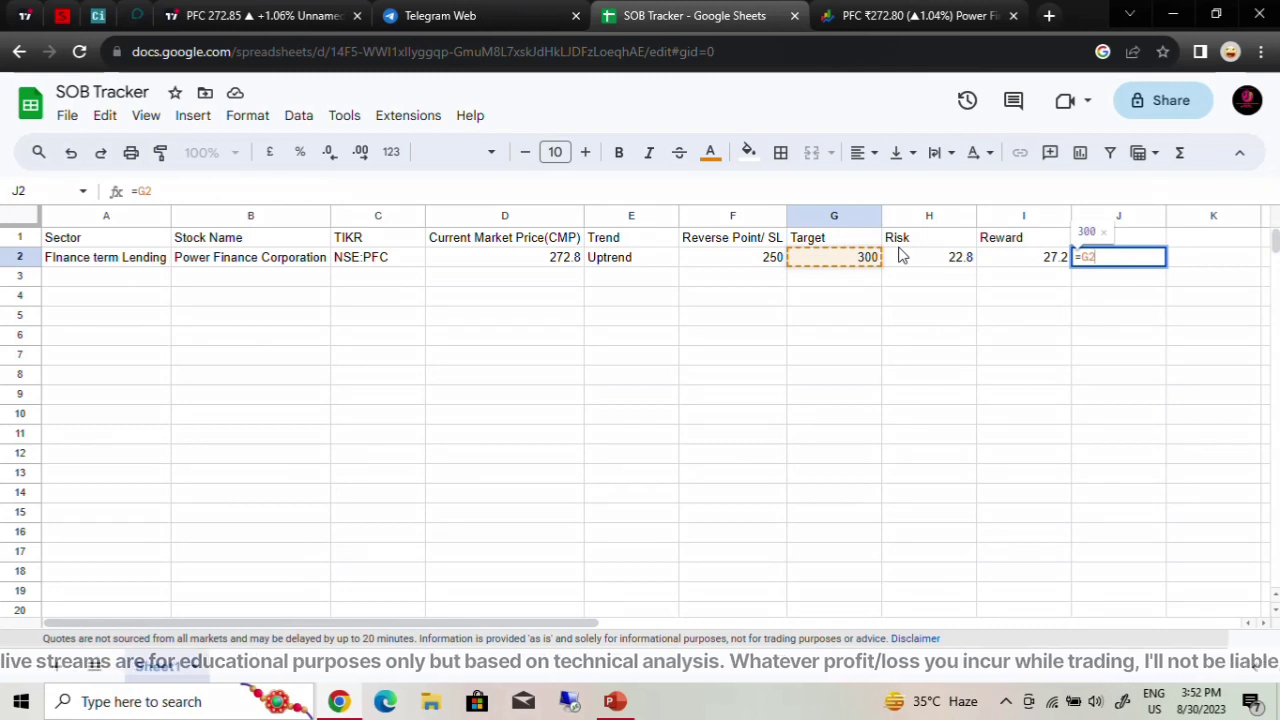
key(BackSpace)
key(BackSpace)
key(BackSpace)
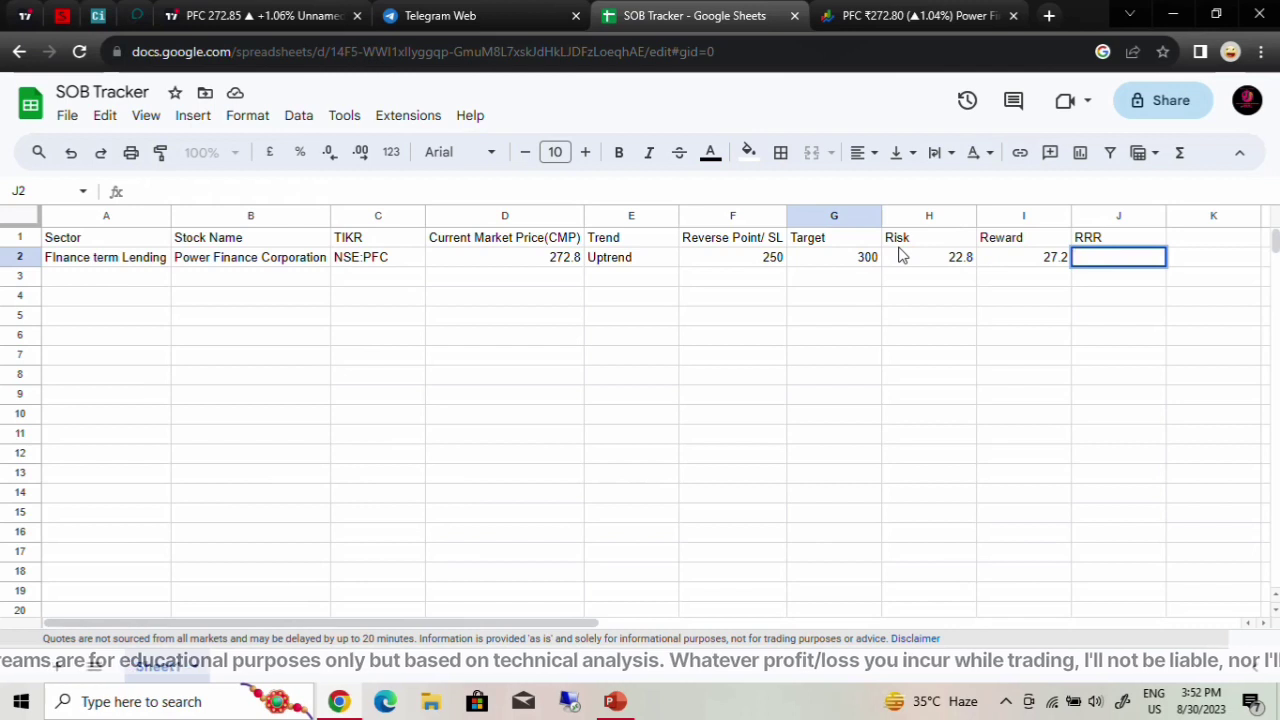
Step: Enter the formula =I2/H2 in J2 to calculate the risk-reward ratio
text(=I2)
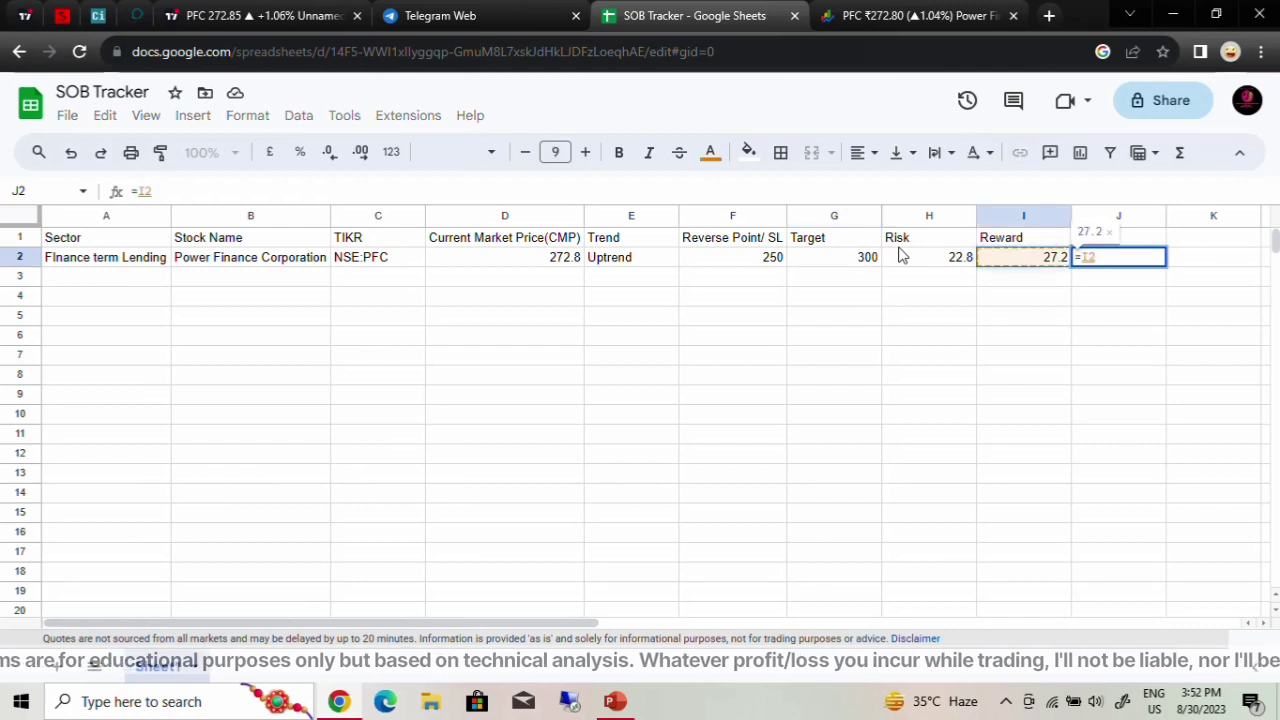
text(/)
click(900, 256)
key(Return)
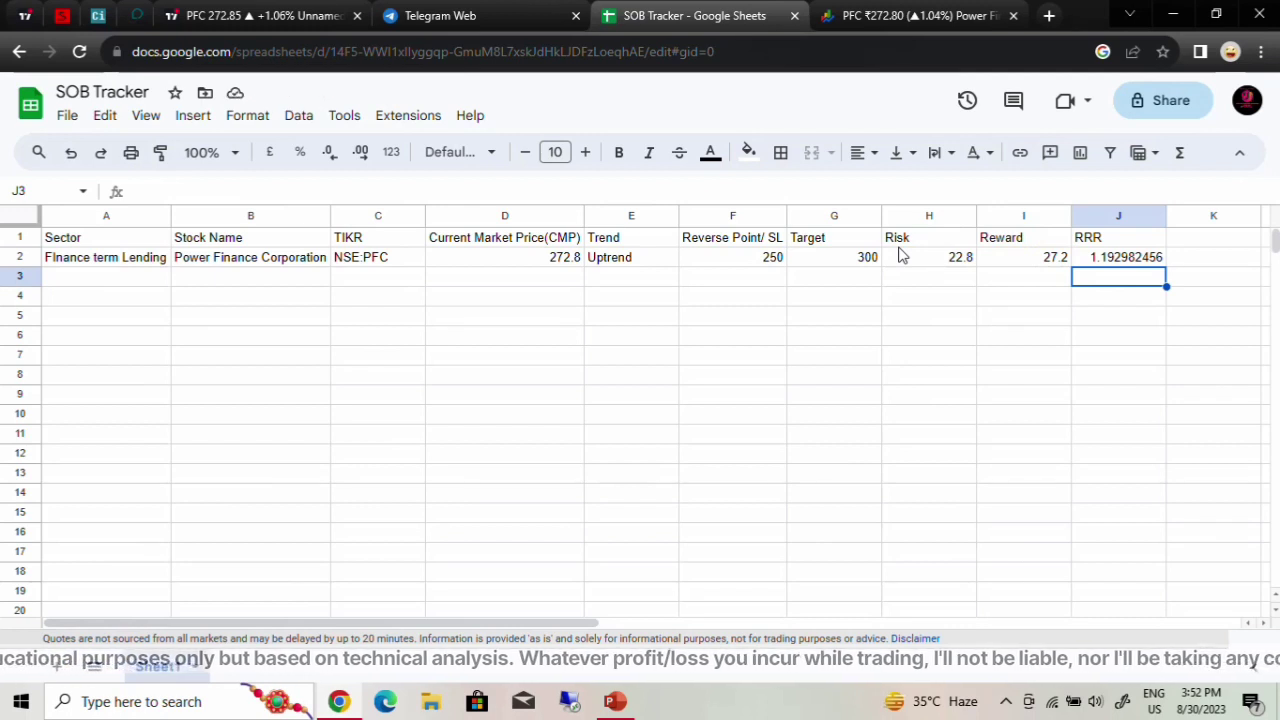
Step: Test the ratio by setting the target in G2 to 350, and set it back to 300
key(Left)
key(Left)
key(Left)
key(Up)
text(350)
key(Return)
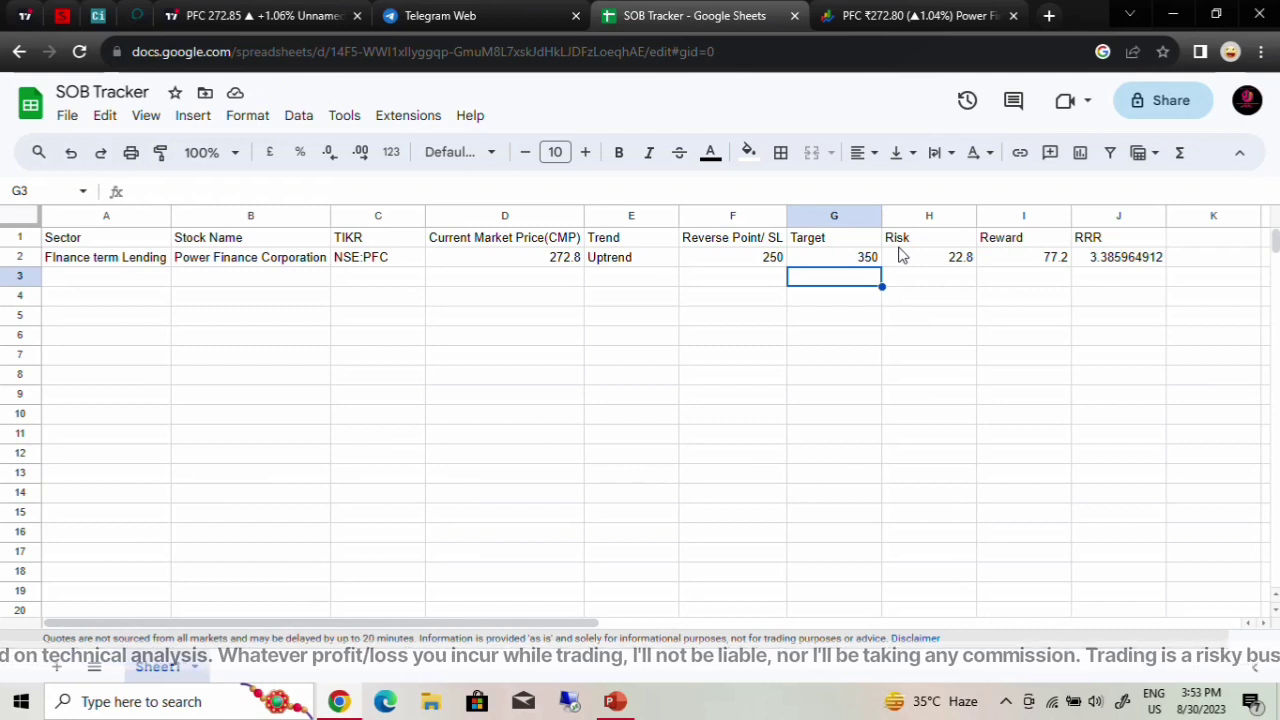
key(Up)
text(300)
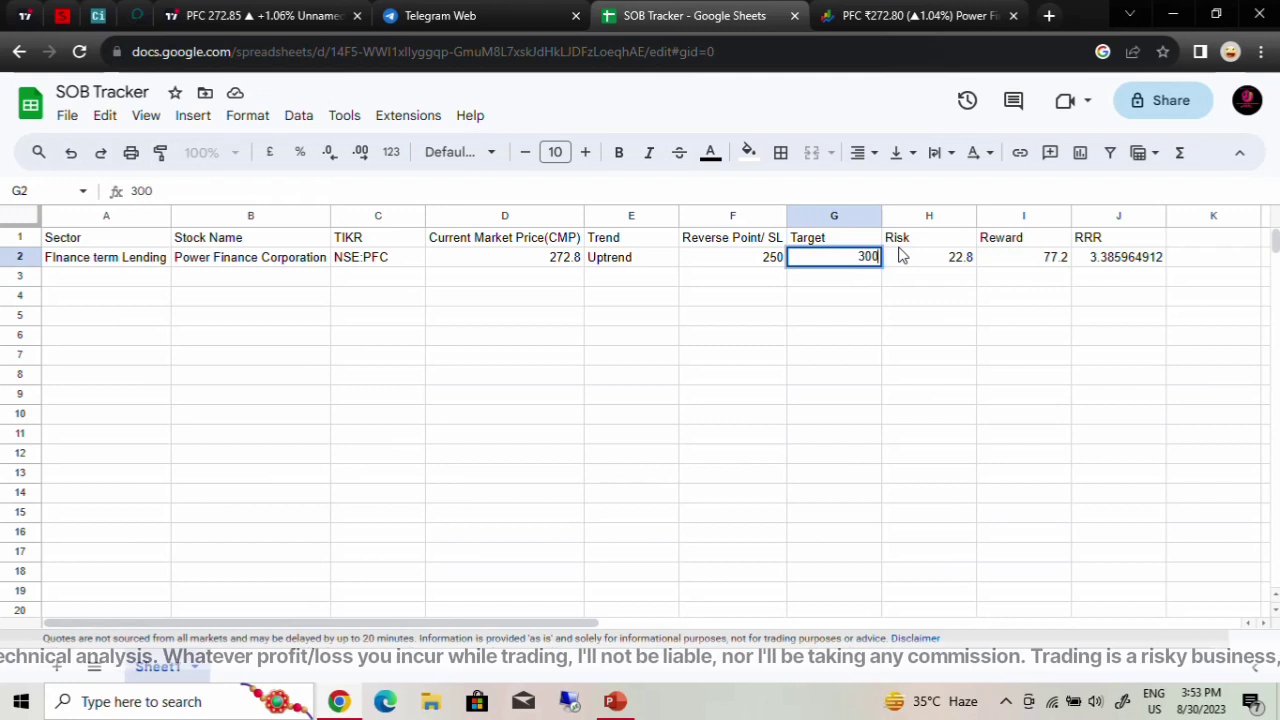
key(Tab)
Step: Add a "within 2% trigger" column header in K1, beside the RRR column
key(Tab)
key(Tab)
key(Tab)
key(Up)
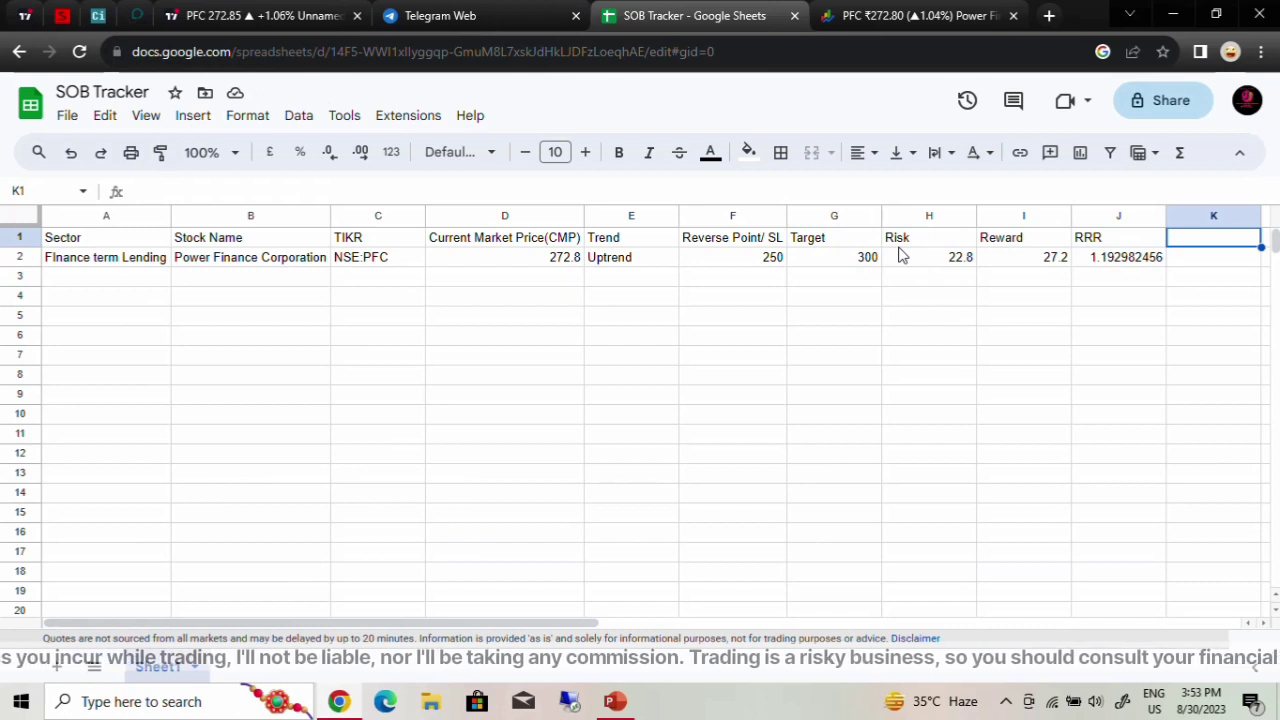
text(within)
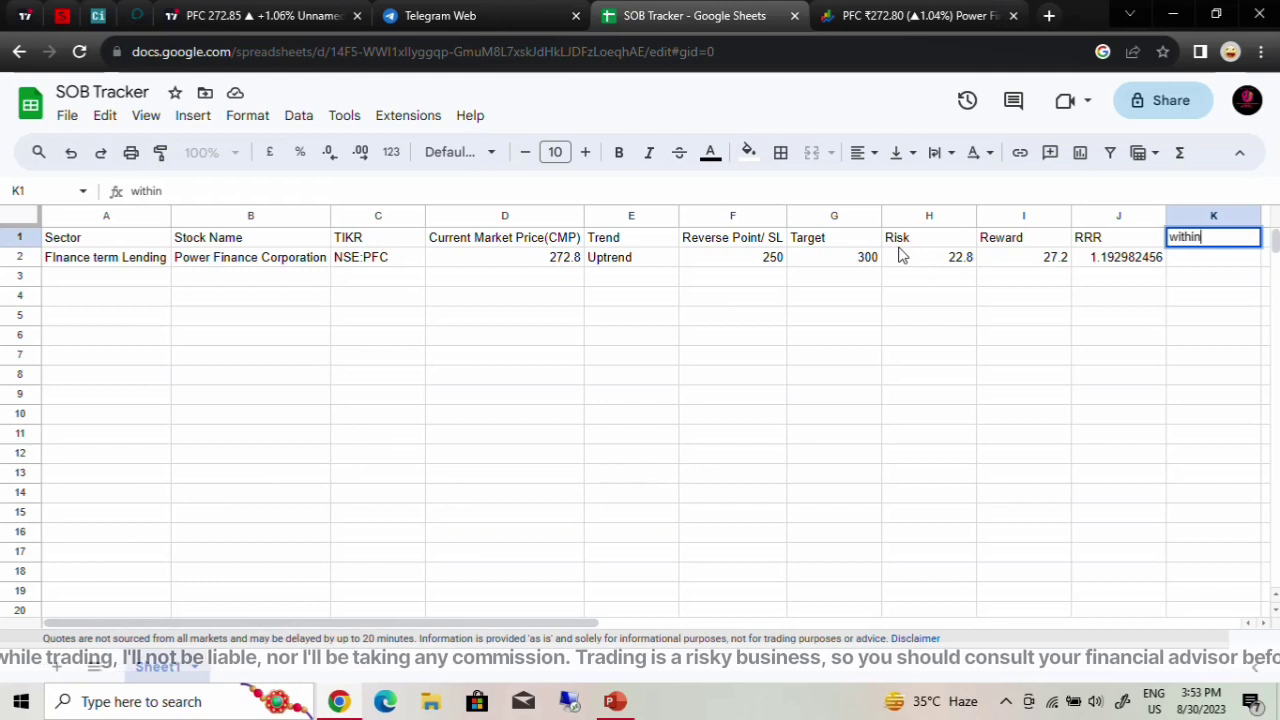
text( 2)
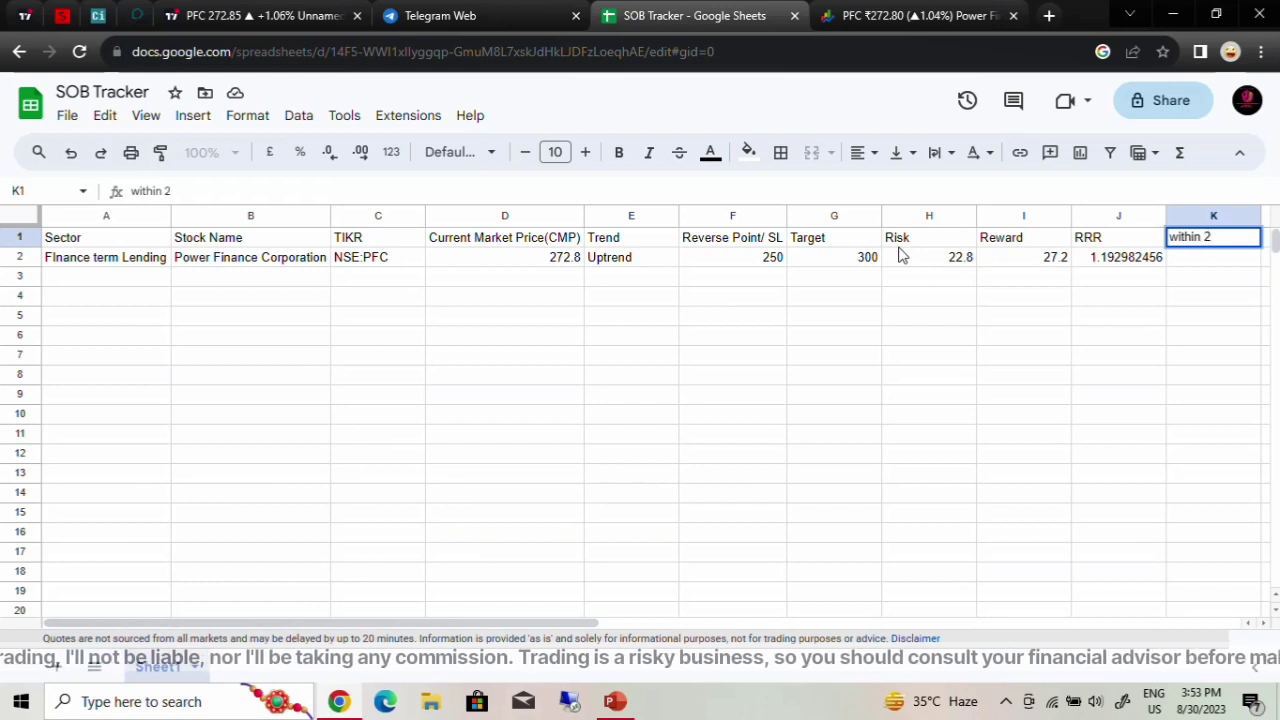
text(%)
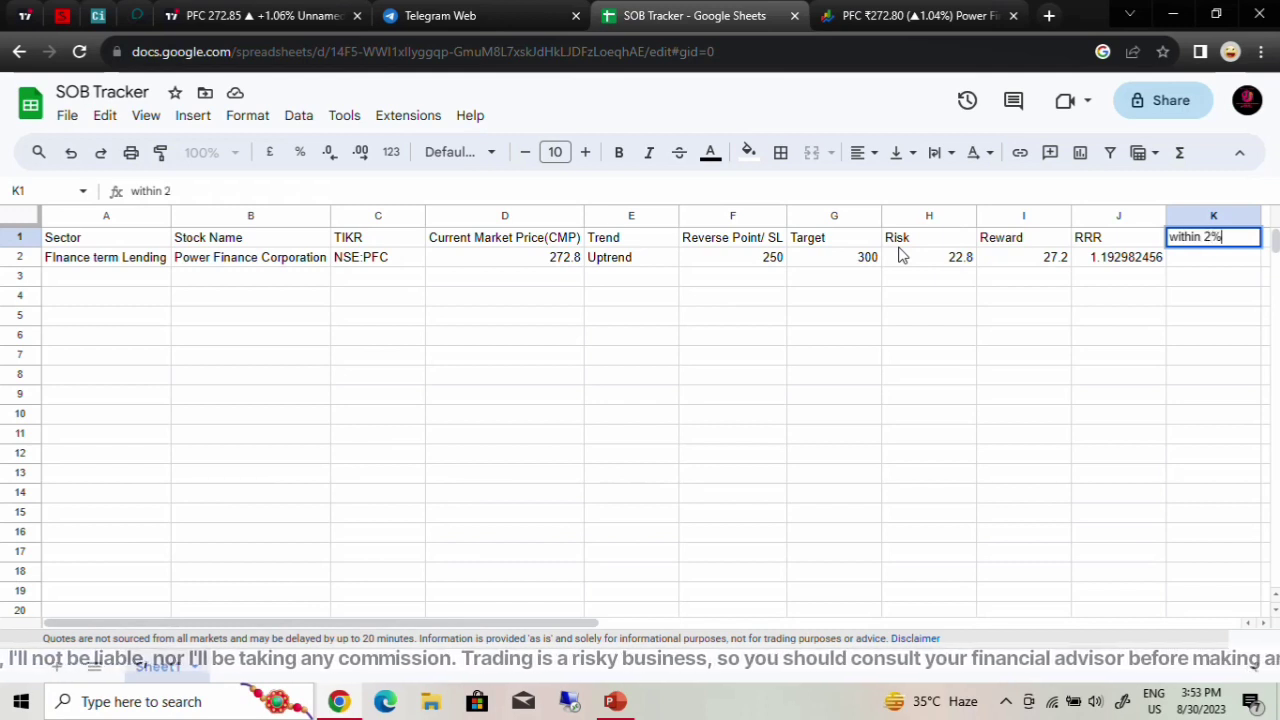
text( trigger)
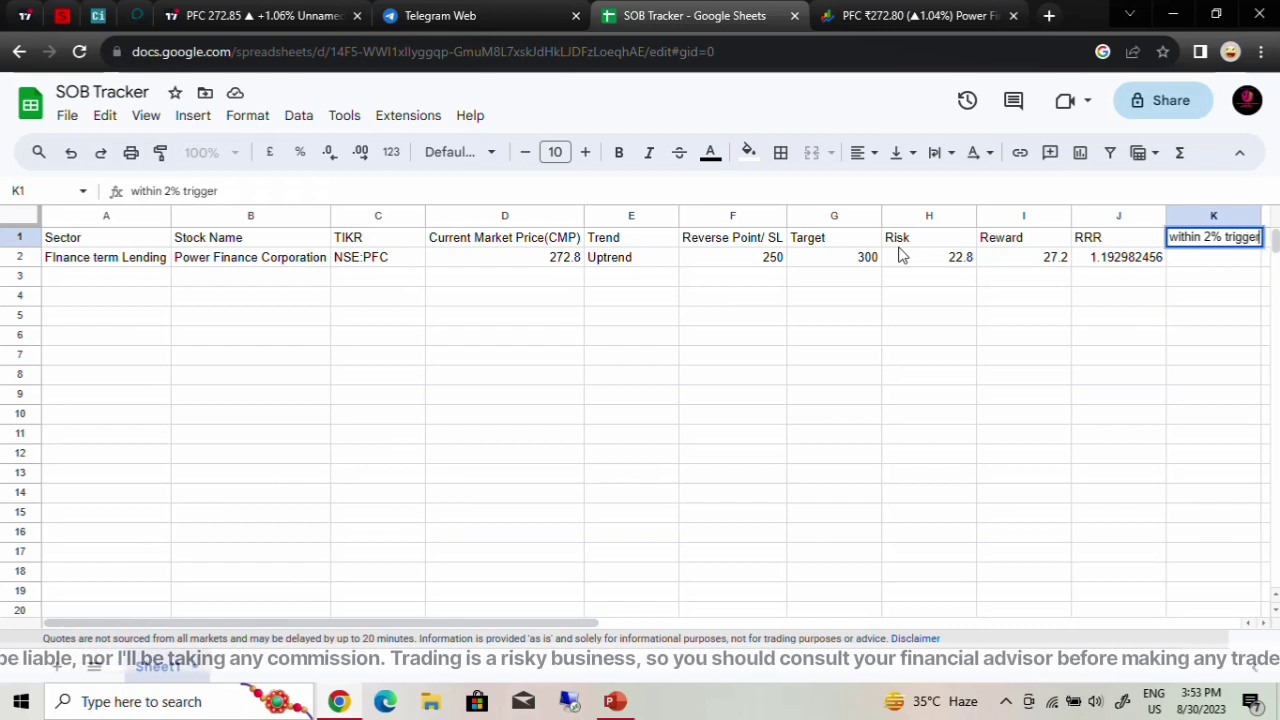
key(Return)
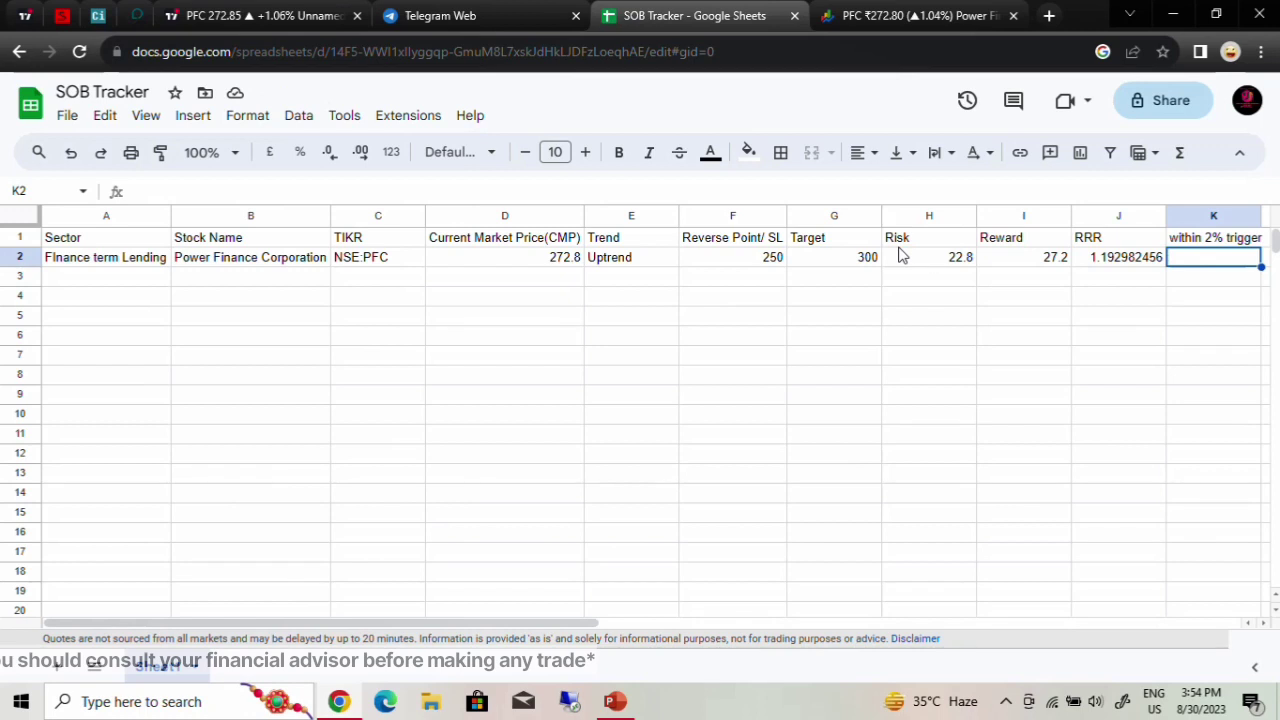
Step: Enter the formula =if(D2<F2*102%,"within 2%",0) in K2 to flag a price within 2% of the stop loss
text(=if)
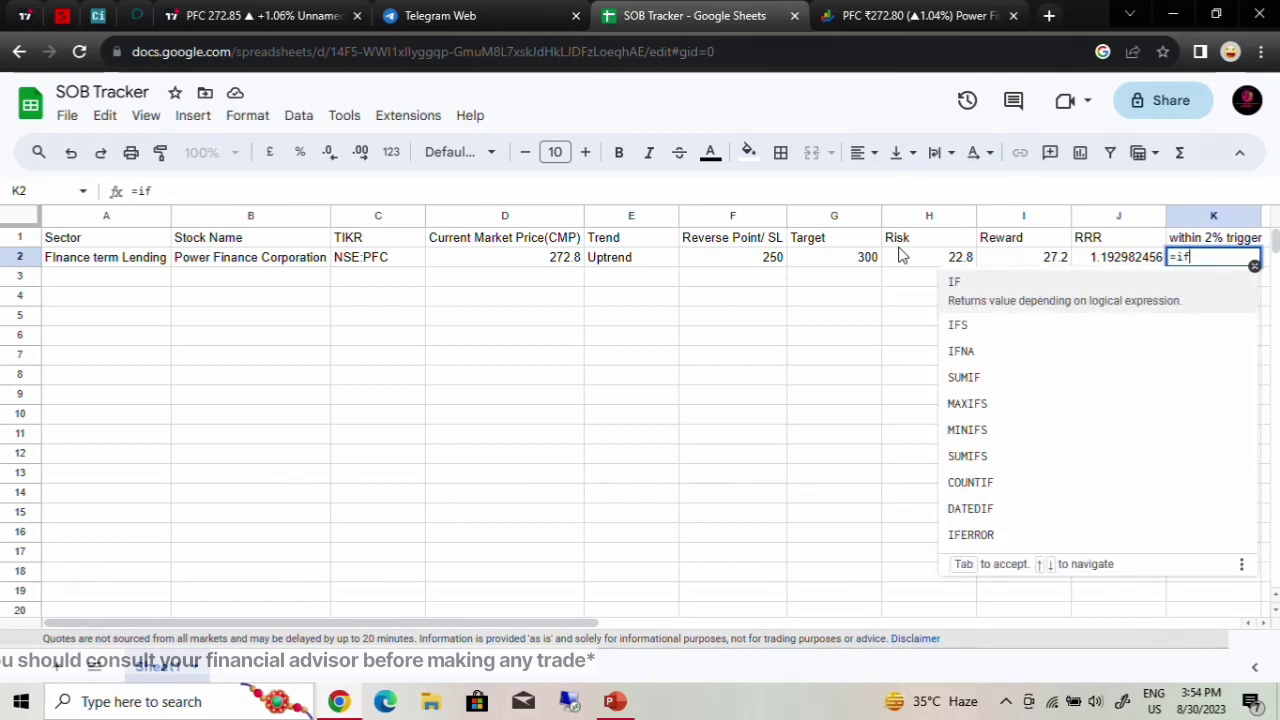
text(()
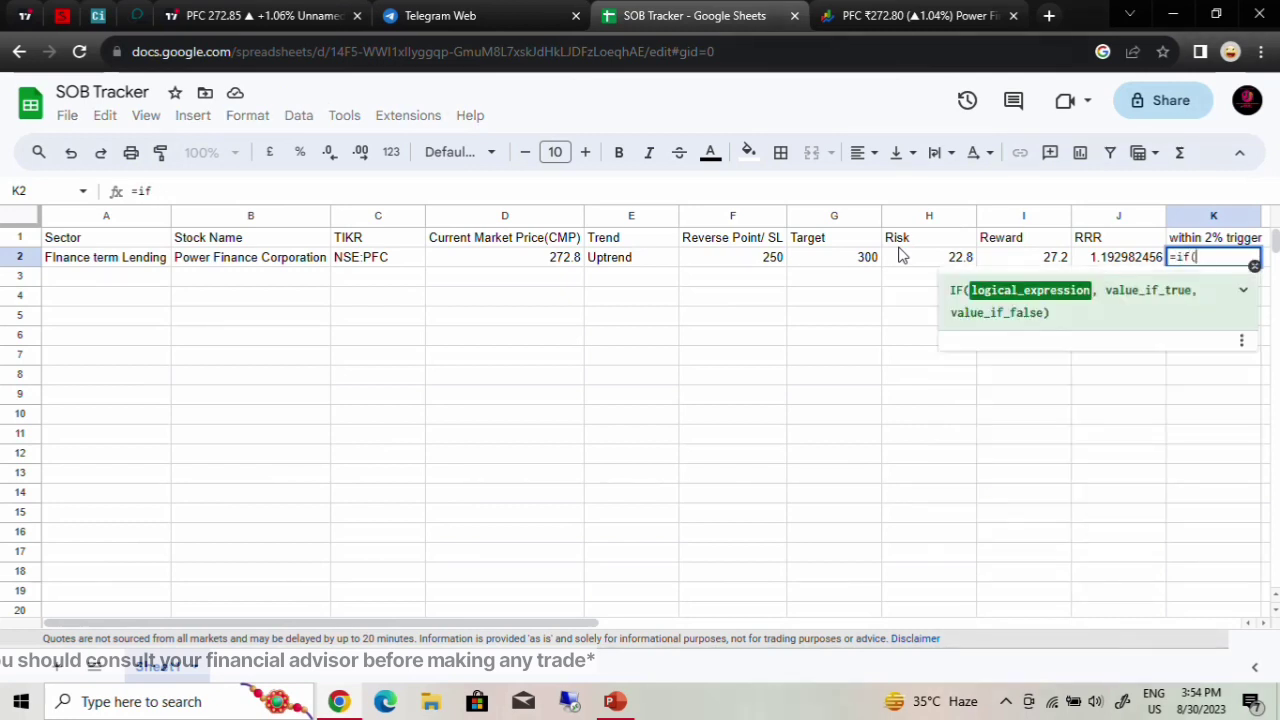
key(Left)
key(Left)
key(Left)
key(Left)
key(Left)
key(Left)
key(Left)
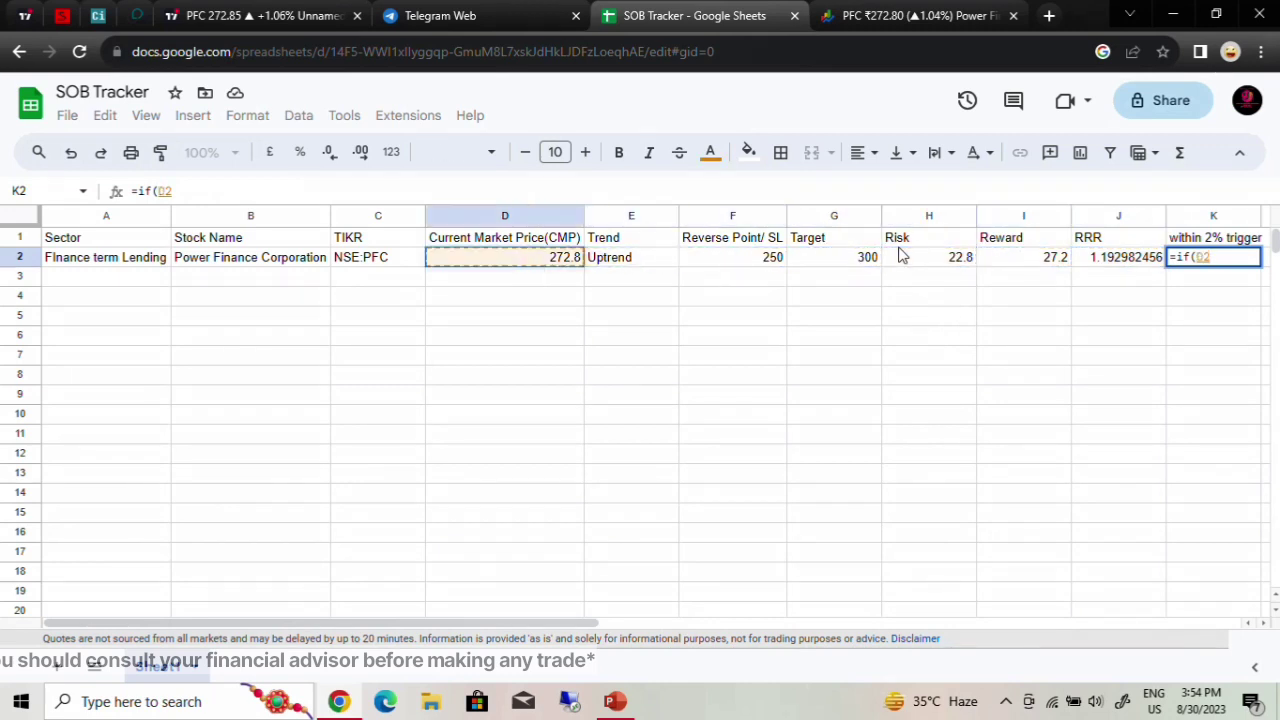
text(<)
key(Left)
key(Left)
key(Left)
key(Left)
key(Left)
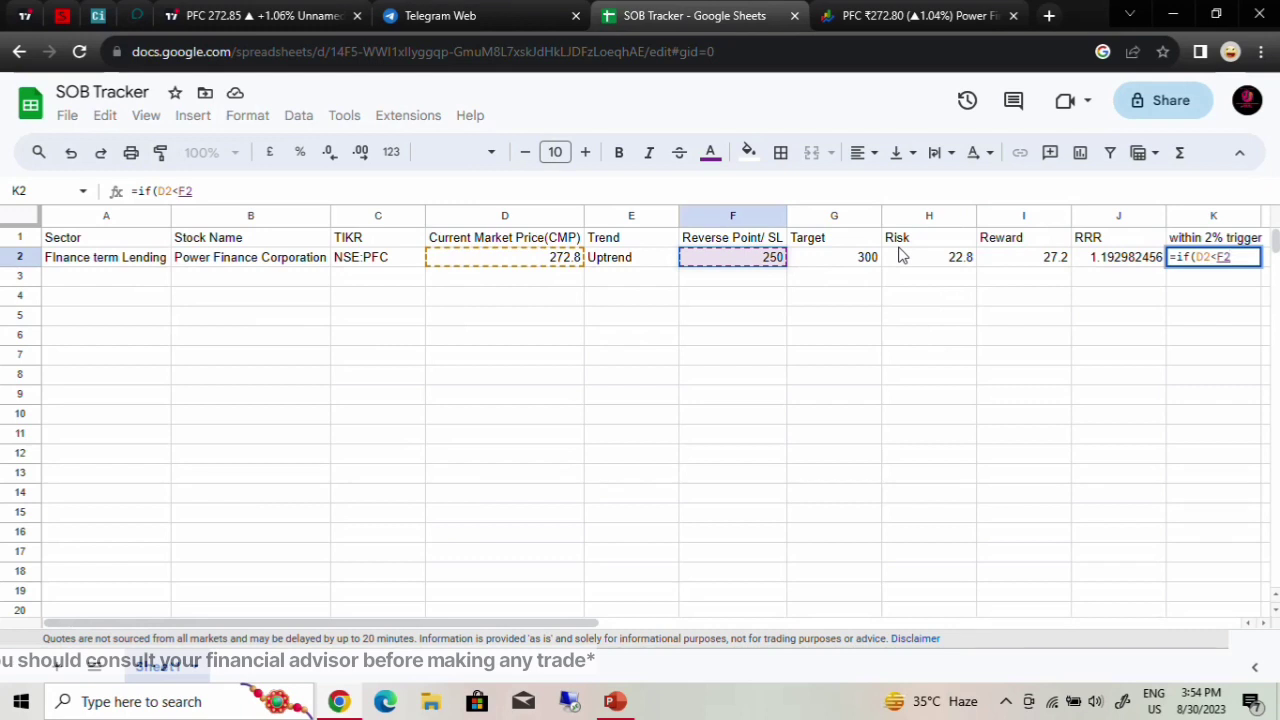
text(*)
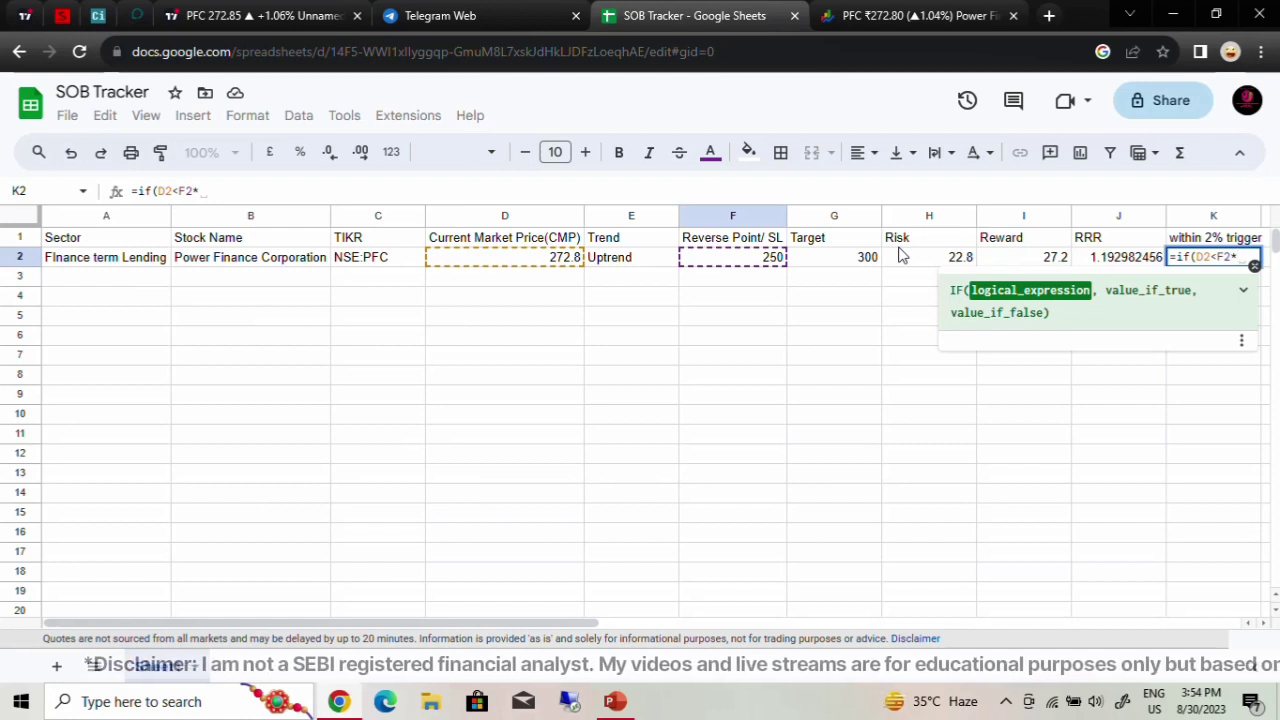
text(102)
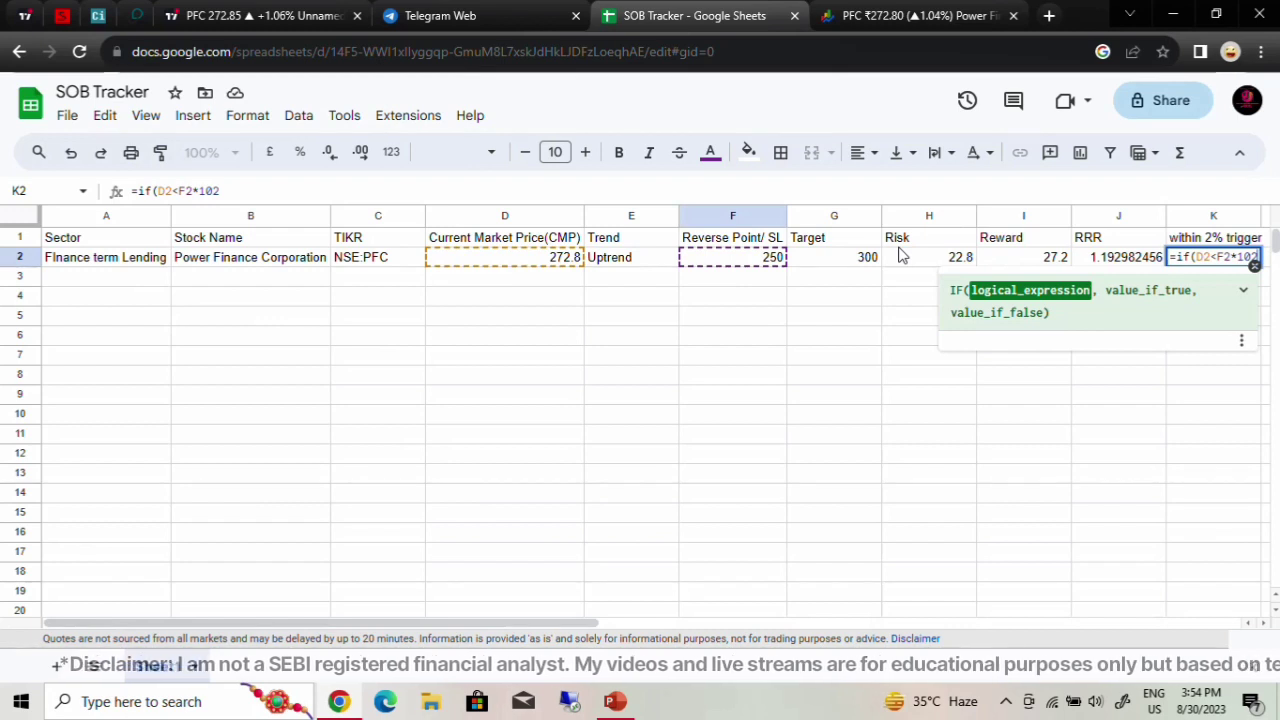
text(%)
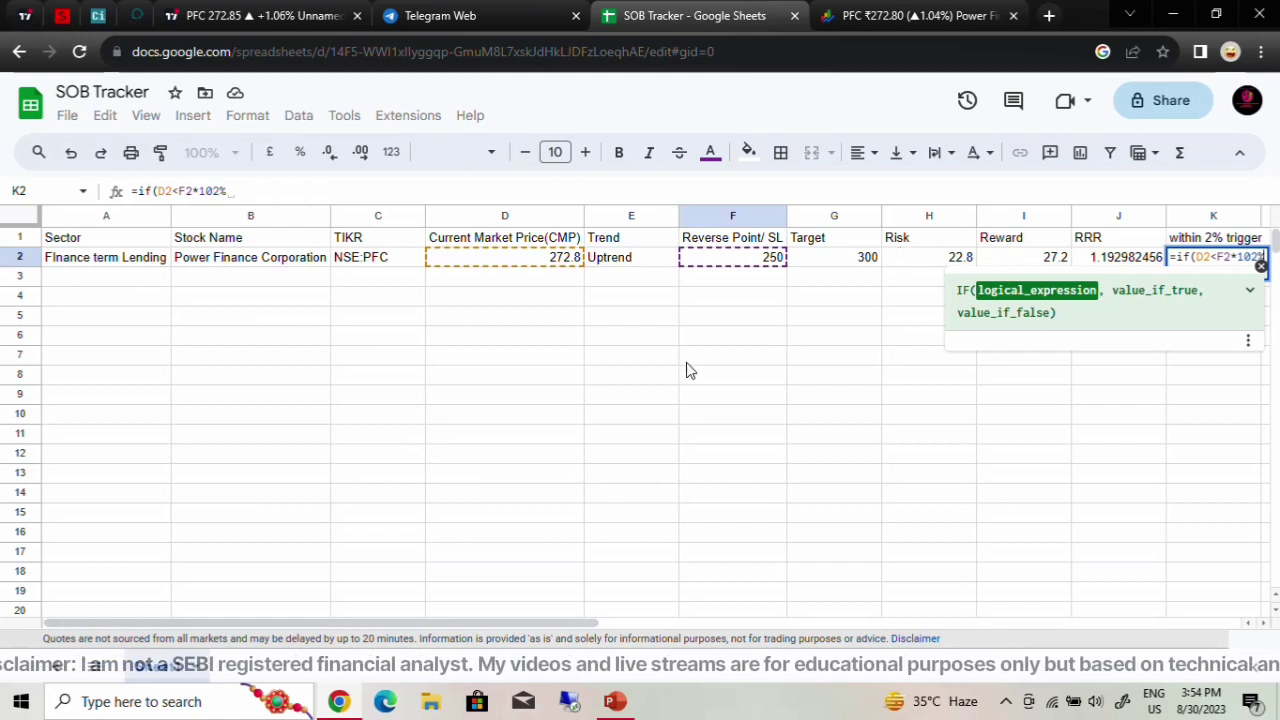
text(,)
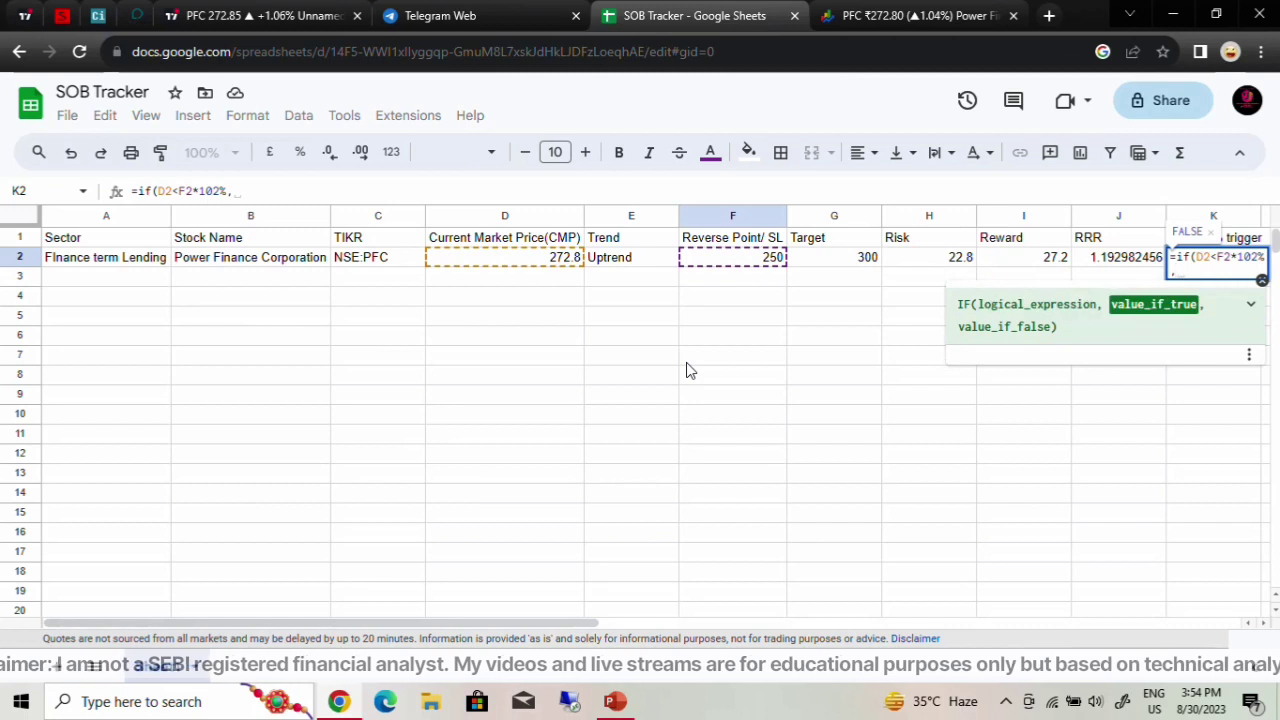
text("with)
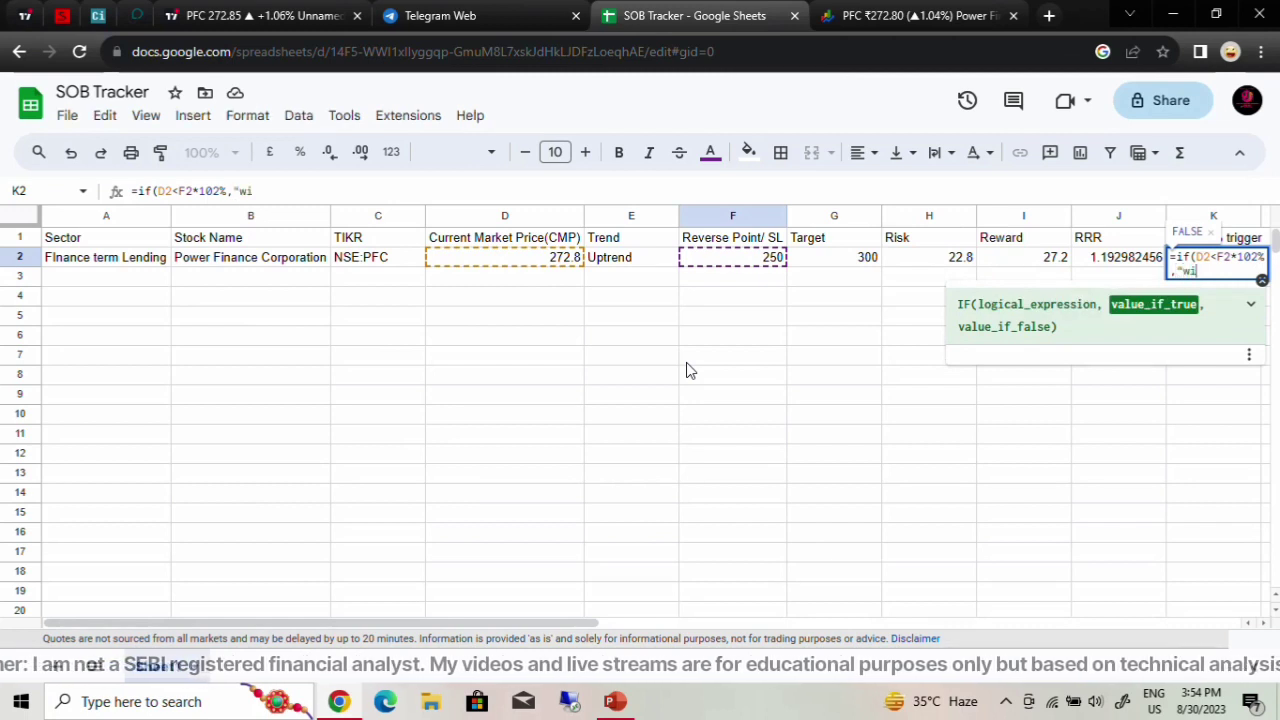
text(in )
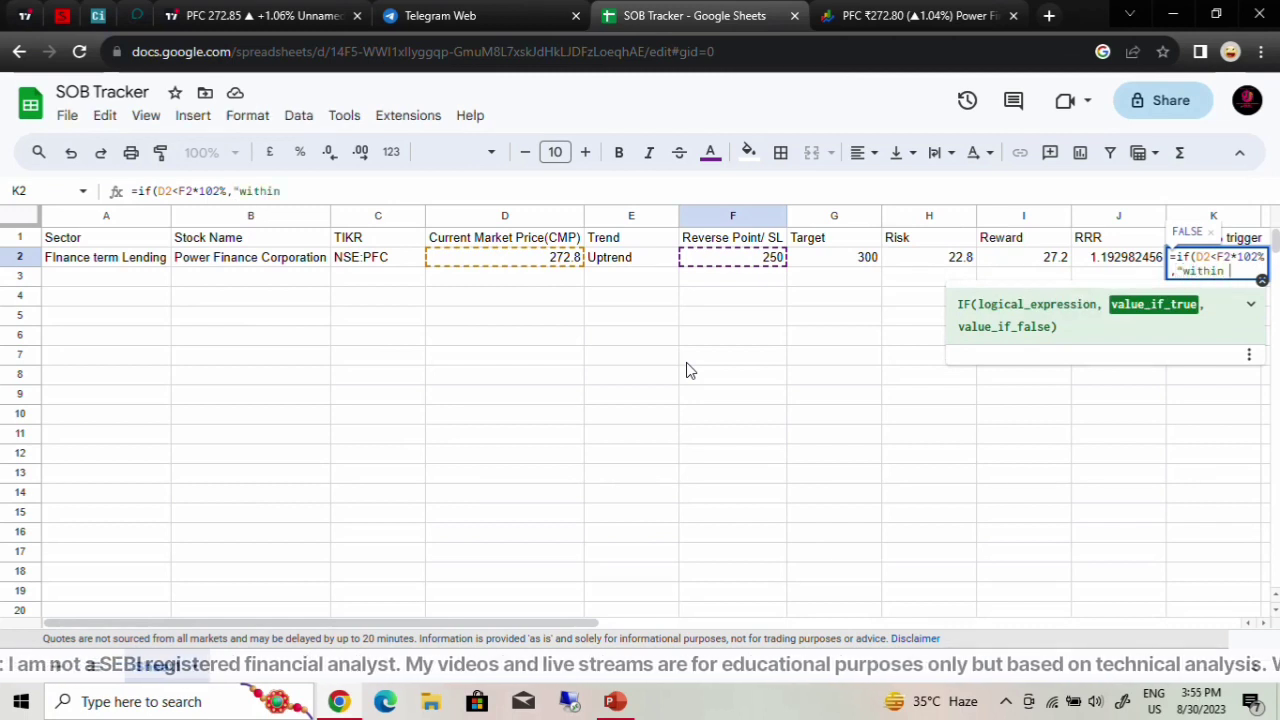
text(2)
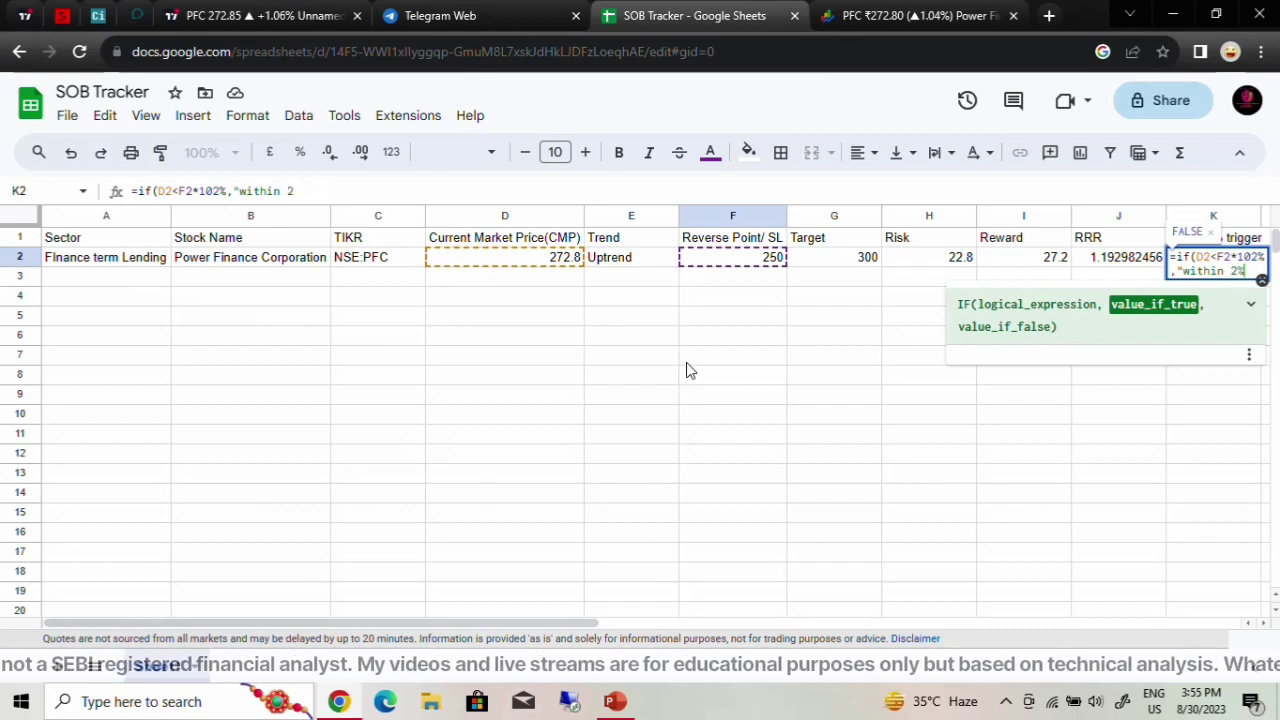
text(%")
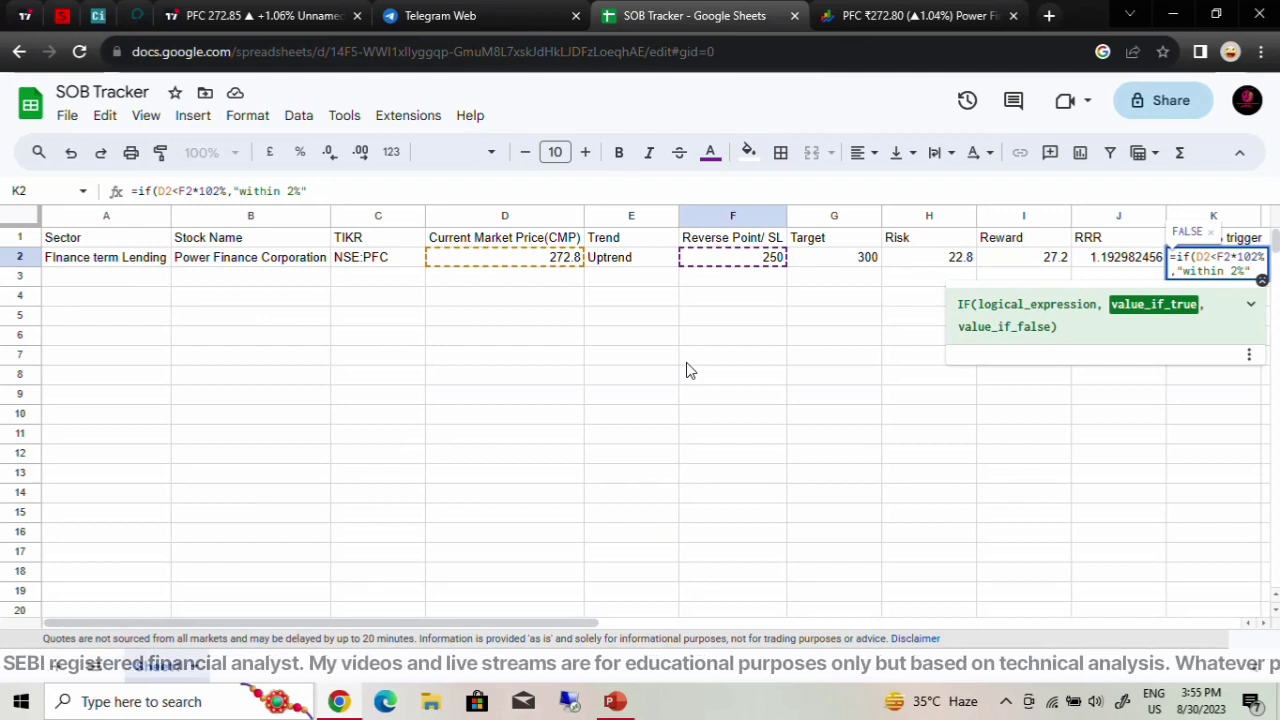
text(,)
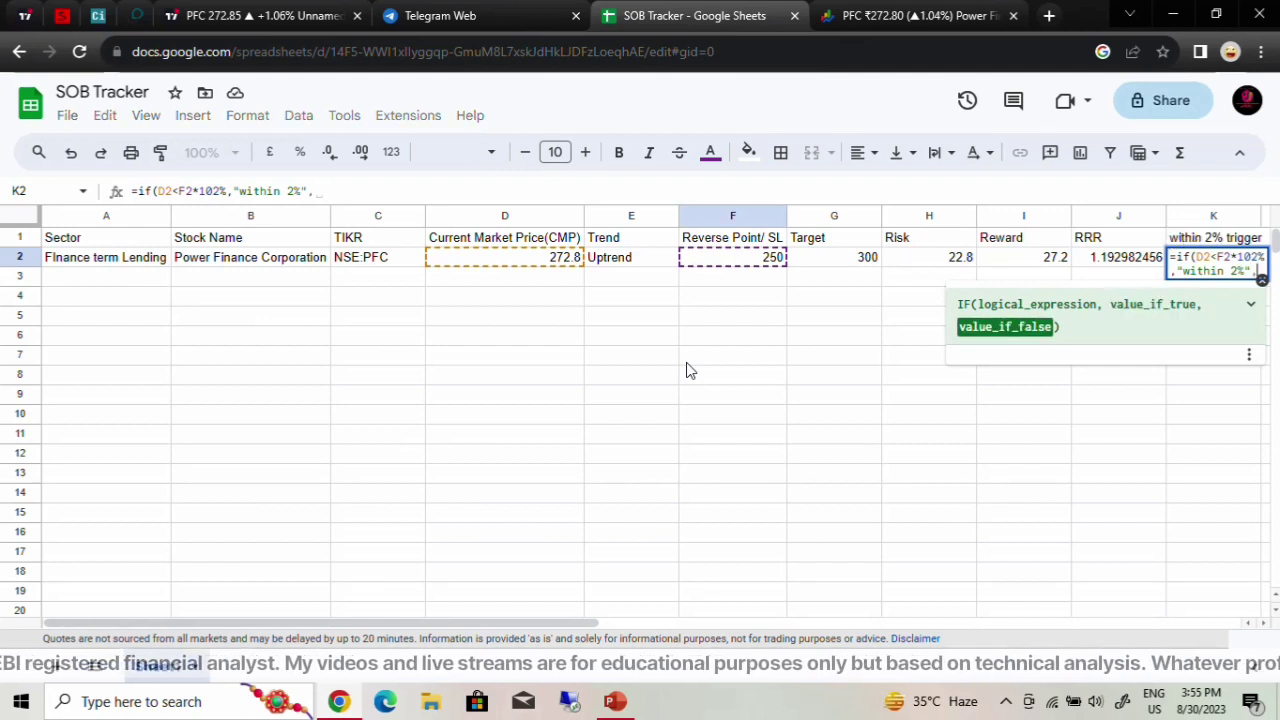
text(0)
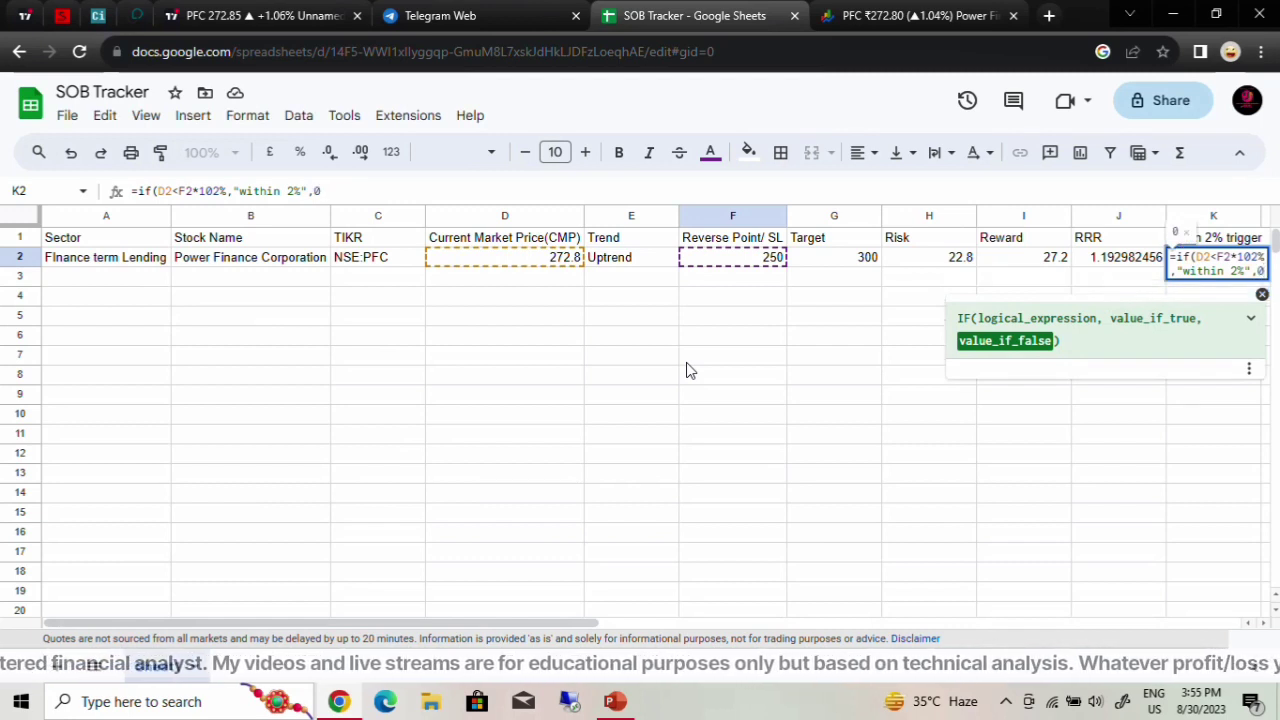
text())
key(Return)
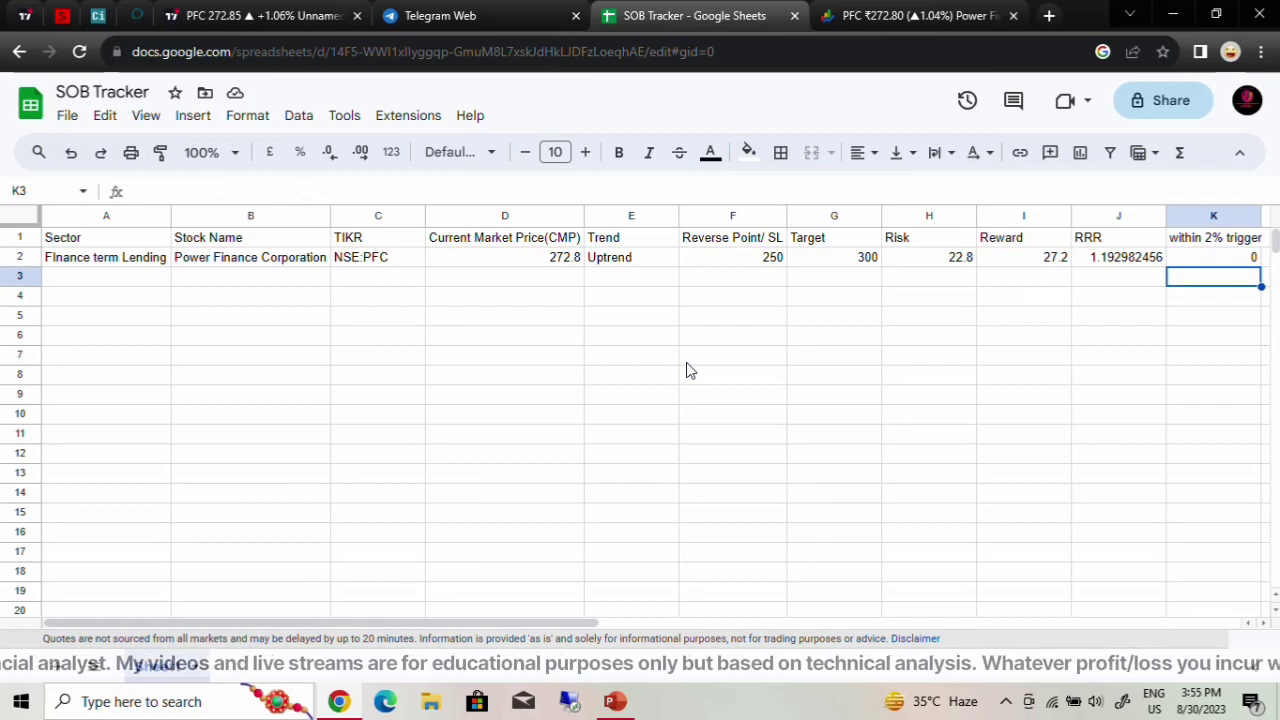
Step: Overwrite the current market price in D2 with 255 to test the 2% trigger
key(Up)
key(Up)
key(Left)
key(Left)
key(Left)
key(Left)
key(Down)
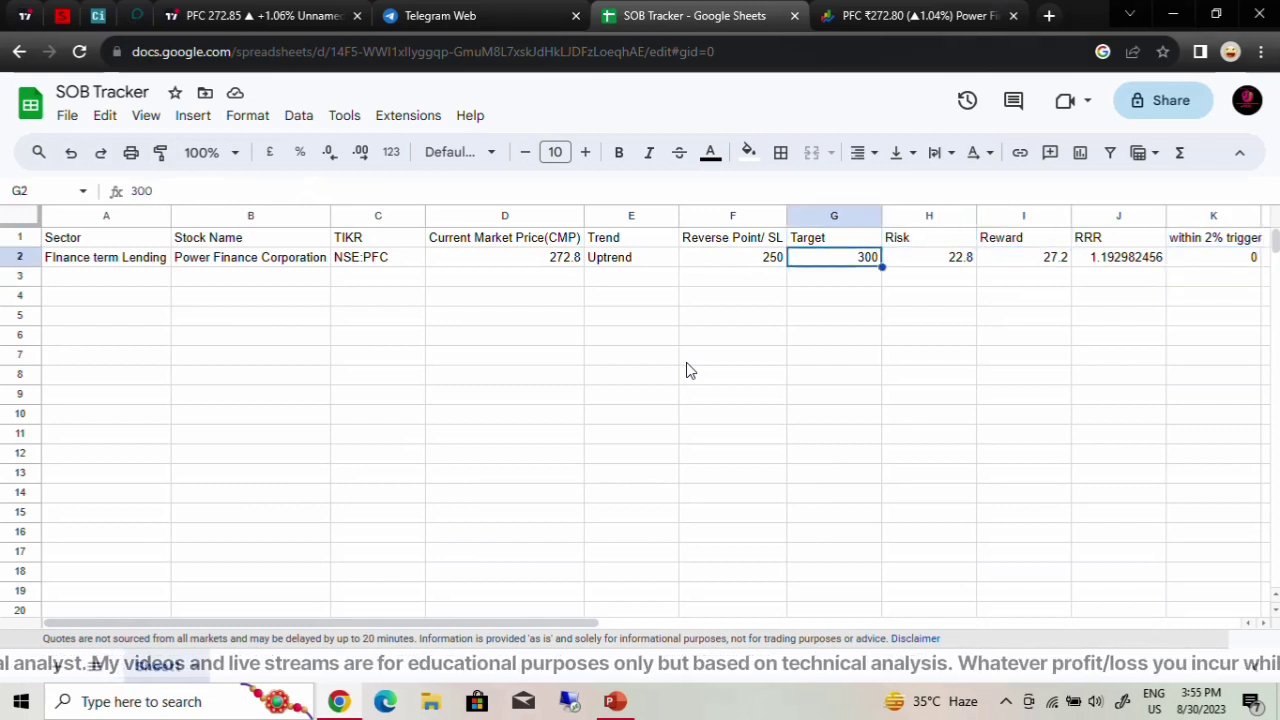
key(Left)
key(Left)
key(Left)
text(255)
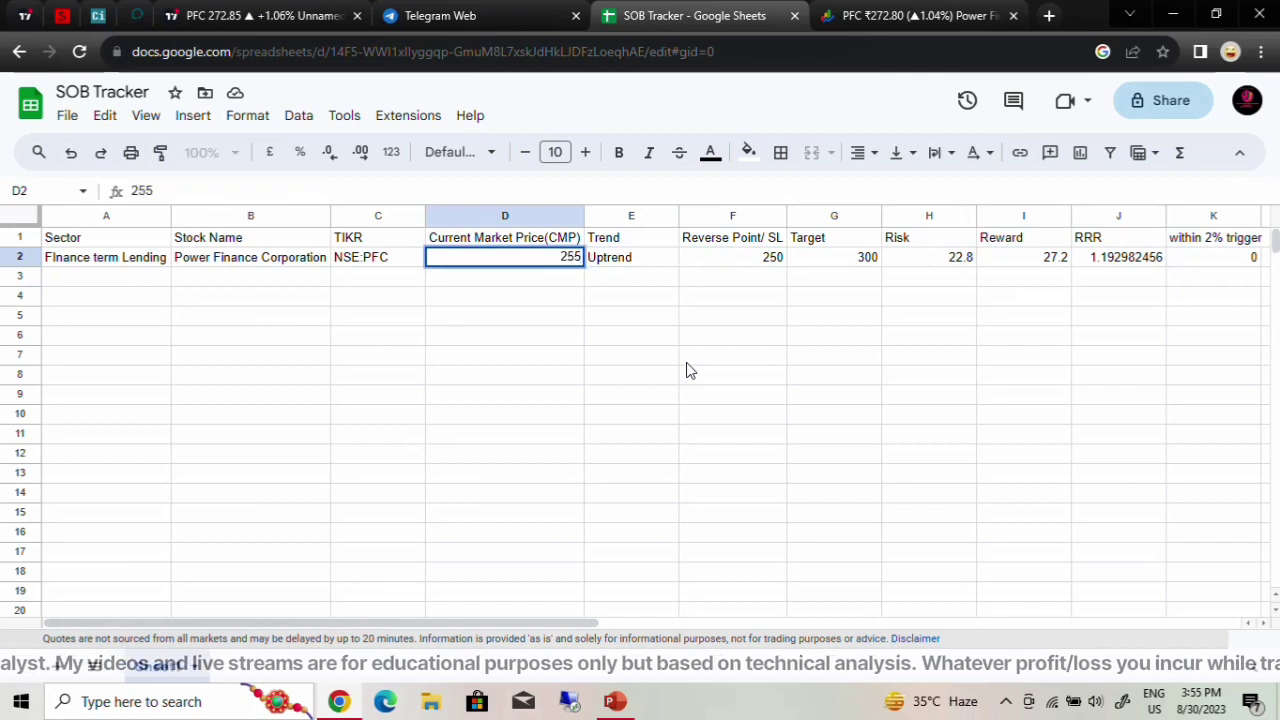
key(Return)
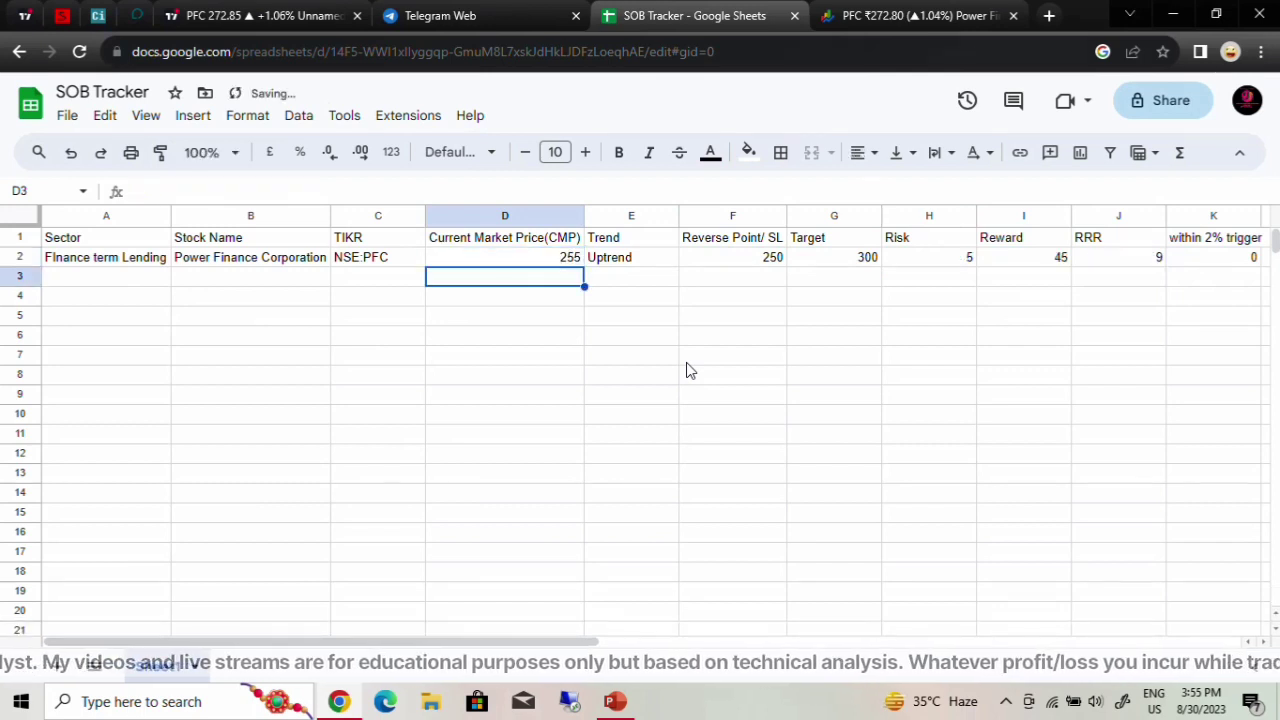
Step: Set the current market price in D2 to 254 as a test value for the 2% trigger
key(Up)
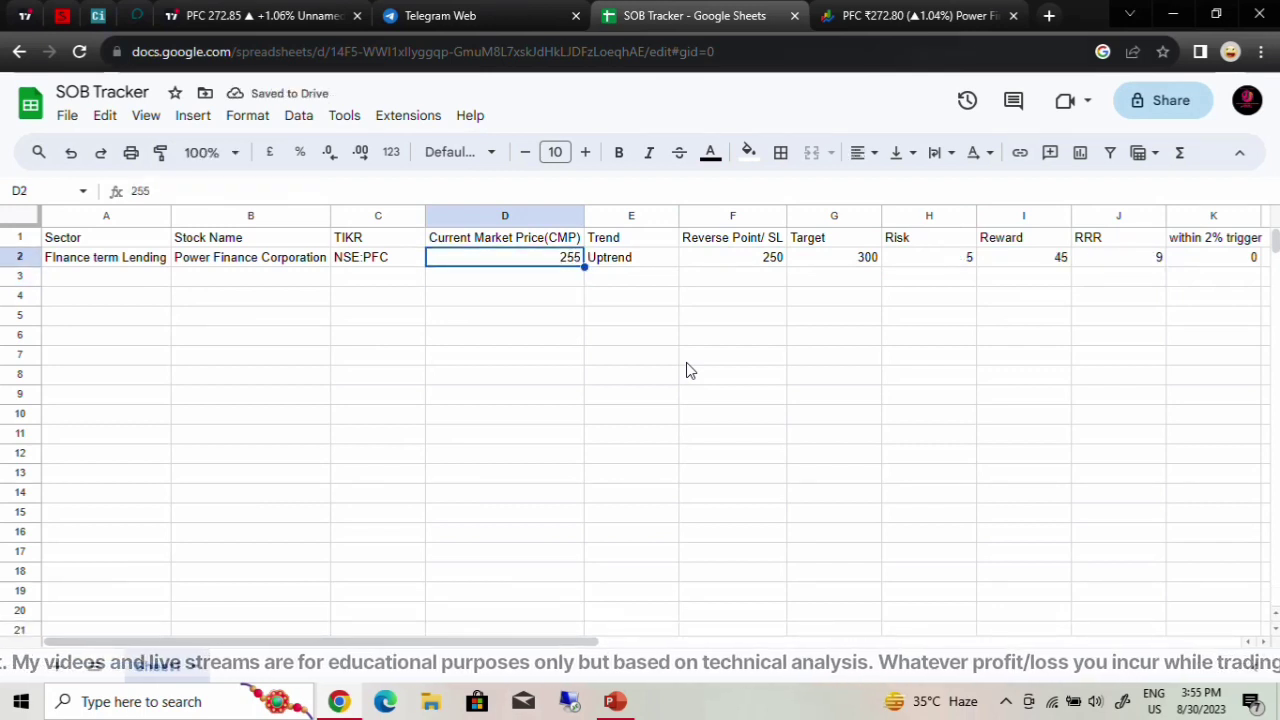
text(254)
key(Return)
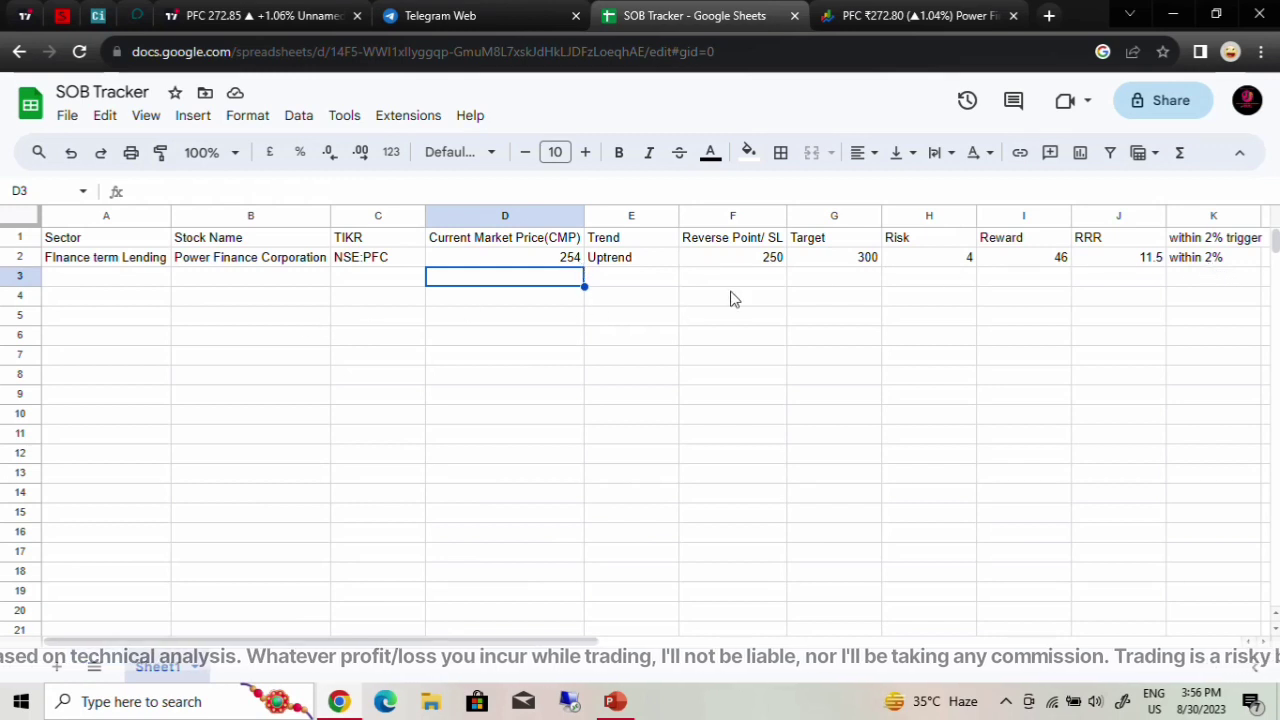
Step: Add a "Trend Trigger" column header in L1, beside the within 2% trigger column
click(1189, 282)
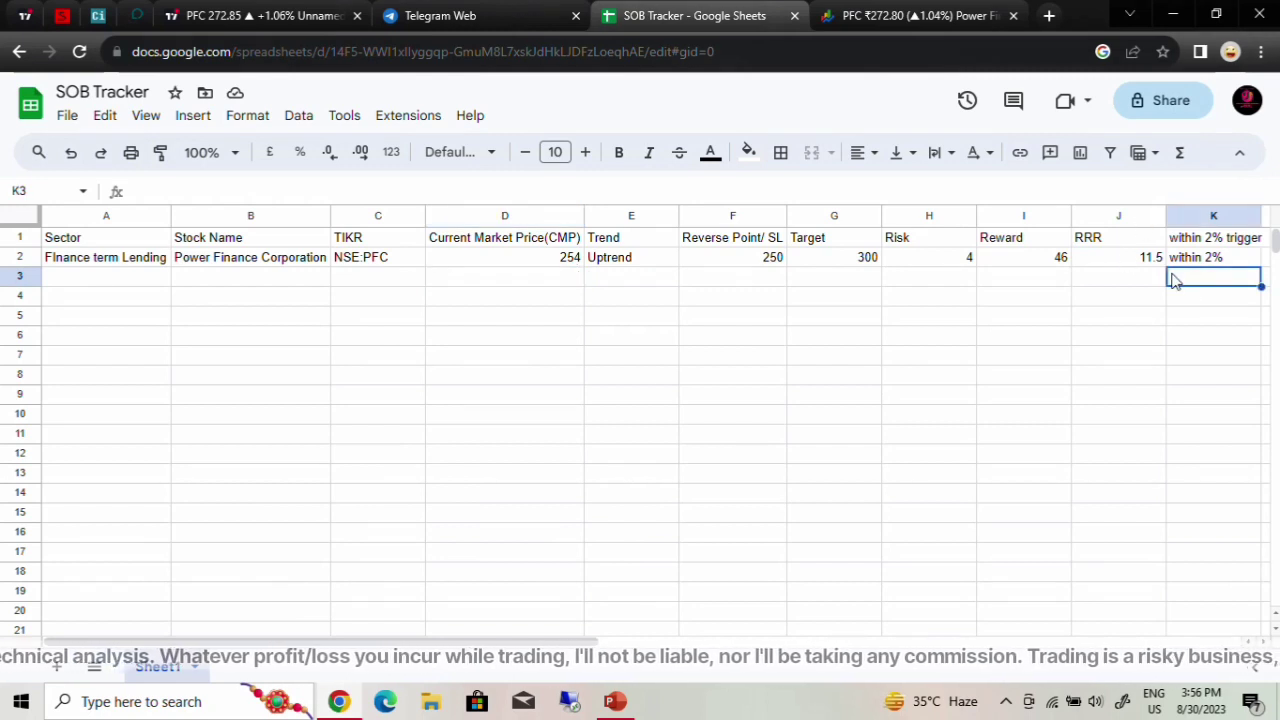
key(Right)
click(1163, 240)
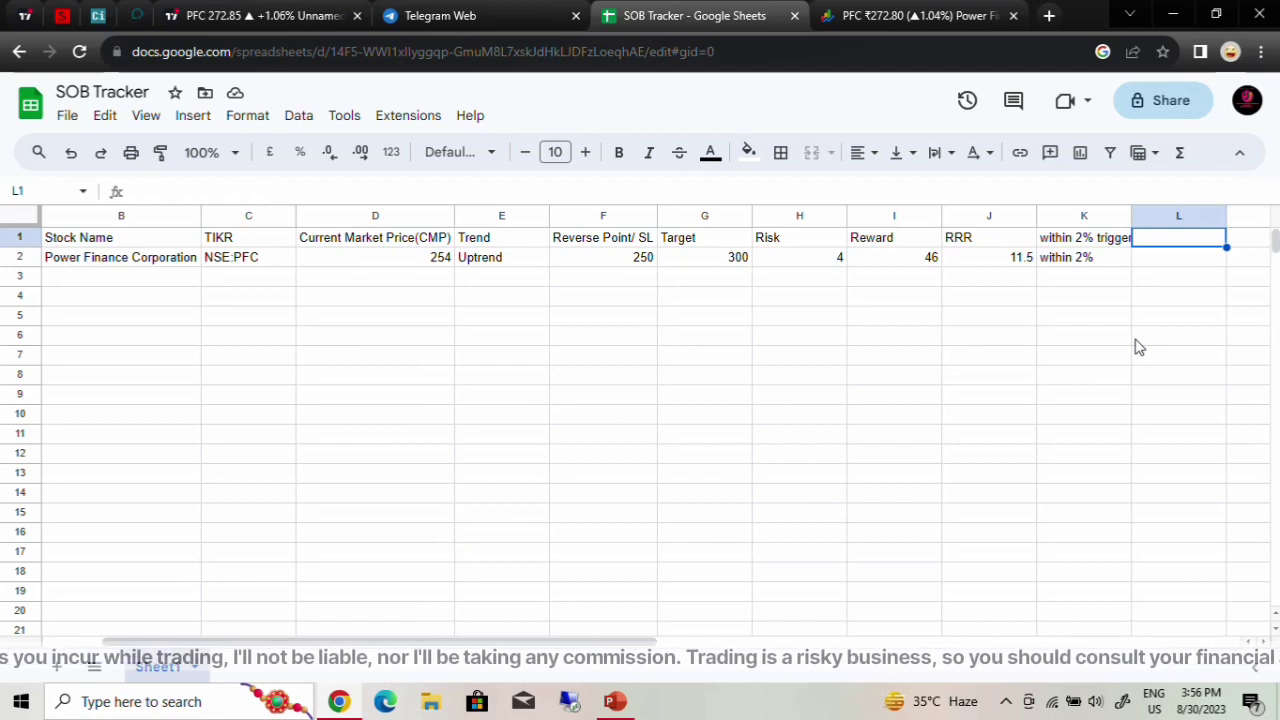
text(TR)
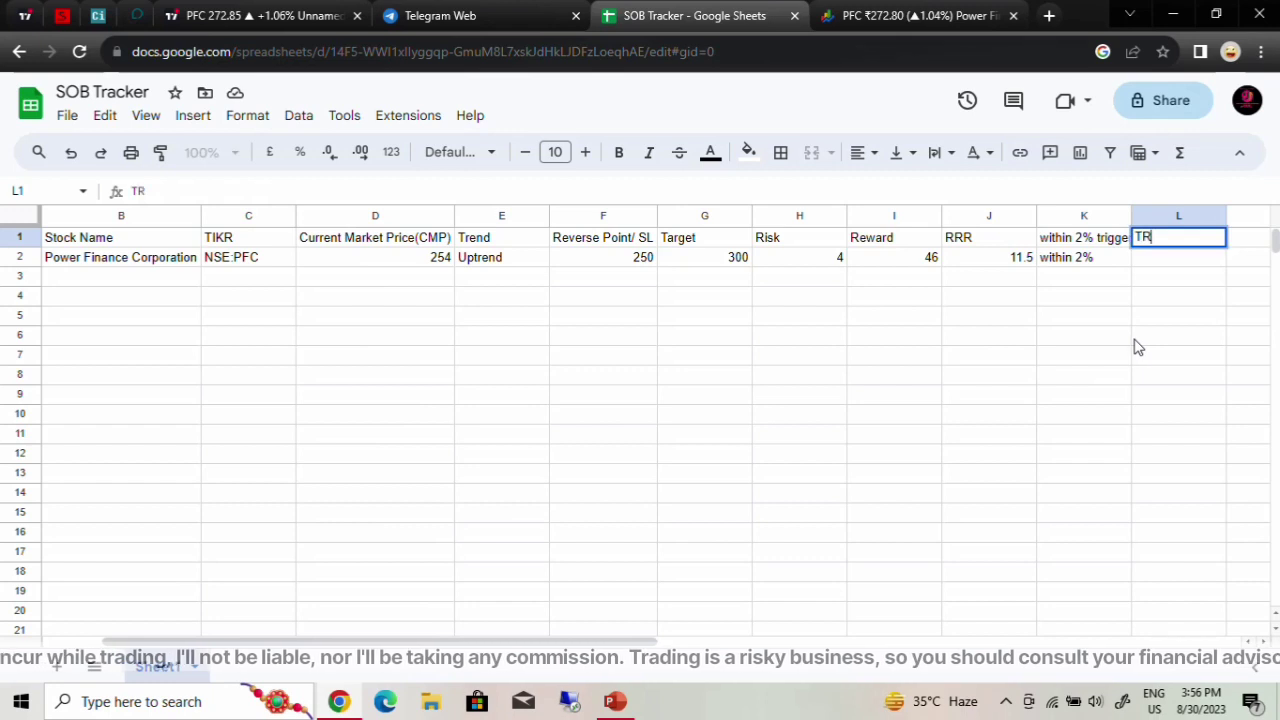
key(BackSpace)
text(rend )
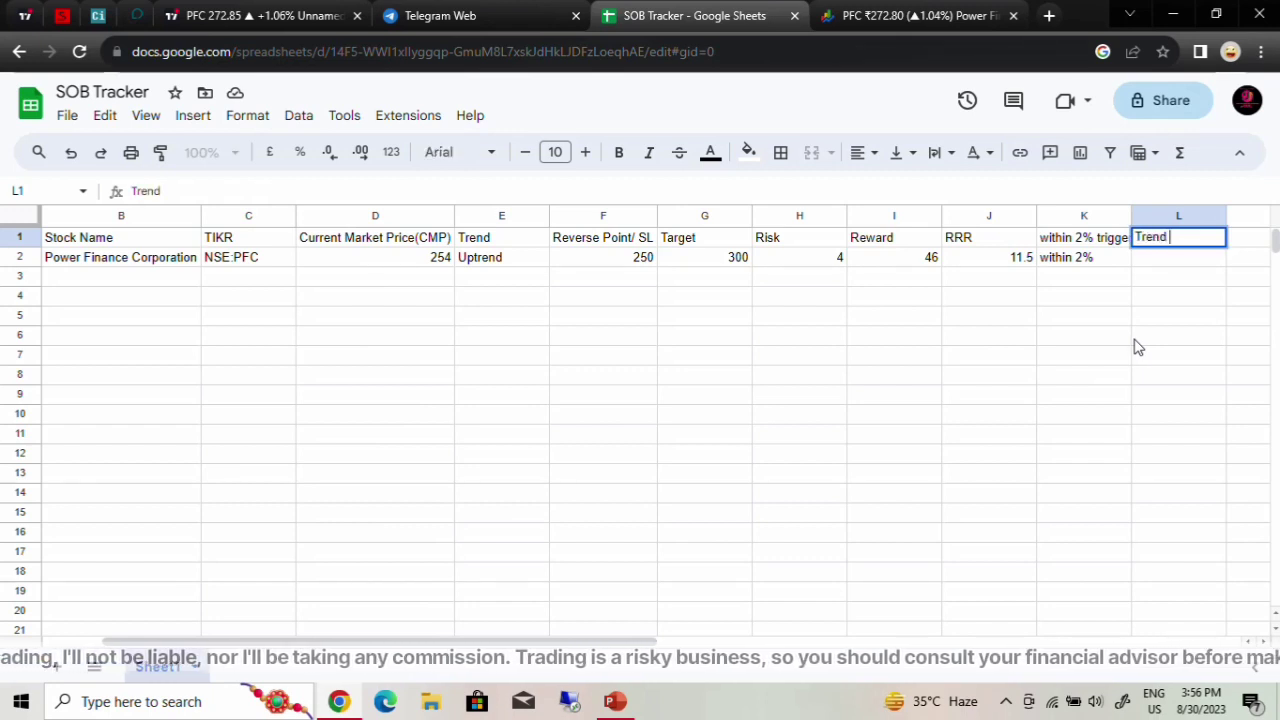
text(Trigger)
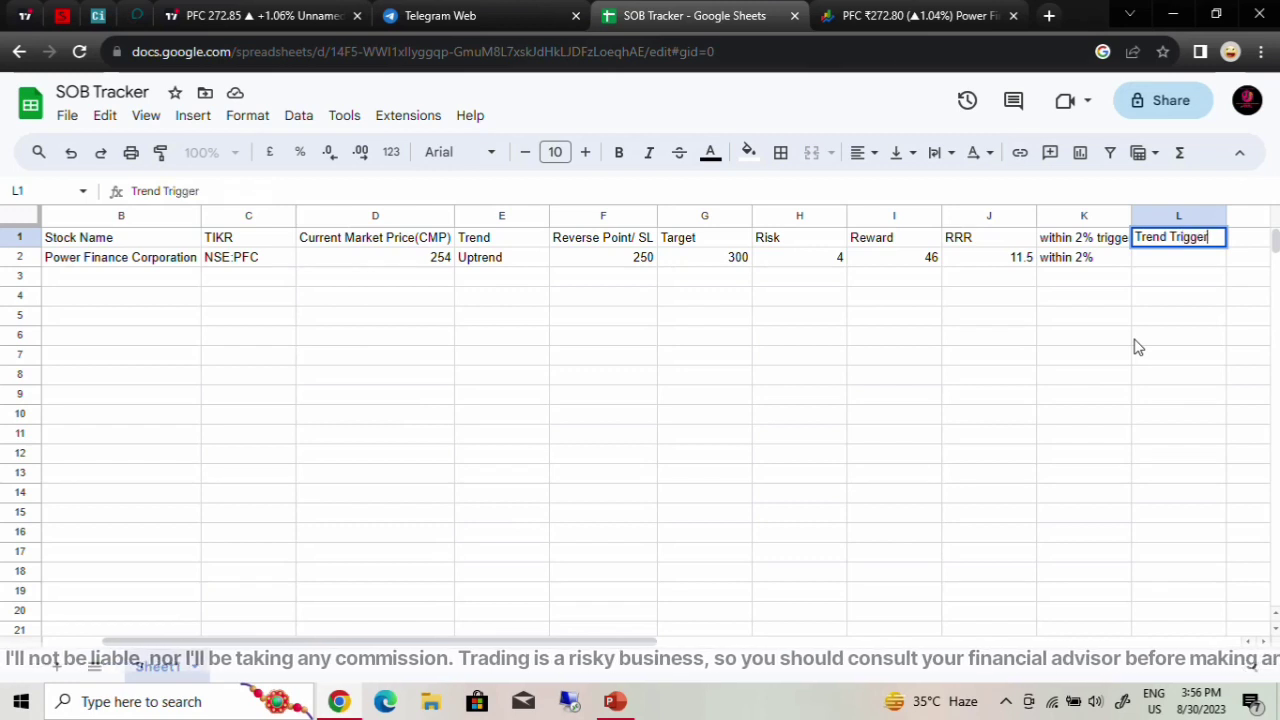
key(Return)
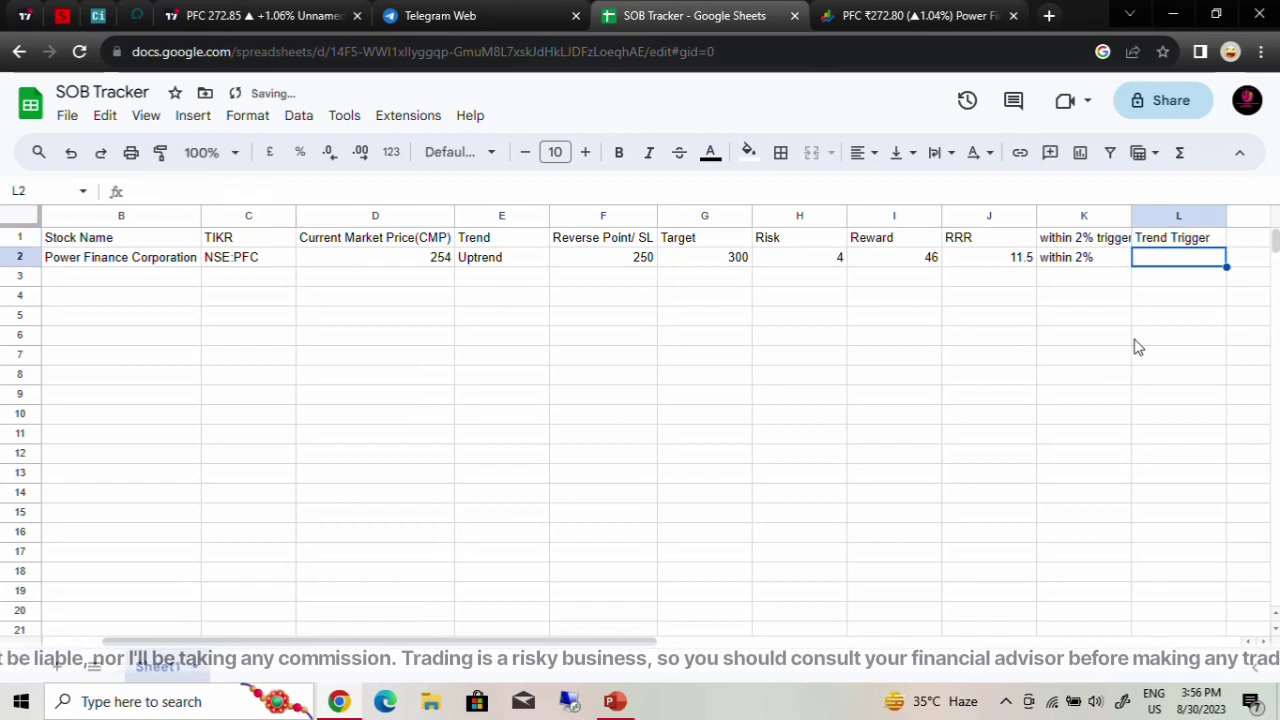
Step: Begin an IF formula in L2 that returns "trendbreached" when D2<F2, up to its value-if-false argument
text(=if)
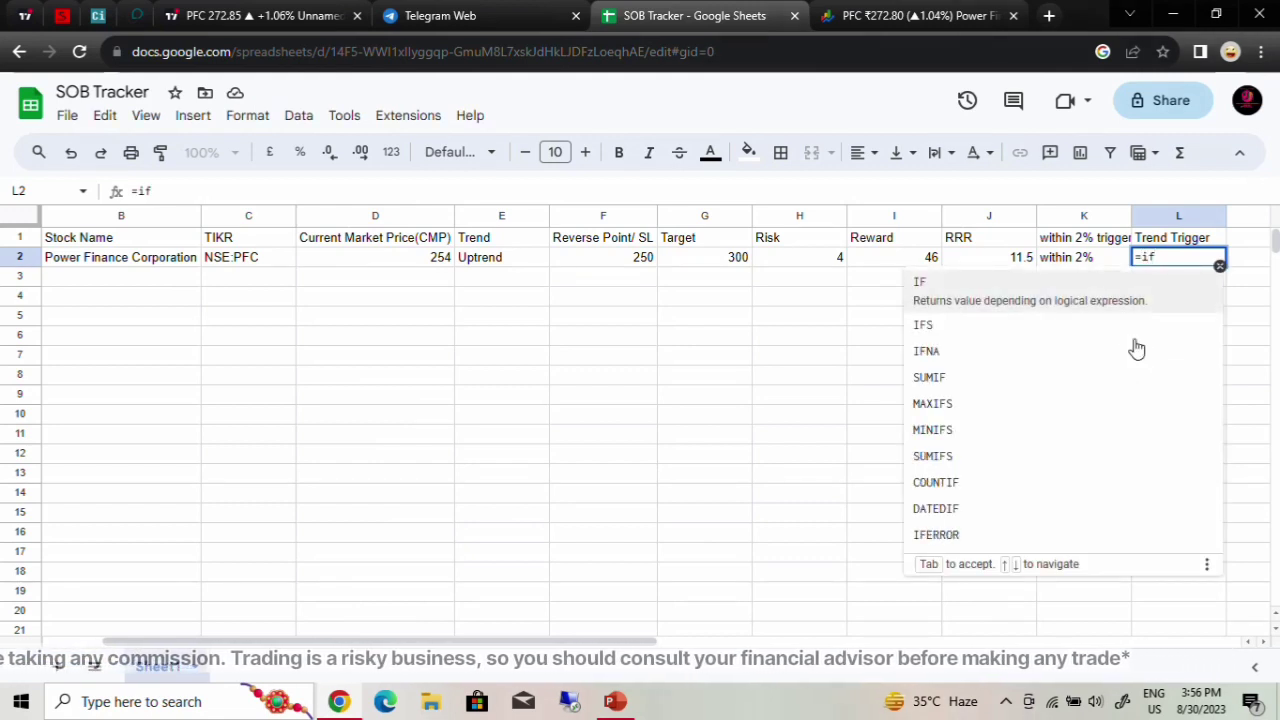
text(()
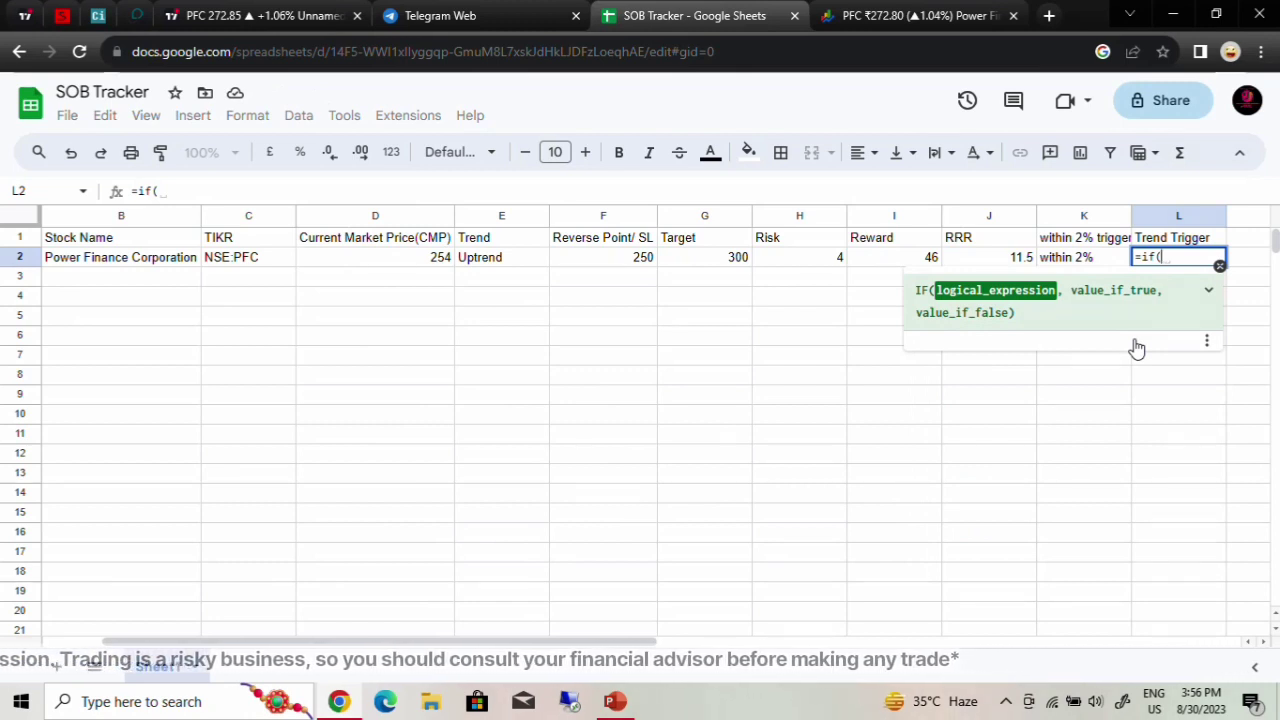
key(Left)
key(Left)
key(Left)
key(Left)
key(Left)
key(Left)
key(Left)
key(Left)
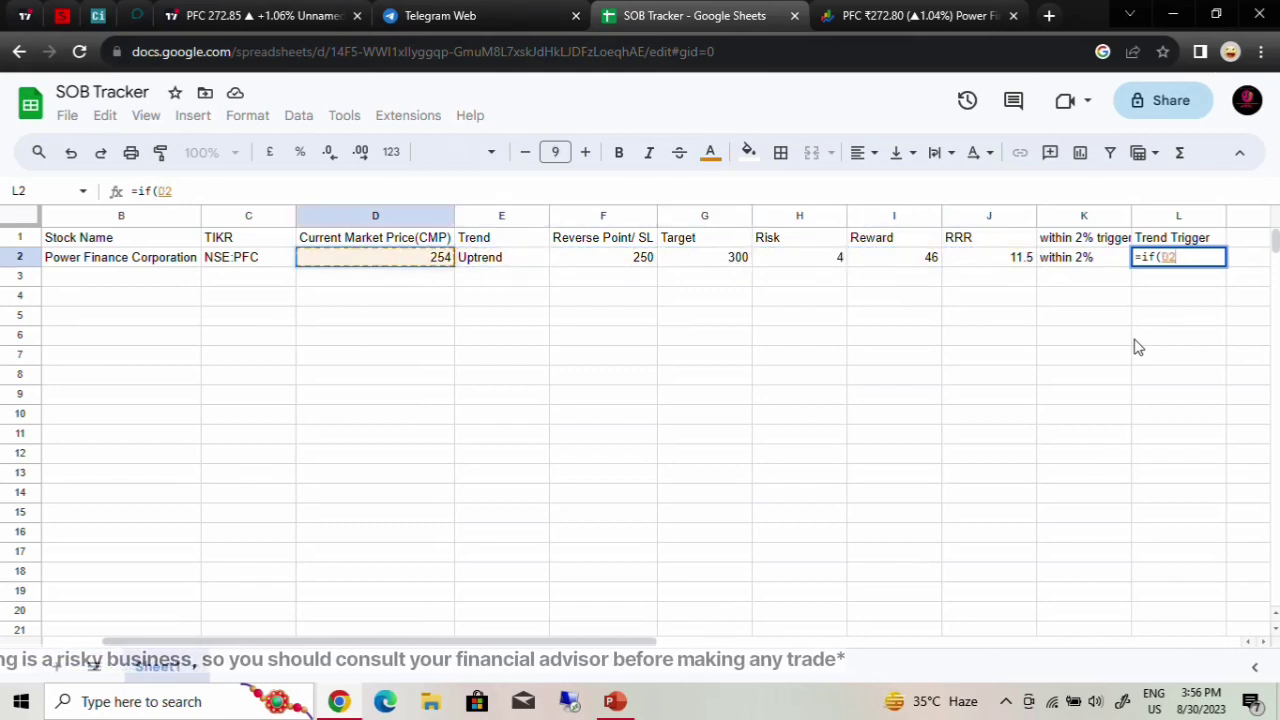
text(<)
key(Left)
key(Left)
key(Left)
key(Left)
key(Left)
key(Left)
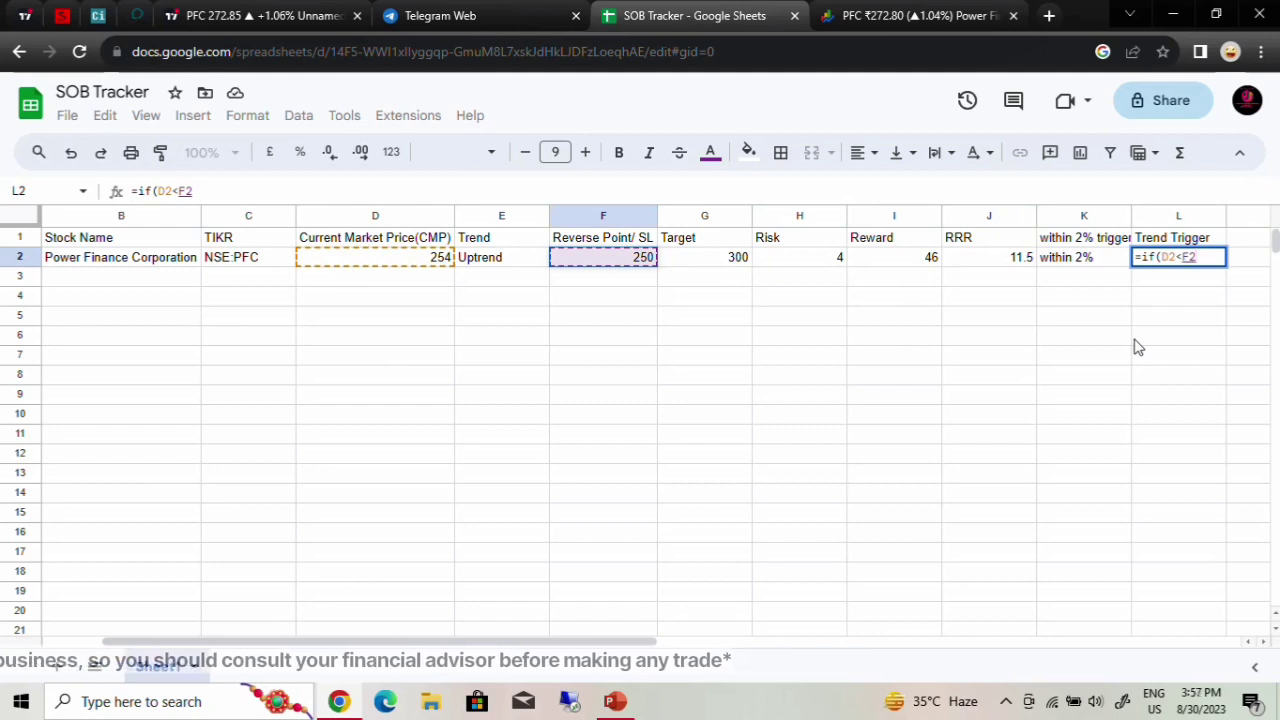
text(,"t)
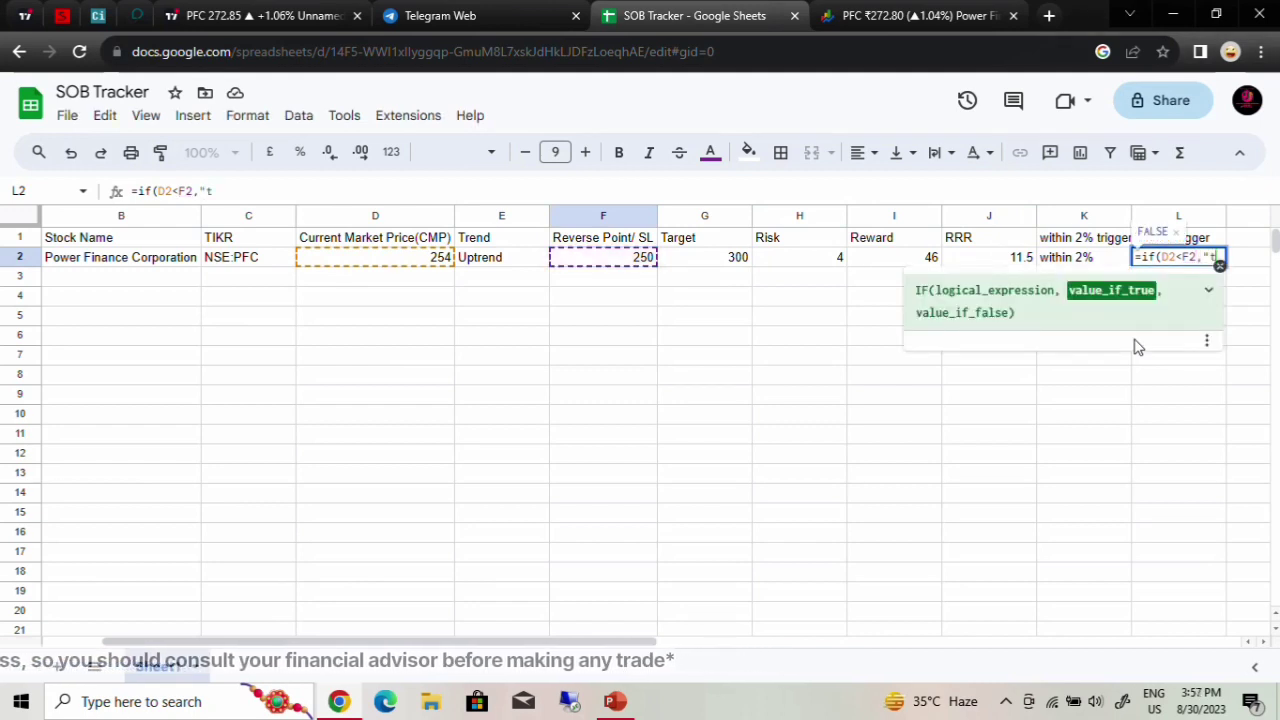
text(rend)
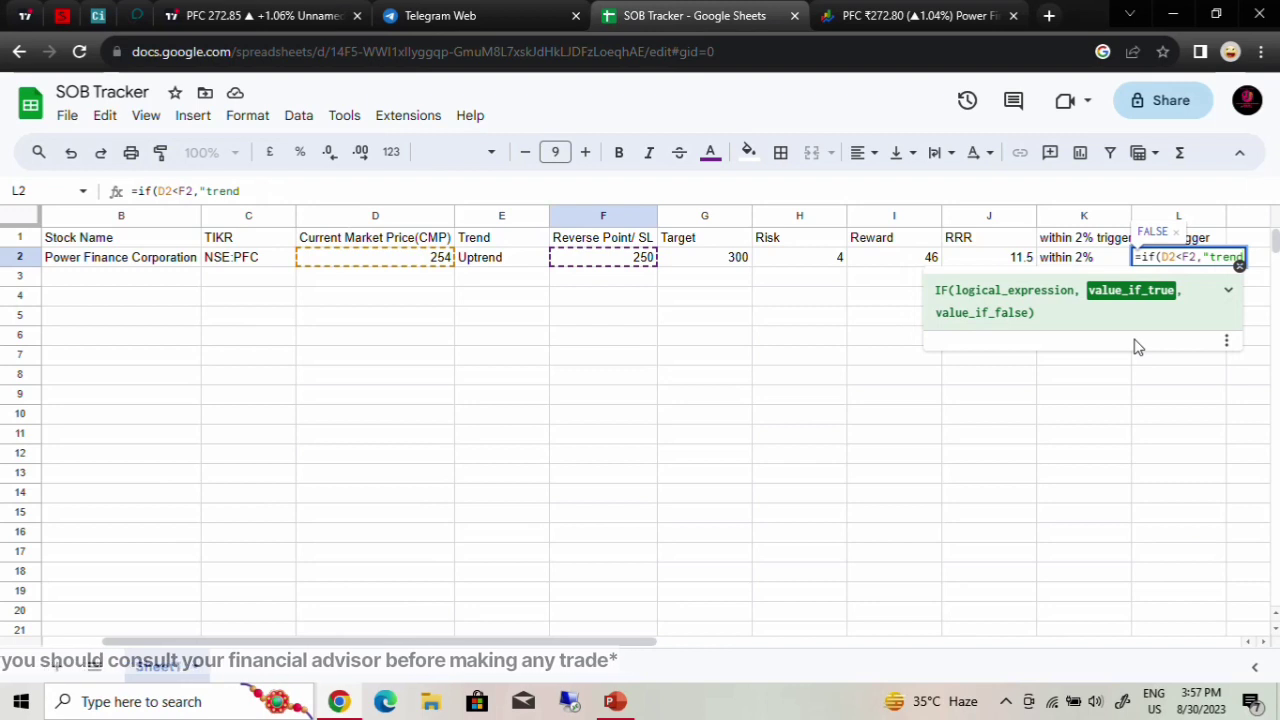
text(brea)
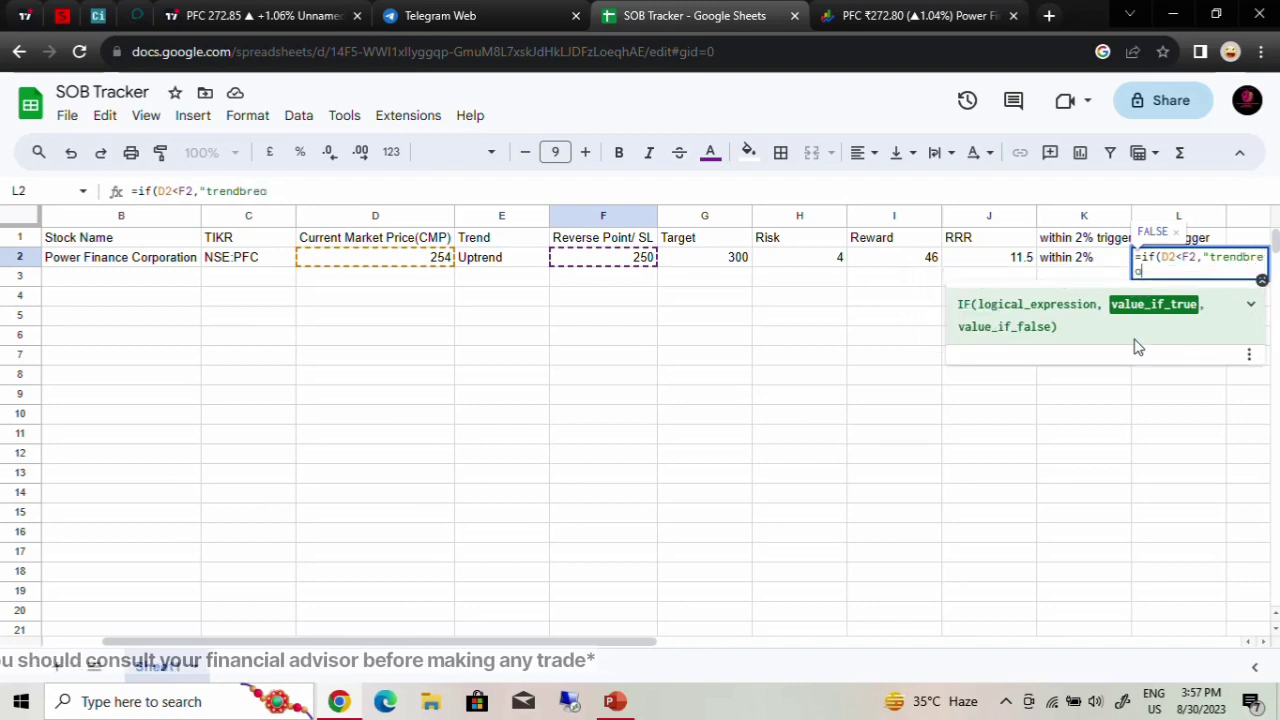
text(ched")
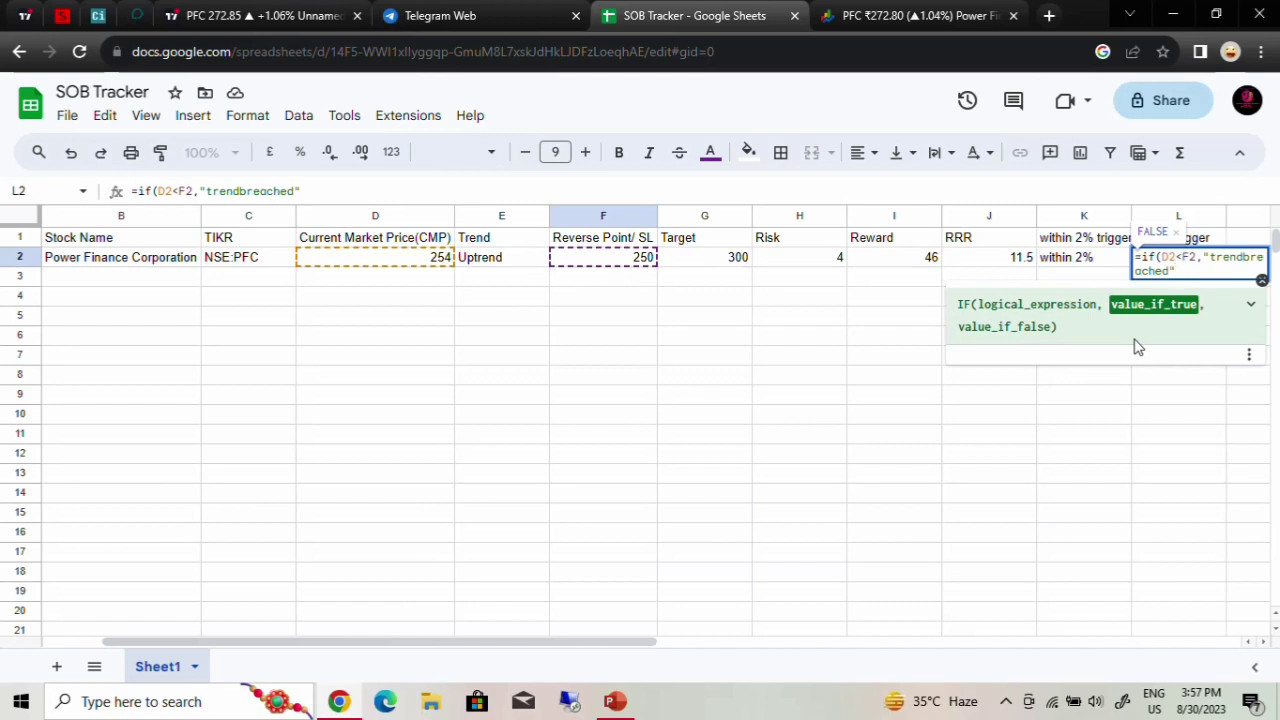
text(,)
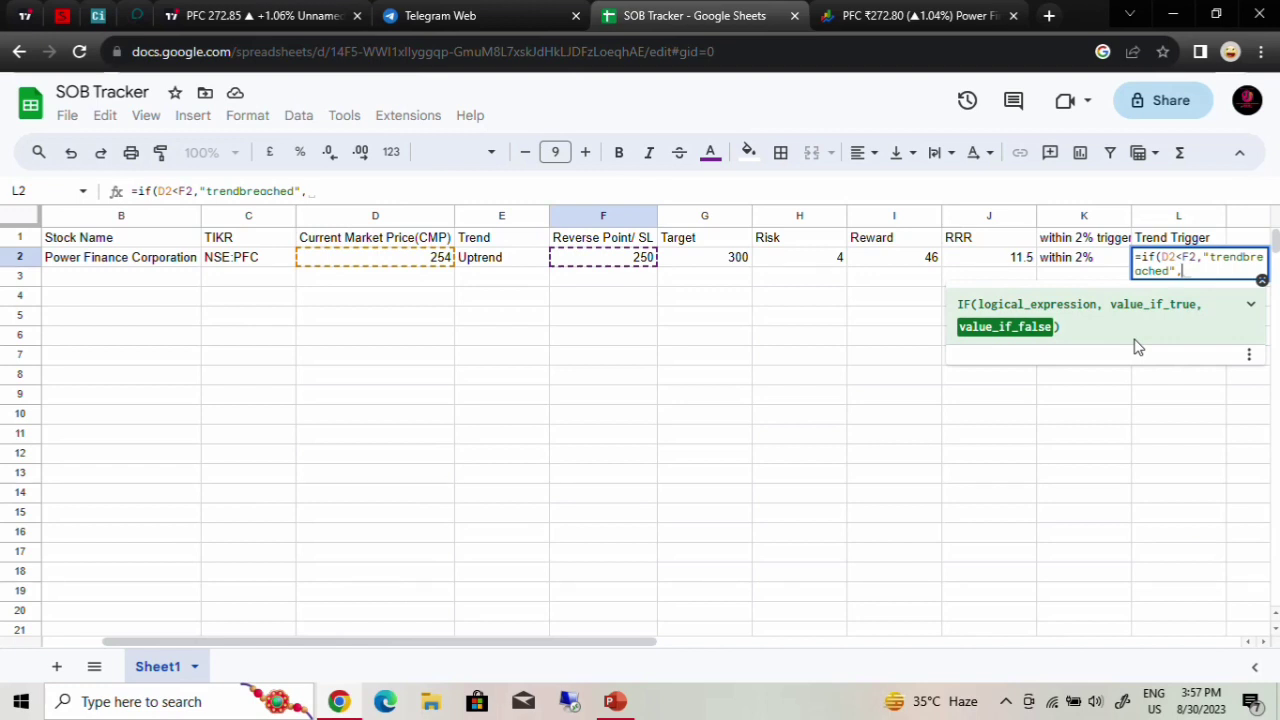
Step: Complete the L2 formula with the nested condition if(D2>G2,"trendcontinued",0) as its value-if-false argument
text(if)
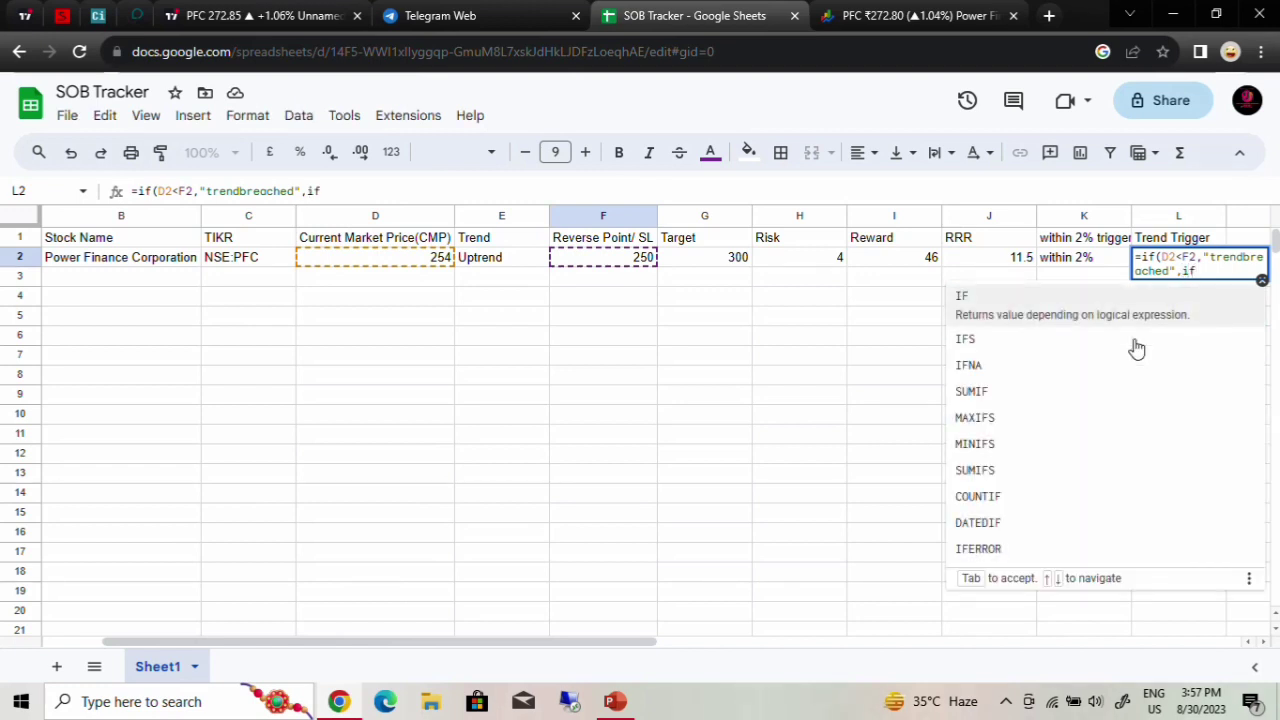
text(()
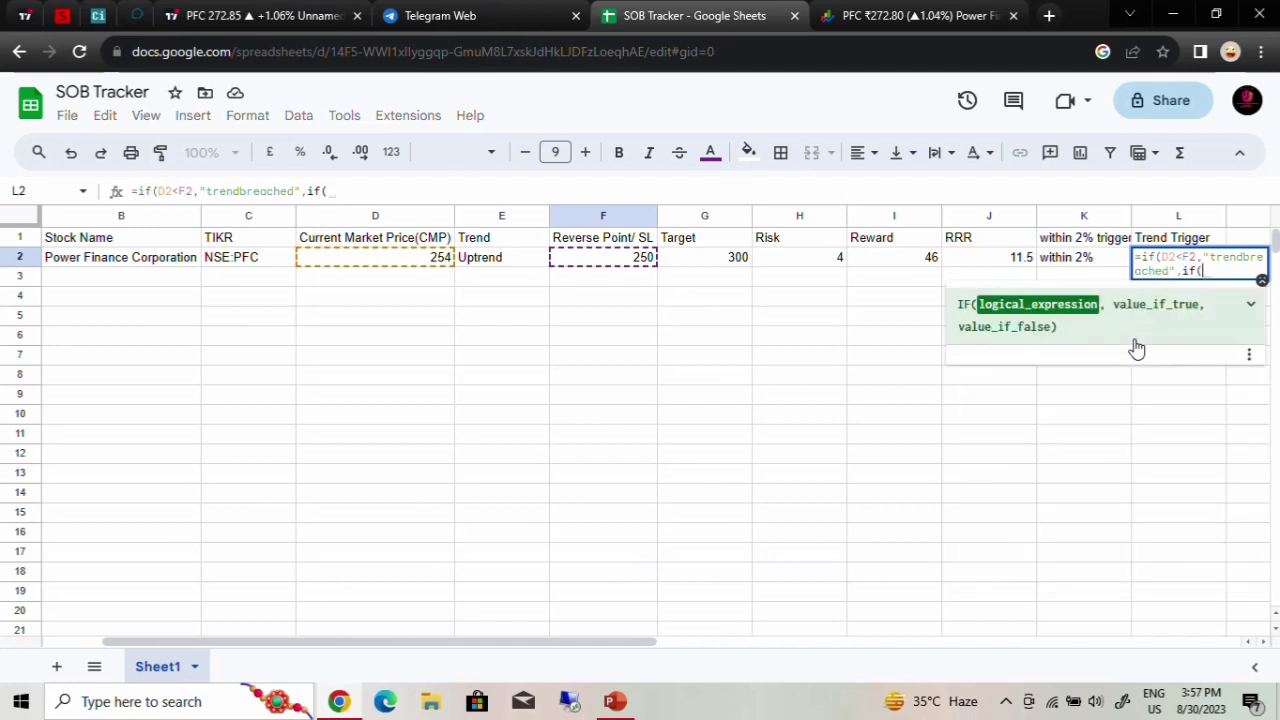
key(Left)
key(Left)
key(Left)
key(Left)
key(Left)
key(Left)
key(Left)
key(Left)
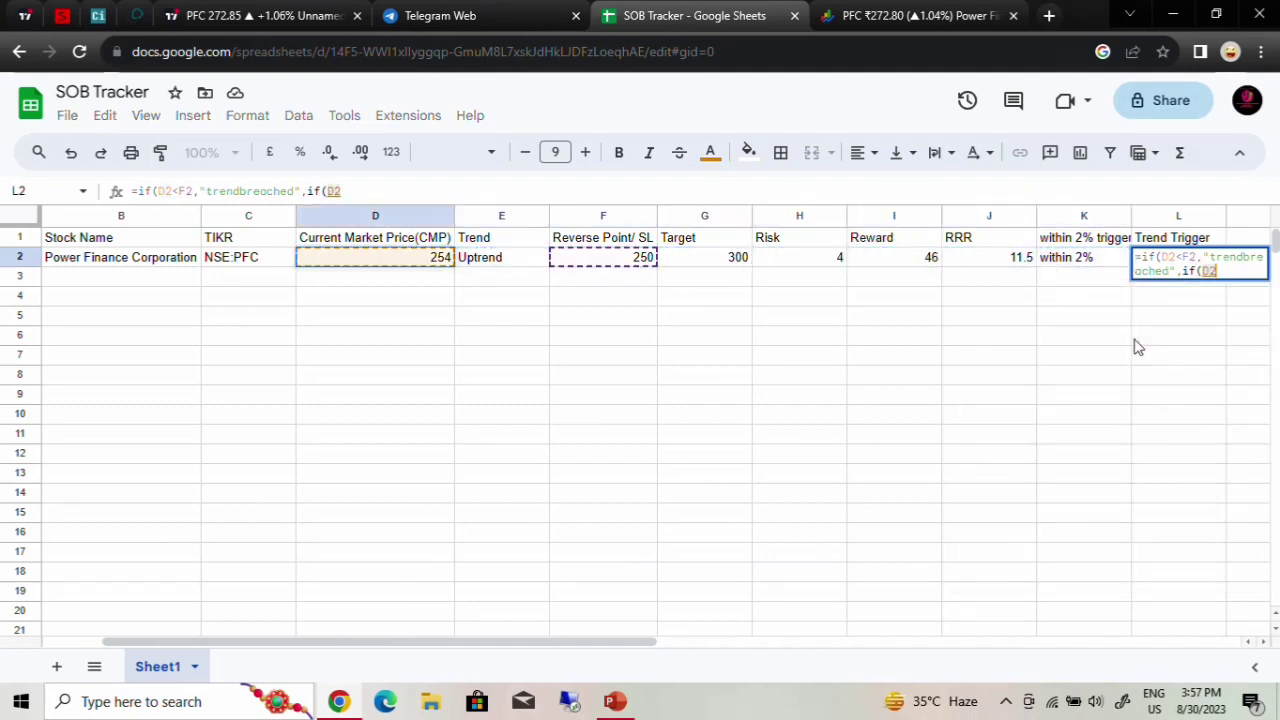
text(>)
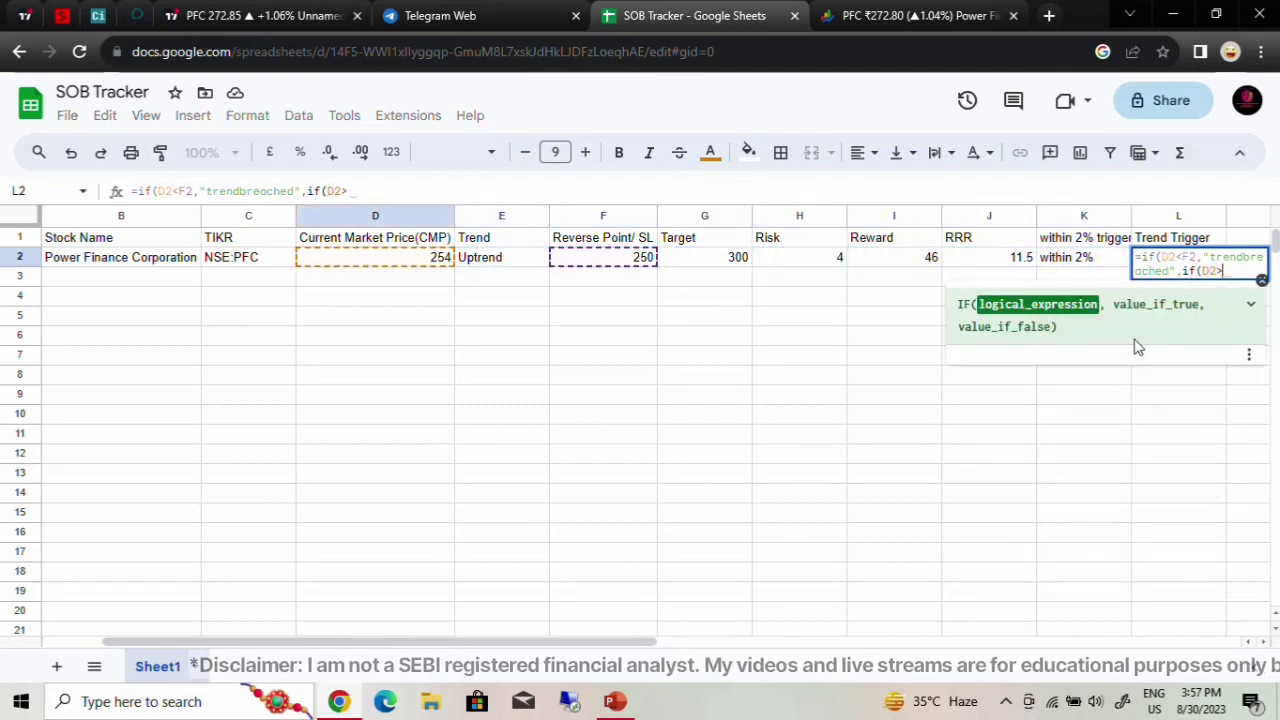
key(Left)
key(Left)
key(Left)
key(Left)
key(Left)
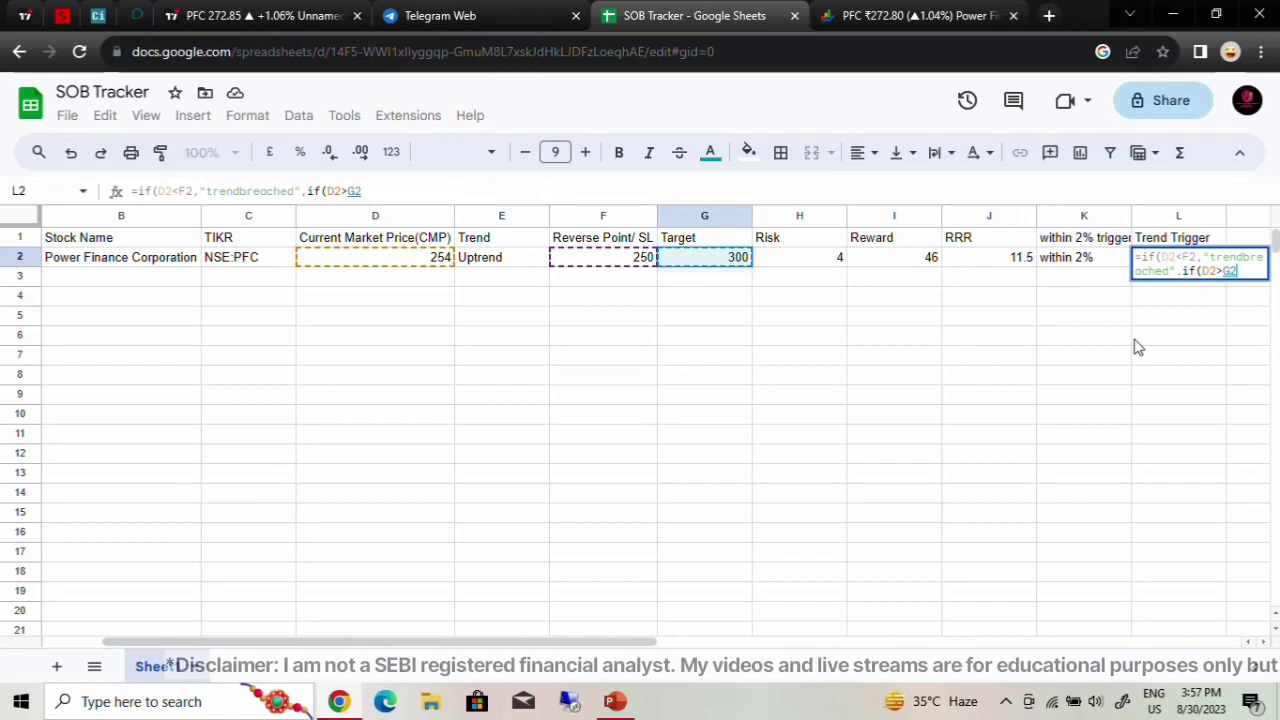
text(,")
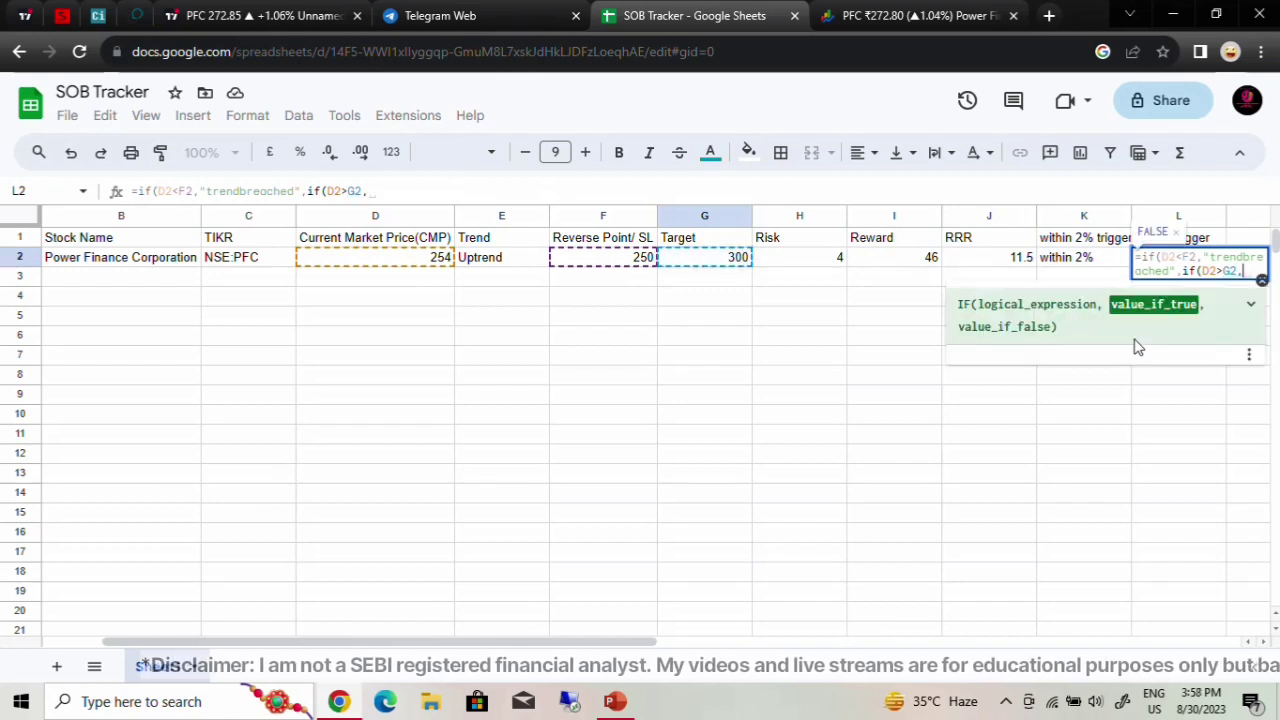
text(te)
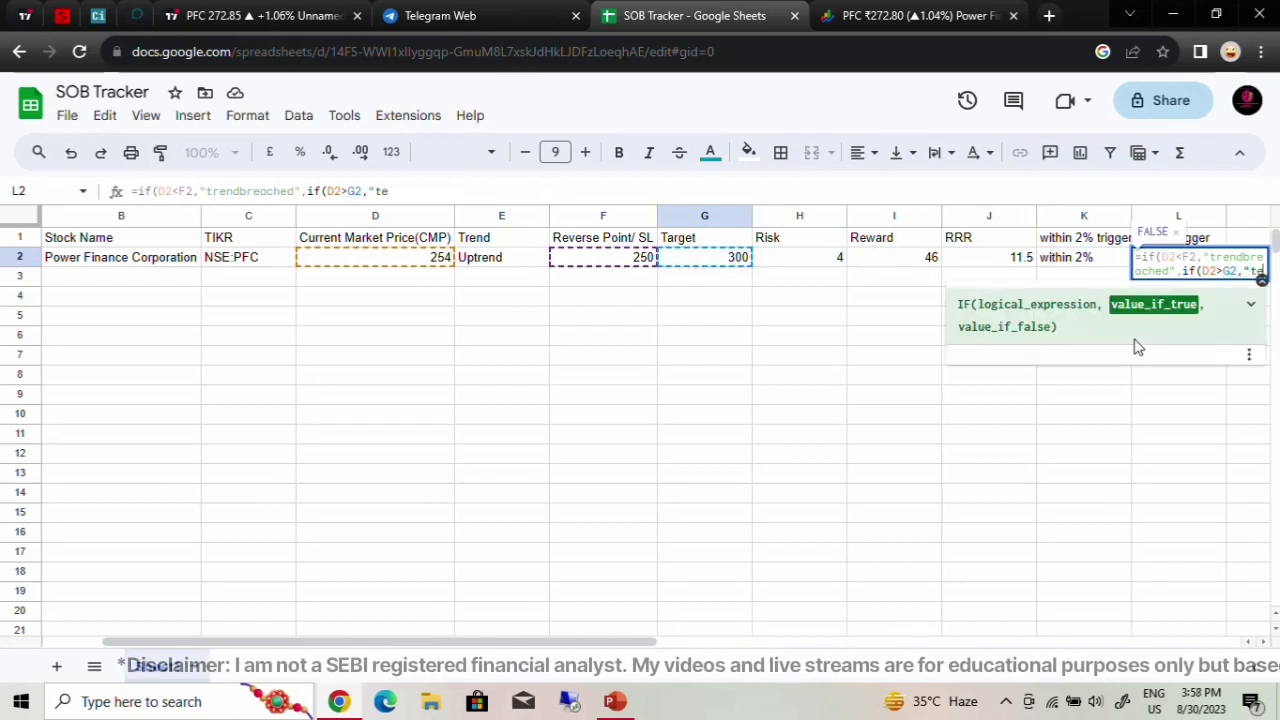
key(BackSpace)
text(rendc)
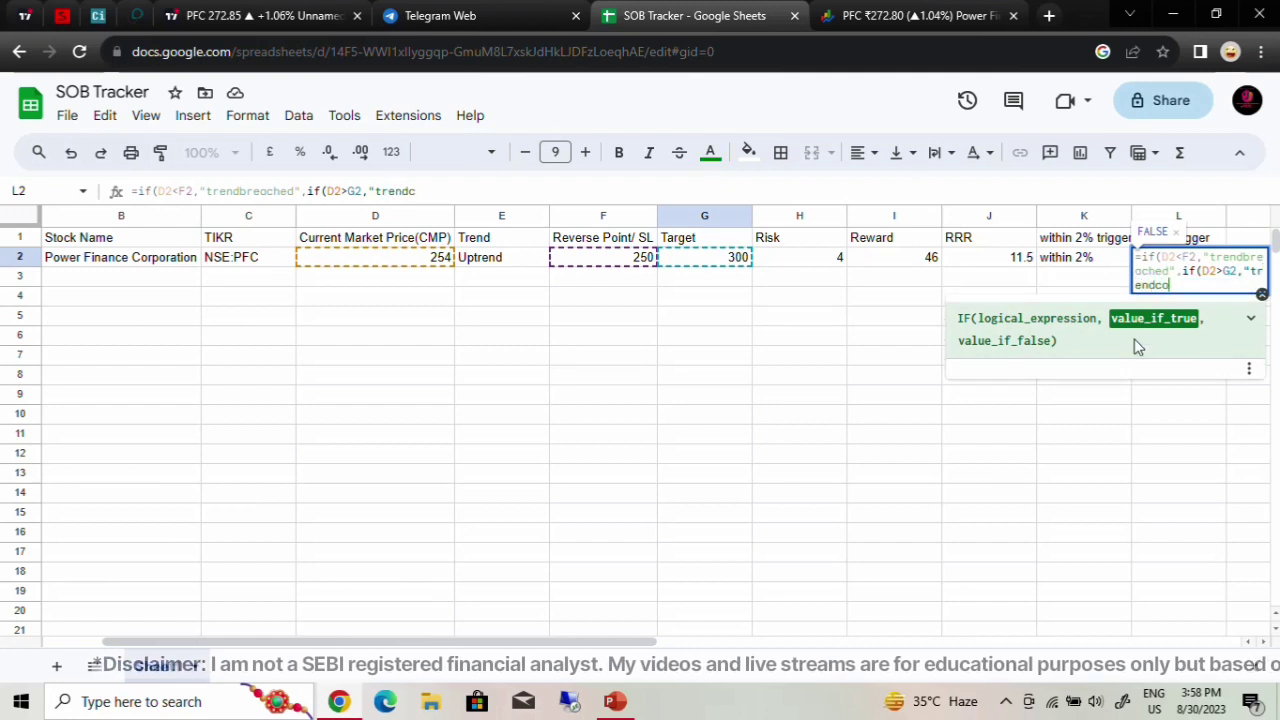
text(ontinue)
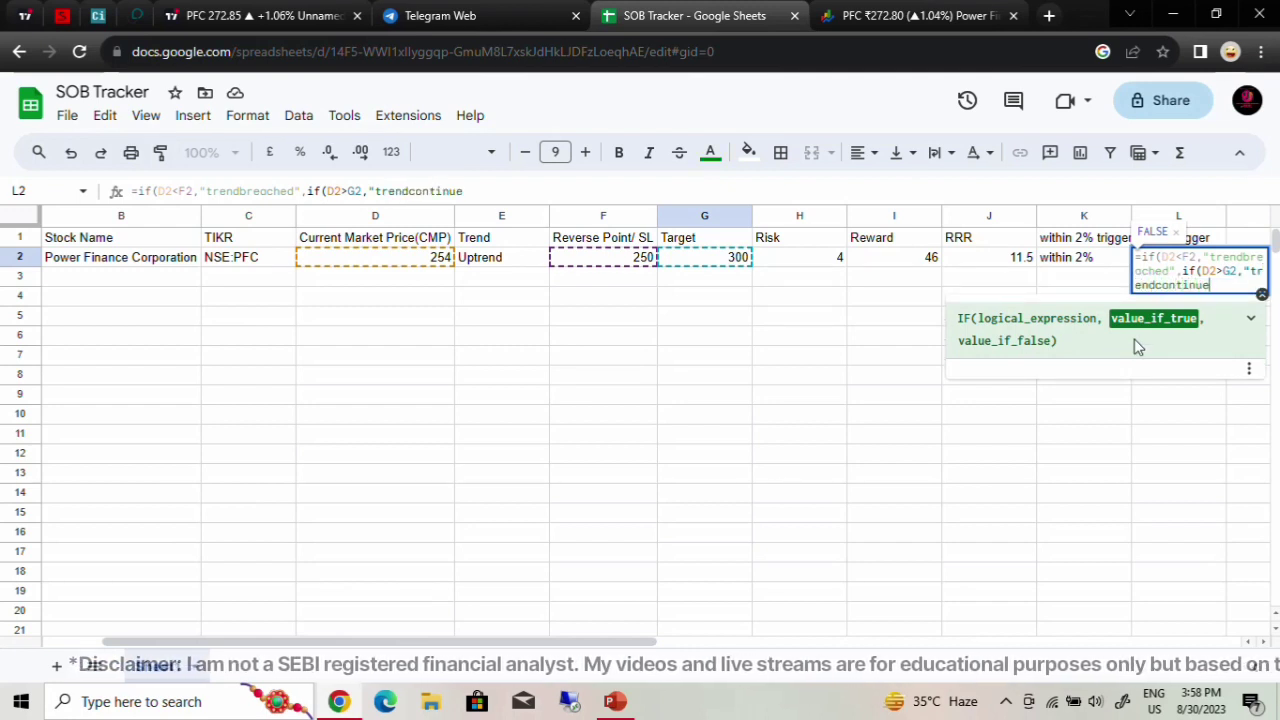
text(d")
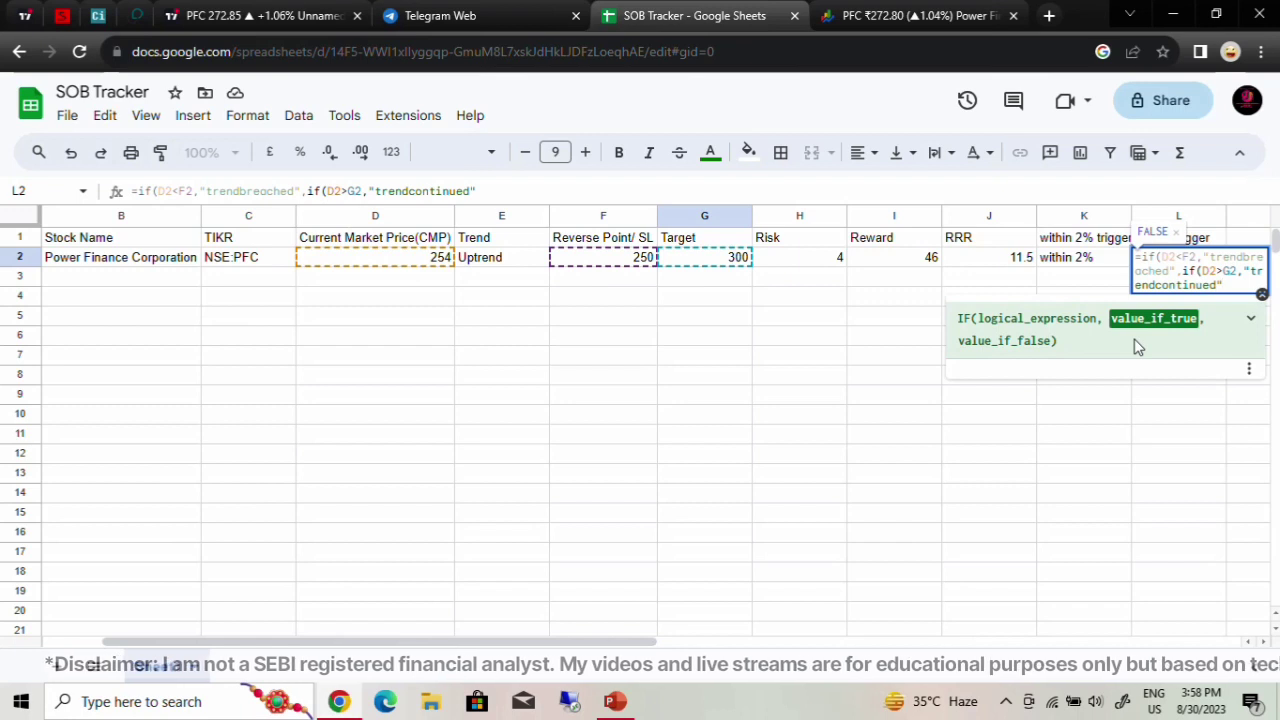
text(,)
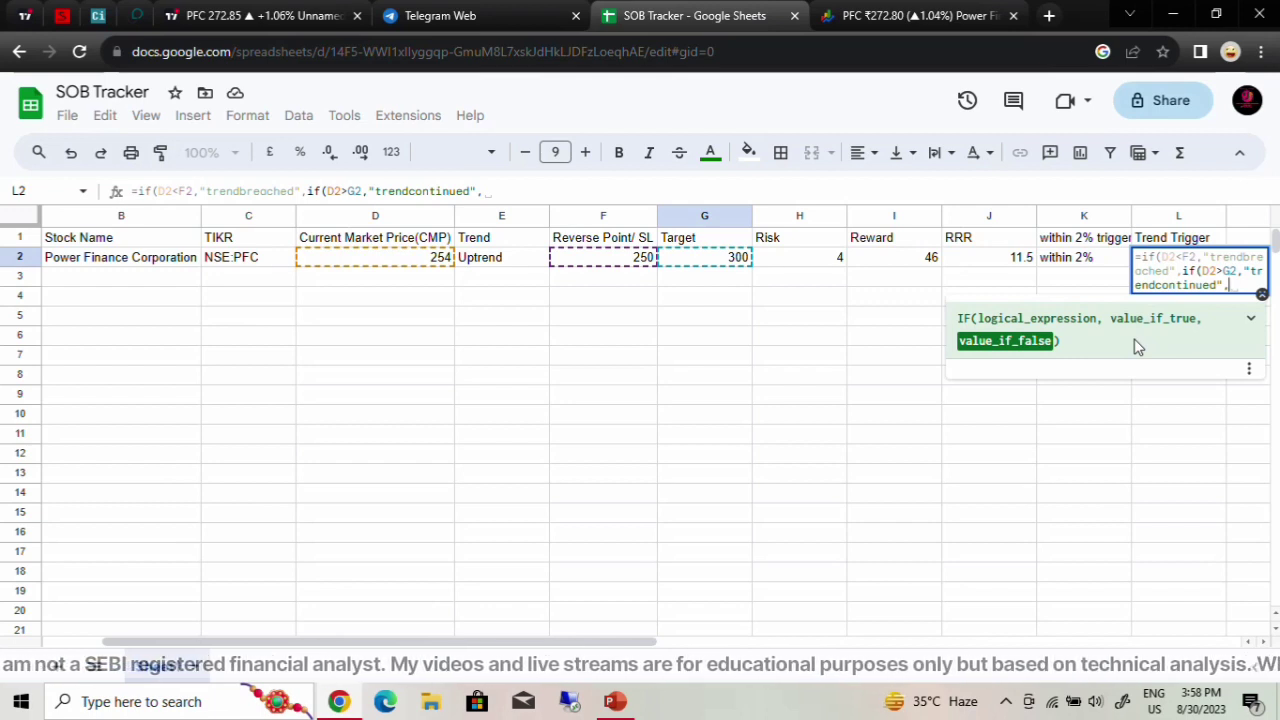
text(0)
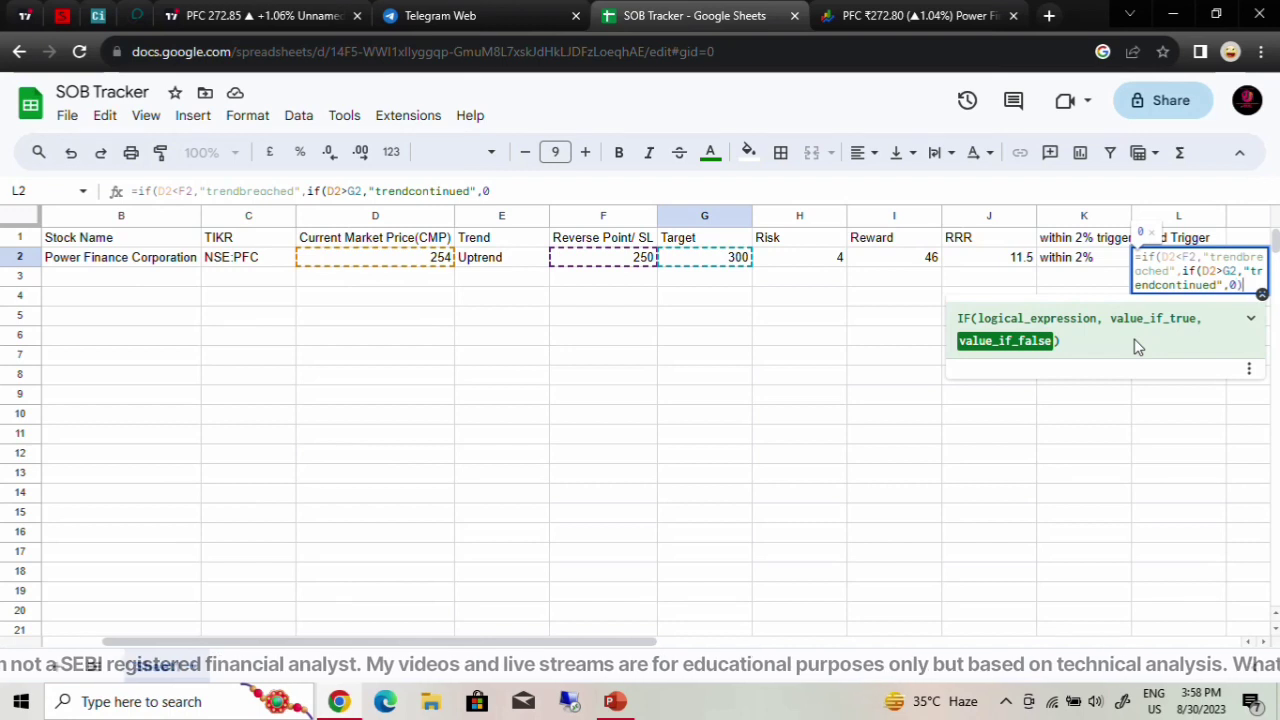
text())
key(Return)
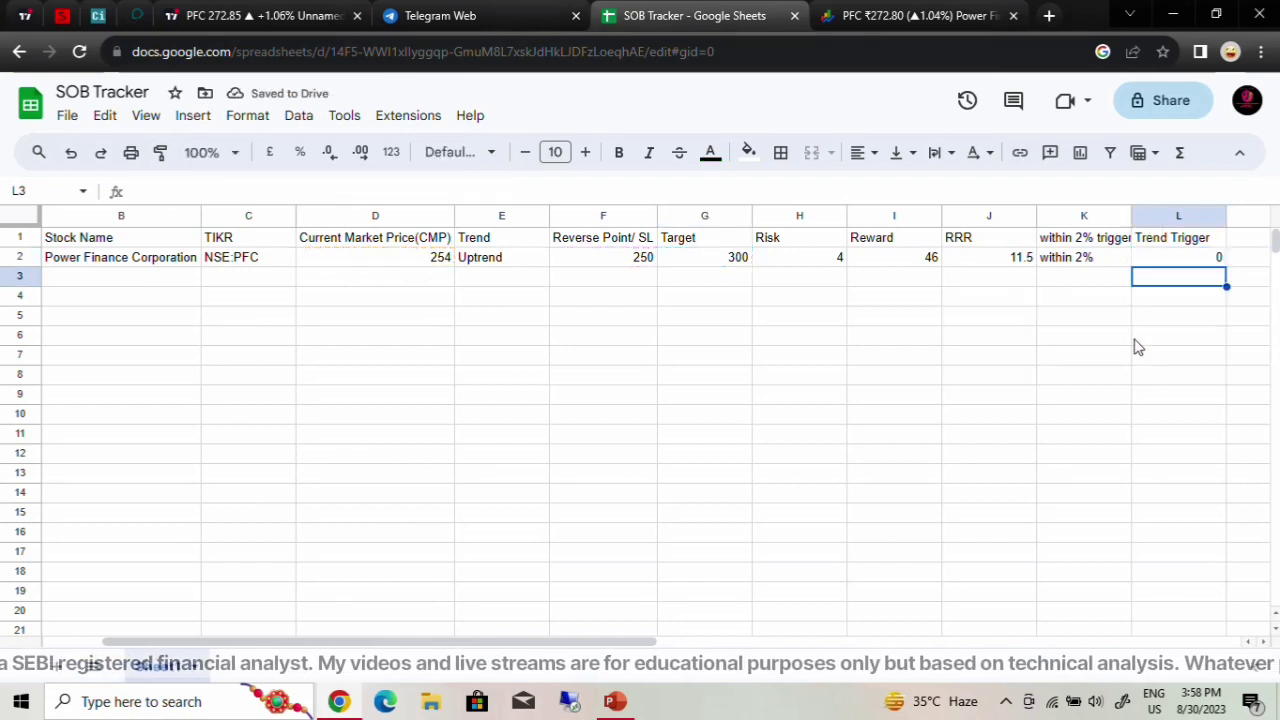
Step: Set the current market price in D2 to 248 to test the trend trigger below the stop loss
key(Left)
key(Left)
key(Left)
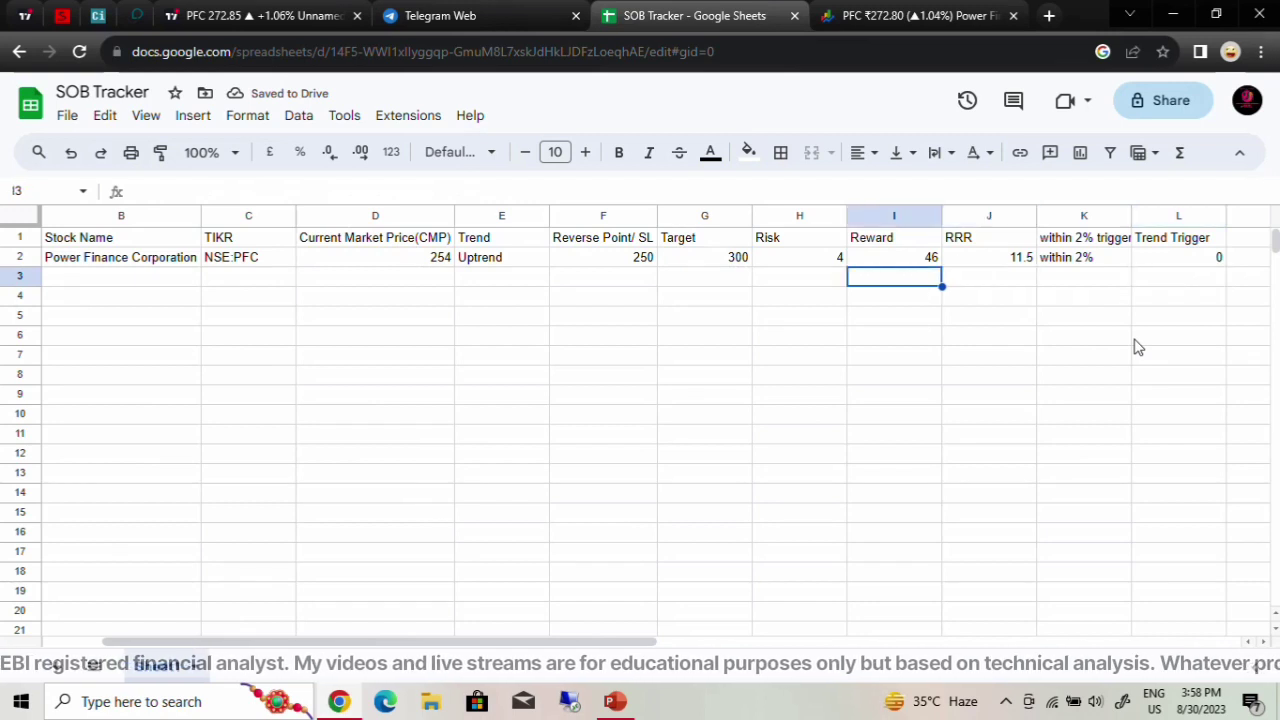
key(Up)
key(Left)
key(Left)
key(Left)
key(Left)
key(Left)
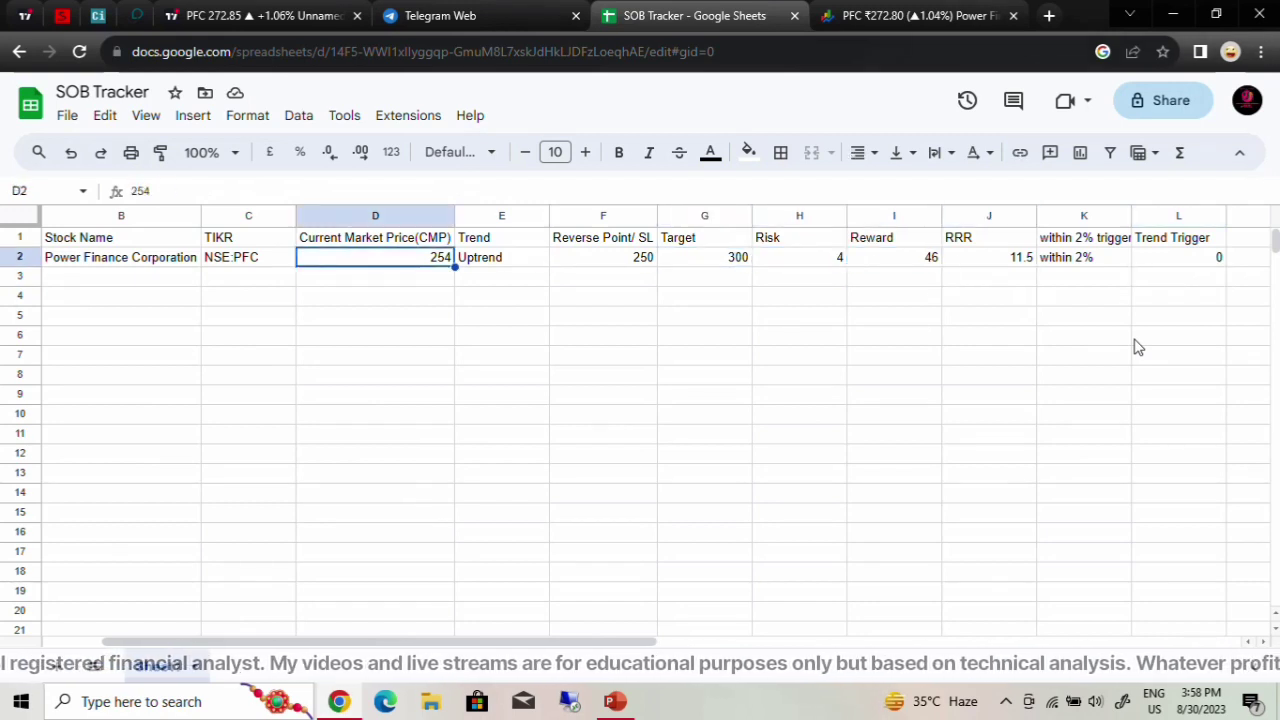
text(248)
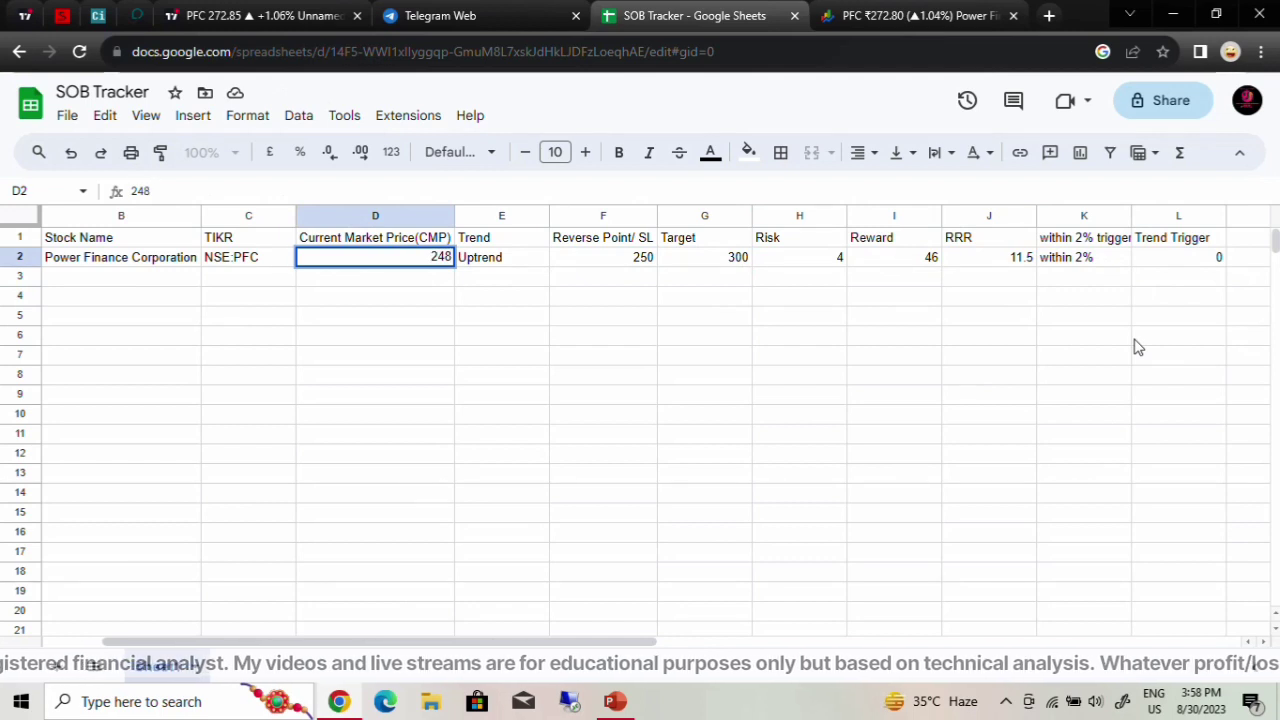
key(Return)
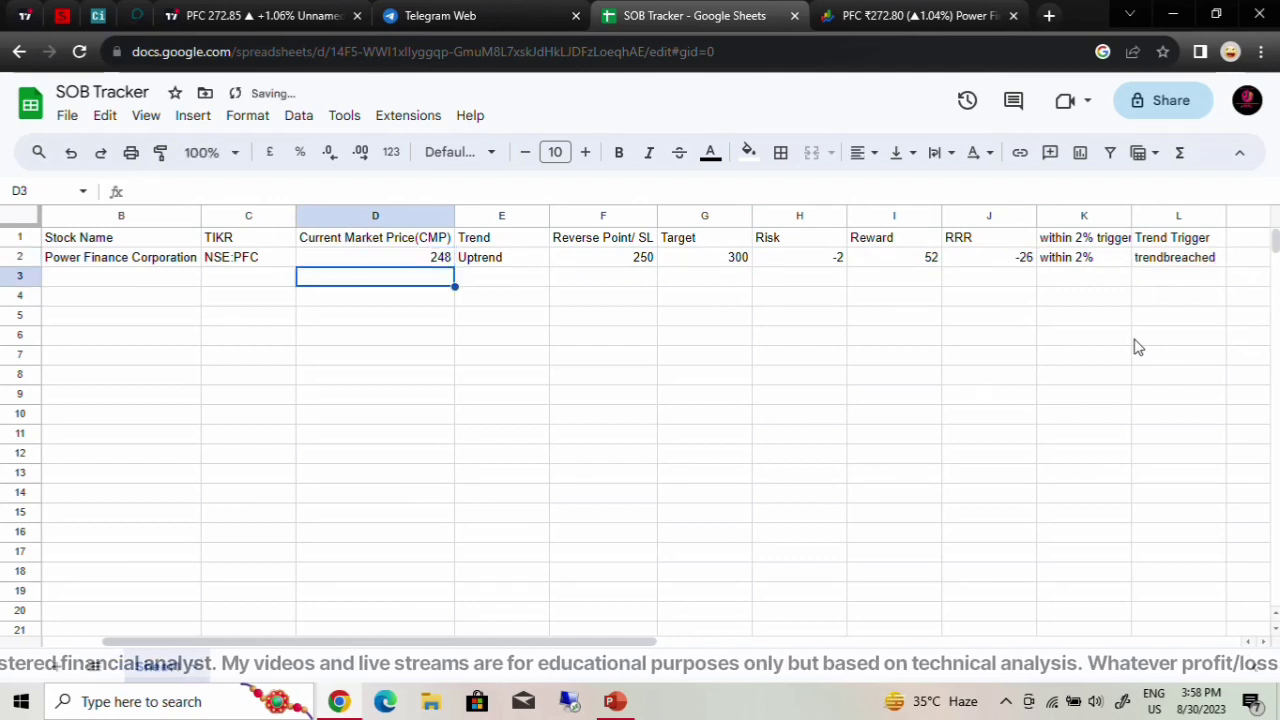
Step: Set the current market price in D2 to 305 to test the trend trigger above the target
click(1148, 259)
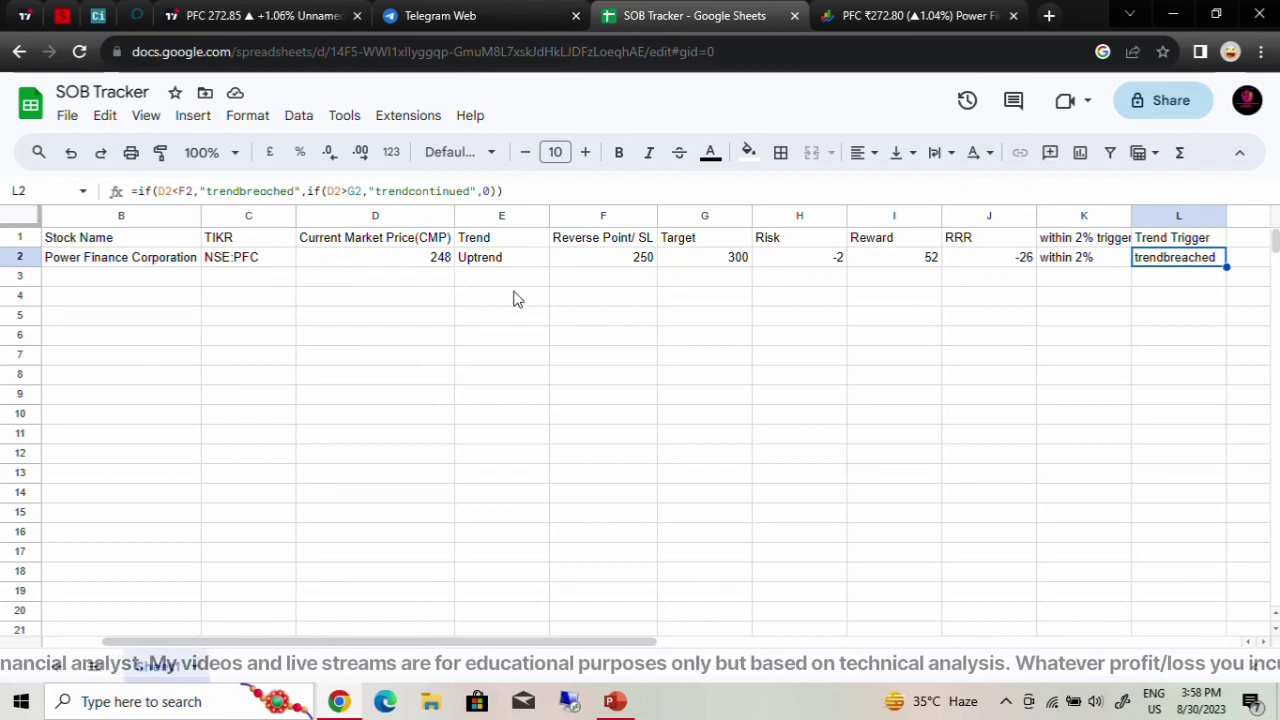
drag(428, 245, 455, 265)
click(443, 296)
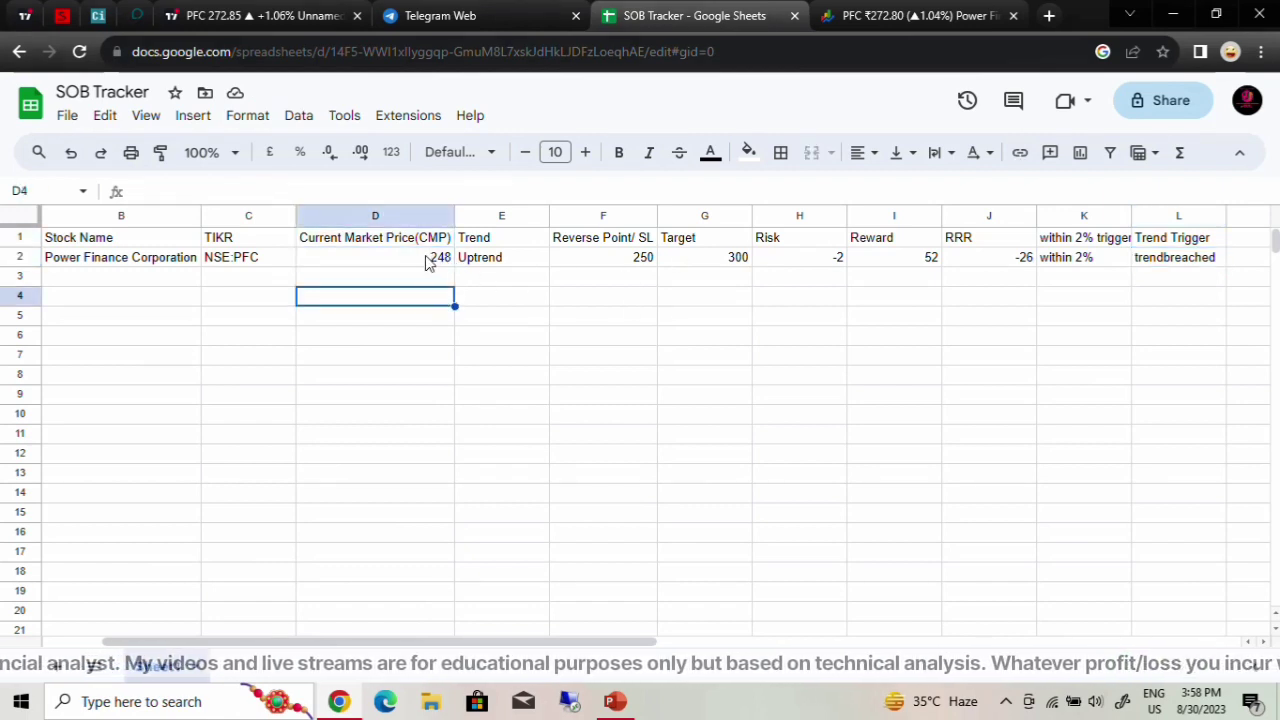
click(429, 259)
text(305)
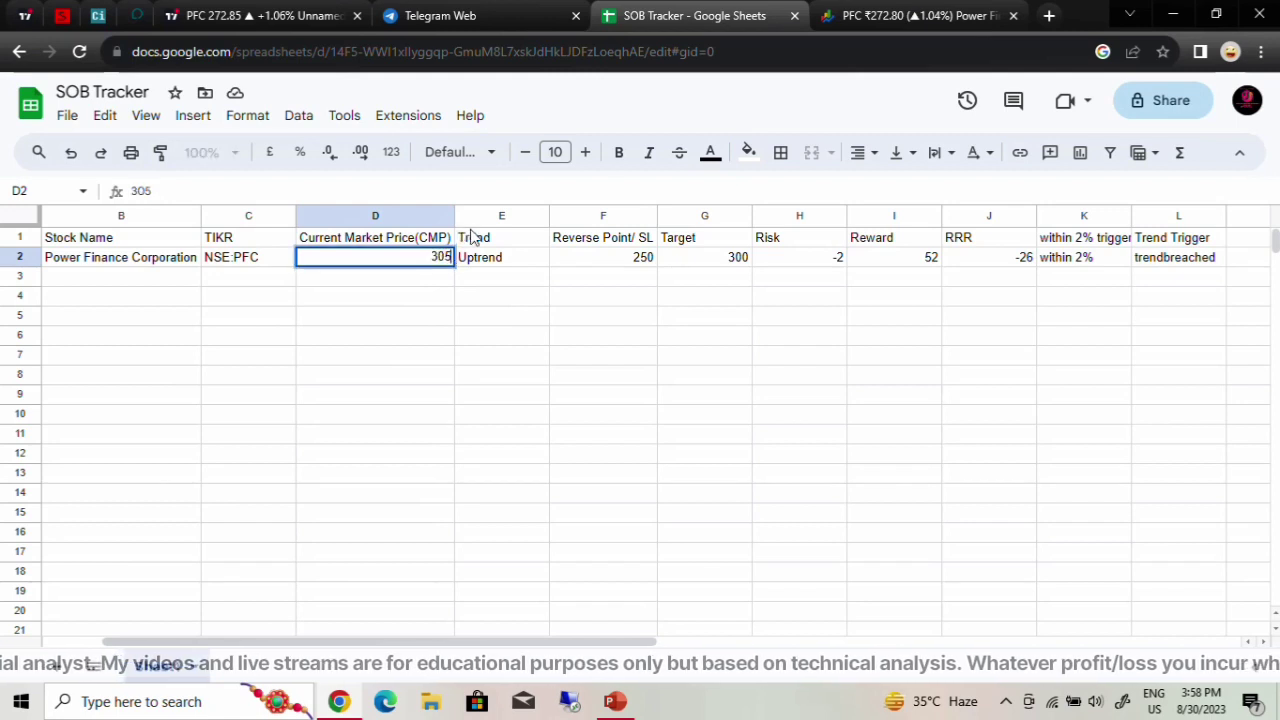
key(Return)
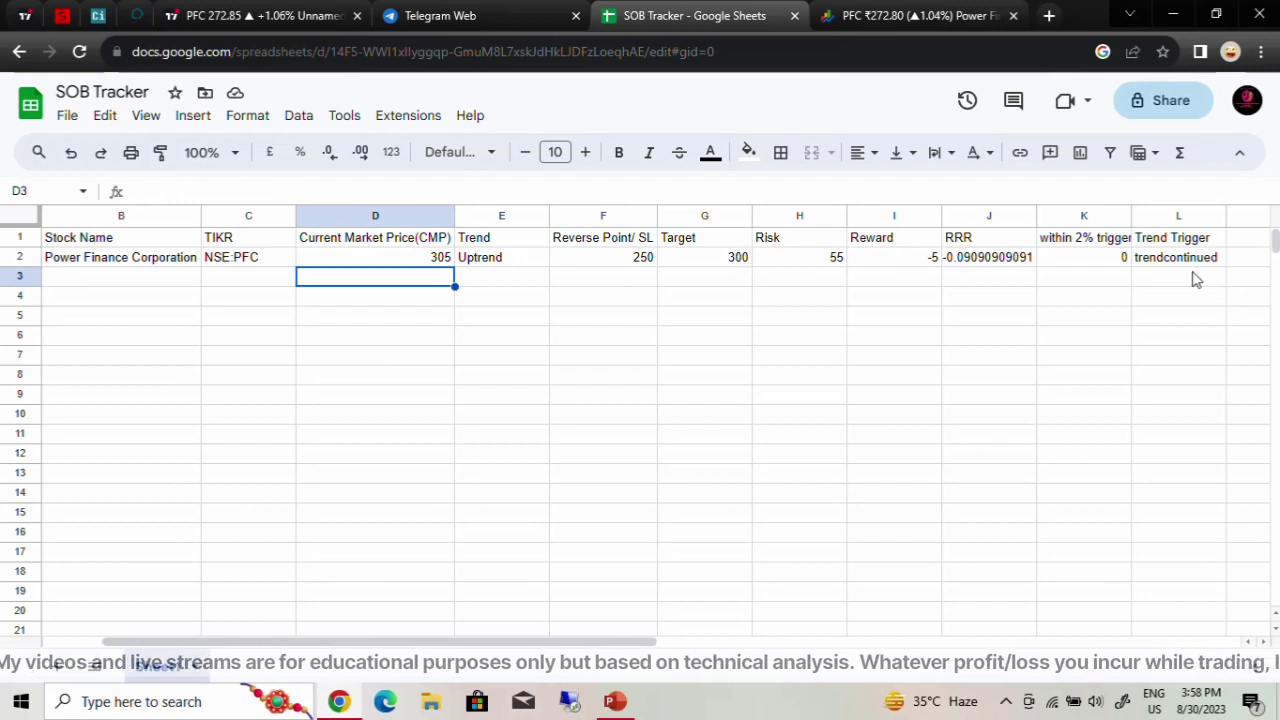
Step: Set the current market price in D2 to 260 to test the trend trigger between stop loss and target
click(428, 257)
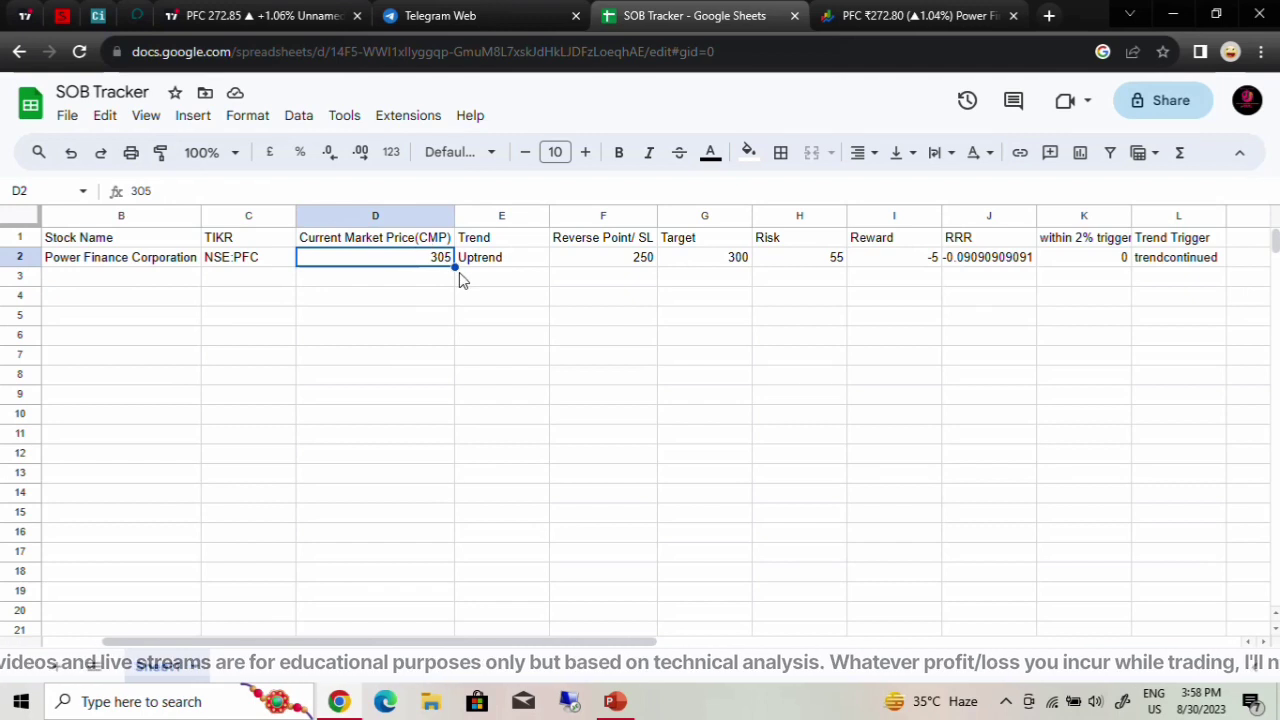
text(260)
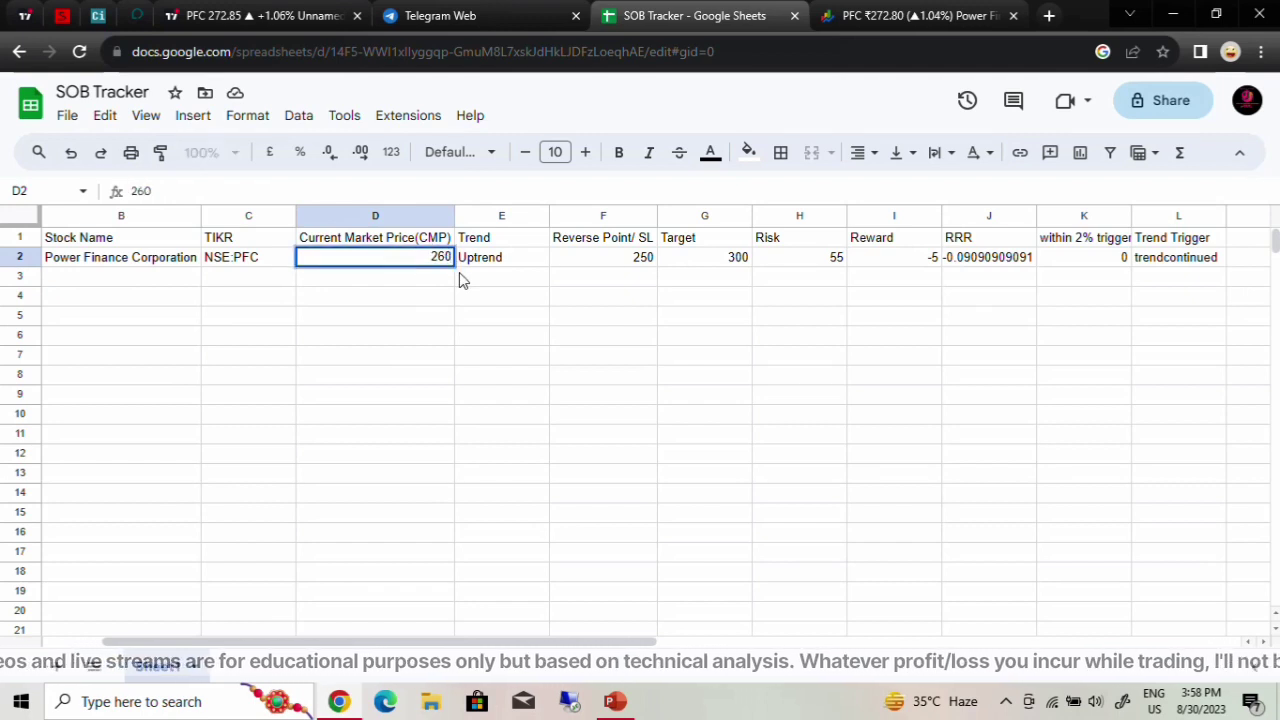
key(Return)
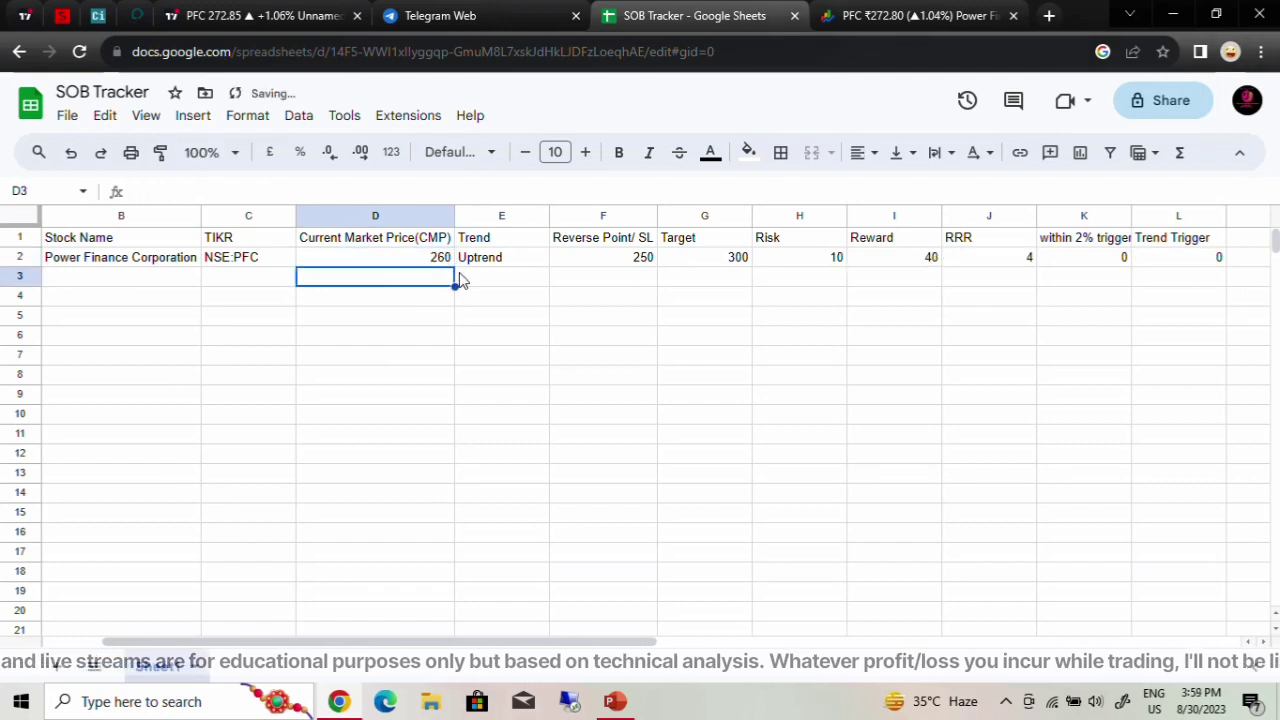
Step: Start a second stock in row 3 with sector "Cigrattes" and stock name "ITC Ltd."
key(Home)
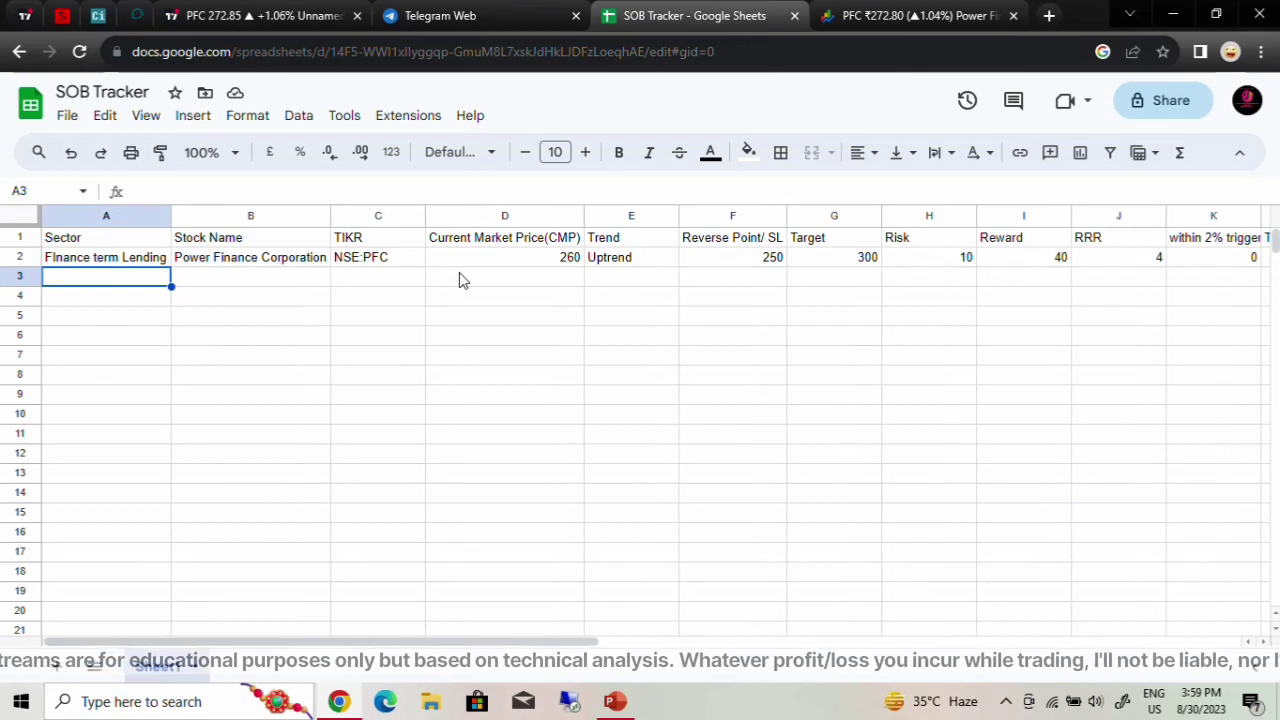
text(Ci)
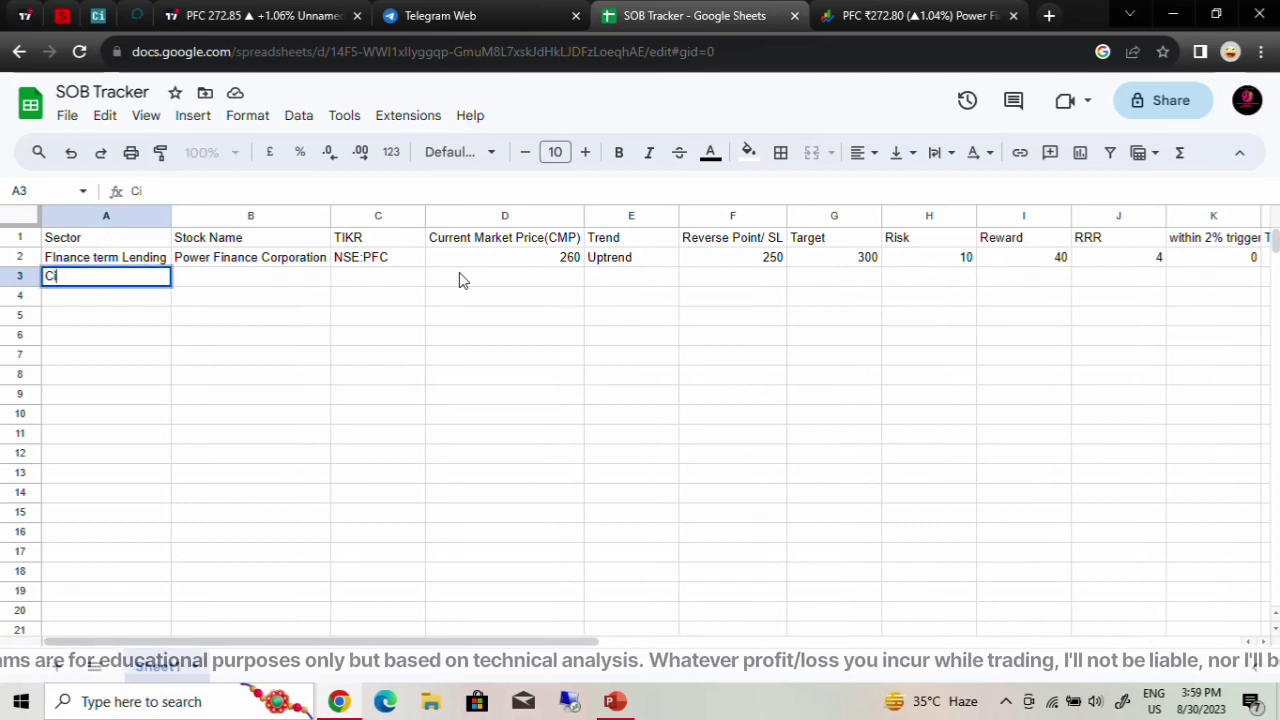
text(grattes)
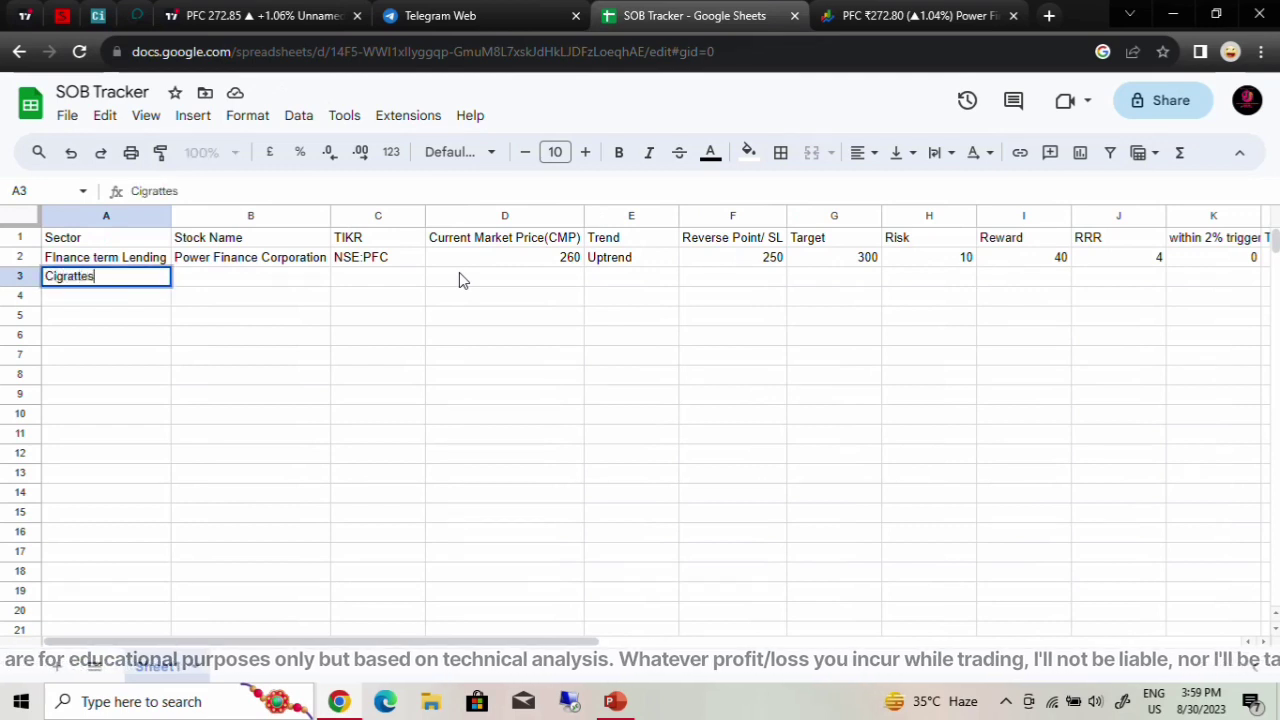
key(Tab)
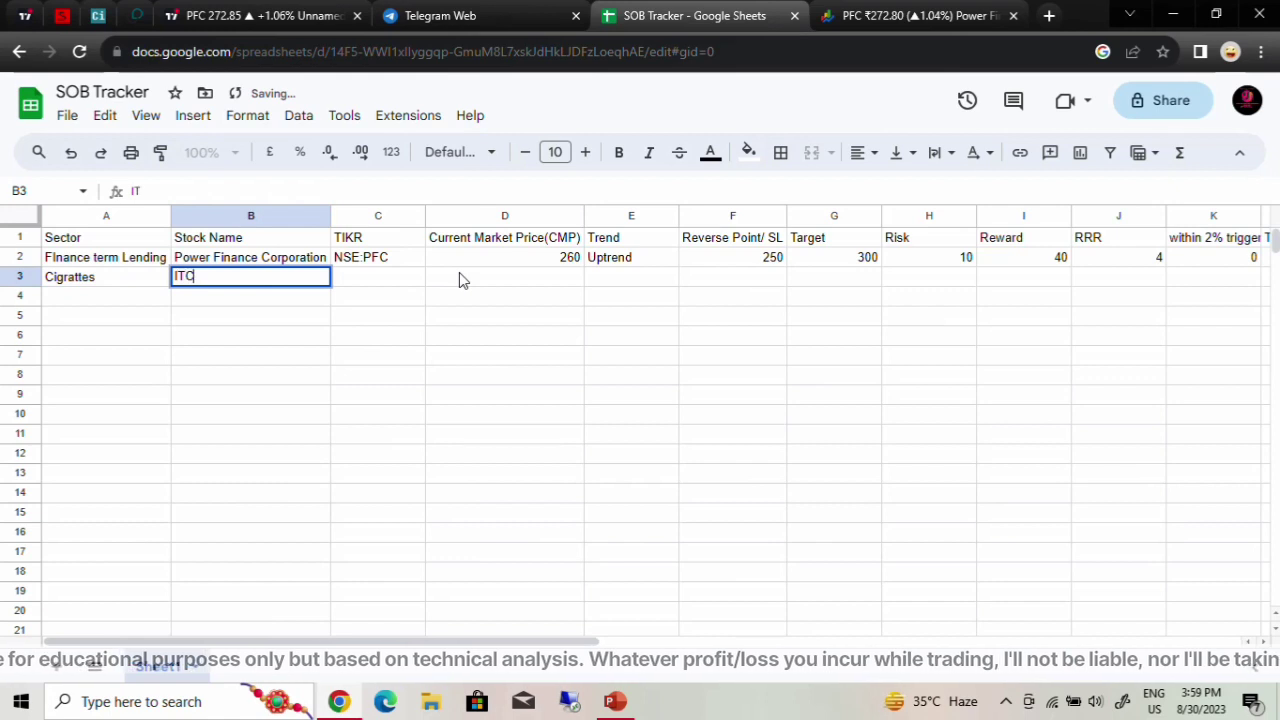
text(Ltd.)
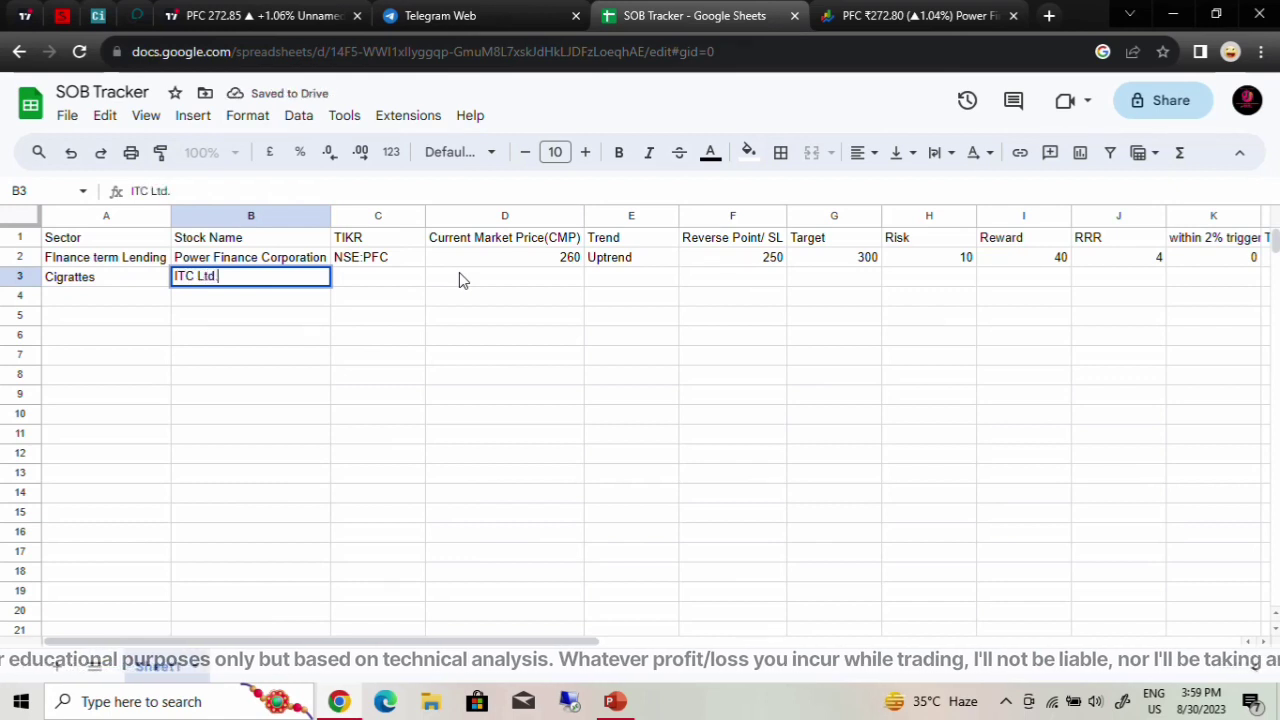
key(Tab)
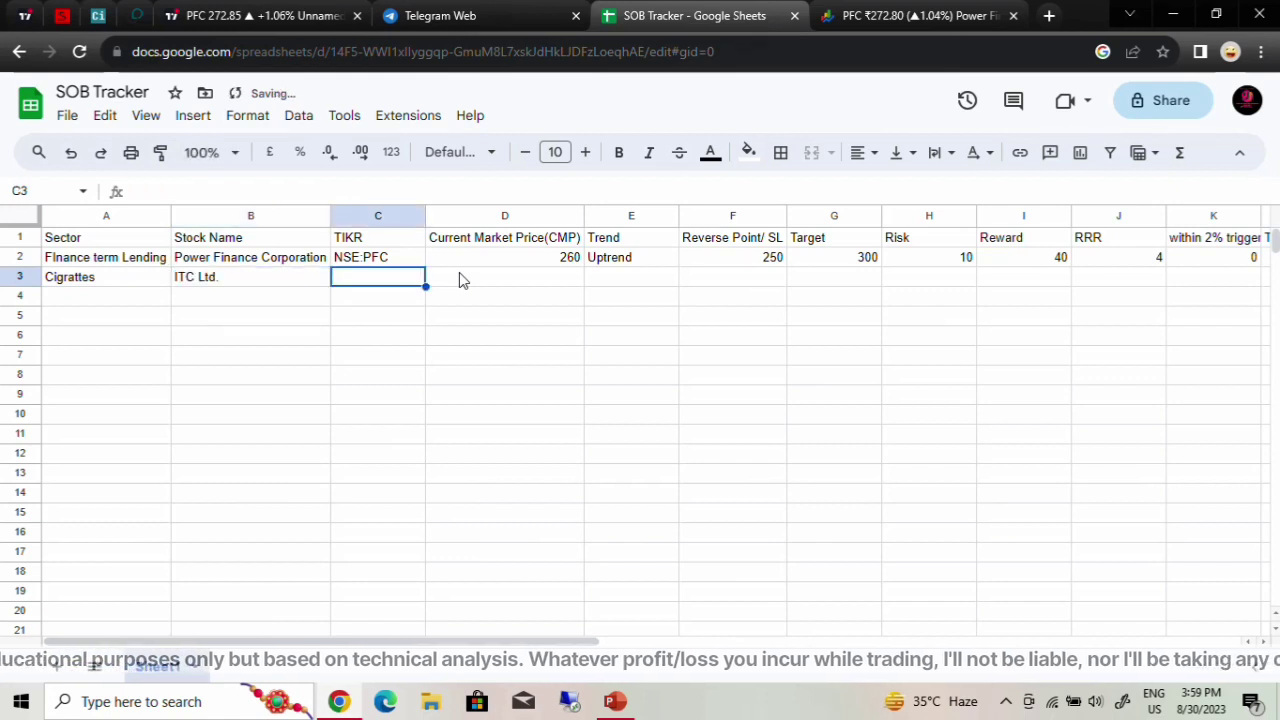
Step: Switch to Google Finance, look up the NSE-listed ITC stock and copy its ticker NSE:ITC
click(915, 15)
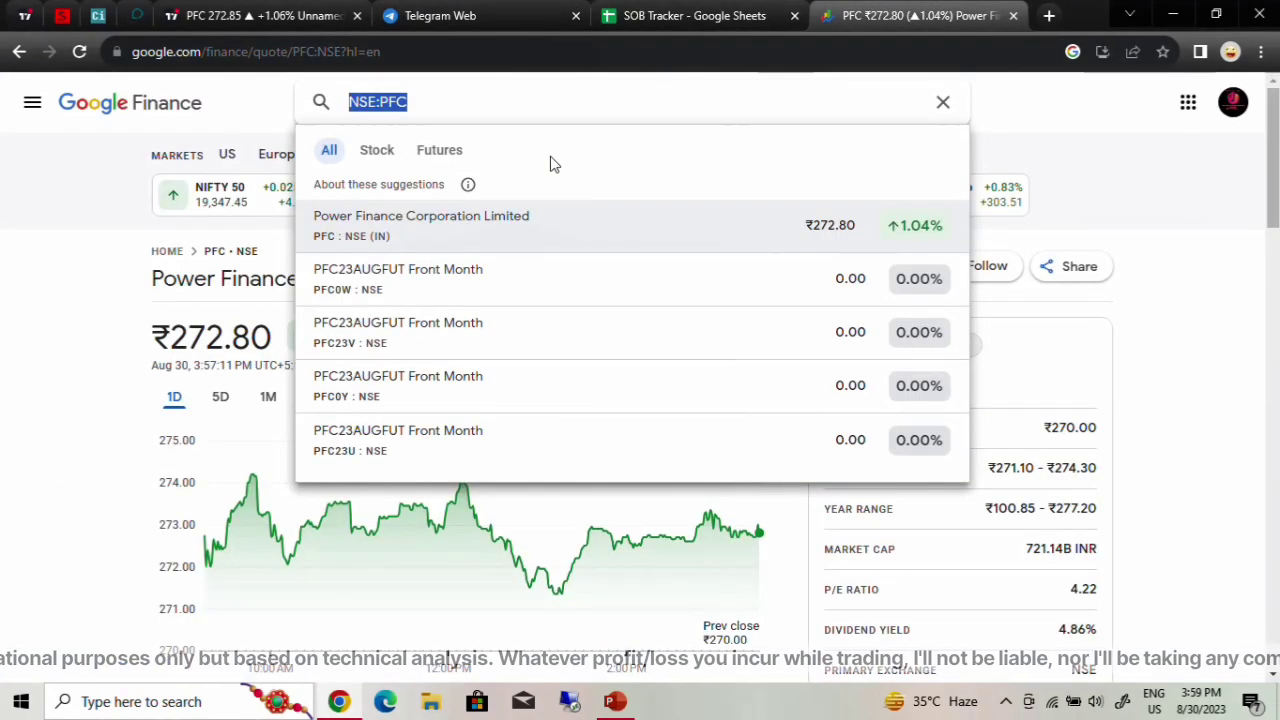
key(BackSpace)
text(it)
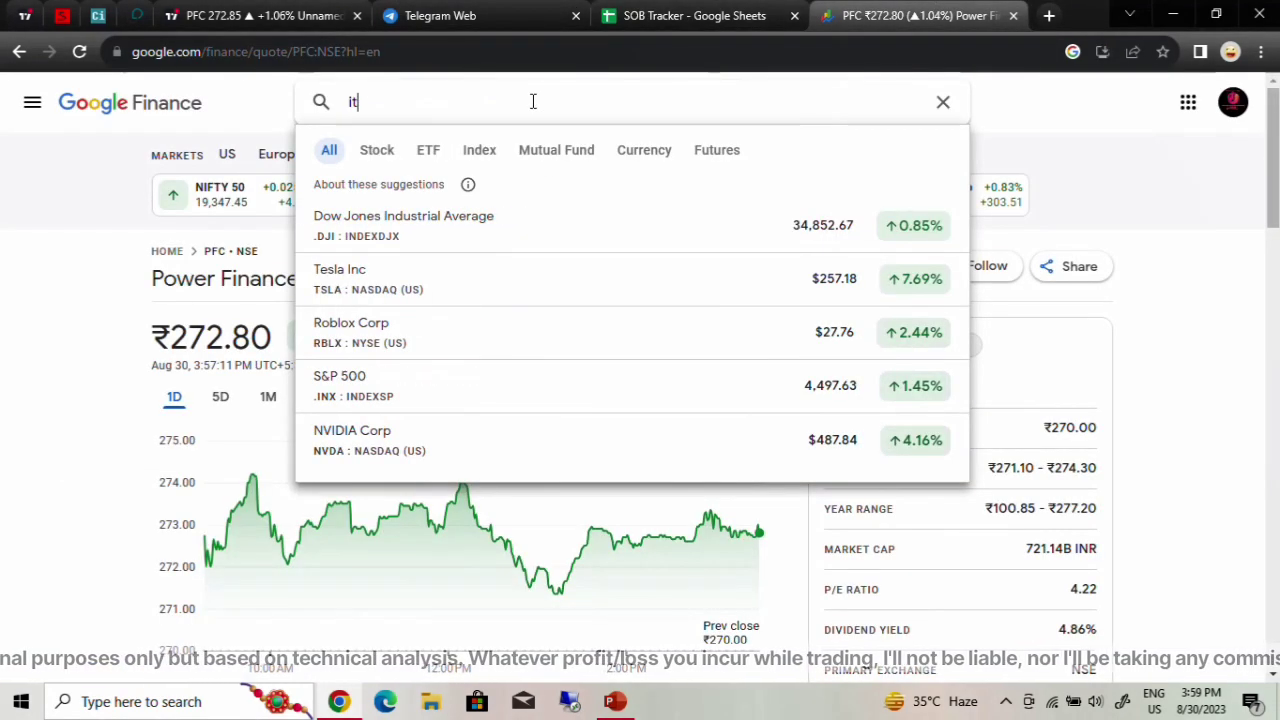
text(c)
click(430, 232)
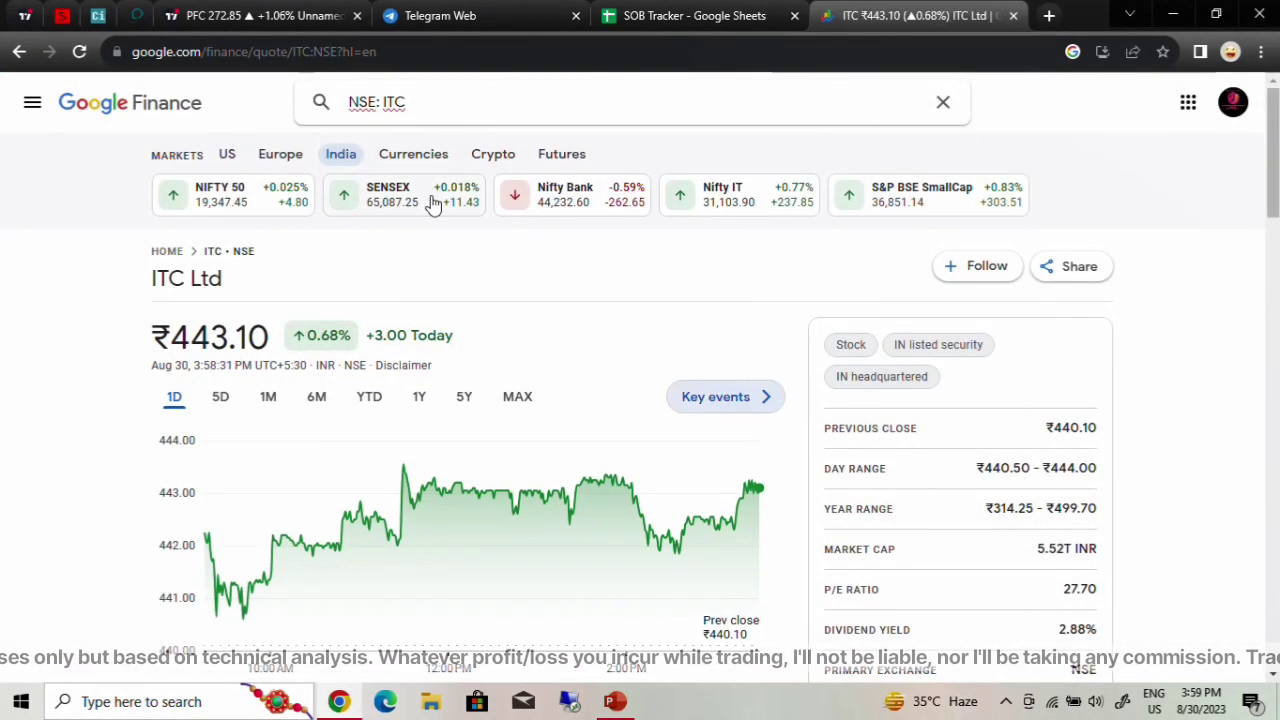
click(365, 104)
key(ctrl+c)
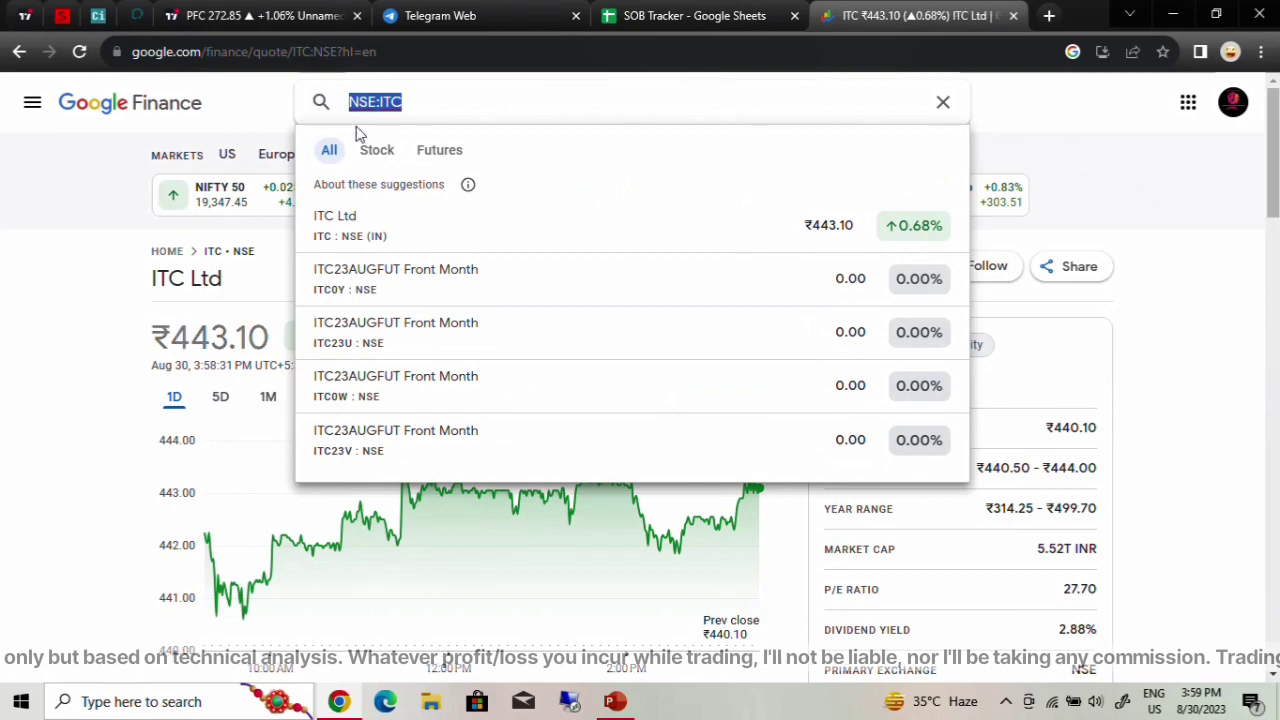
Step: Return to the SOB Tracker sheet and paste the ticker NSE:ITC into C3
click(695, 15)
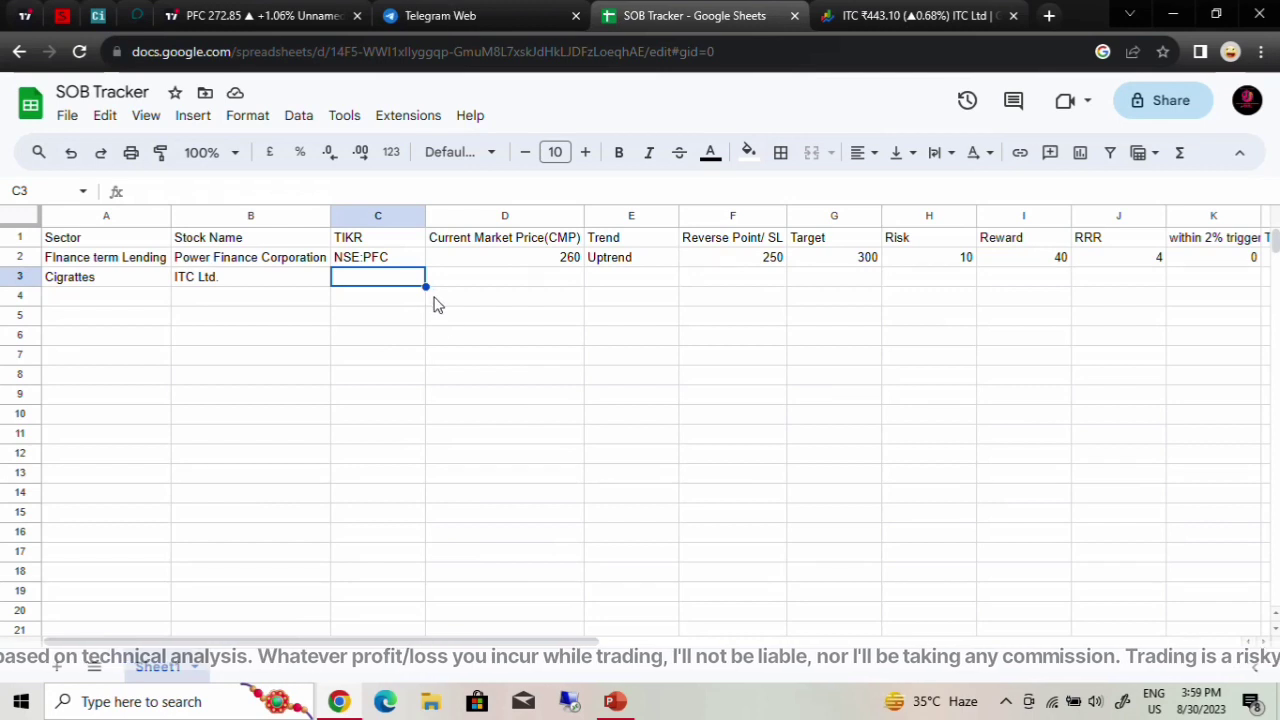
key(ctrl+v)
click(519, 286)
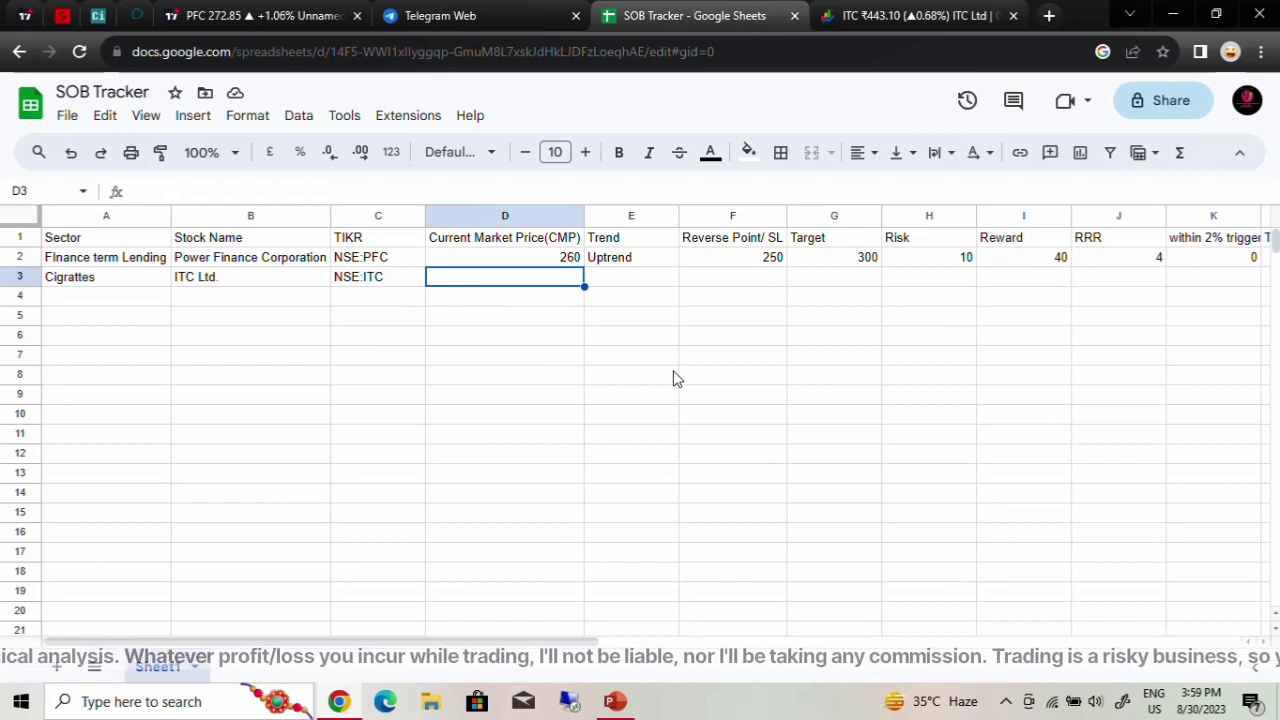
Step: Fill the current market price of 260 from D2 down to D3
click(570, 258)
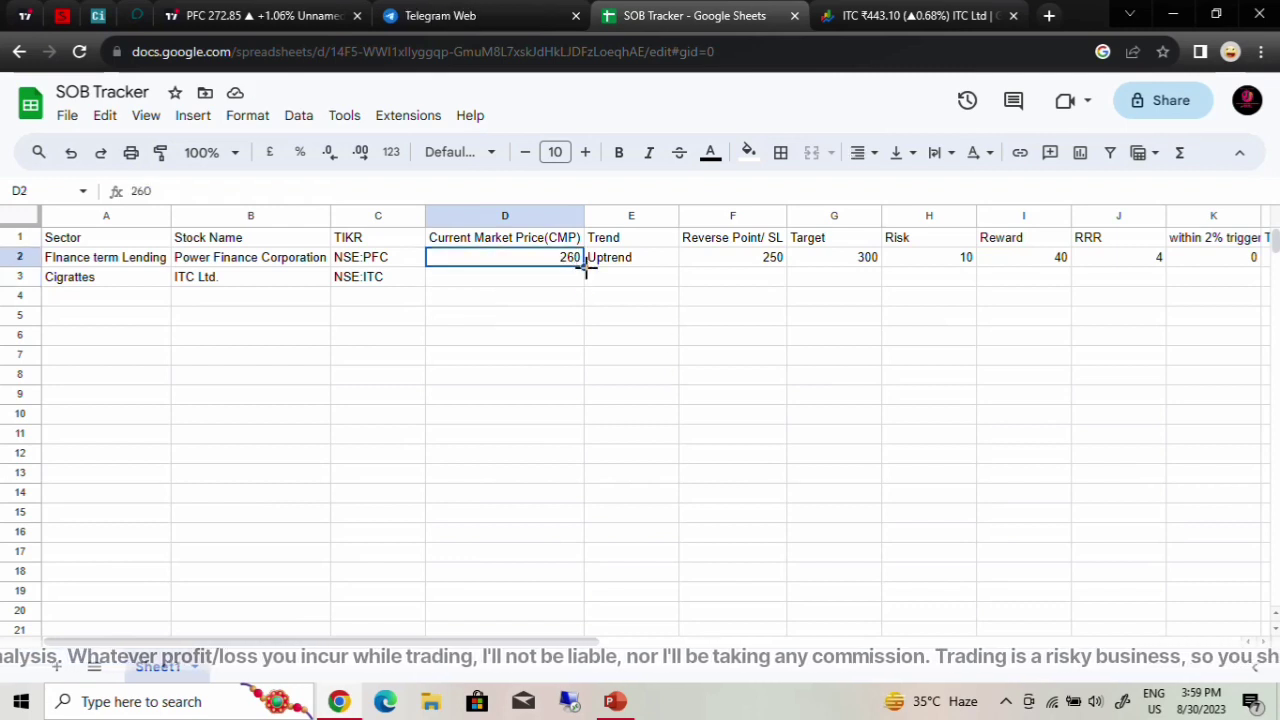
drag(584, 266, 589, 284)
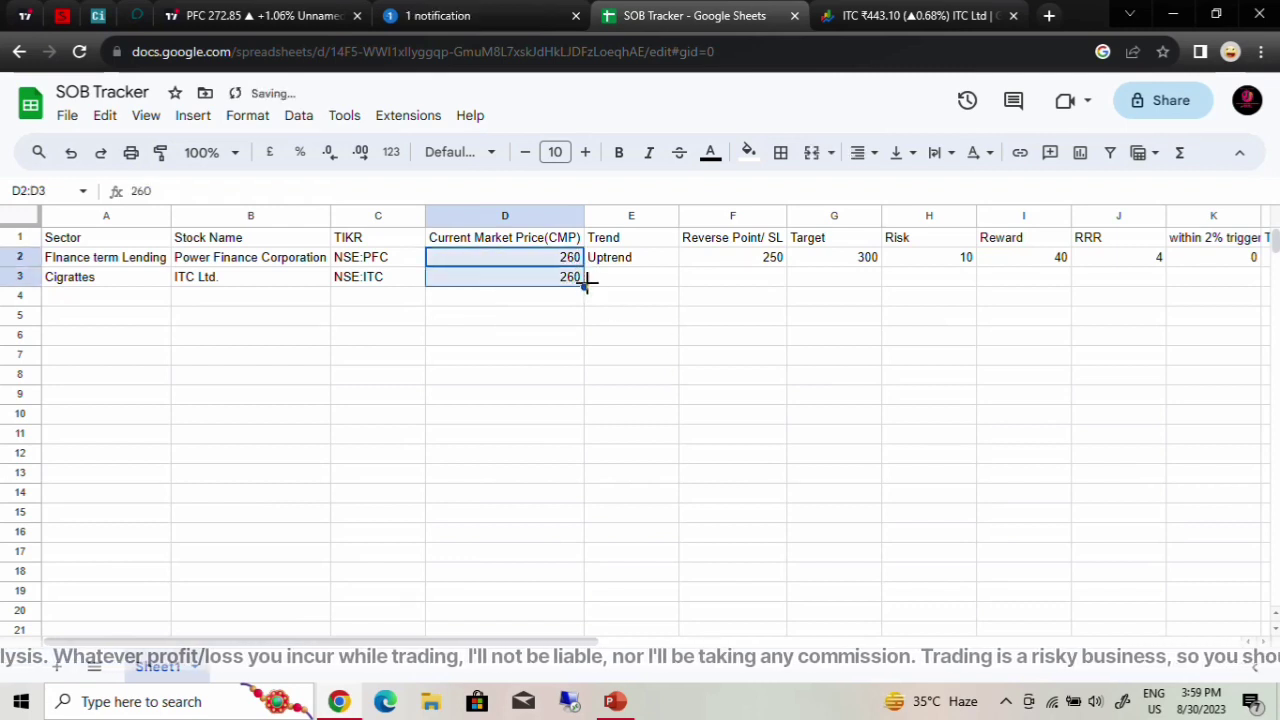
click(624, 403)
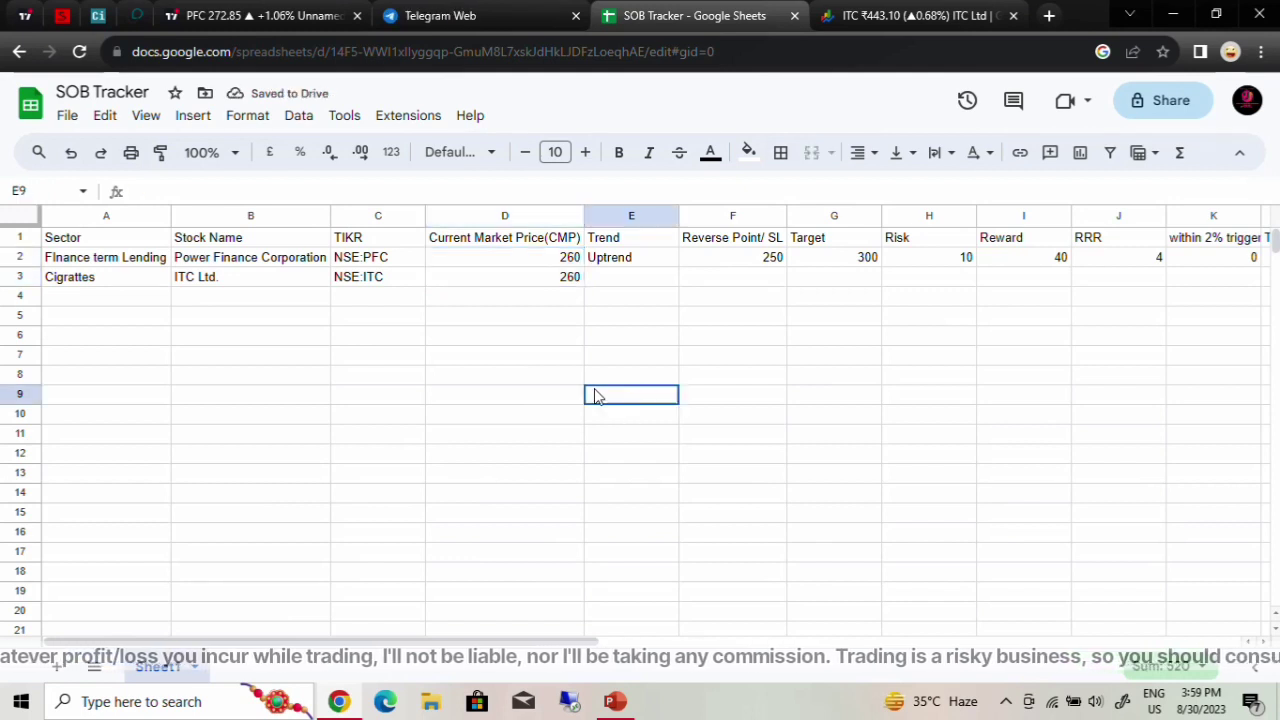
Step: Replace the fixed price in D2 with the live price formula =googlefinance(C2,"price")
click(517, 261)
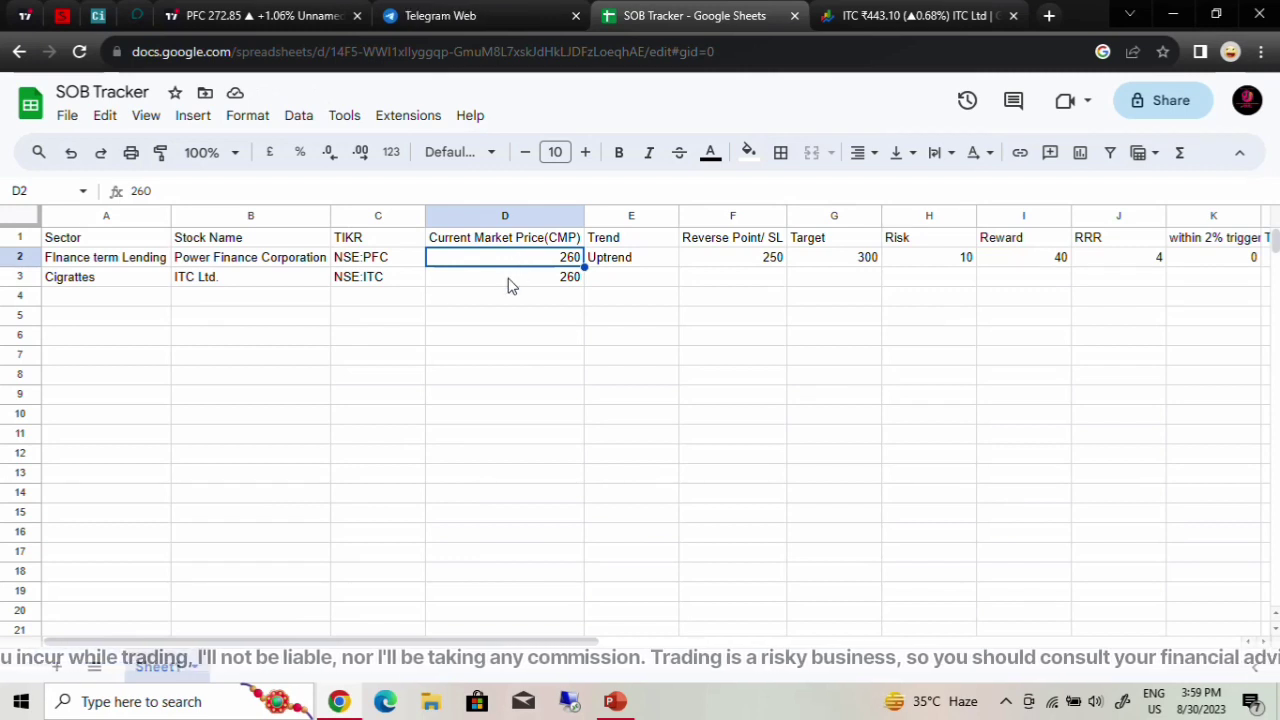
text(=g)
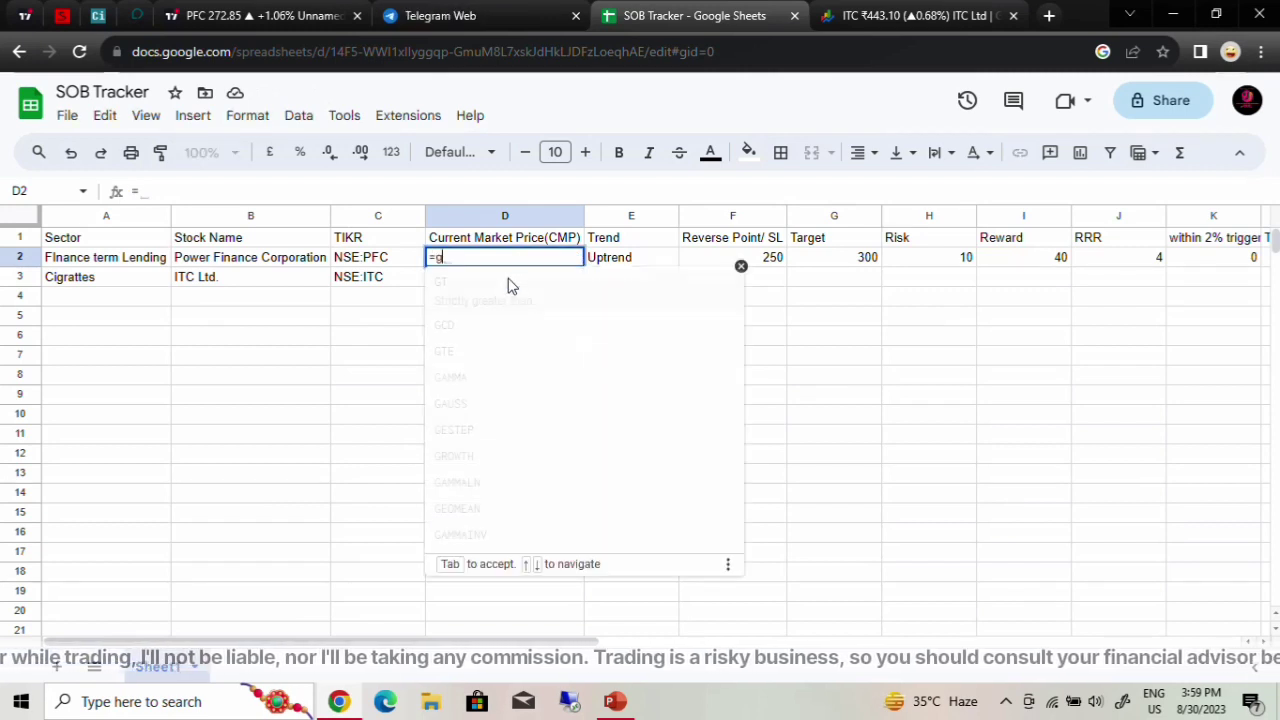
text(ooglefinance)
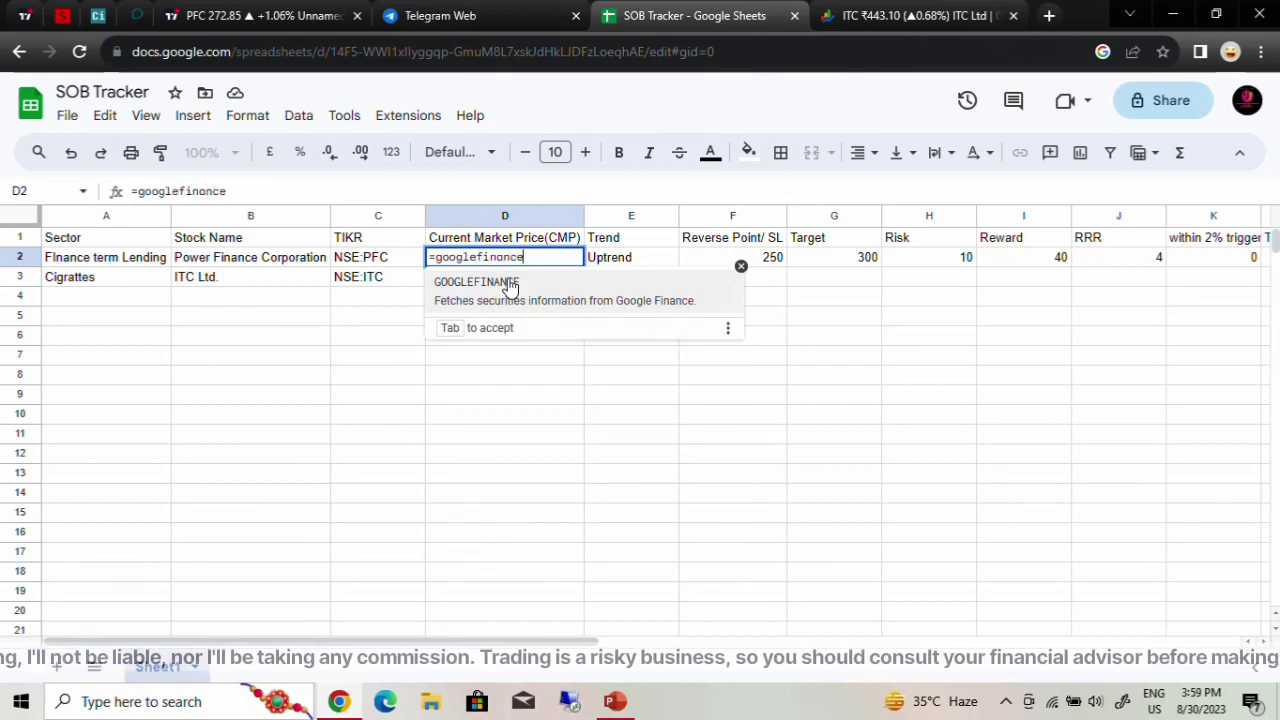
text(()
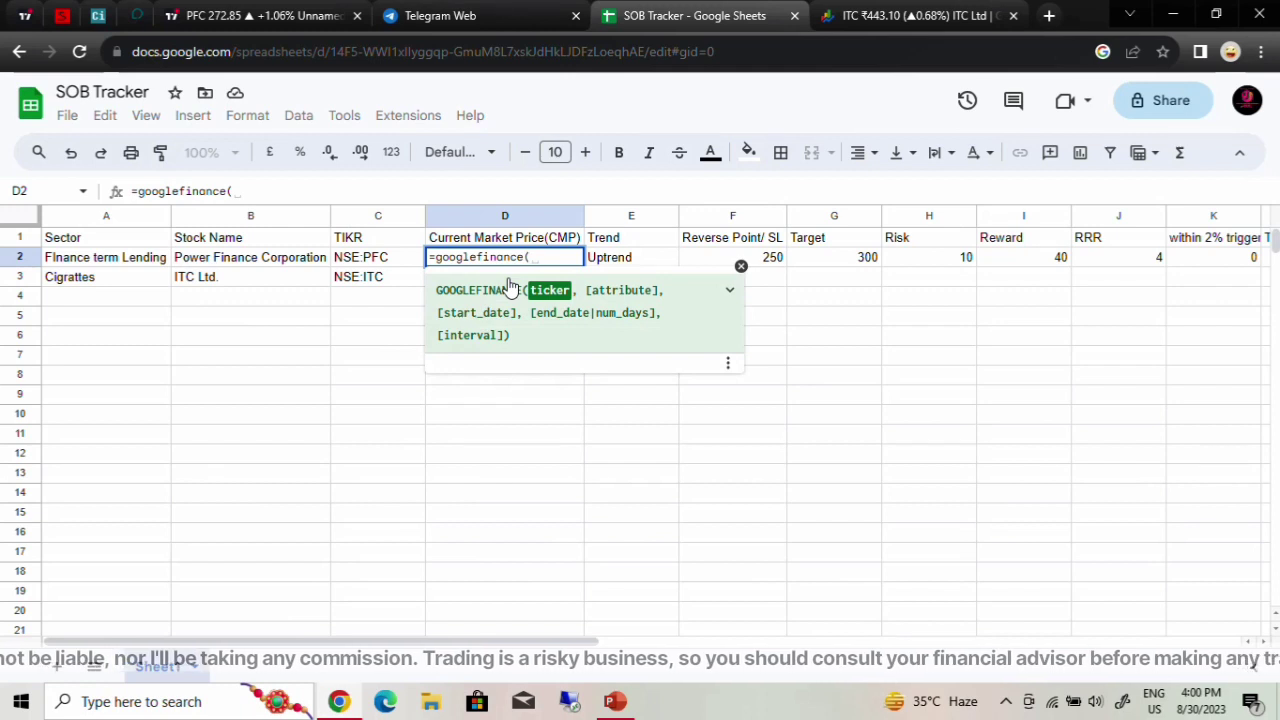
key(Left)
key(Left)
key(Right)
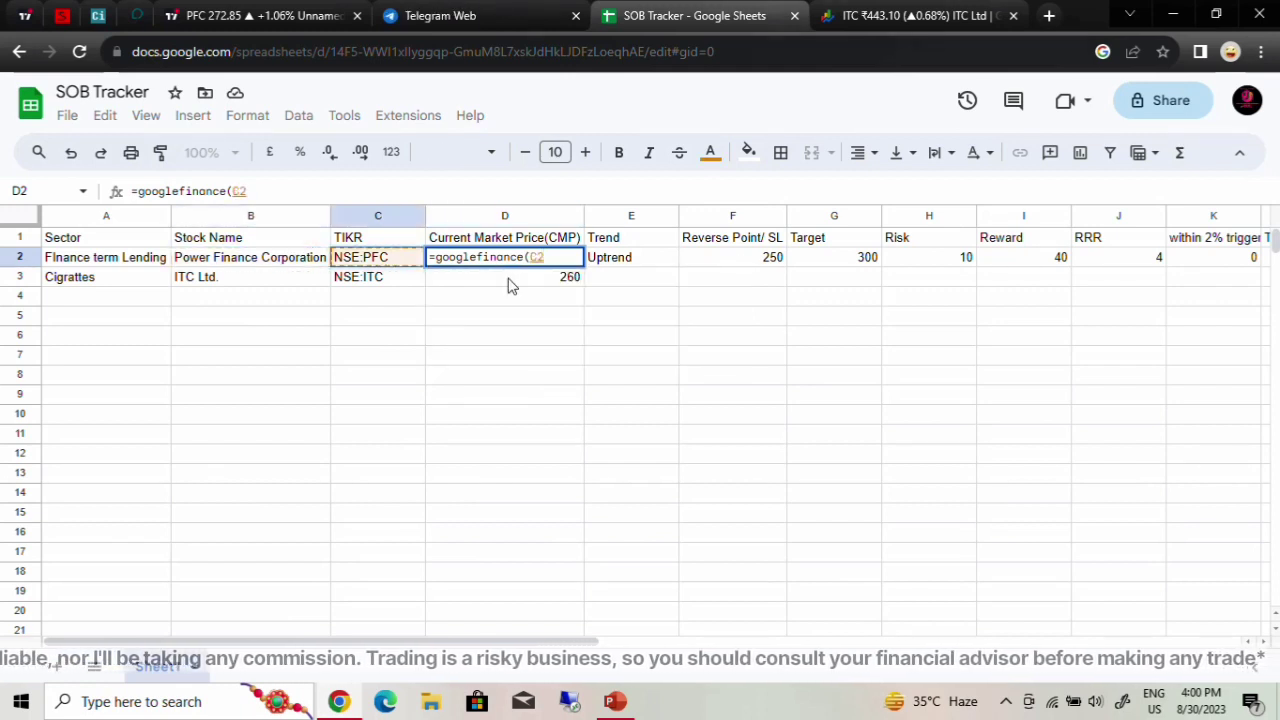
text(,")
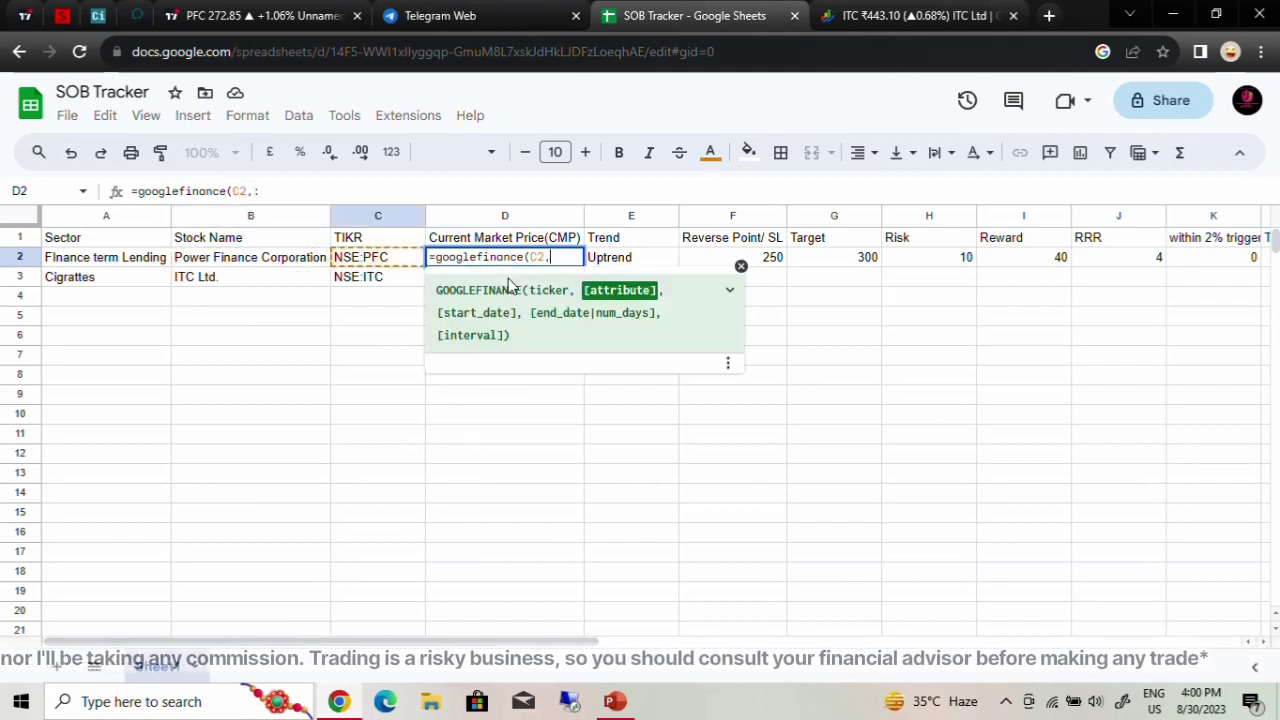
text(price")
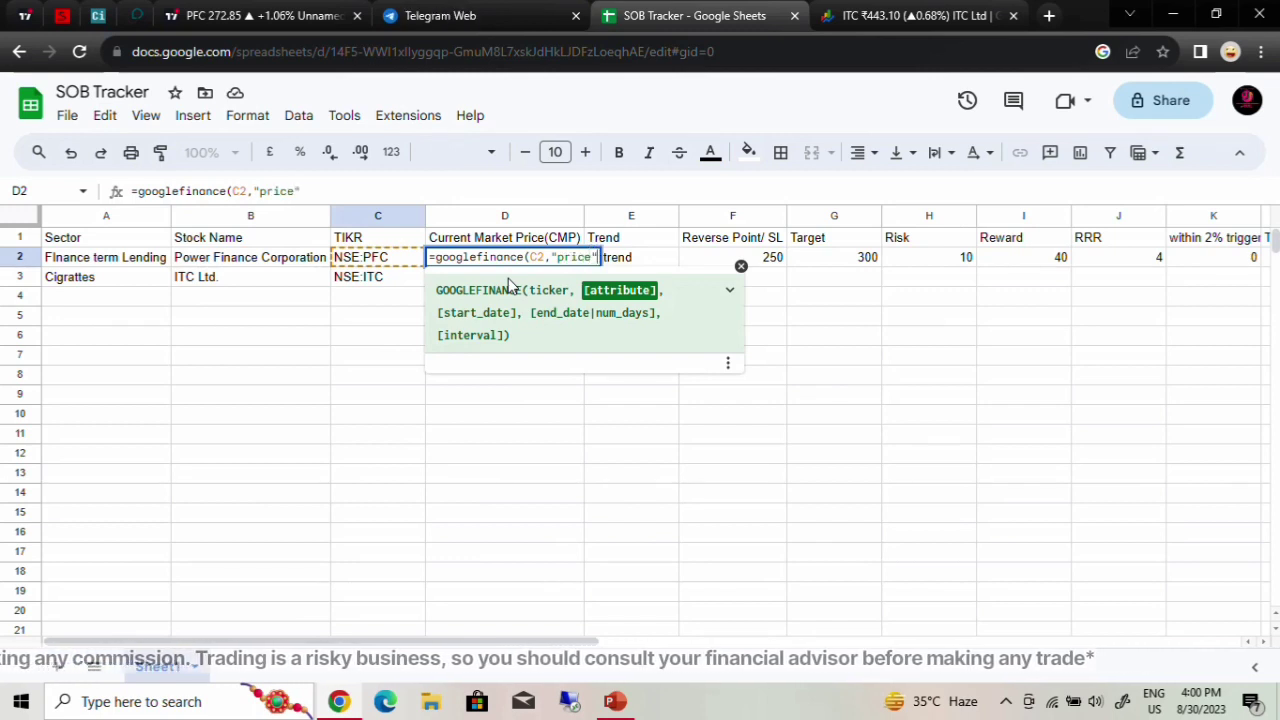
text())
key(Return)
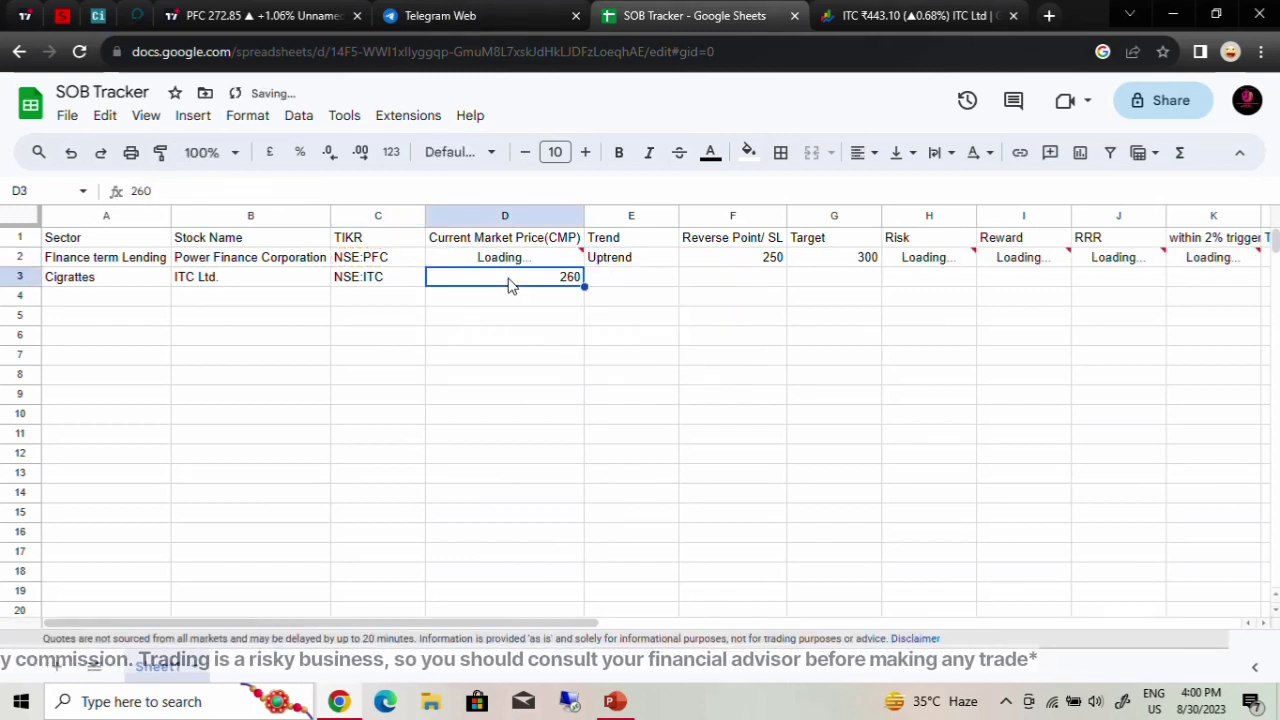
Step: Fill the live price formula from D2 down to D3 for the ITC row
click(523, 258)
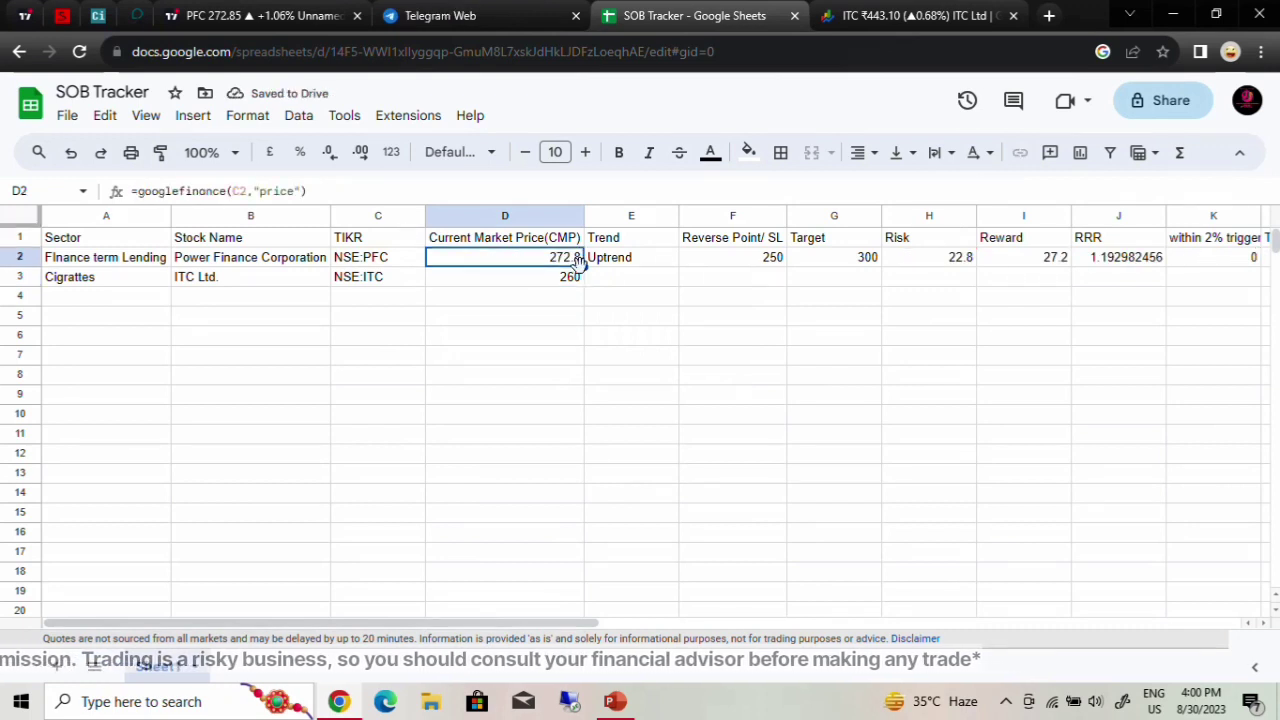
drag(584, 268, 582, 284)
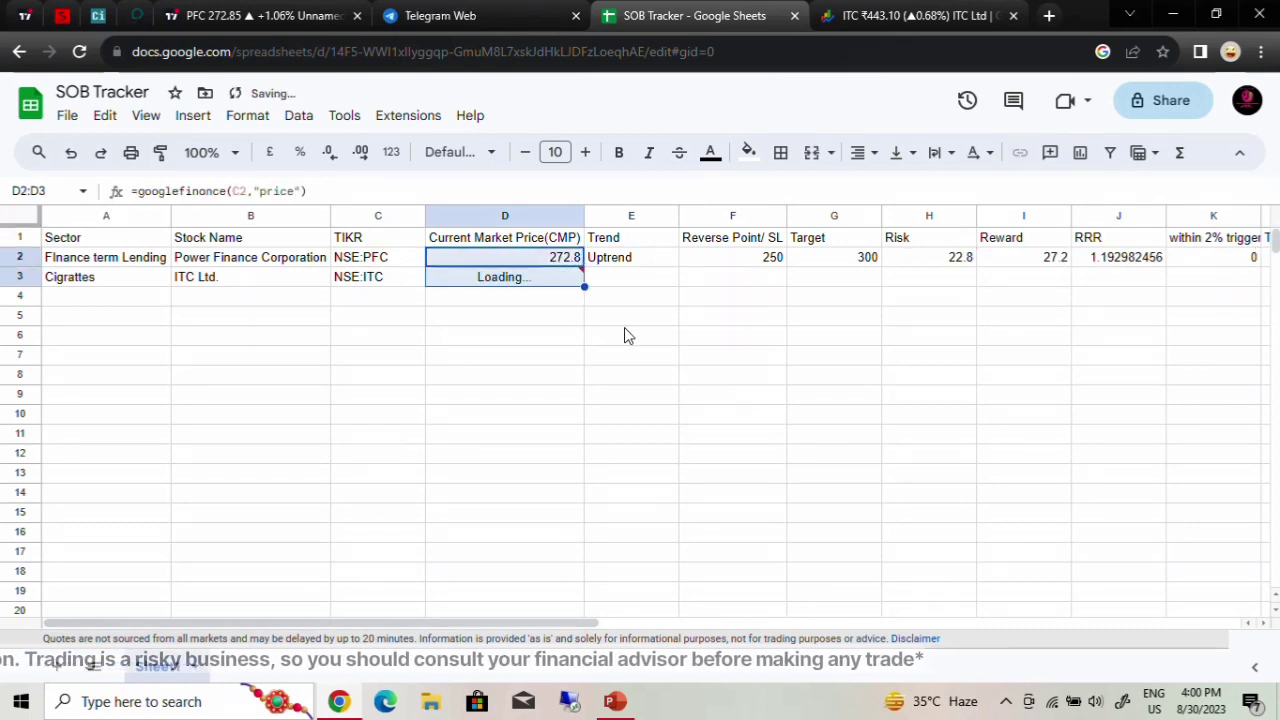
click(637, 342)
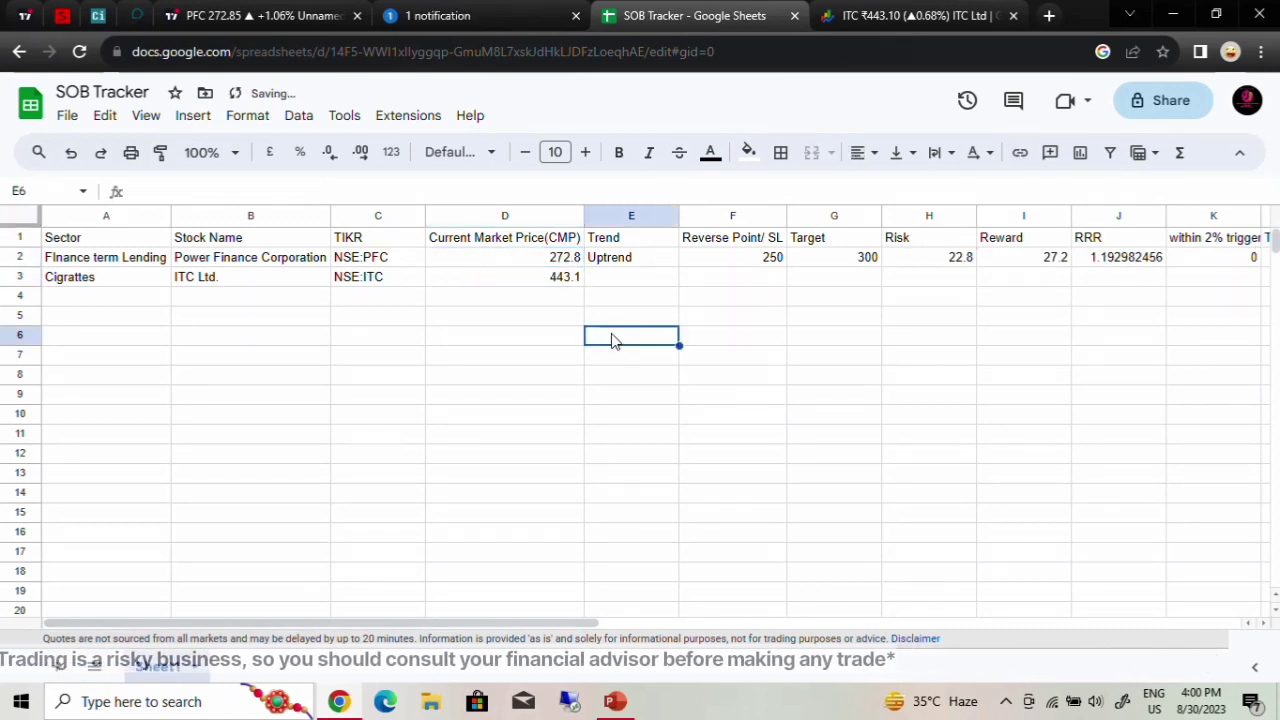
Step: Create a filter on the header row of the stock table
click(620, 280)
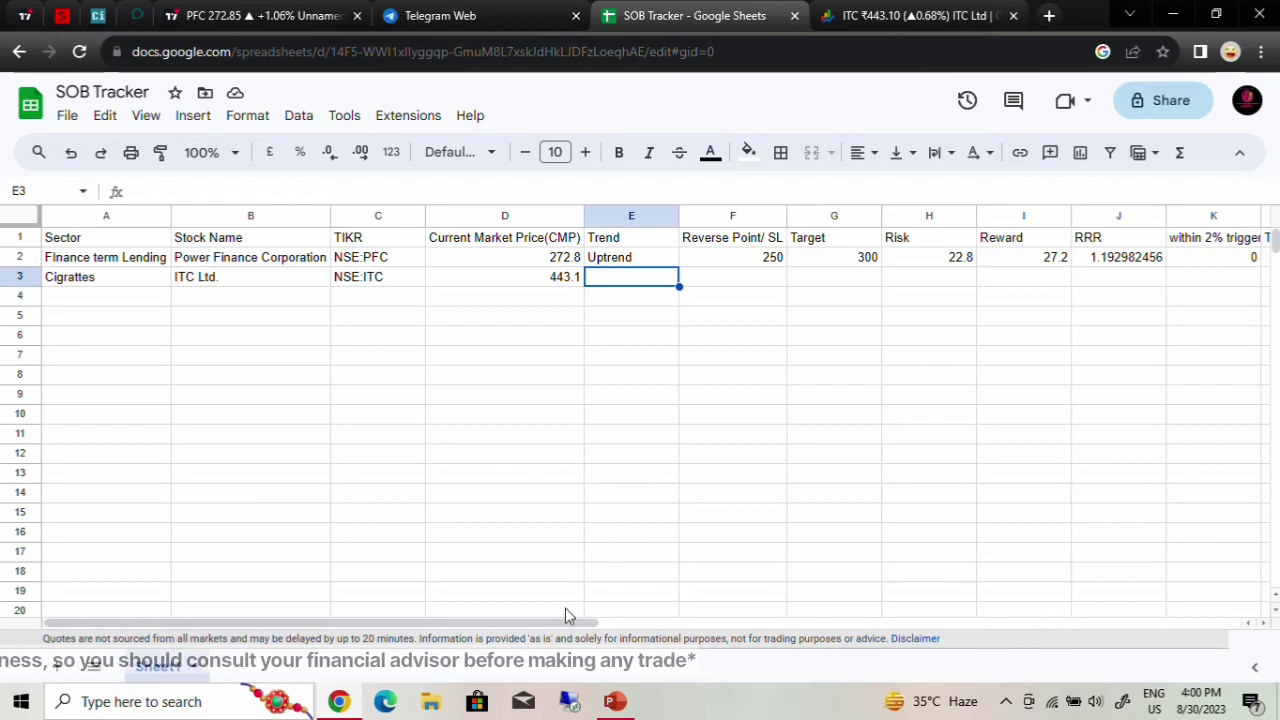
mouse_move(565, 630)
mouse_down()
mouse_move(695, 630)
mouse_move(565, 630)
mouse_up()
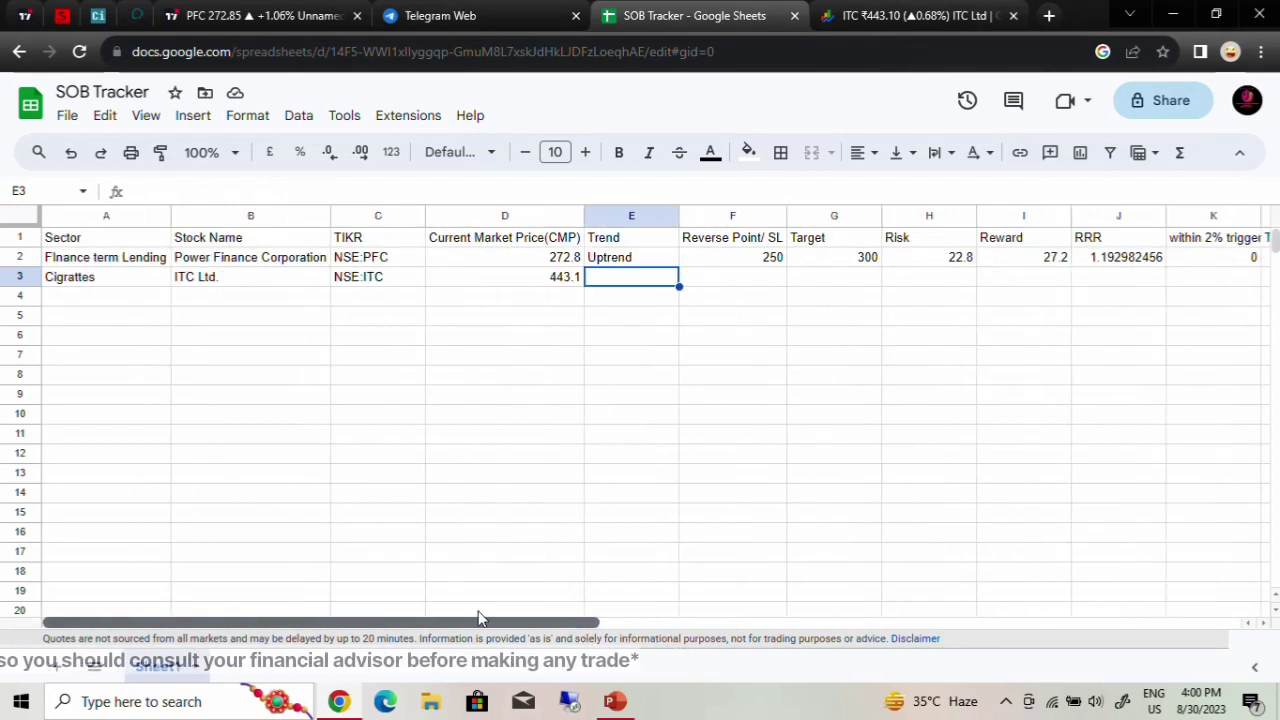
click(19, 237)
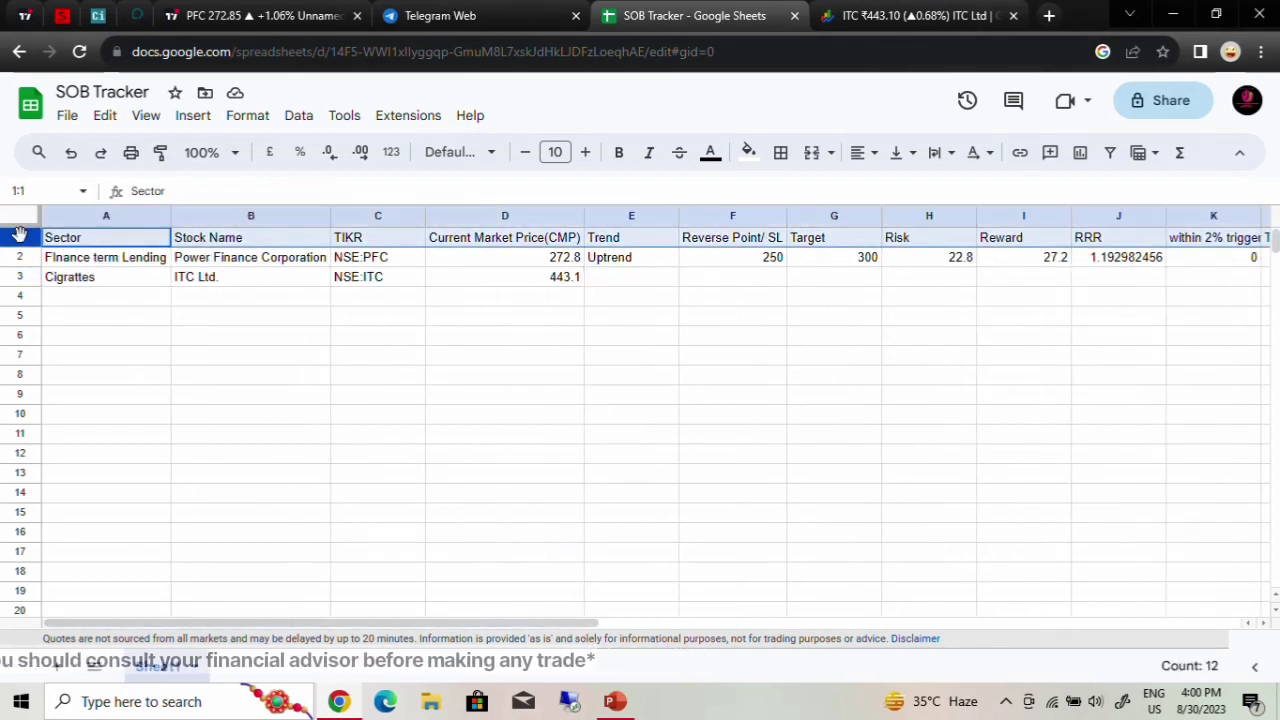
click(300, 120)
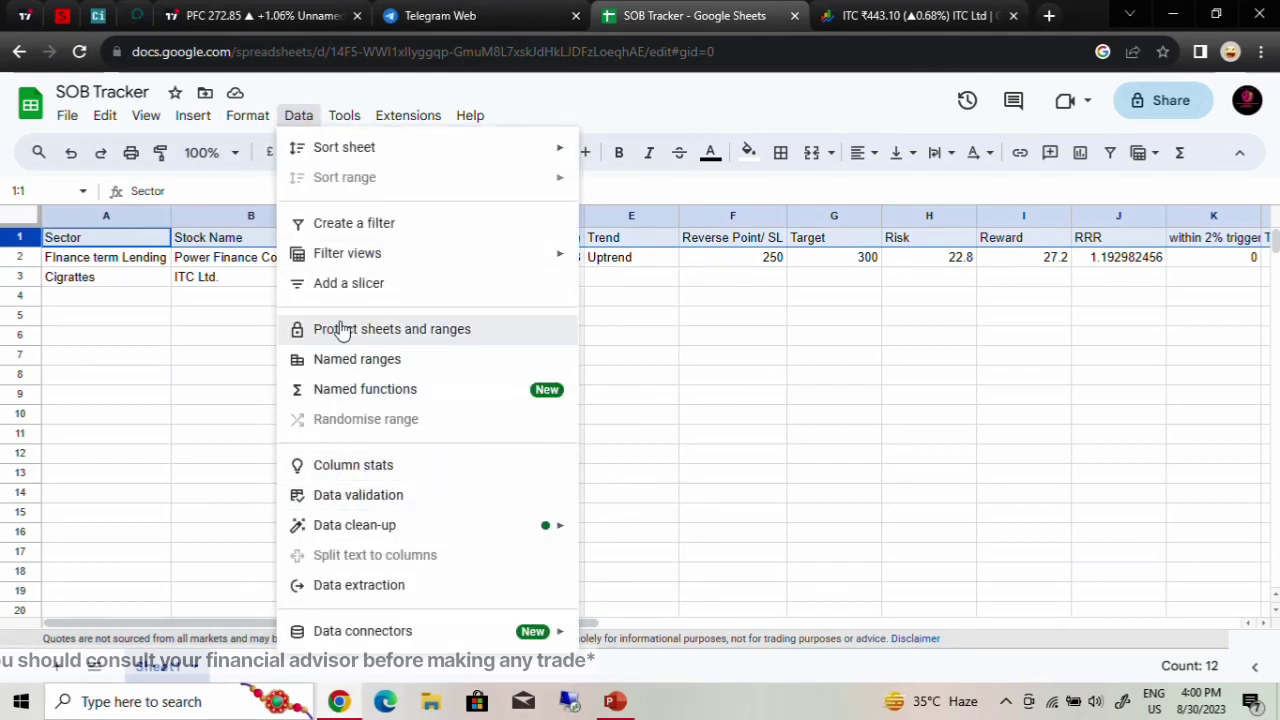
click(365, 238)
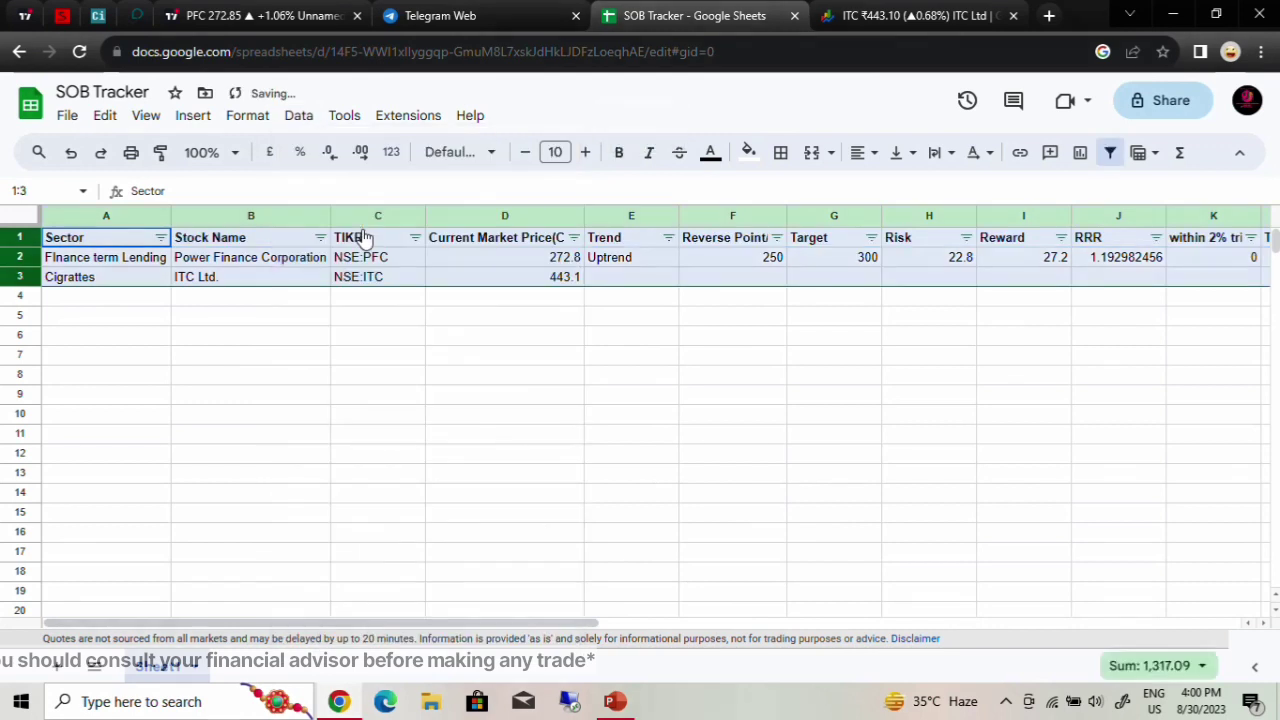
click(423, 415)
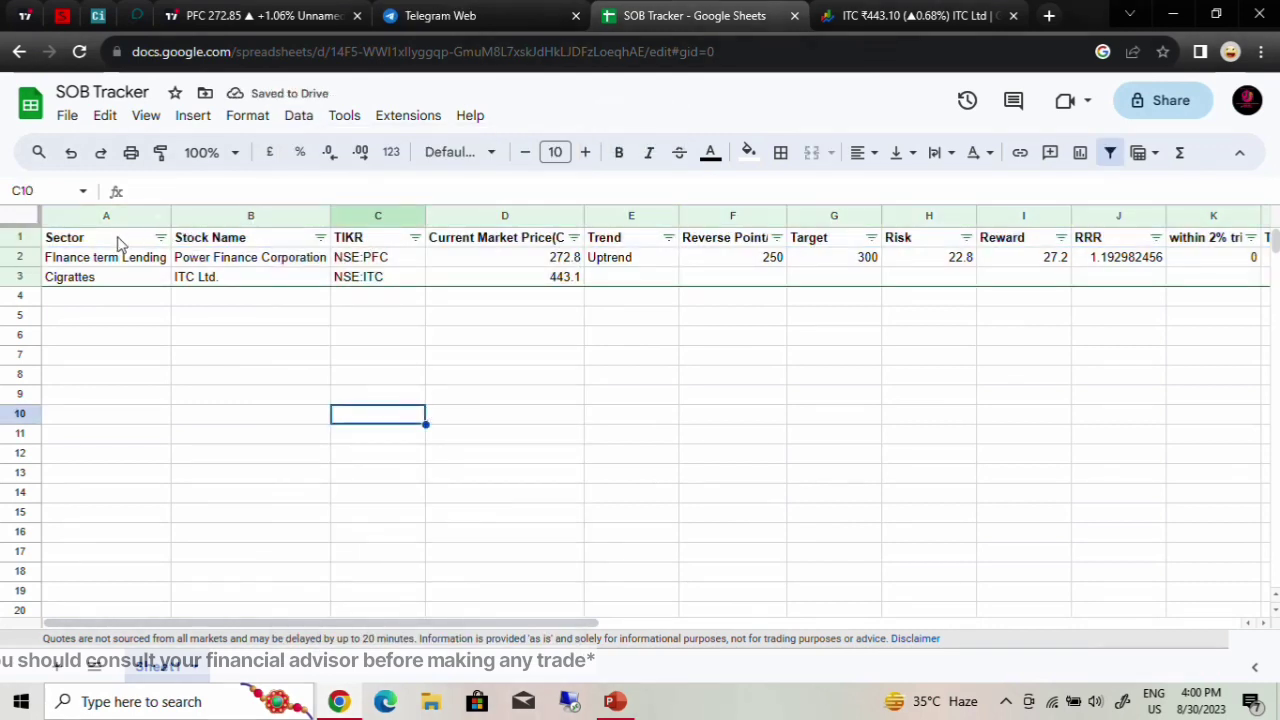
Step: Filter the Sector column to show only the Cigrattes rows
click(160, 237)
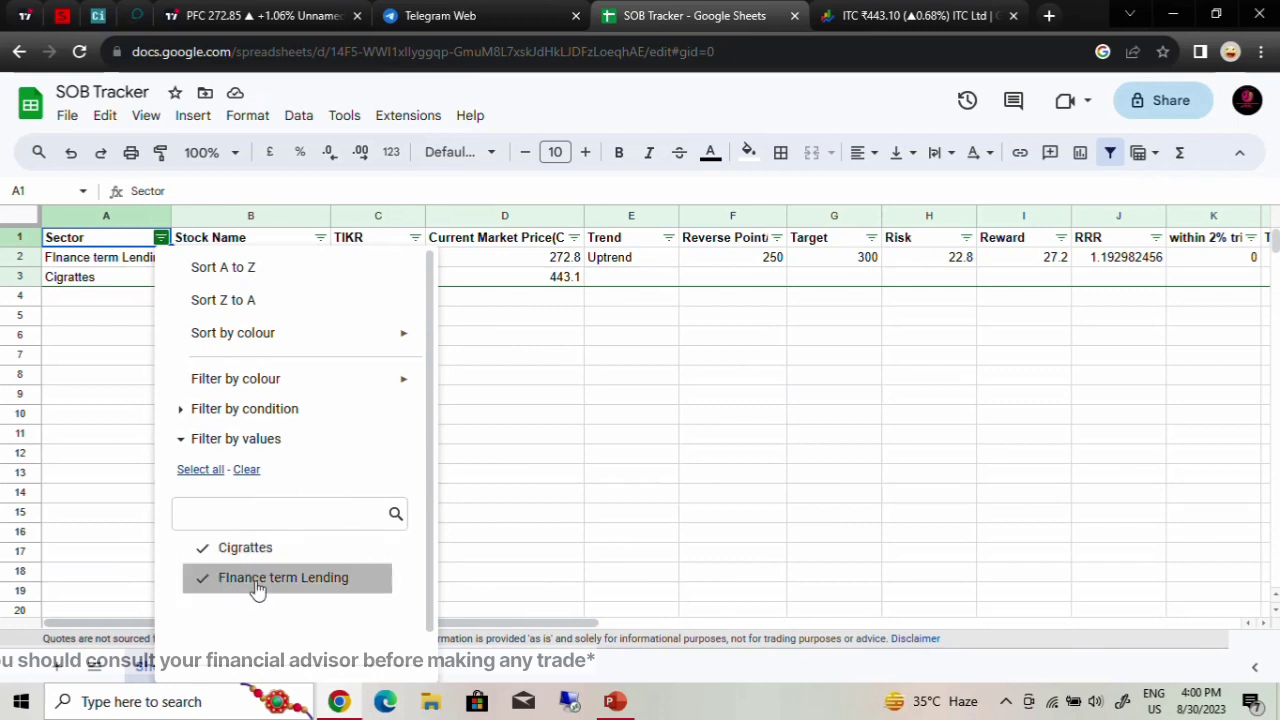
click(246, 470)
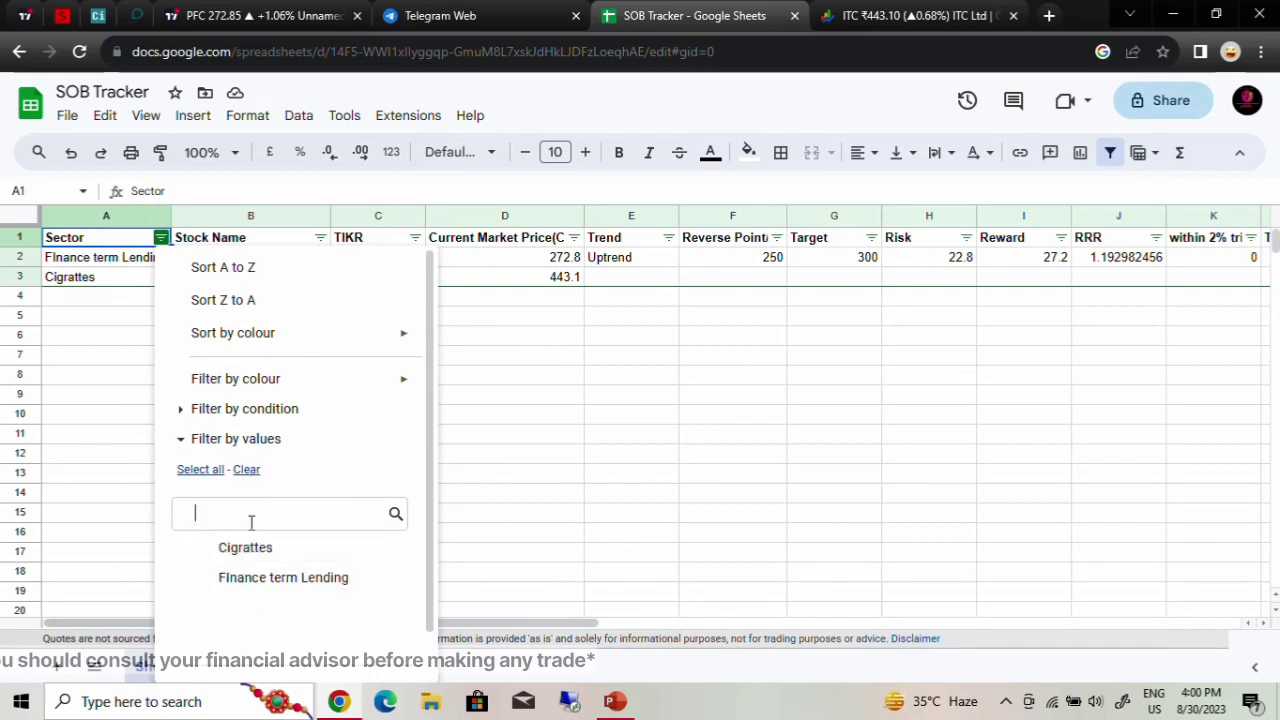
text(c)
click(254, 557)
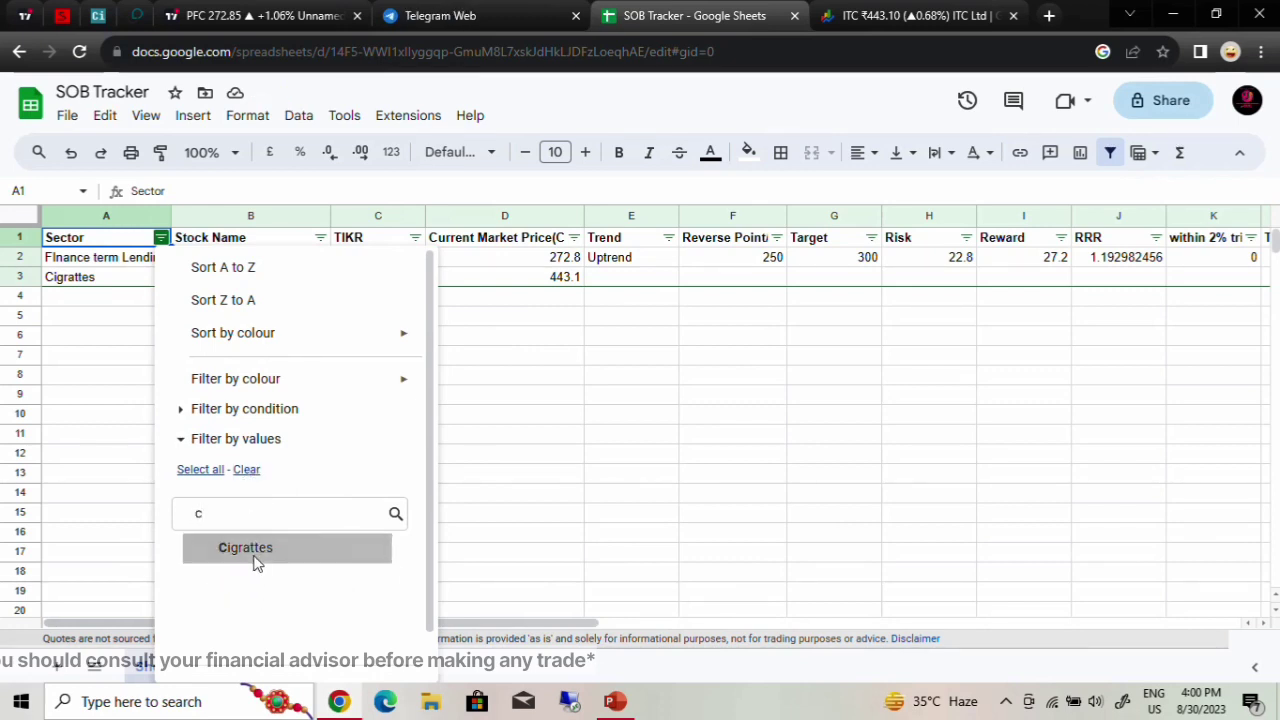
scroll(386, 543, down, 2)
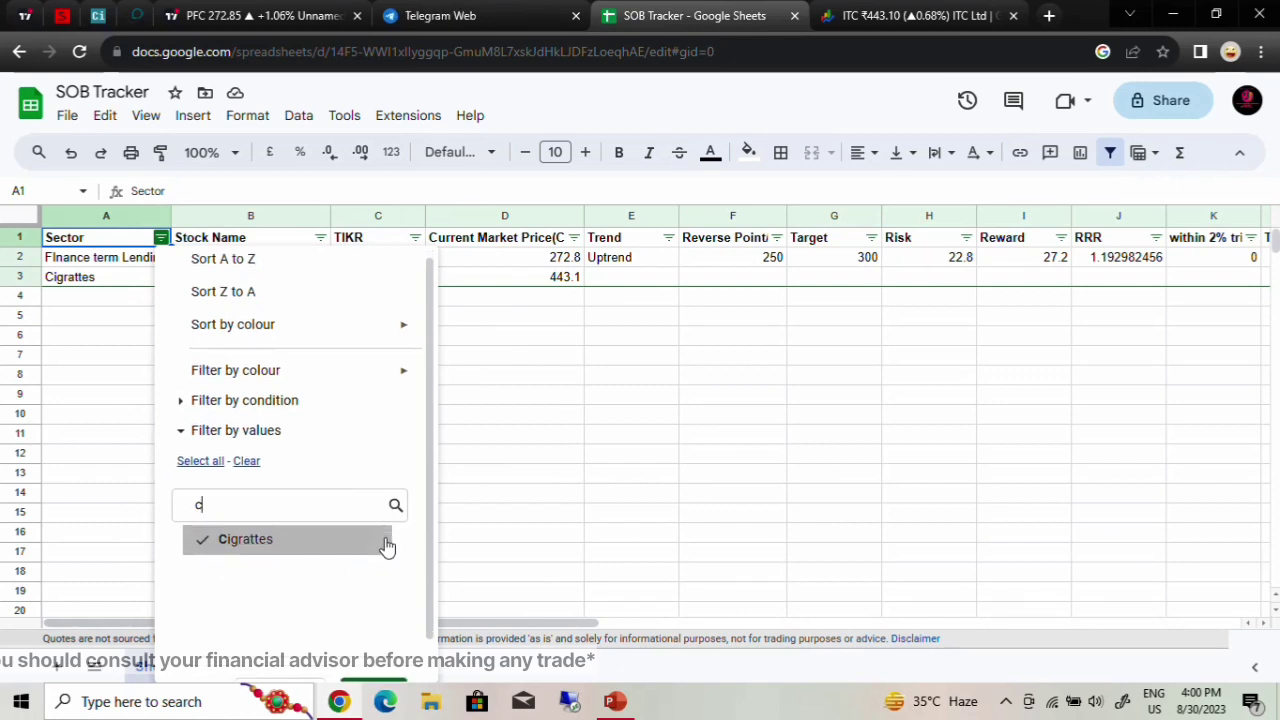
click(373, 648)
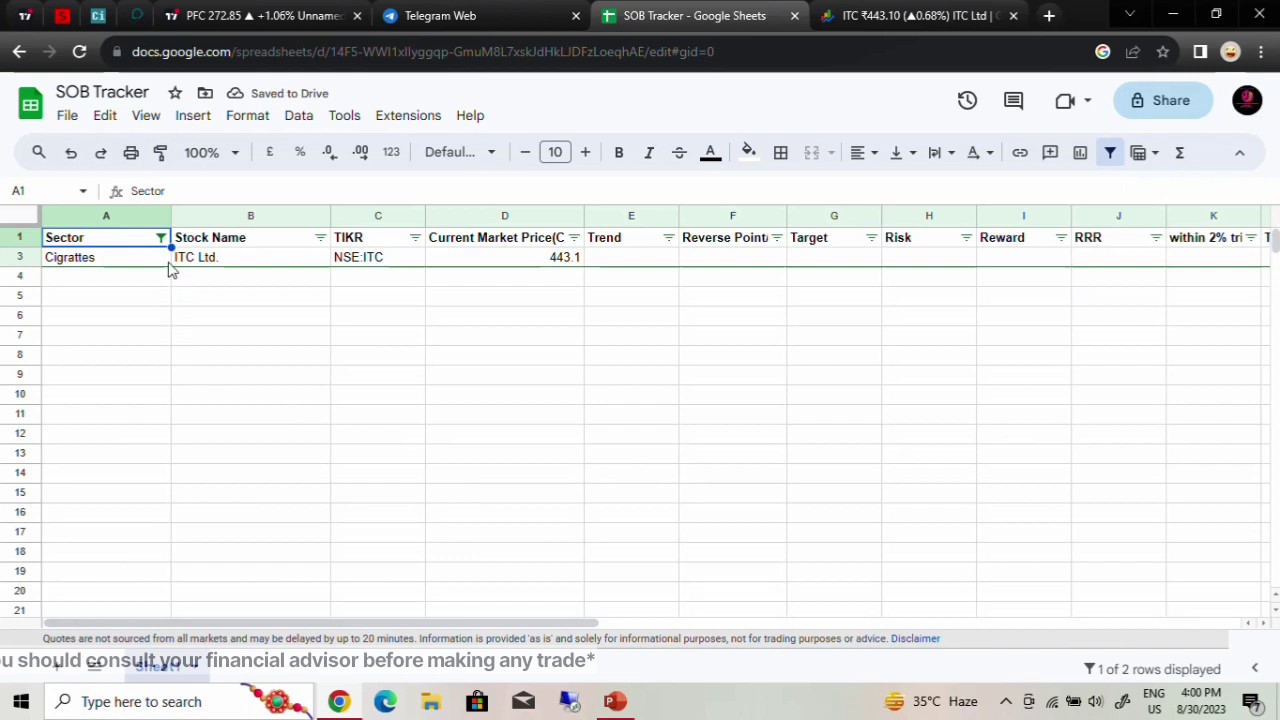
Step: Reset the Sector filter to include all sectors
click(160, 236)
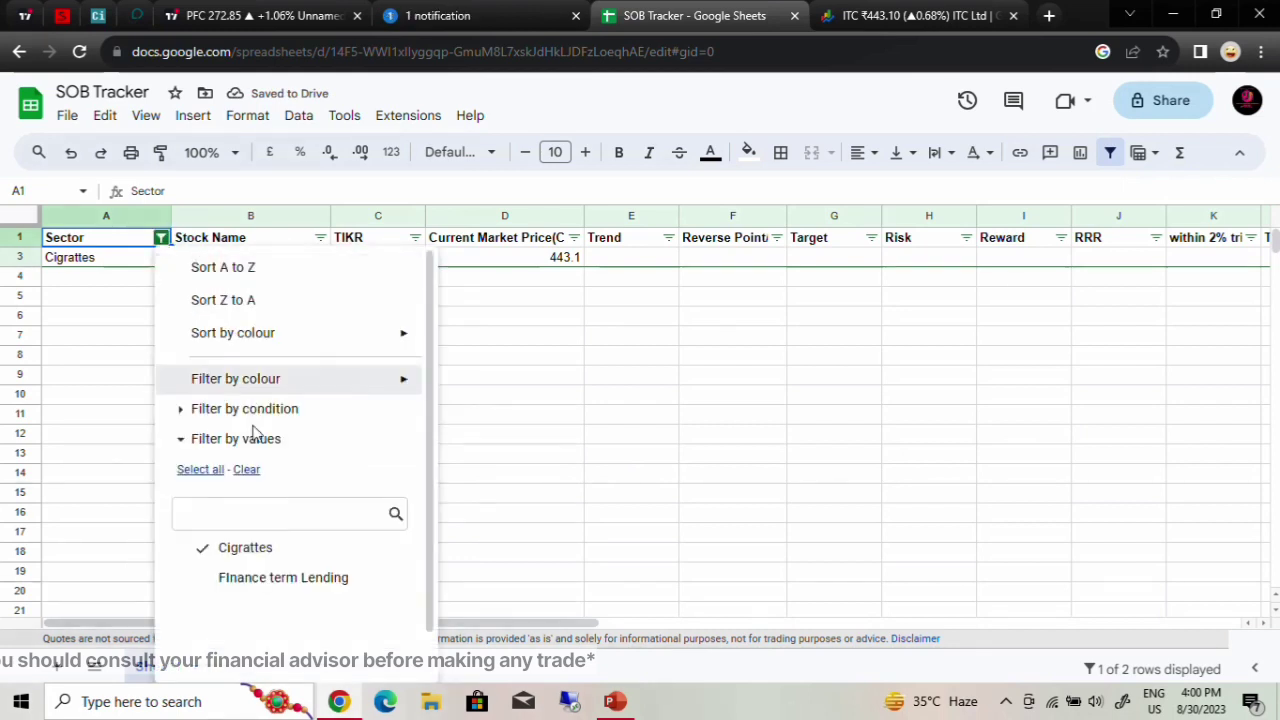
click(200, 470)
scroll(368, 595, down, 1)
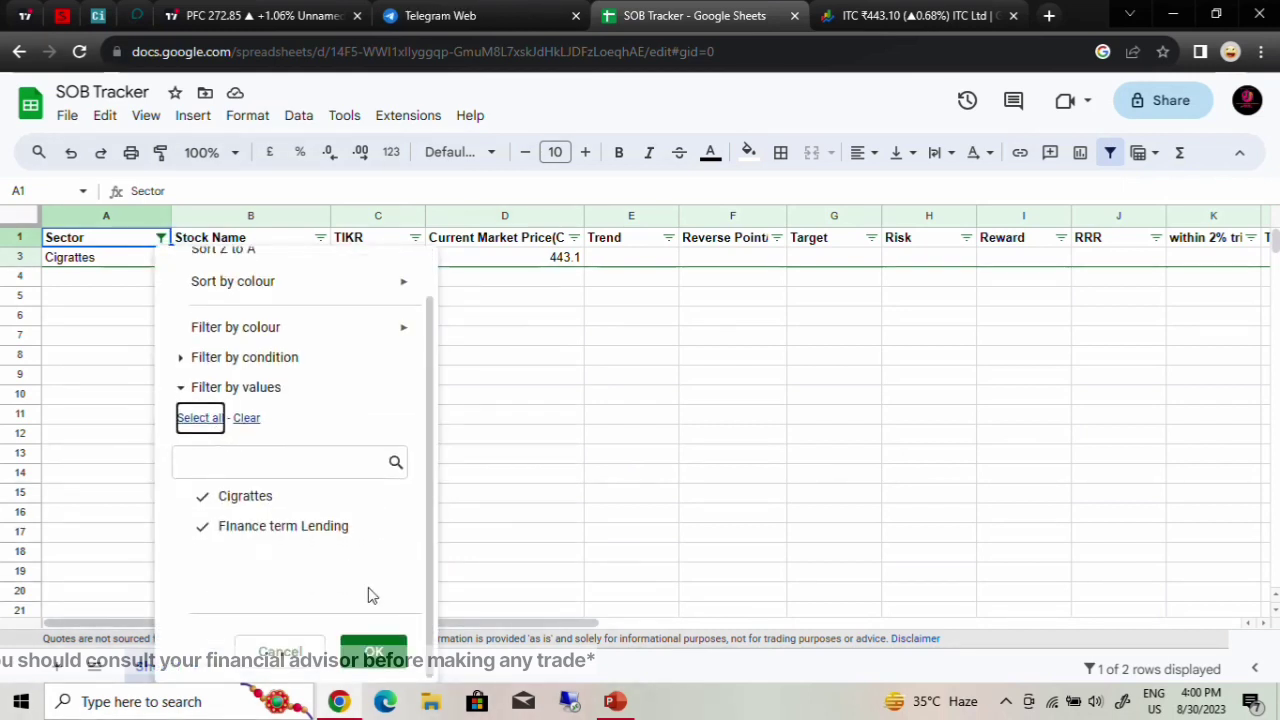
click(373, 650)
click(410, 492)
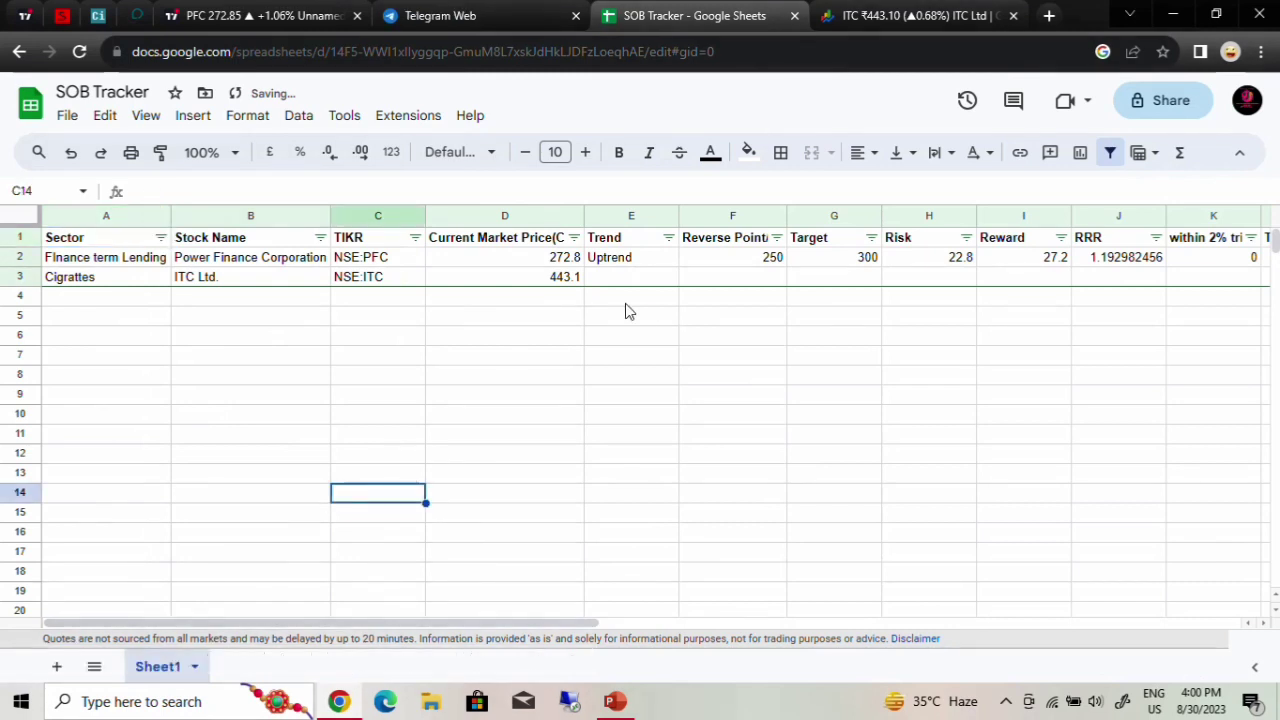
drag(1090, 380, 840, 393)
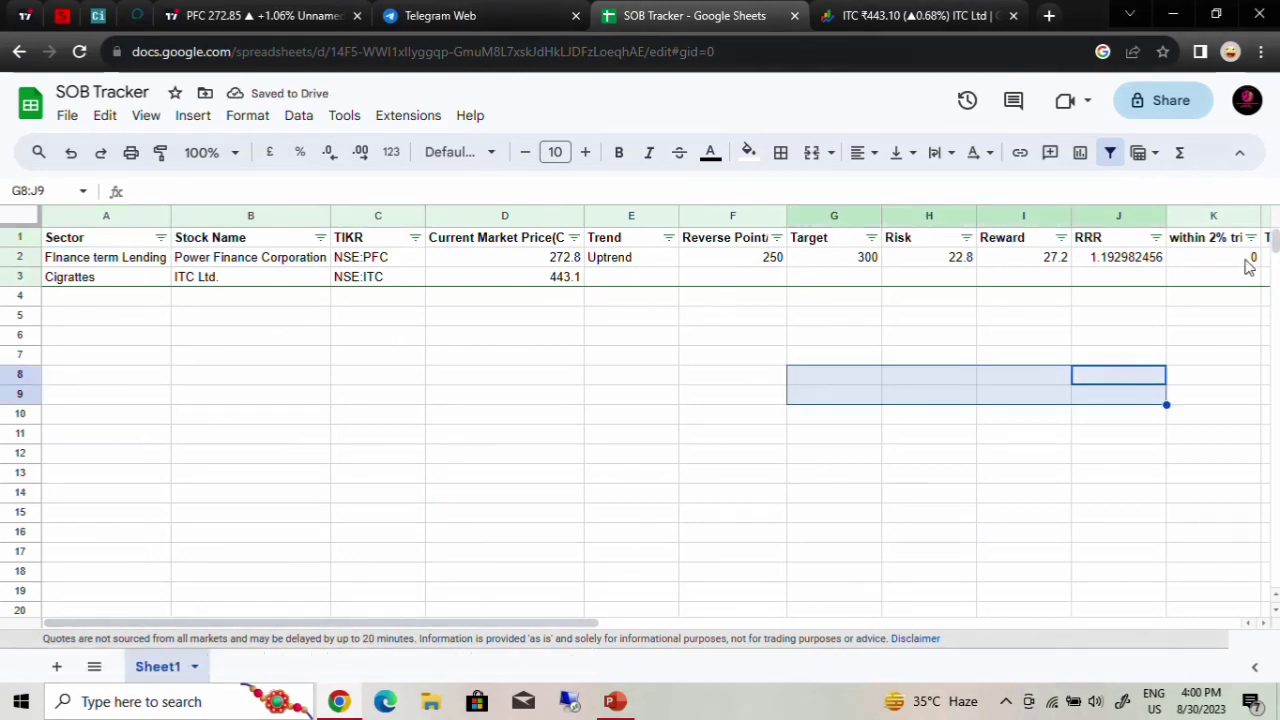
drag(582, 620, 700, 625)
click(1121, 238)
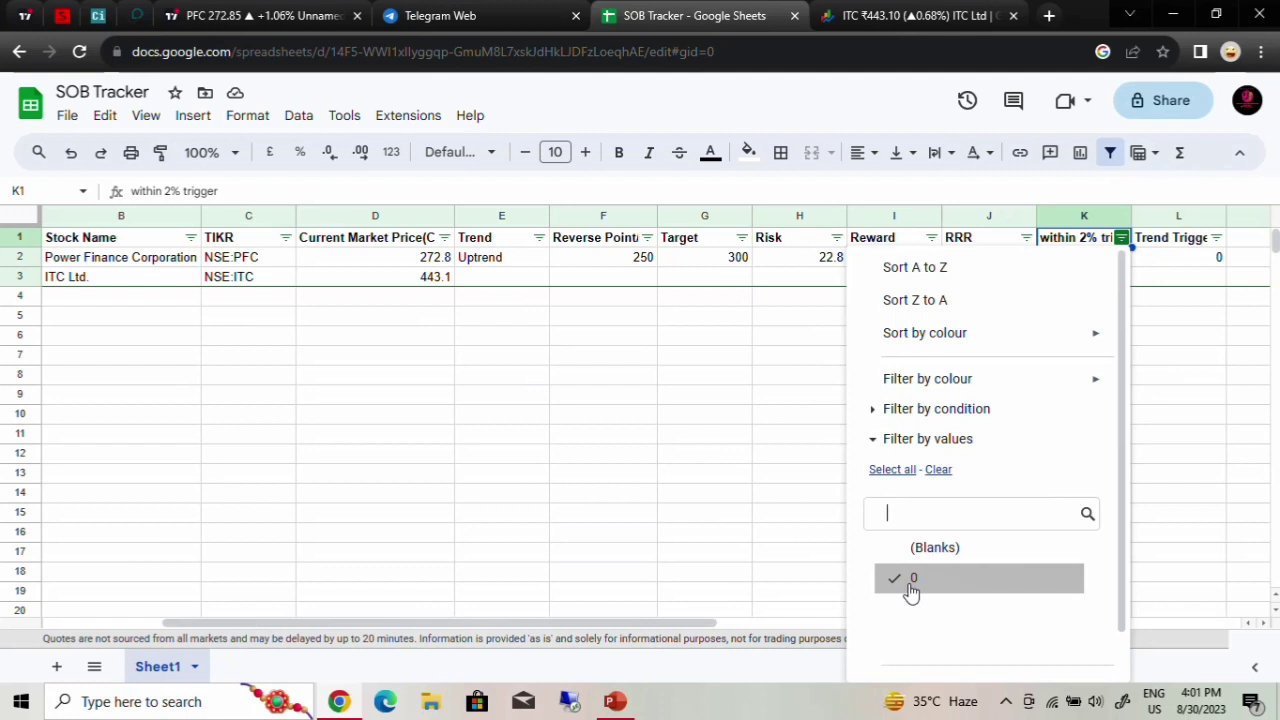
click(786, 500)
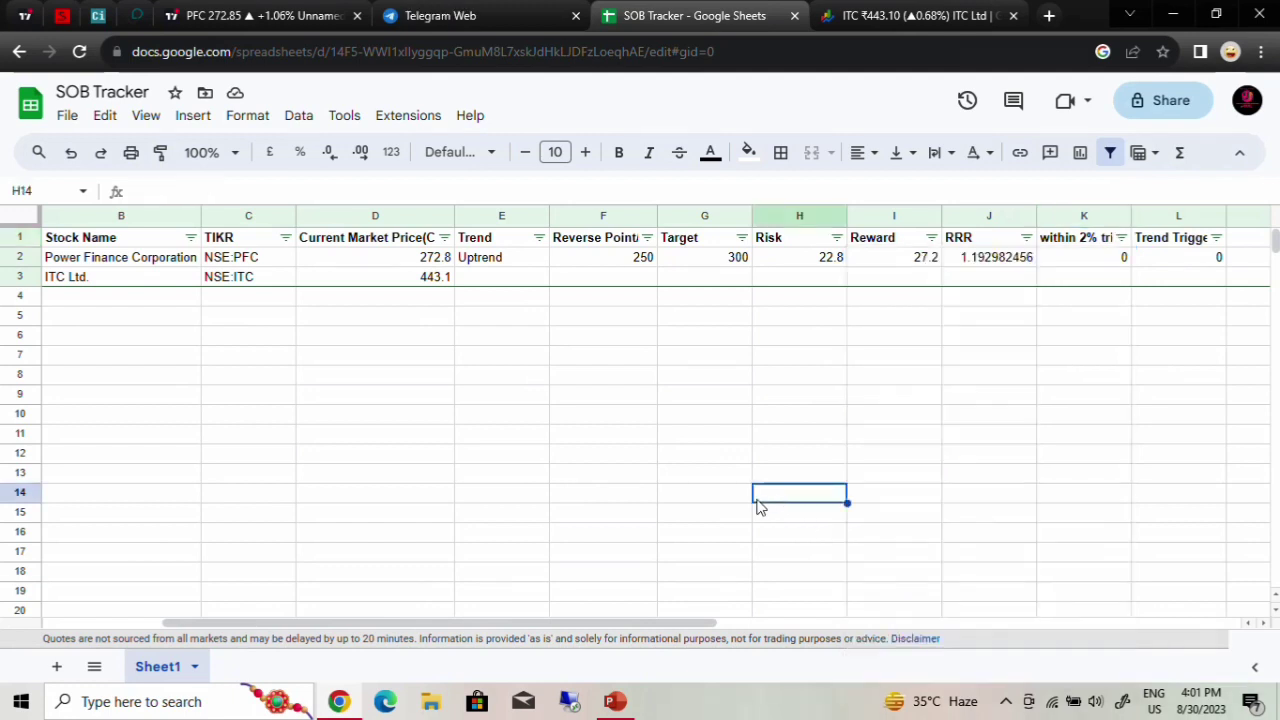
Step: Enter a reverse point/SL of 430 and a target of 480 in the ITC row
click(585, 278)
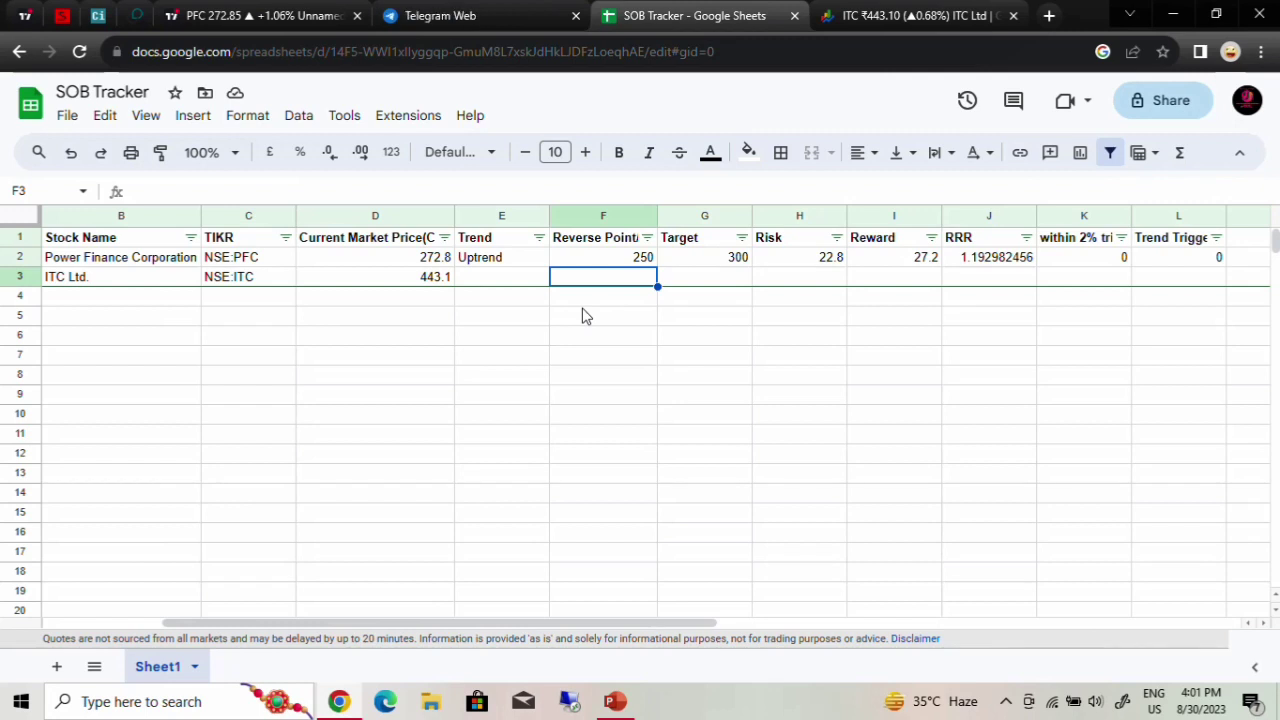
text(430)
key(Tab)
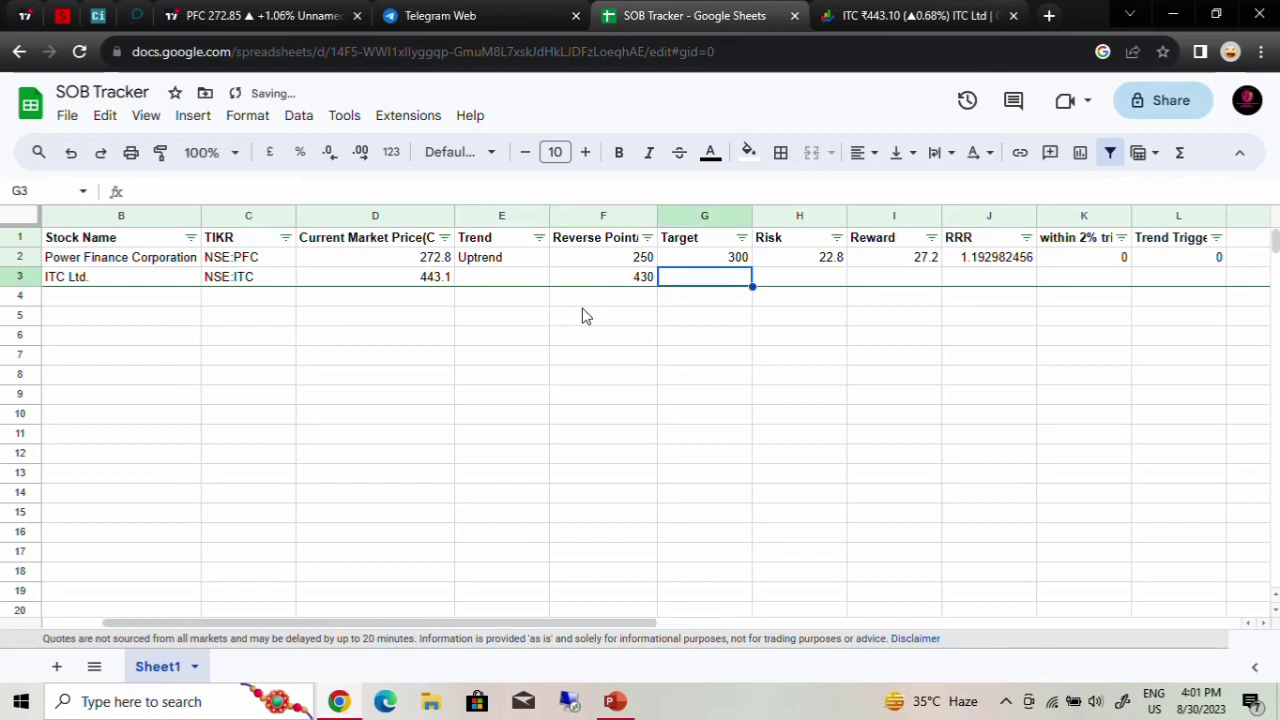
text(46)
key(BackSpace)
key(BackSpace)
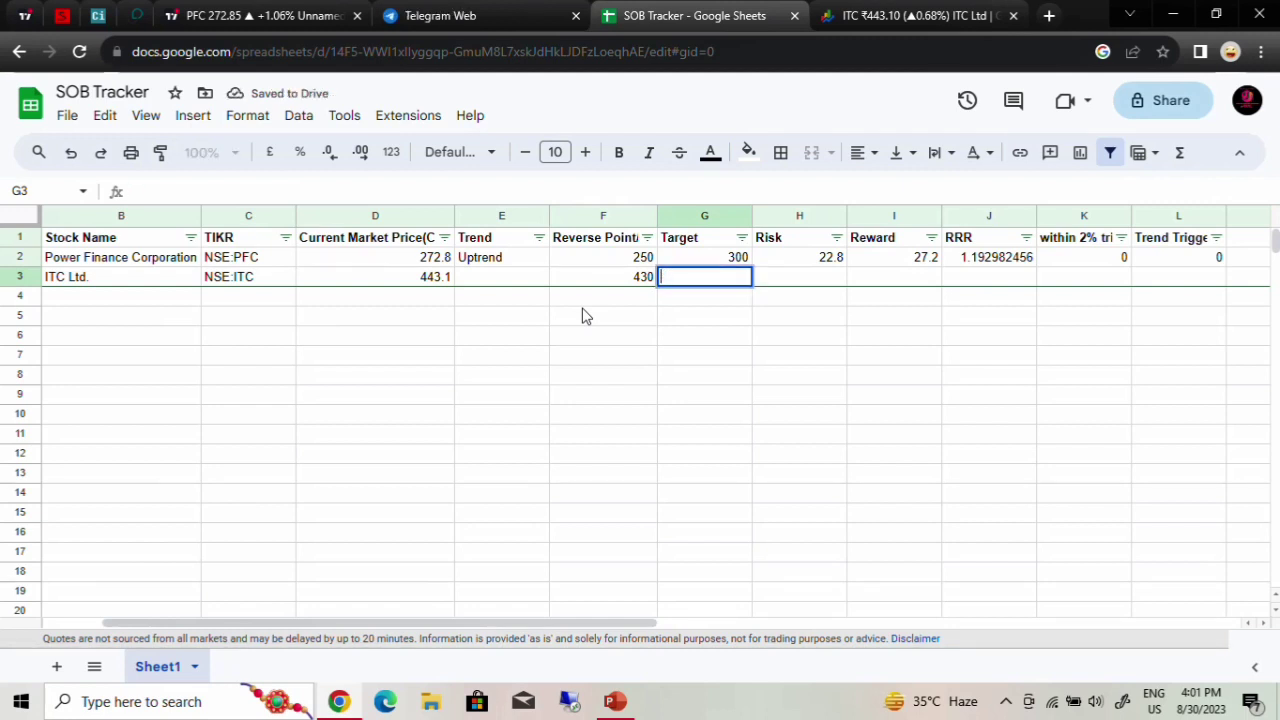
text(480)
key(Tab)
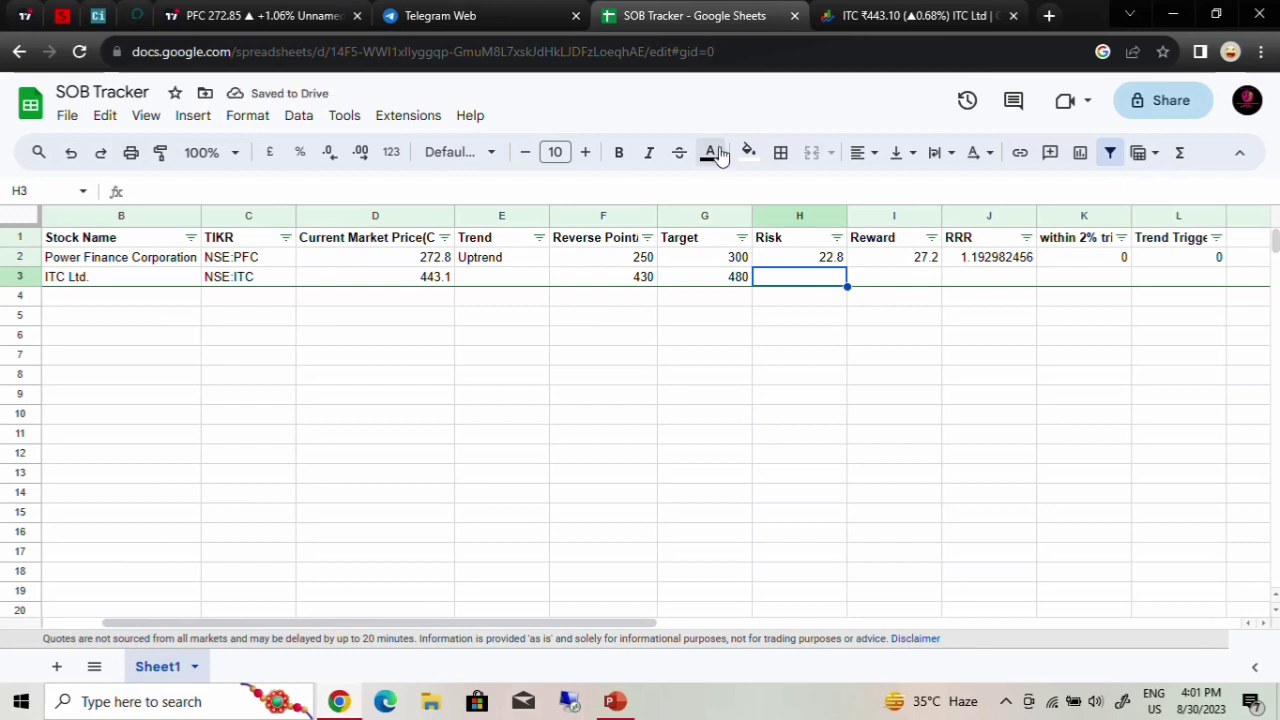
Step: Fill the Risk, Reward and RRR formulas from row 2 down to the ITC row
click(830, 252)
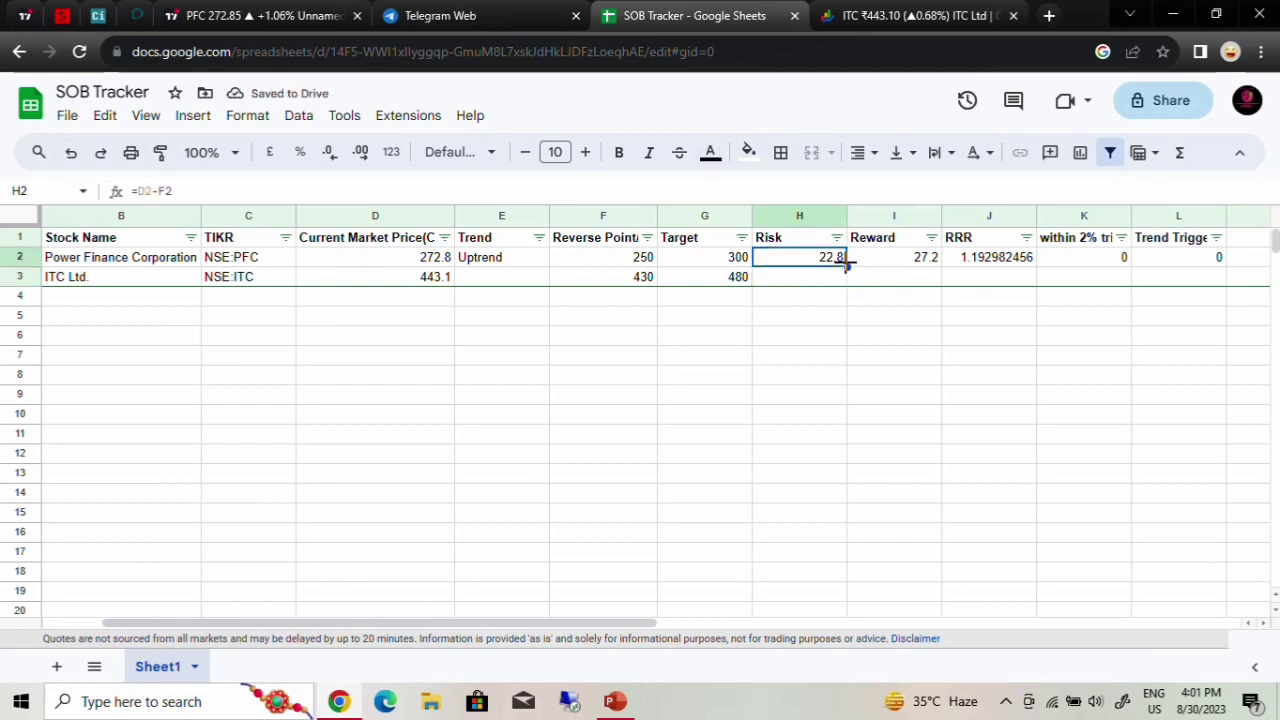
drag(847, 266, 848, 280)
click(908, 257)
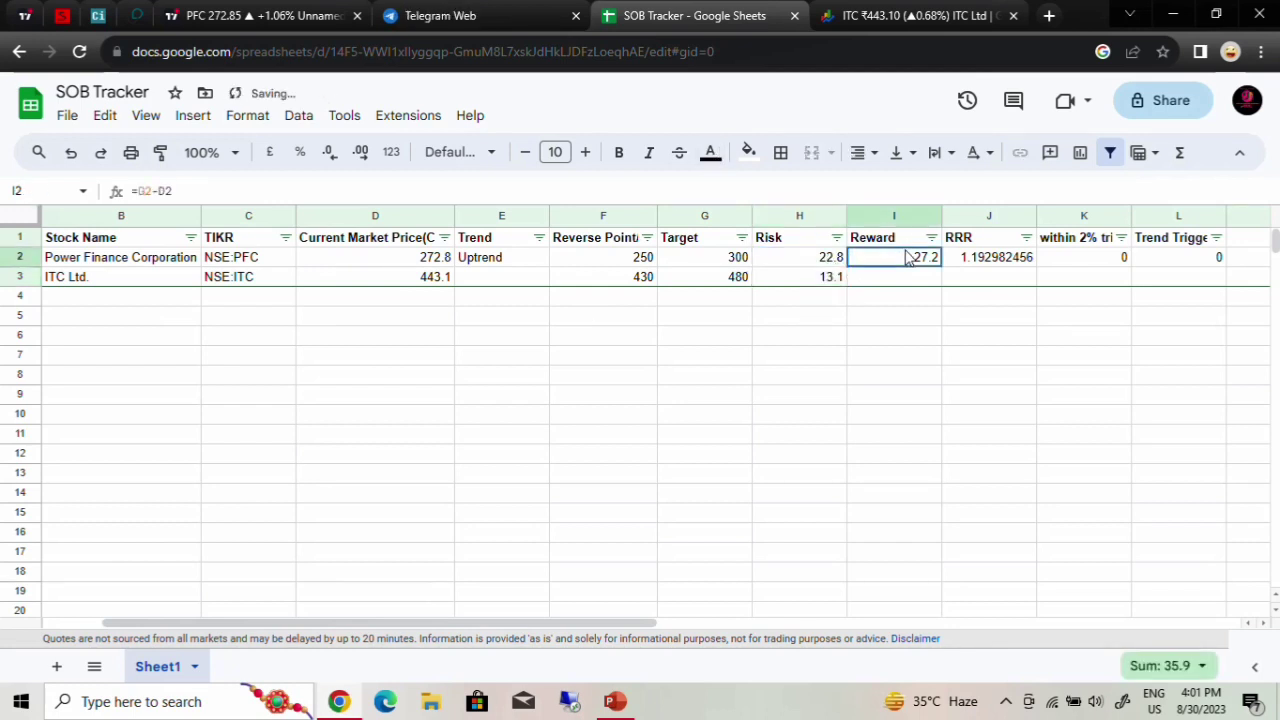
drag(945, 279, 1129, 277)
click(1032, 262)
Step: Fill the within 2% trigger and Trend Trigger formulas from row 2 down to row 3
click(1120, 257)
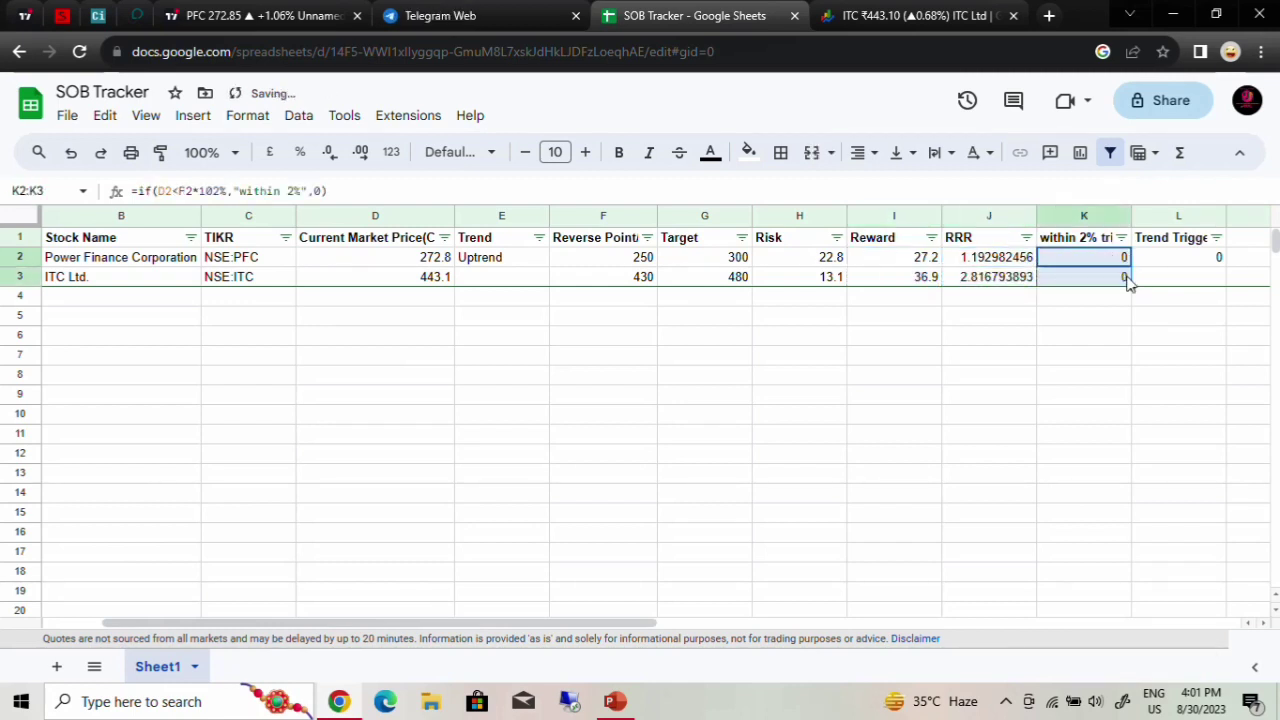
click(1206, 260)
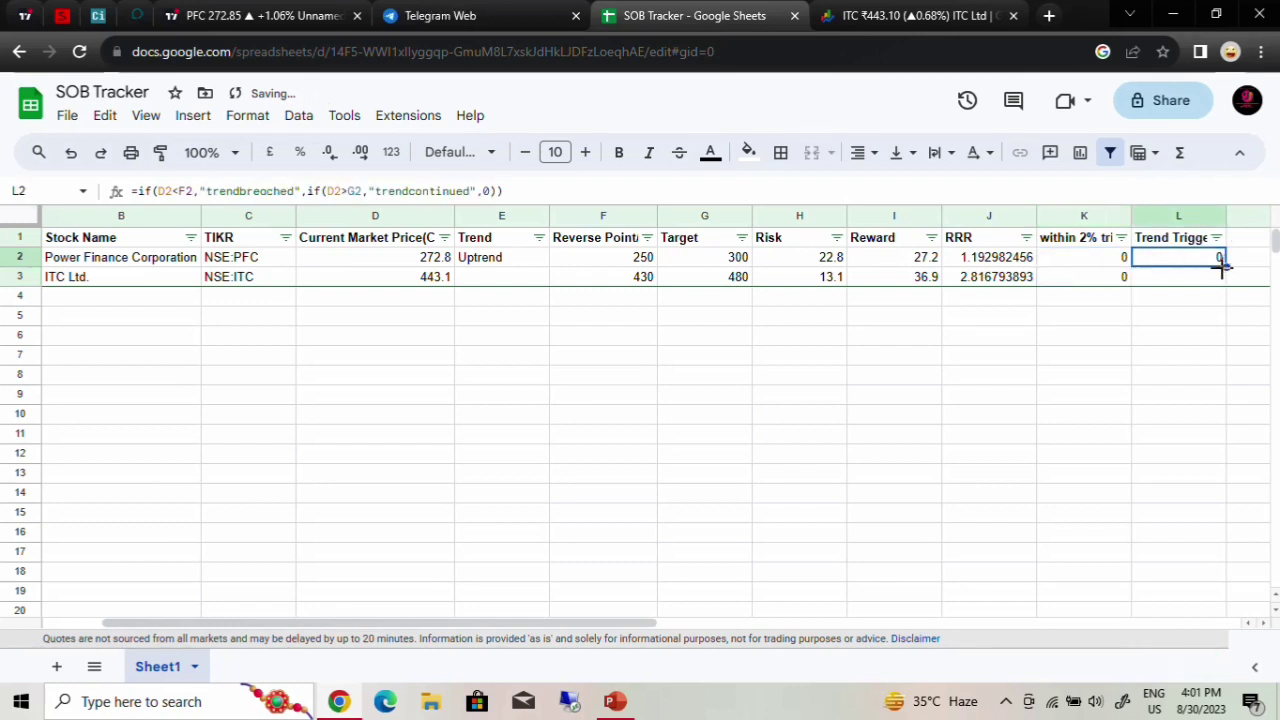
drag(1222, 265, 1220, 277)
click(1098, 339)
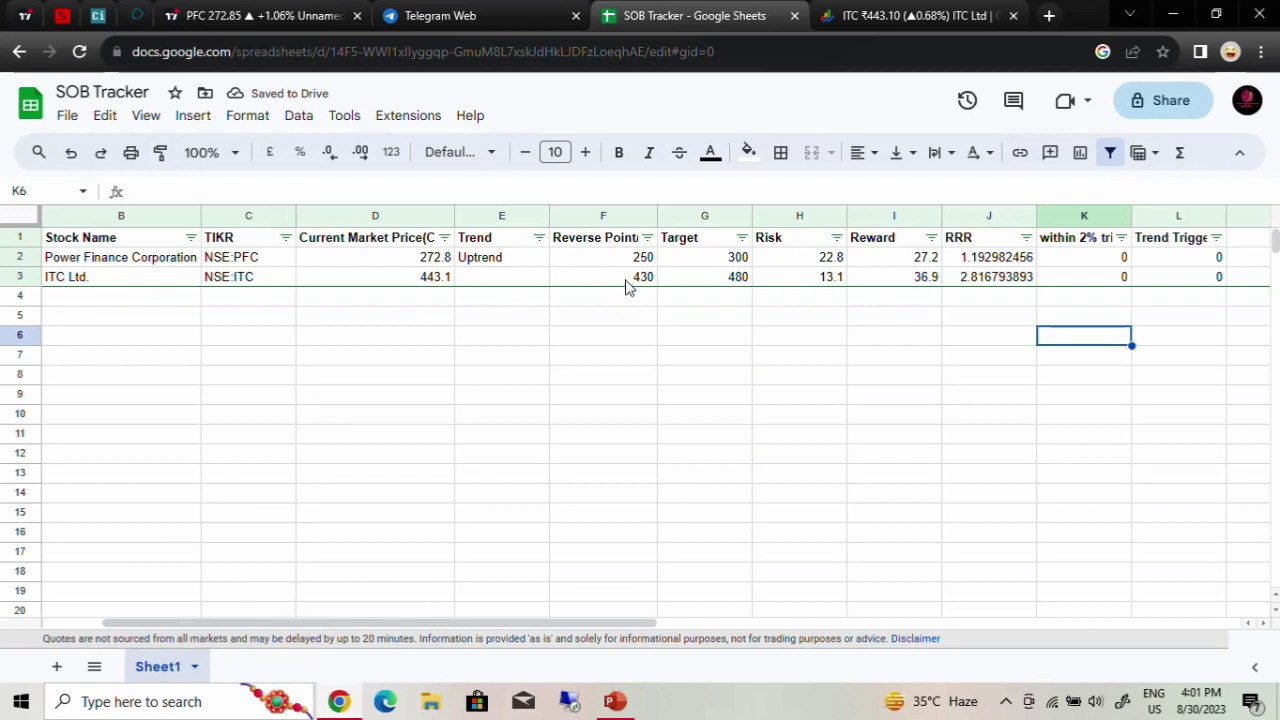
Step: Set the ITC reverse point/SL in F3 to 440
click(427, 278)
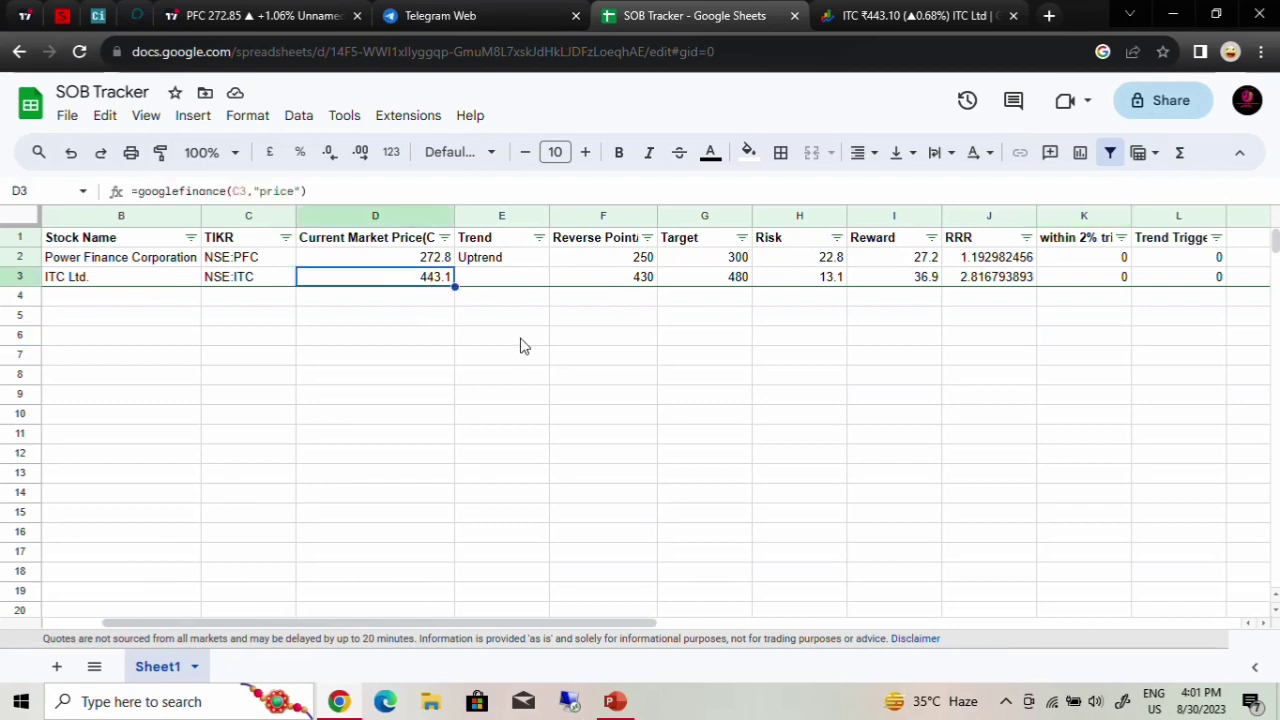
key(Right)
key(Right)
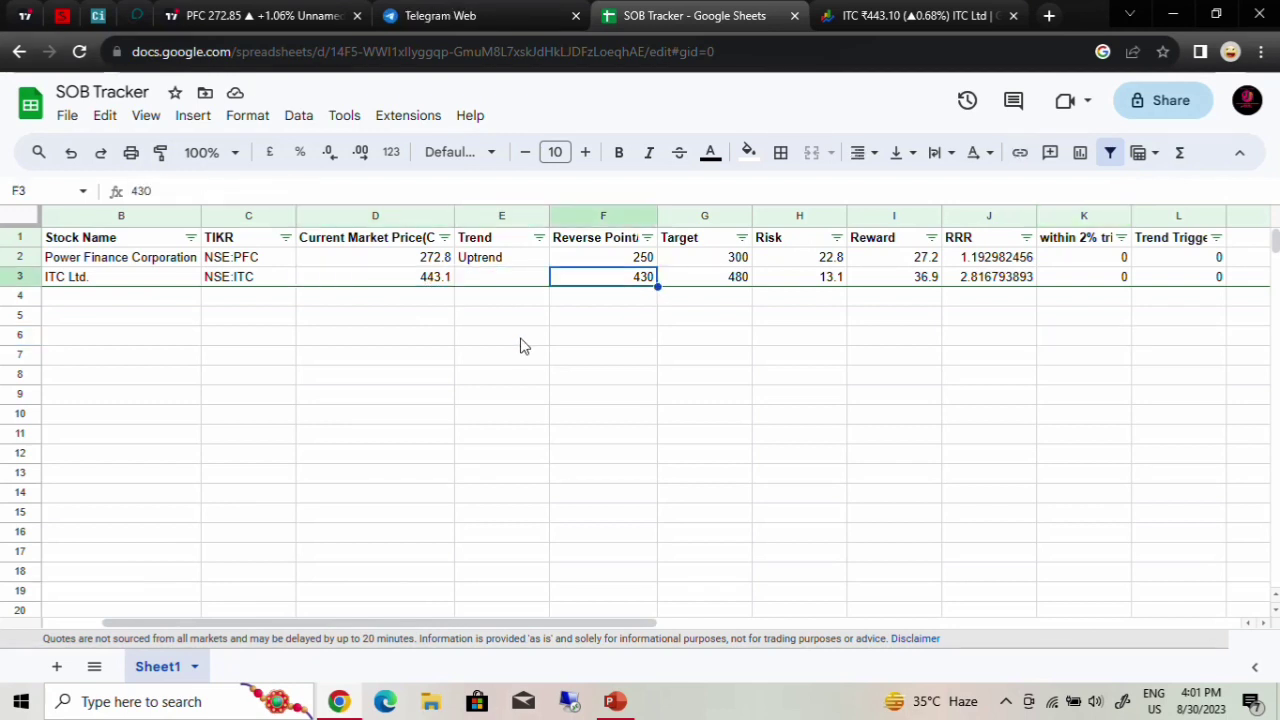
text(440)
key(Return)
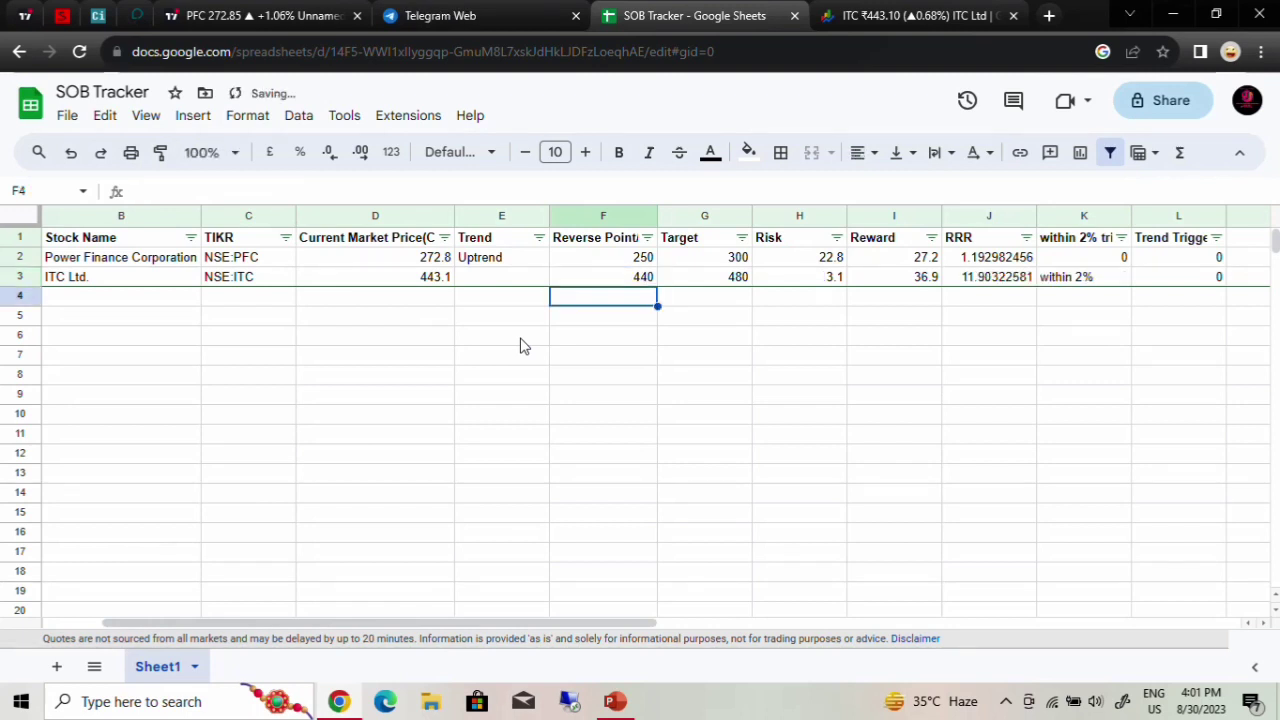
Step: Filter the within 2% trigger column to show only the "within 2%" value
click(1121, 237)
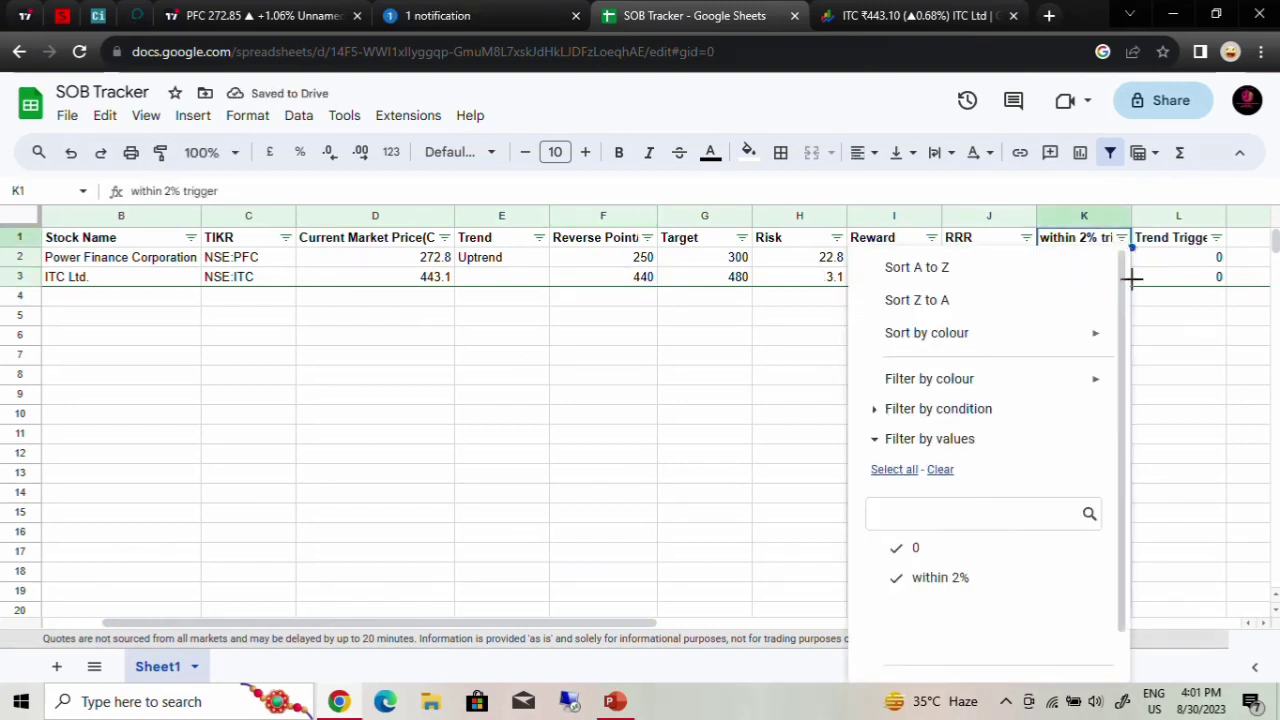
click(940, 469)
click(929, 578)
scroll(957, 563, down, 3)
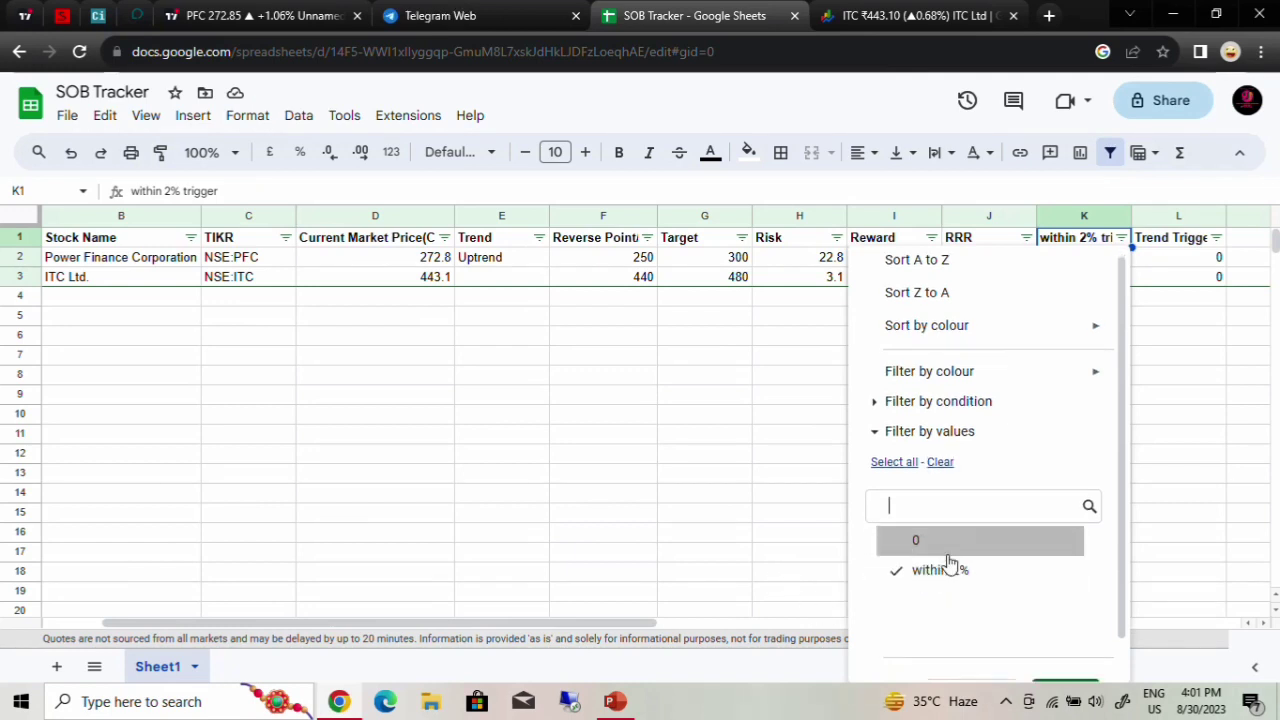
click(1063, 651)
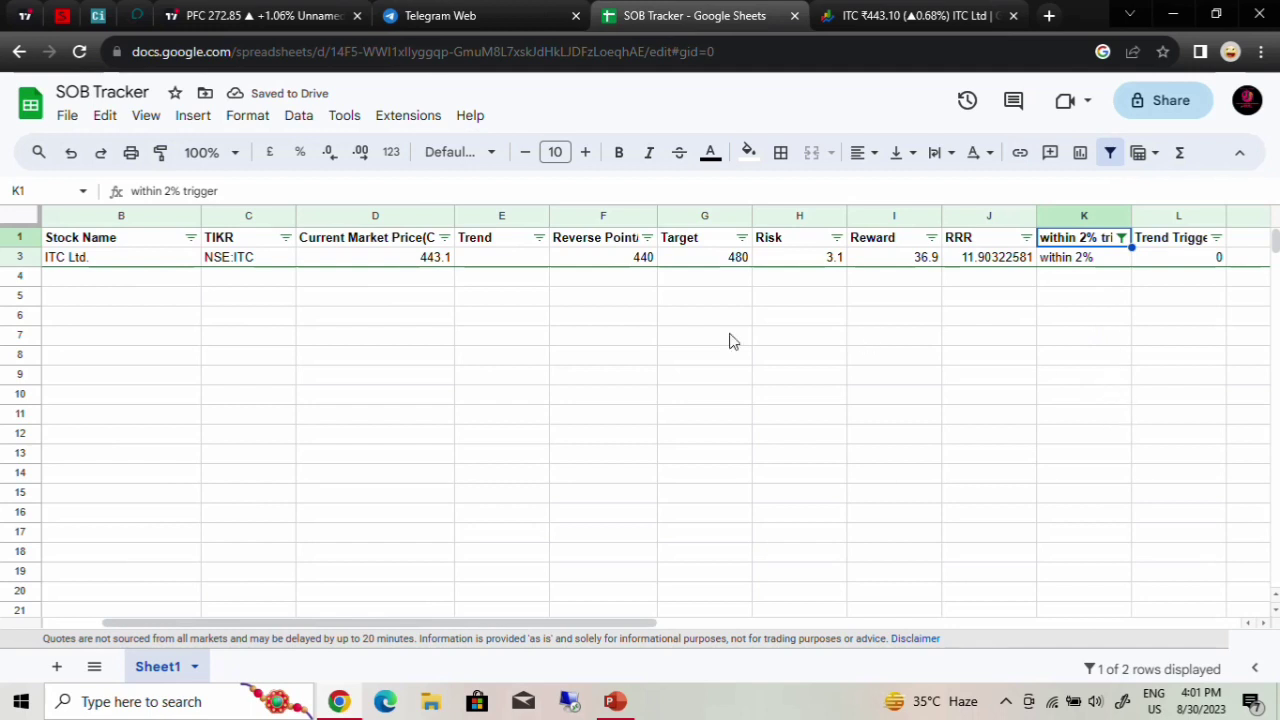
Step: Check which values the Trend Trigger column's filter offers, leaving the filter as it is
click(1183, 257)
click(1200, 238)
click(1216, 237)
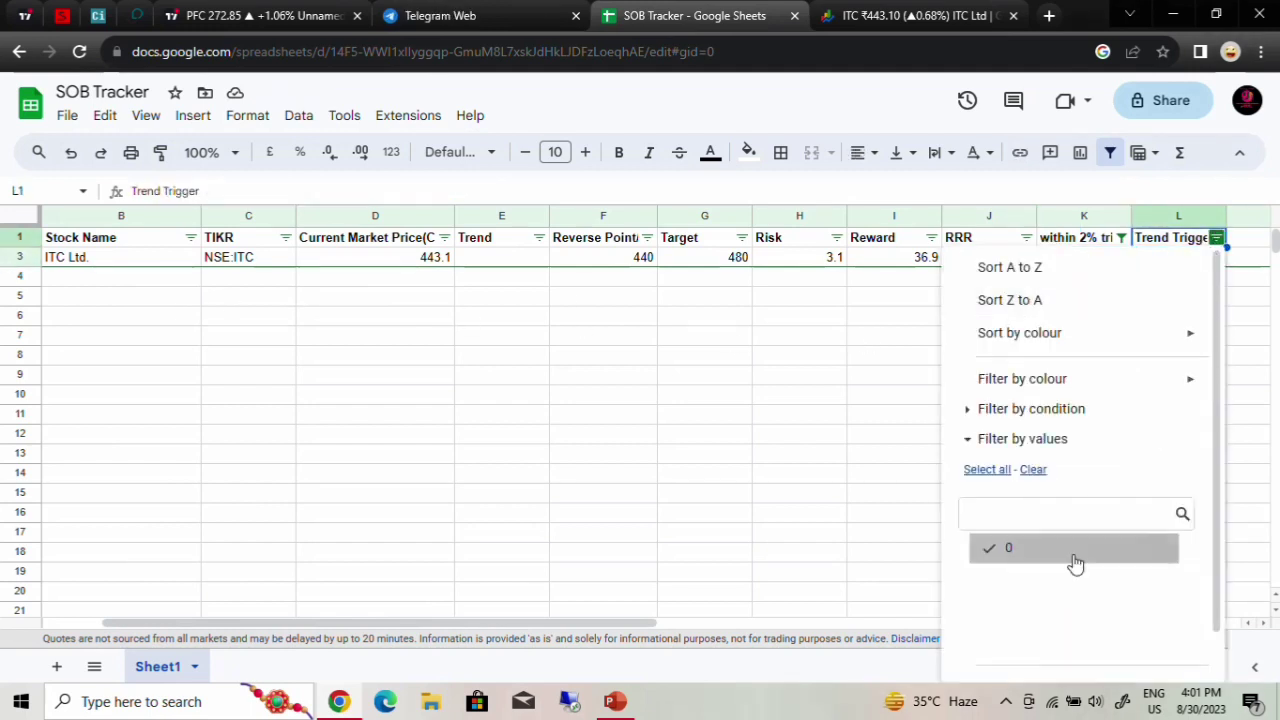
click(602, 462)
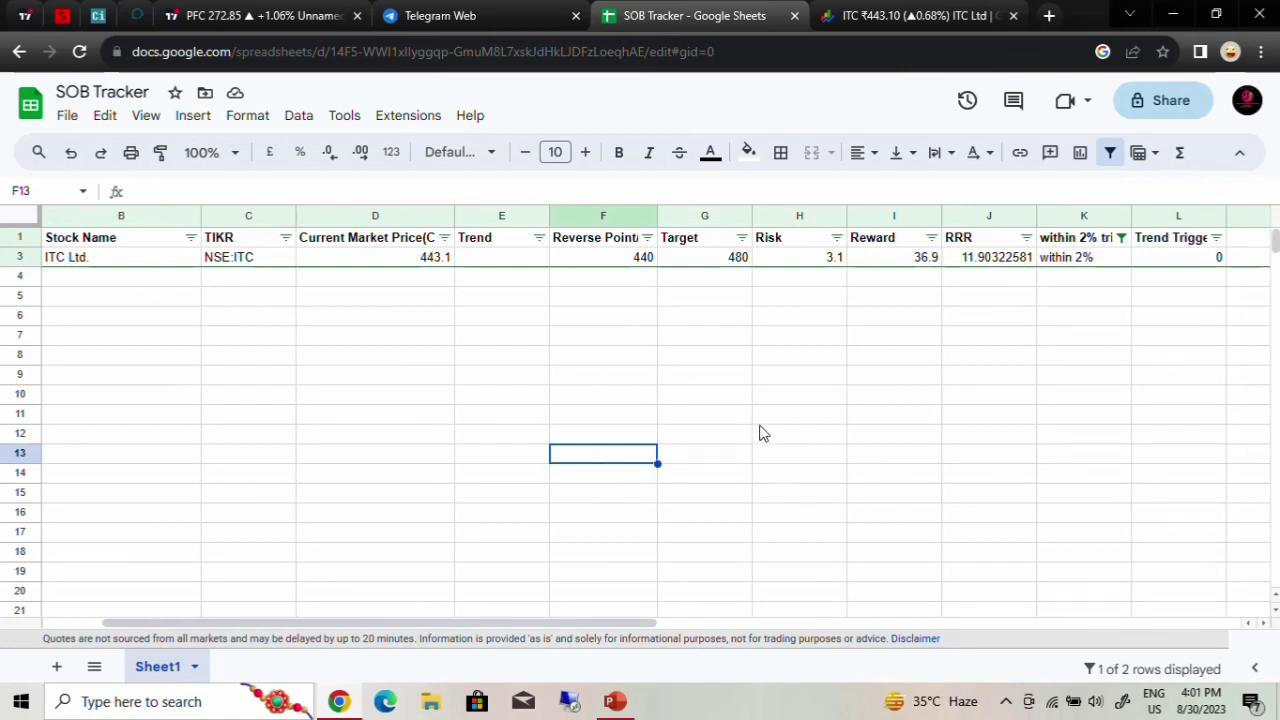
Step: Reset the within 2% trigger filter to include all values
click(1121, 237)
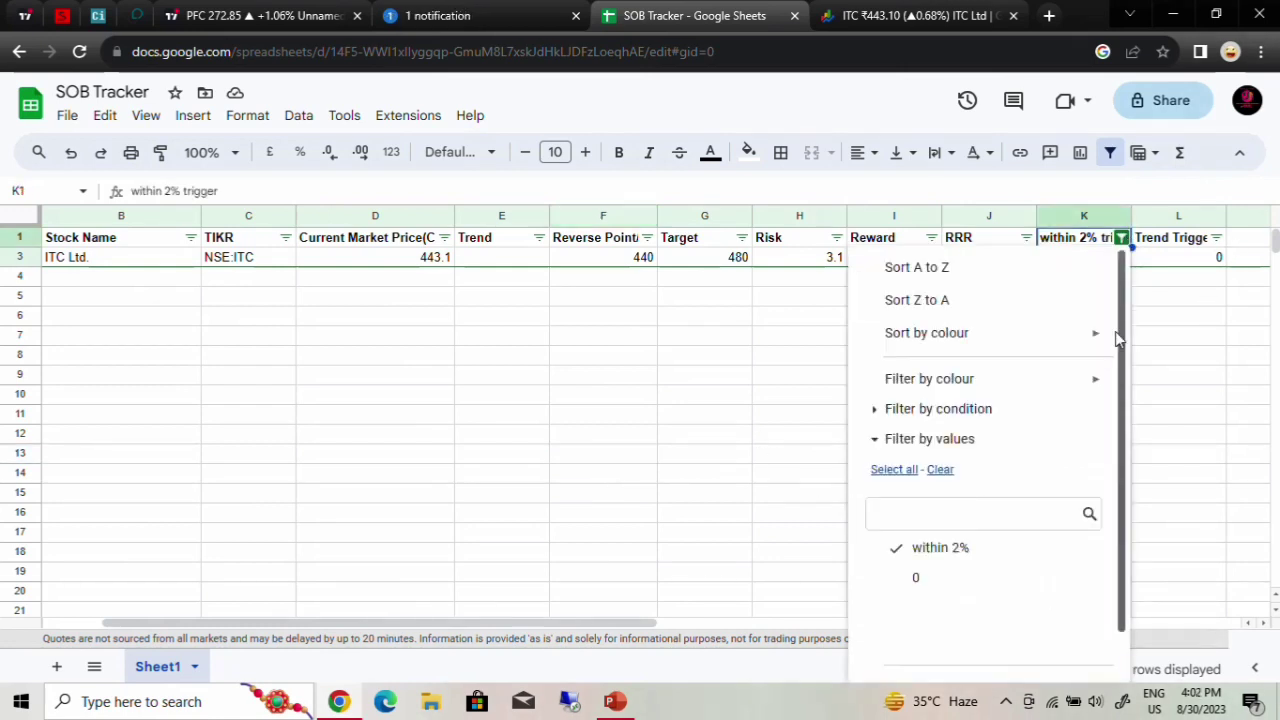
click(942, 470)
click(894, 469)
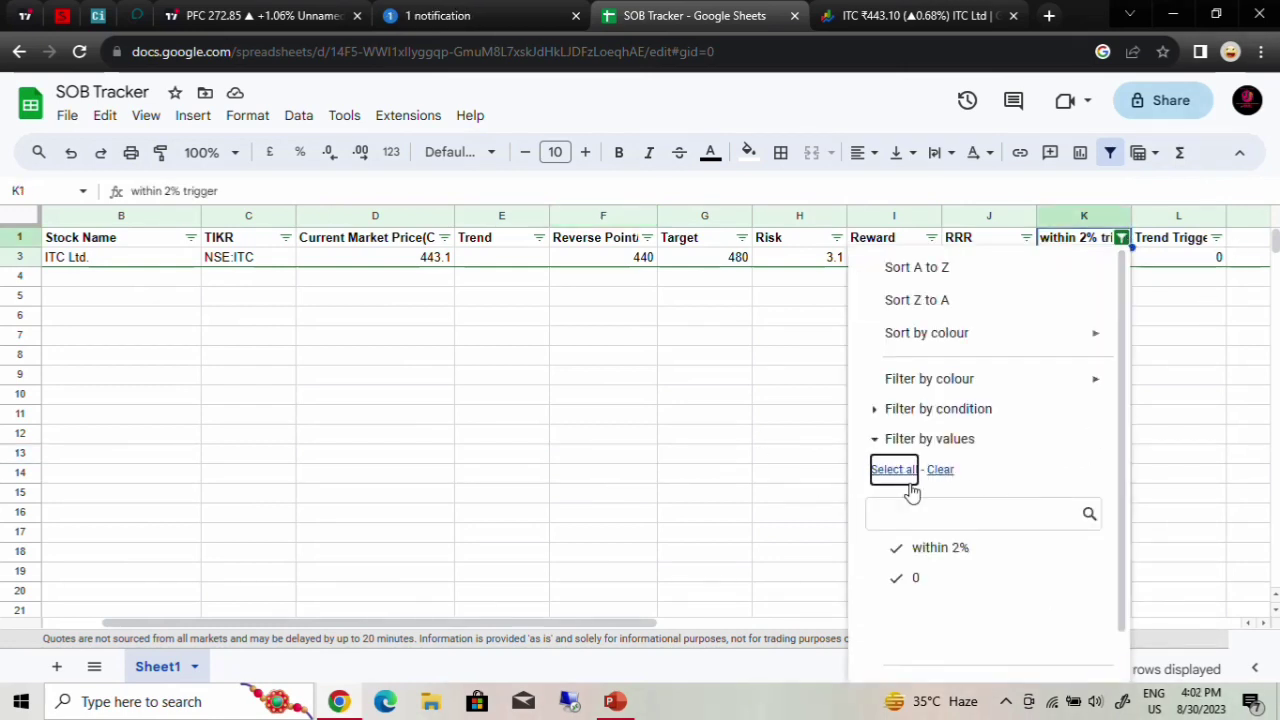
scroll(1003, 581, down, 1)
click(1062, 650)
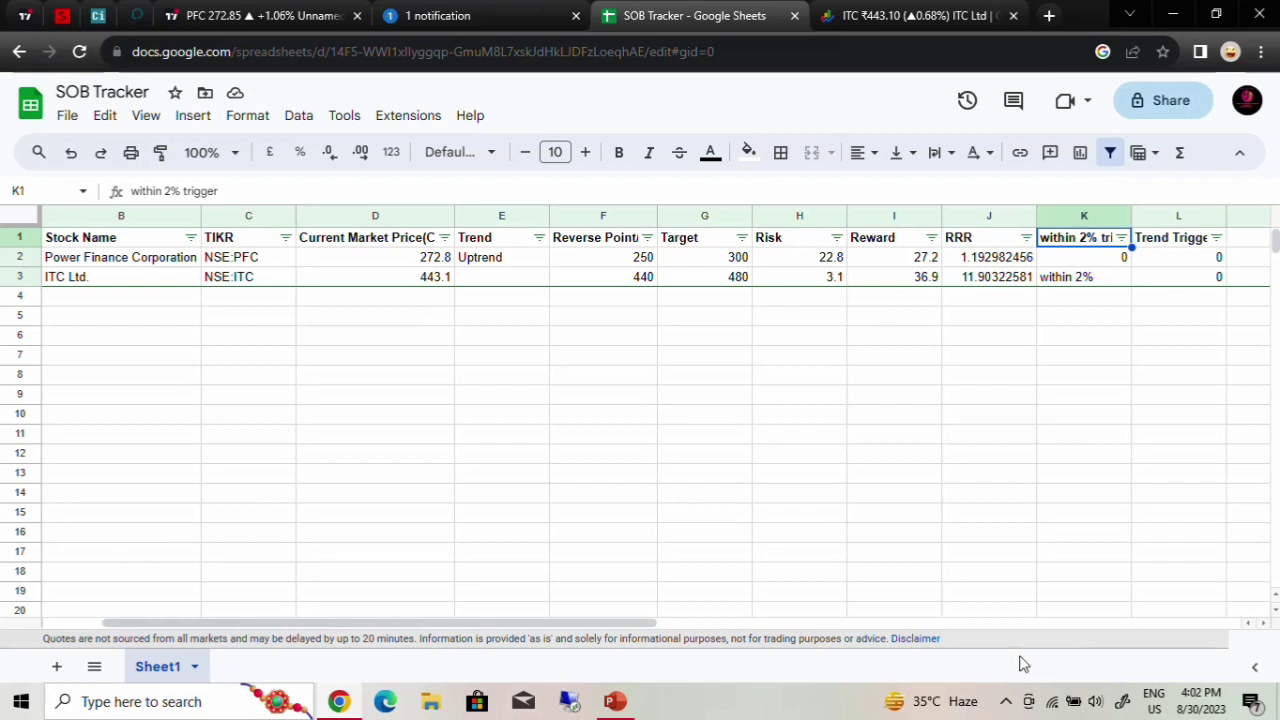
click(1006, 701)
click(995, 672)
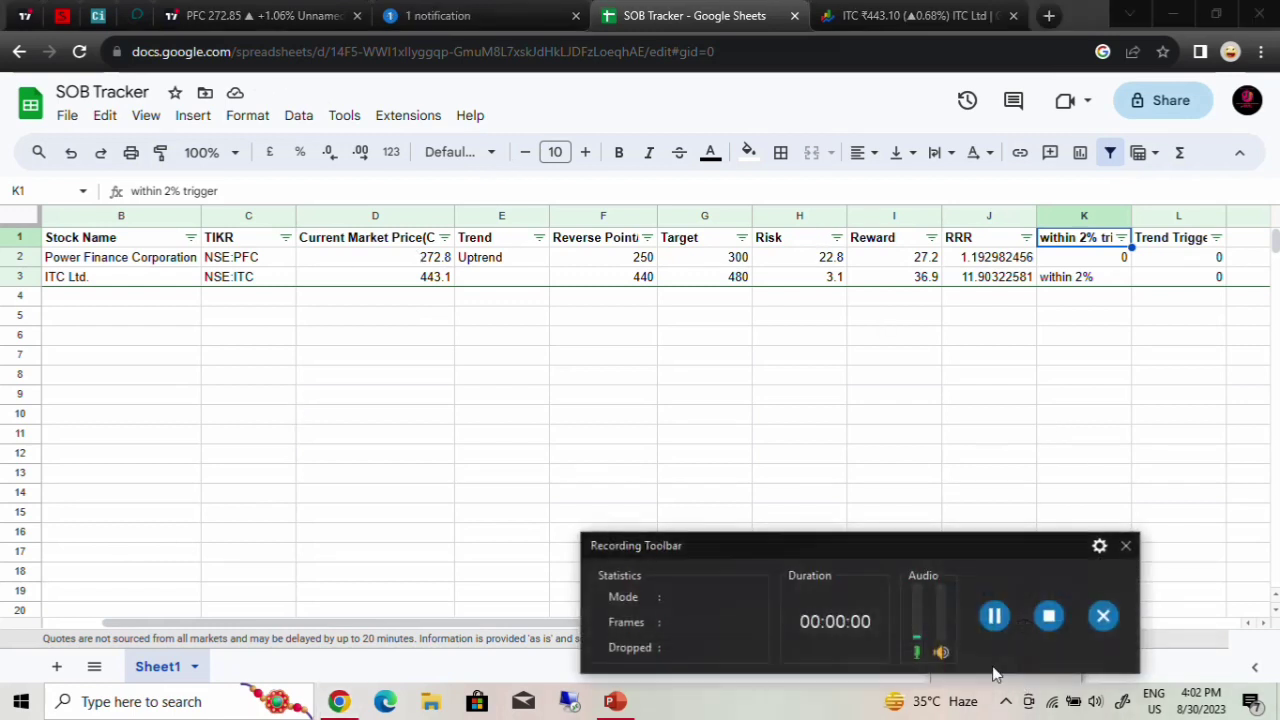